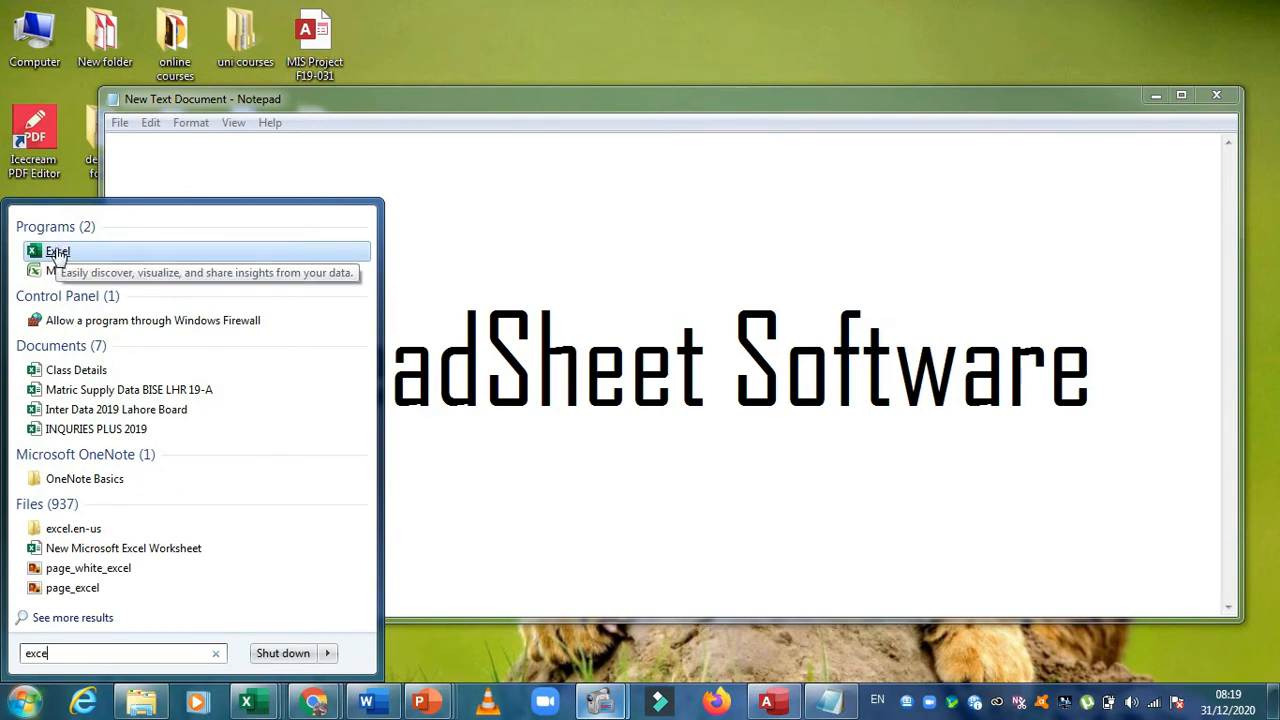
Open Excel with a blank workbook and maximize its window
{"action": "left_click", "coordinate": [57, 252]}
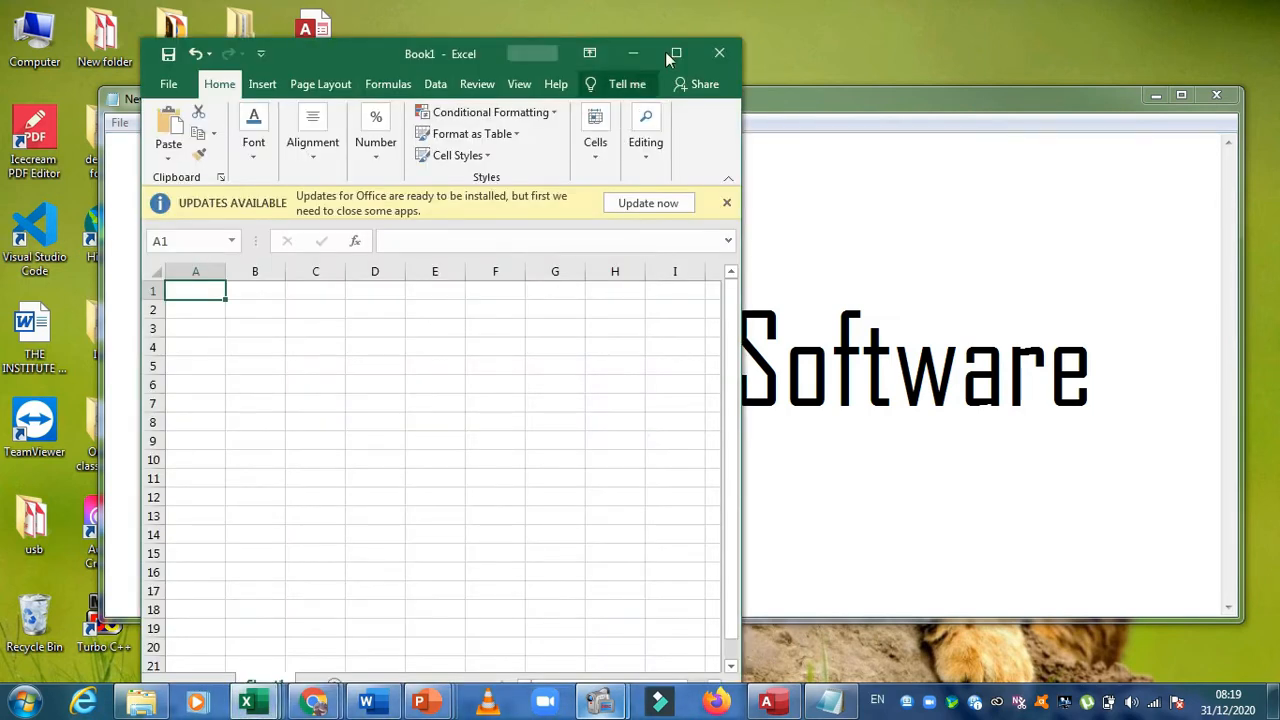
{"action": "left_click", "coordinate": [676, 52]}
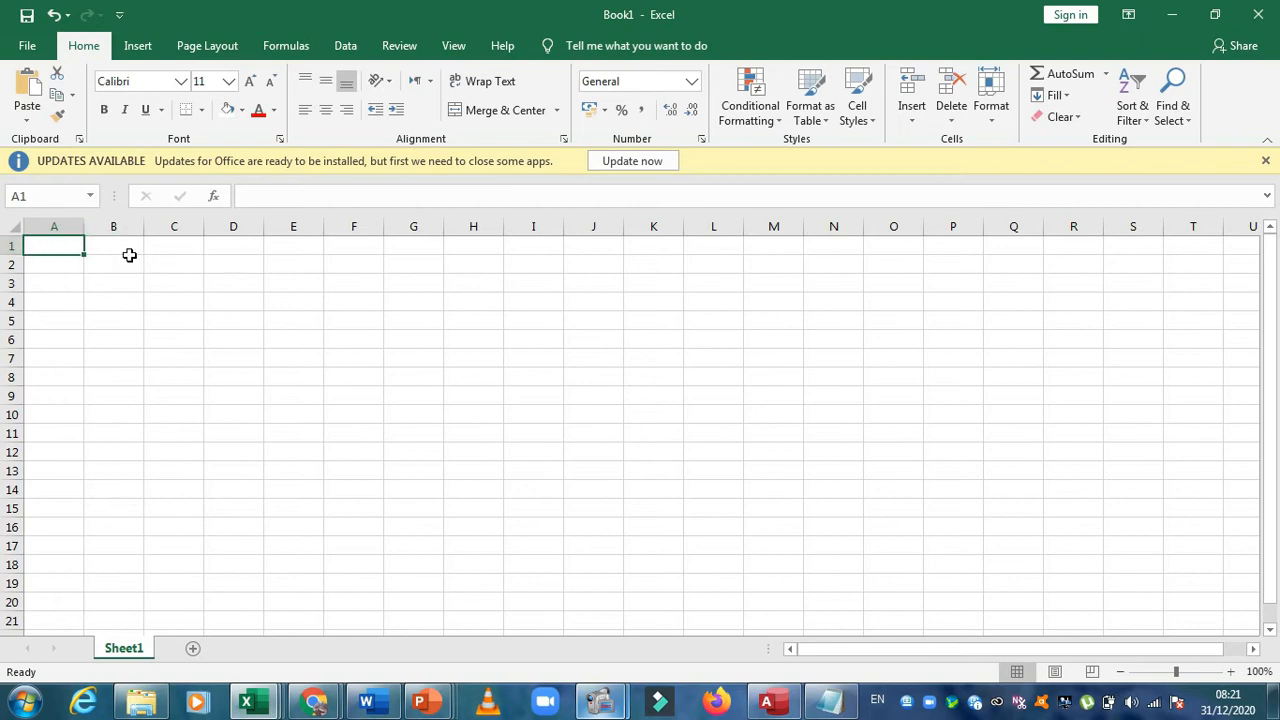
Select several single cells and the range J8:L8 to examine how the address of the selection is shown
{"action": "left_click", "coordinate": [294, 320]}
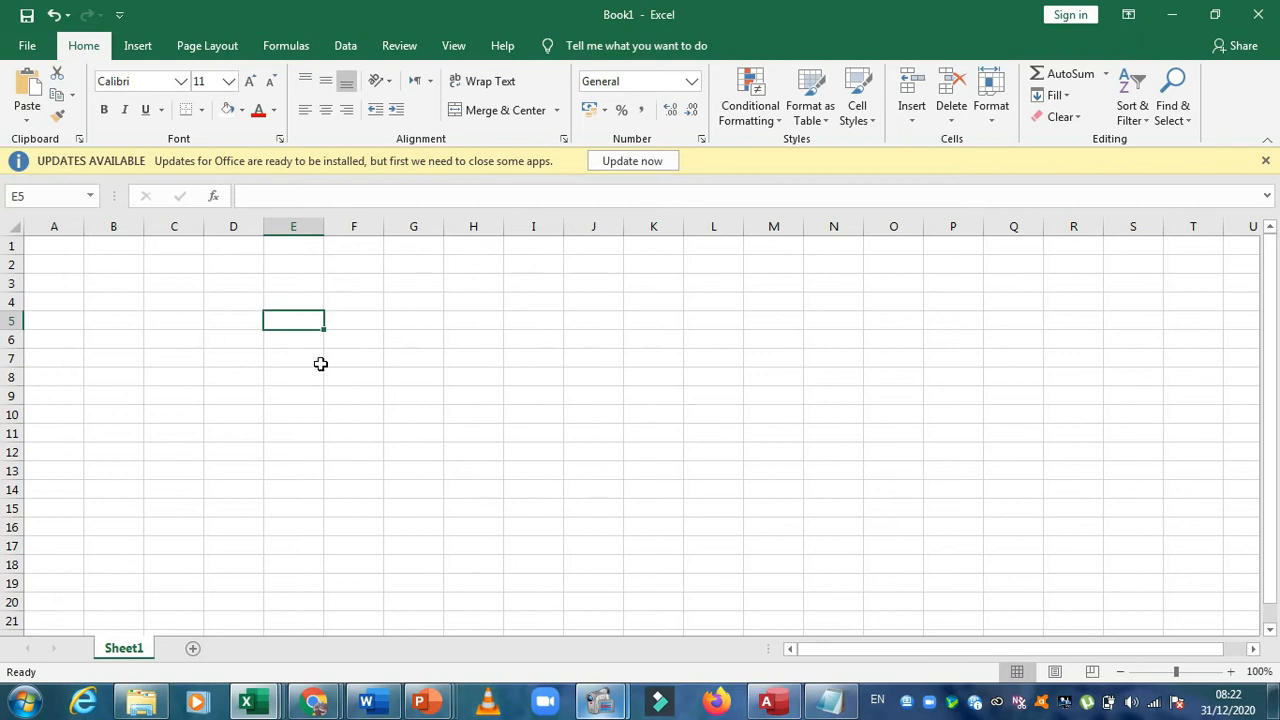
{"action": "left_click", "coordinate": [345, 318]}
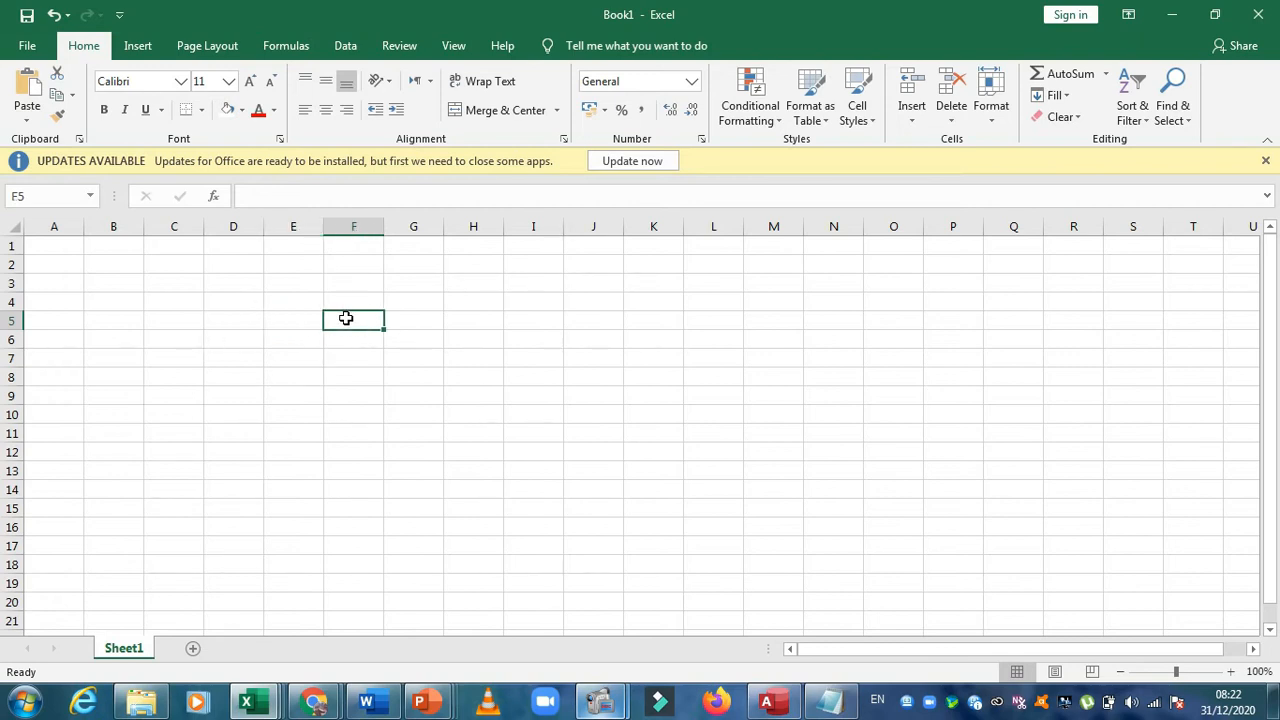
{"action": "left_click", "coordinate": [453, 312]}
{"action": "left_click_drag", "start_coordinate": [703, 374], "coordinate": [580, 378]}
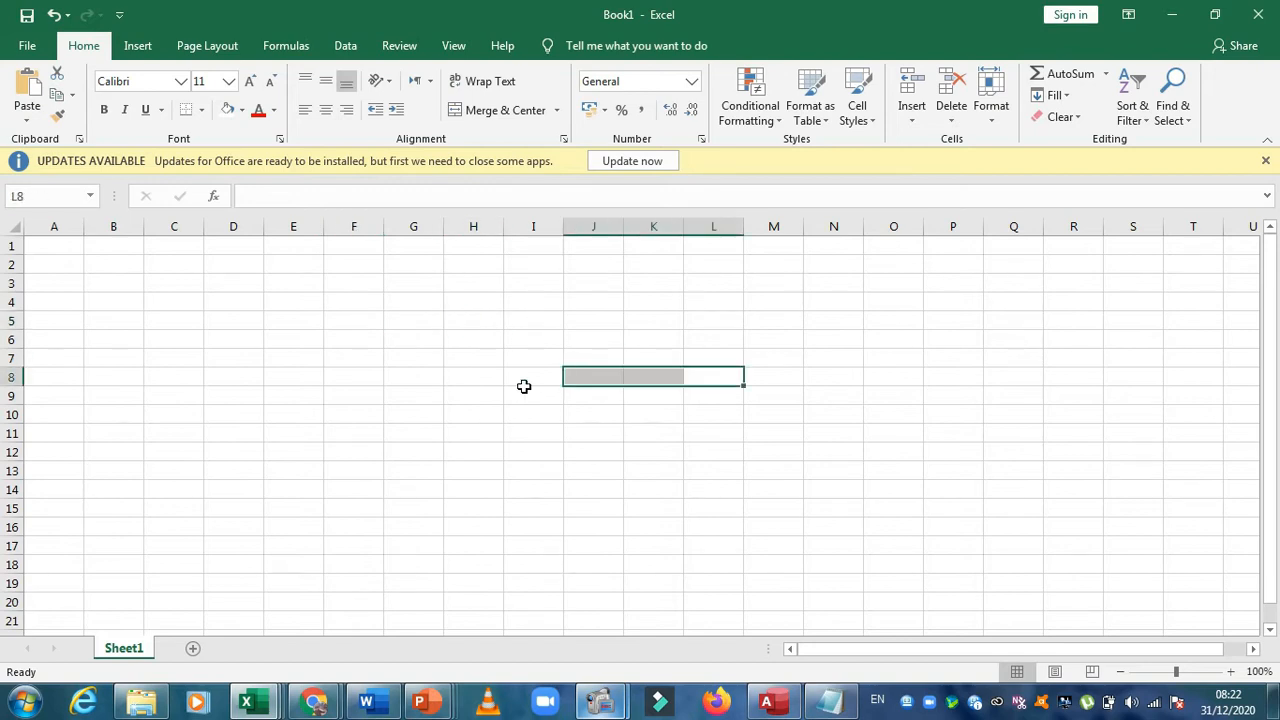
{"action": "left_click", "coordinate": [388, 340]}
{"action": "left_click", "coordinate": [349, 340]}
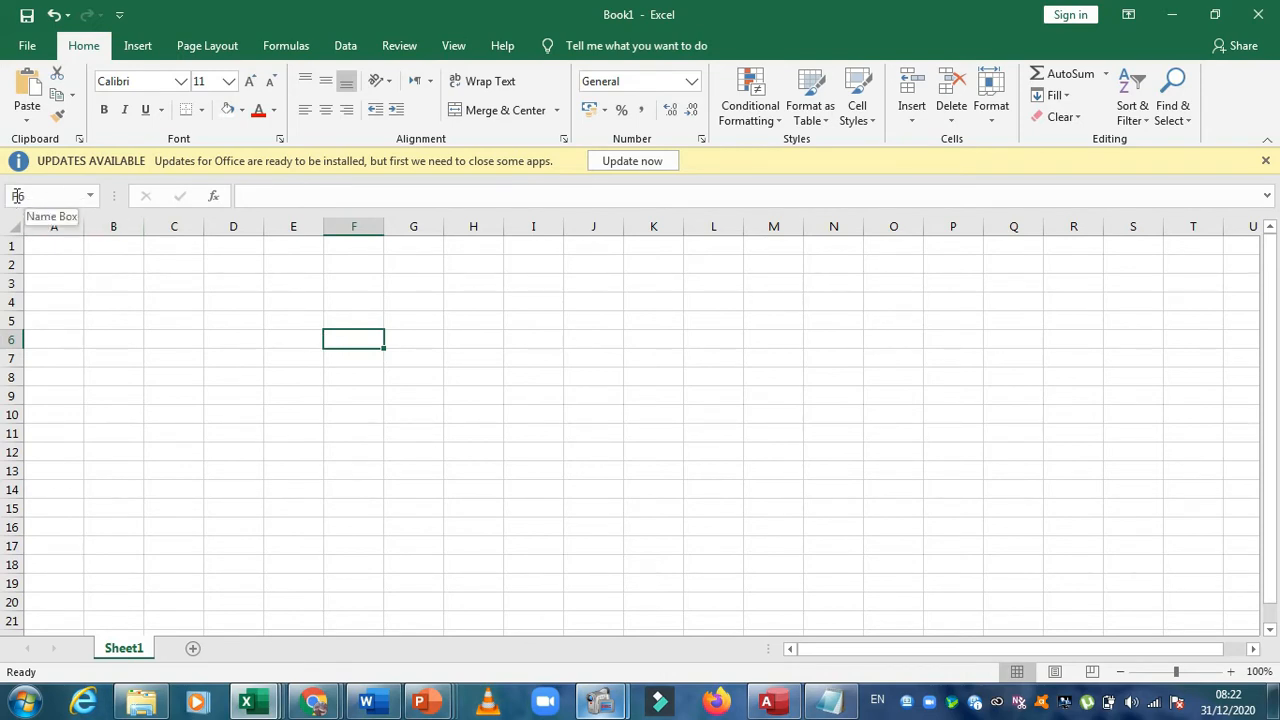
{"action": "left_click", "coordinate": [350, 322]}
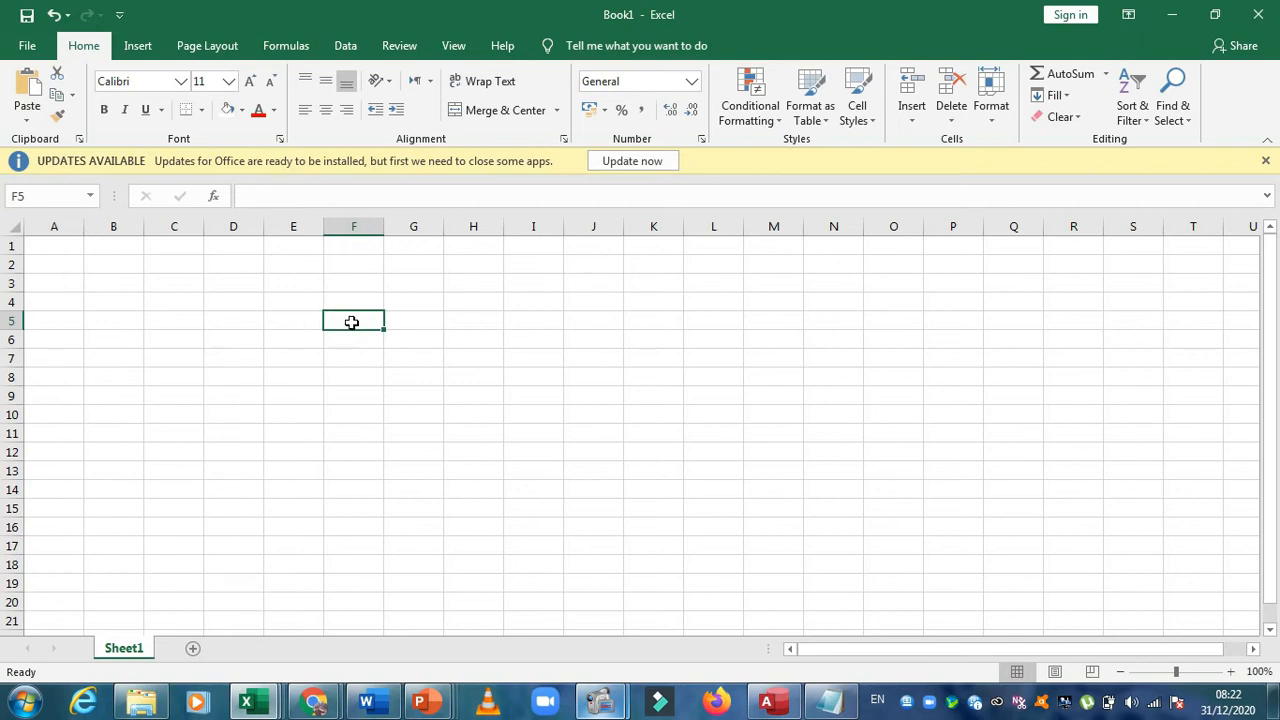
{"action": "left_click", "coordinate": [43, 189]}
{"action": "left_click", "coordinate": [219, 288]}
{"action": "left_click", "coordinate": [494, 326]}
{"action": "left_click", "coordinate": [359, 391]}
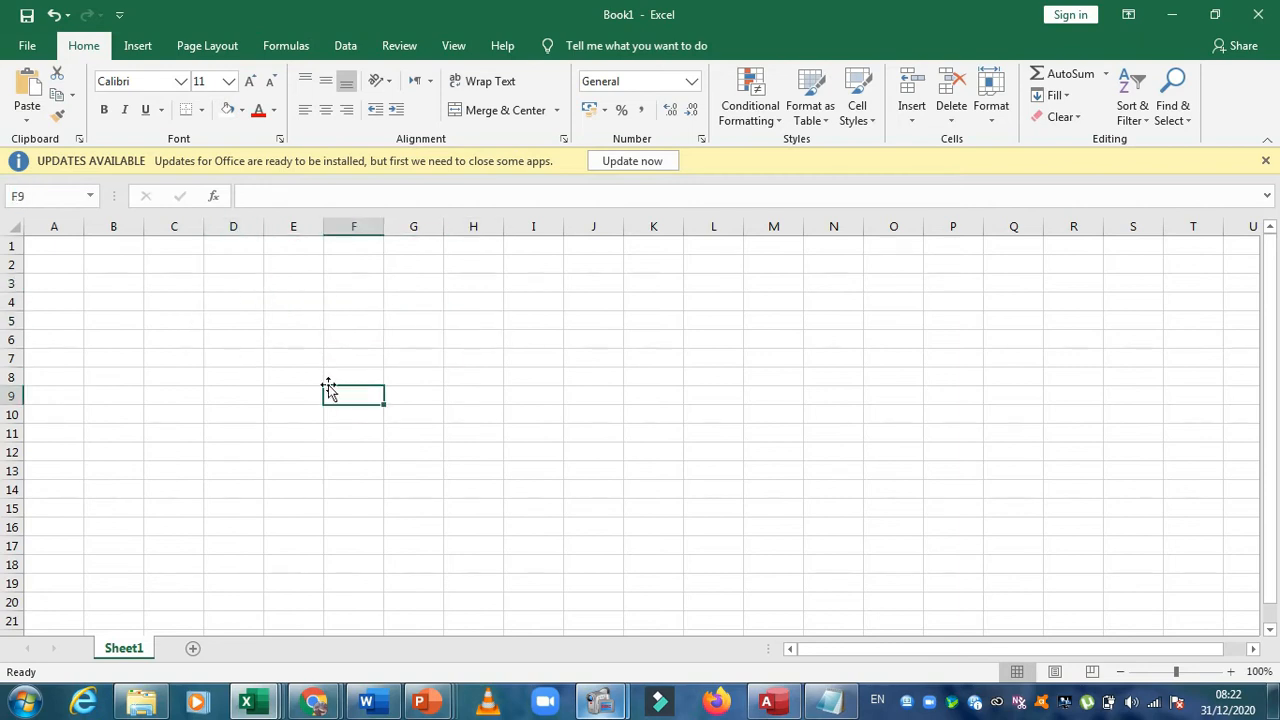
{"action": "left_click", "coordinate": [284, 387]}
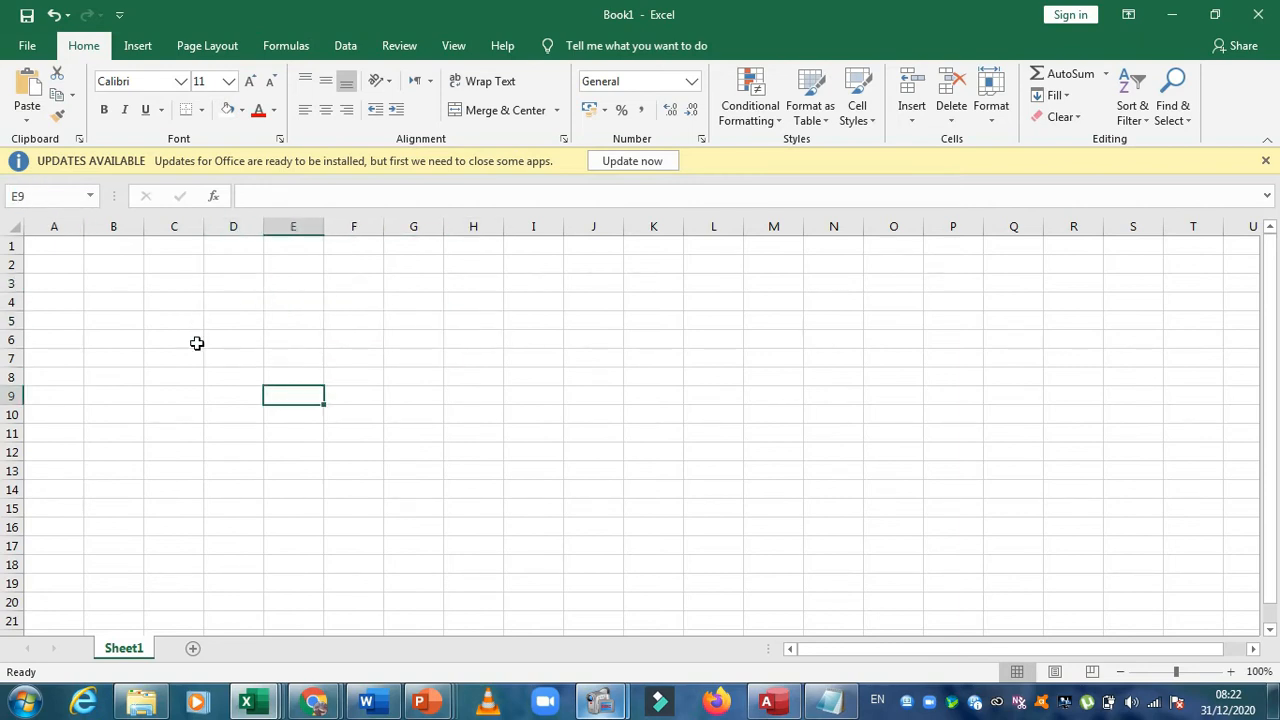
Select A1, B1, A2 and other scattered cells to compare each cell's column letter and row number with its address
{"action": "left_click", "coordinate": [48, 245]}
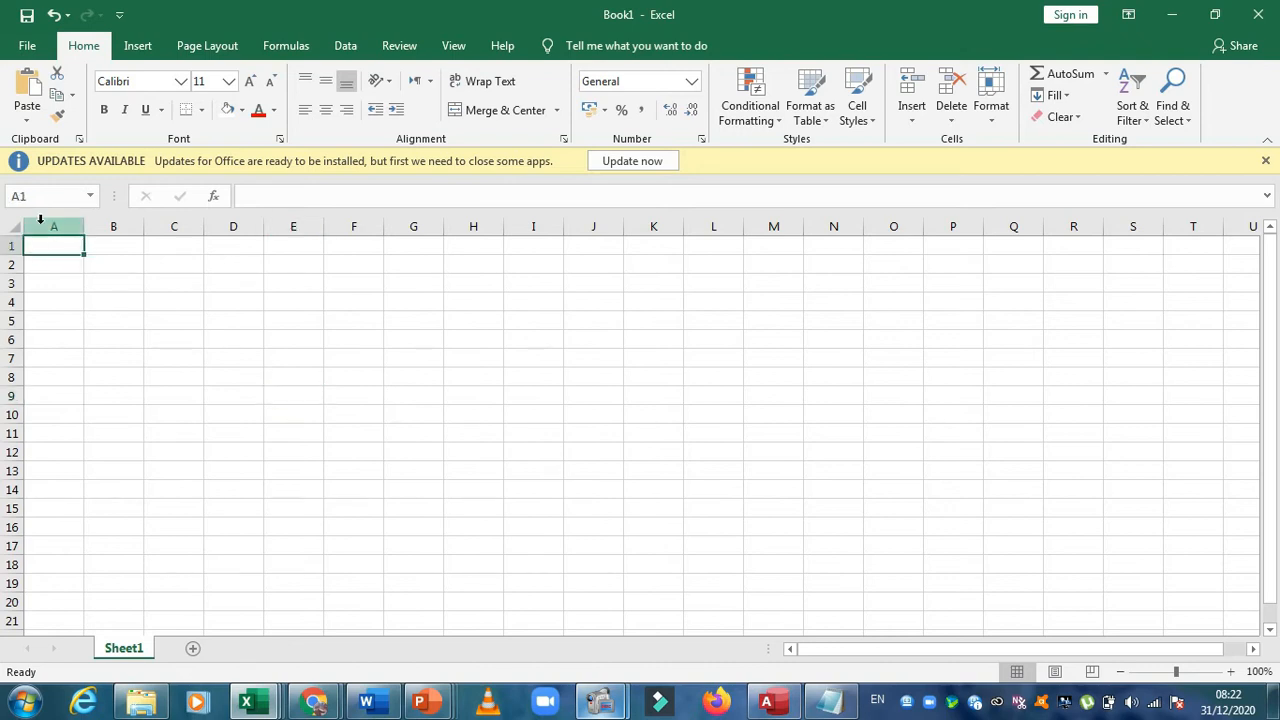
{"action": "left_click", "coordinate": [106, 249]}
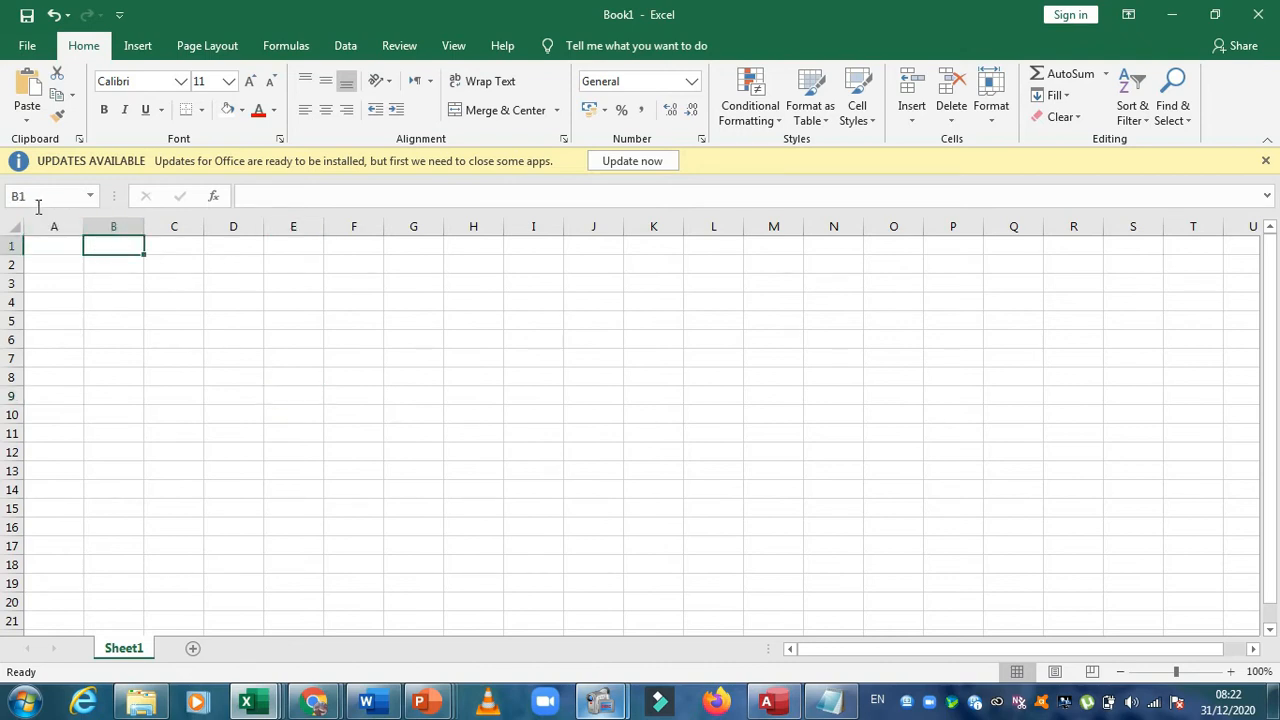
{"action": "left_click", "coordinate": [34, 262]}
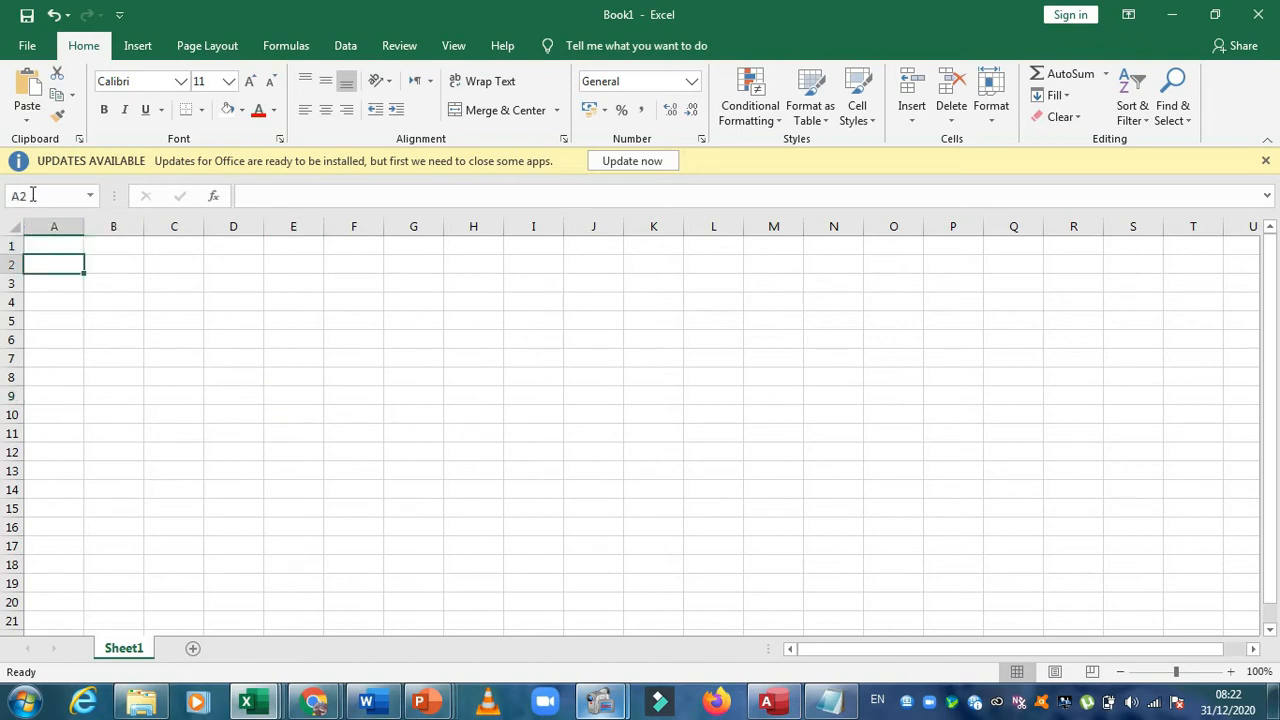
{"action": "left_click", "coordinate": [168, 296]}
{"action": "left_click", "coordinate": [298, 288]}
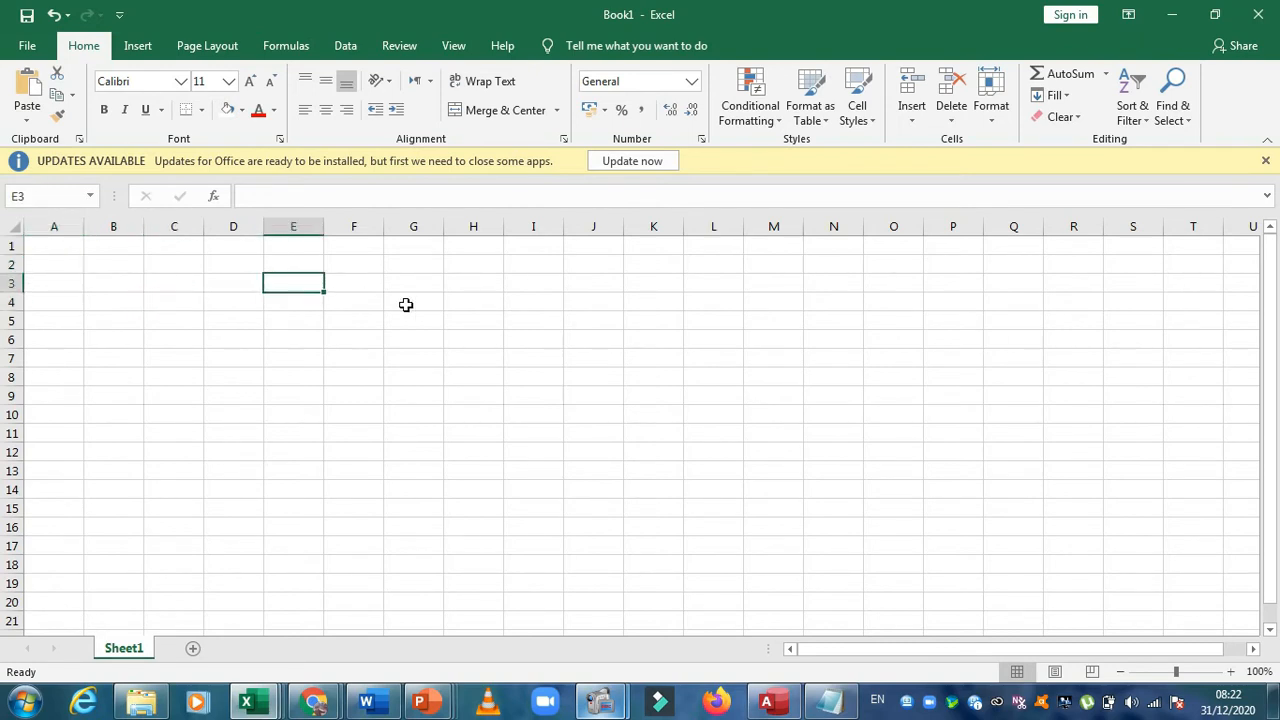
{"action": "left_click", "coordinate": [406, 304]}
{"action": "left_click", "coordinate": [270, 388]}
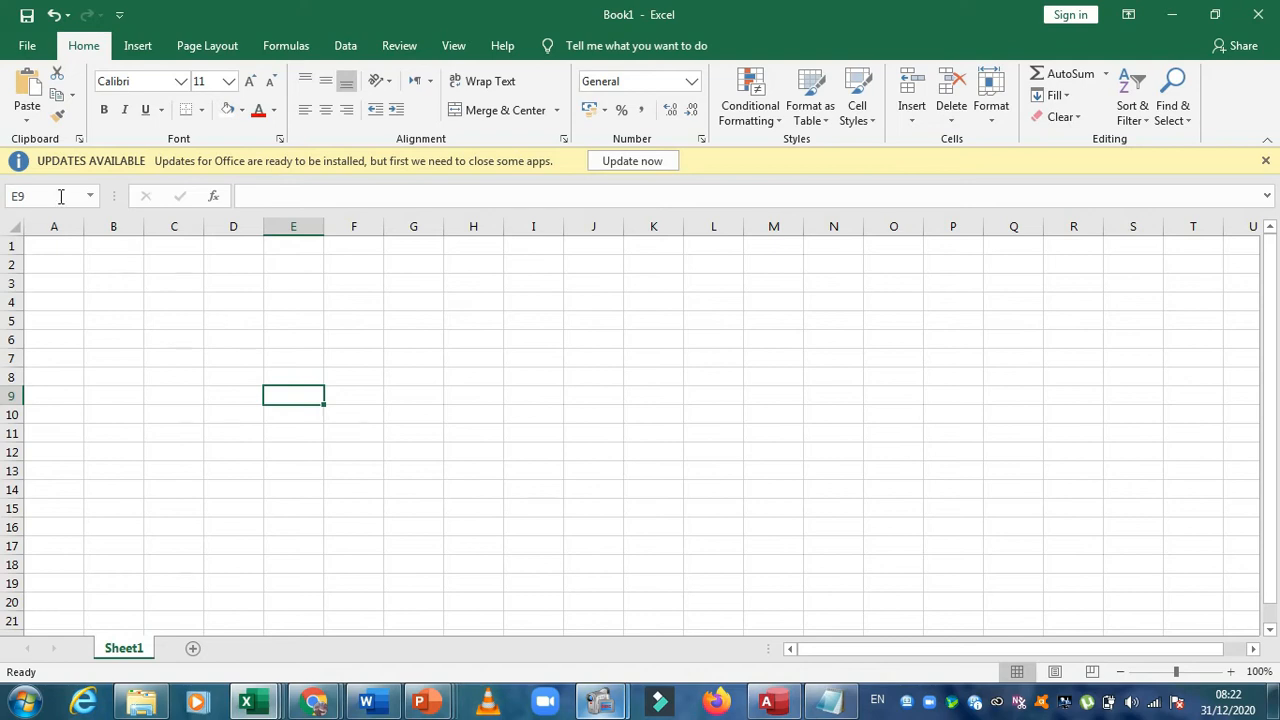
{"action": "left_click", "coordinate": [12, 196]}
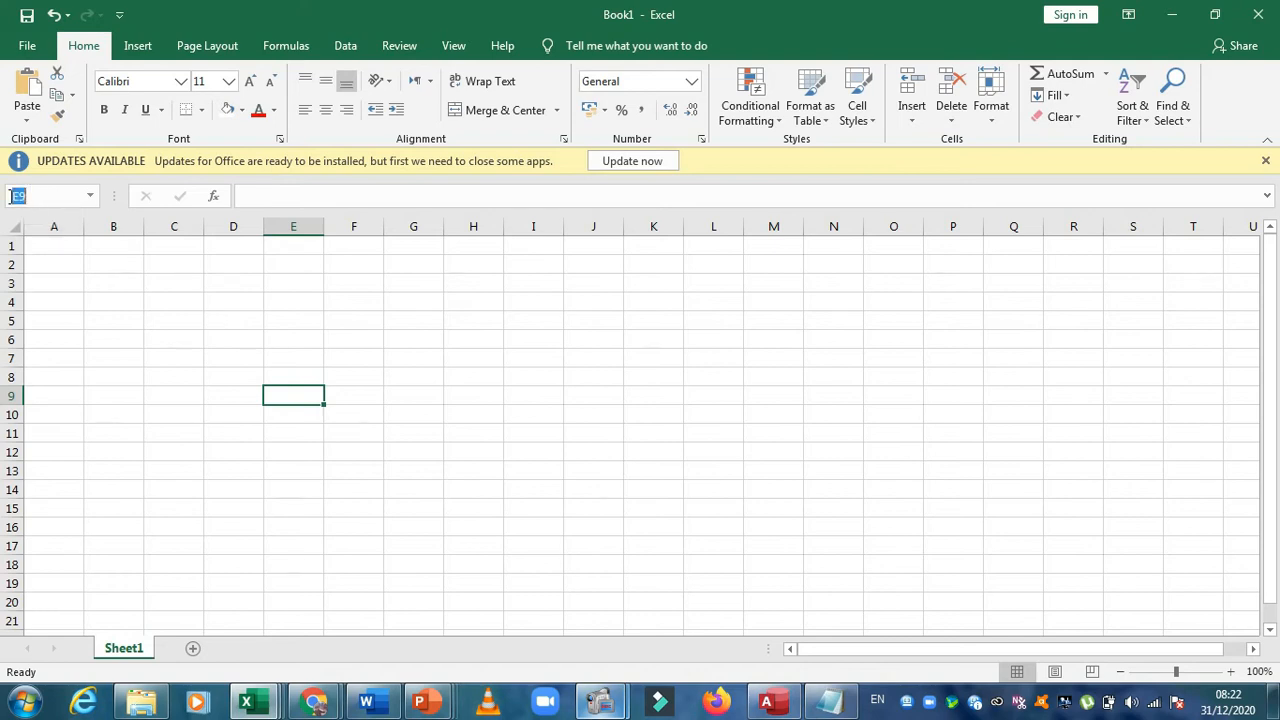
{"action": "left_click", "coordinate": [193, 355]}
{"action": "left_click", "coordinate": [183, 325]}
{"action": "left_click", "coordinate": [413, 395]}
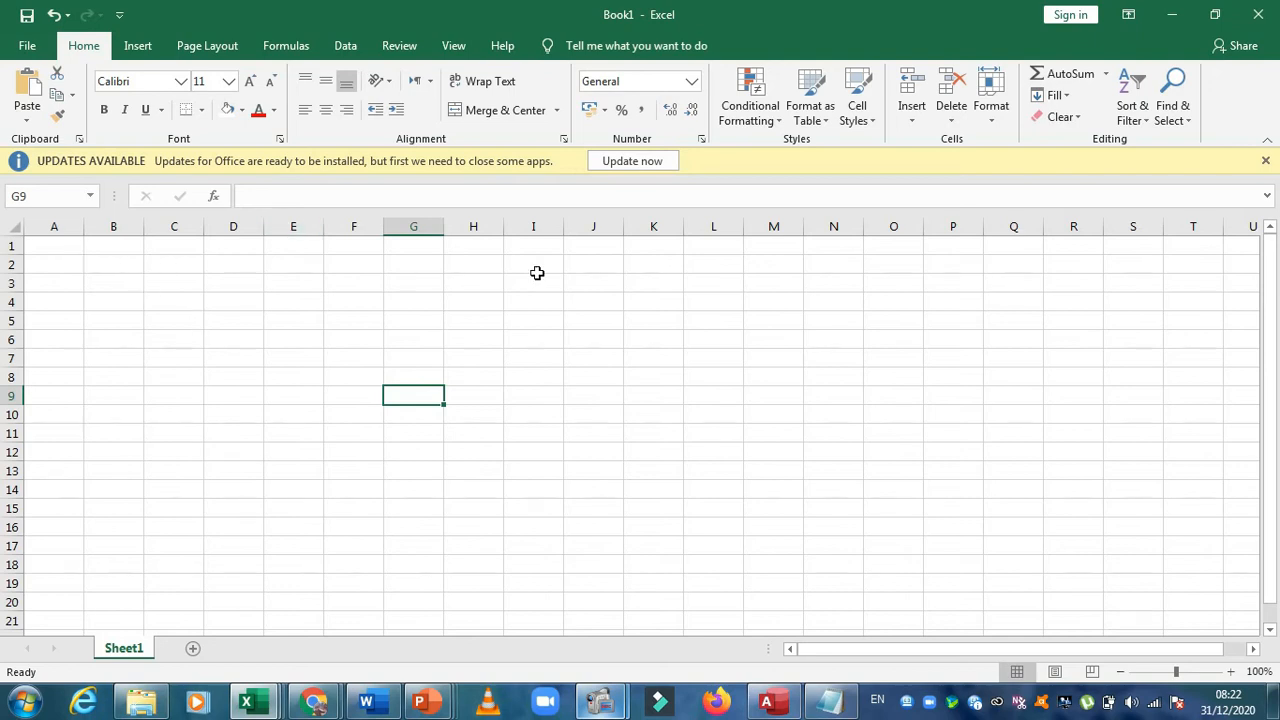
Move the active cell along row 1 past column Z to examine how the columns after Z are named
{"action": "left_click", "coordinate": [840, 245]}
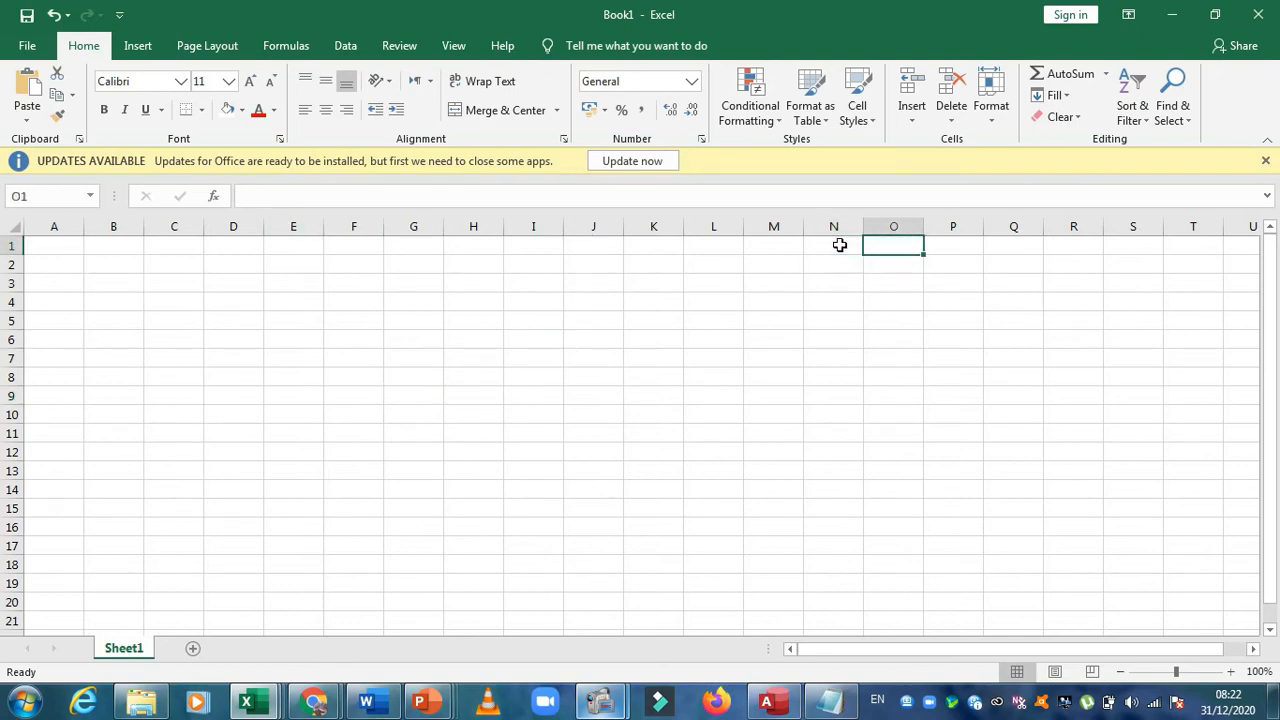
{"action": "key", "text": "Right"}
{"action": "key", "text": "Right"}
{"action": "key", "text": "Right"}
{"action": "key", "text": "Right"}
{"action": "key", "text": "Right"}
{"action": "key", "text": "Right"}
{"action": "key", "text": "Right"}
{"action": "key", "text": "Right"}
{"action": "key", "text": "Right"}
{"action": "key", "text": "Right"}
{"action": "key", "text": "Right"}
{"action": "key", "text": "Right"}
{"action": "key", "text": "Right"}
{"action": "key", "text": "Right"}
{"action": "key", "text": "Right"}
{"action": "key", "text": "Right"}
{"action": "key", "text": "Right"}
{"action": "key", "text": "Right"}
{"action": "key", "text": "Right"}
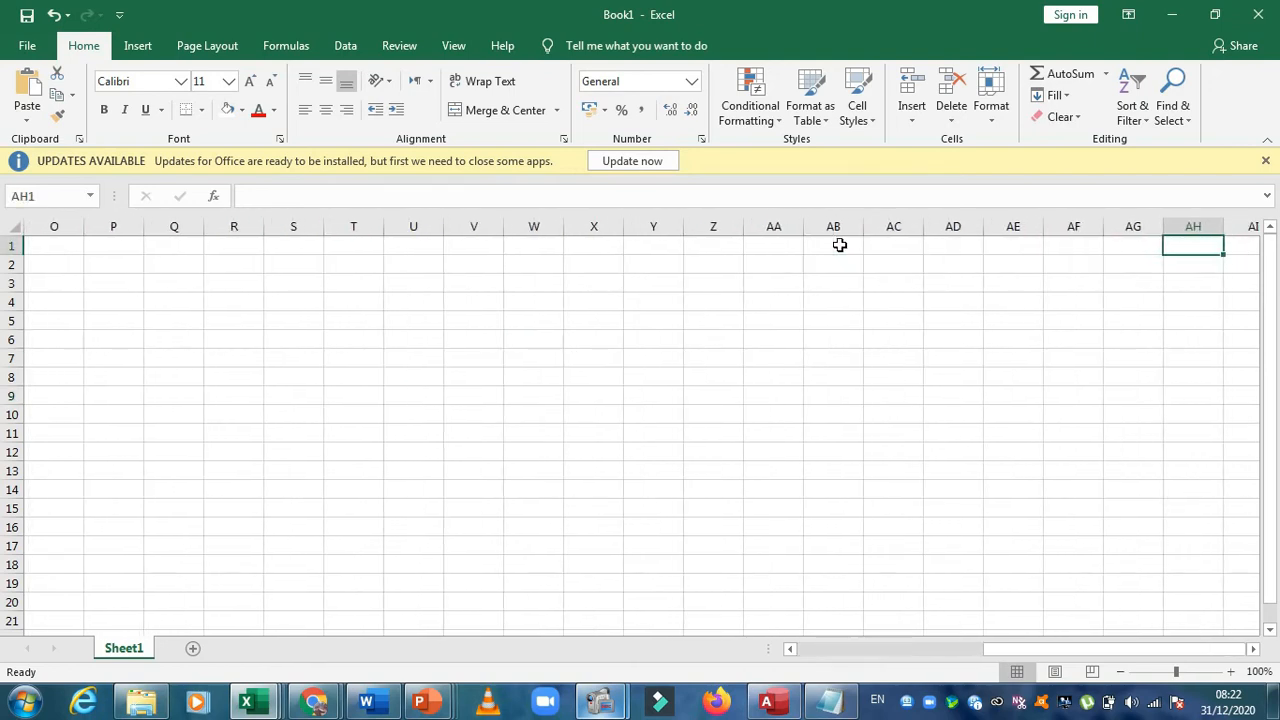
{"action": "key", "text": "Left"}
{"action": "key", "text": "Left"}
{"action": "key", "text": "Left"}
{"action": "key", "text": "Left"}
{"action": "key", "text": "Left"}
{"action": "key", "text": "Left"}
{"action": "key", "text": "Left"}
{"action": "key", "text": "Left"}
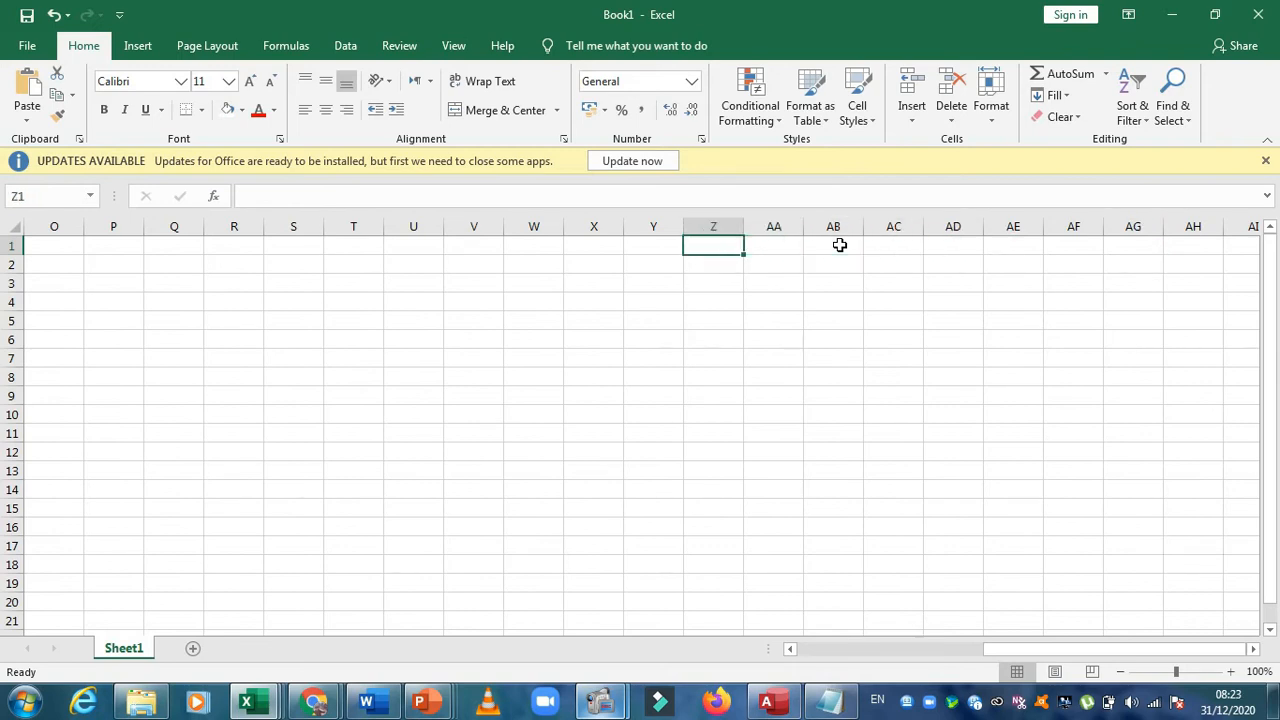
{"action": "key", "text": "Right"}
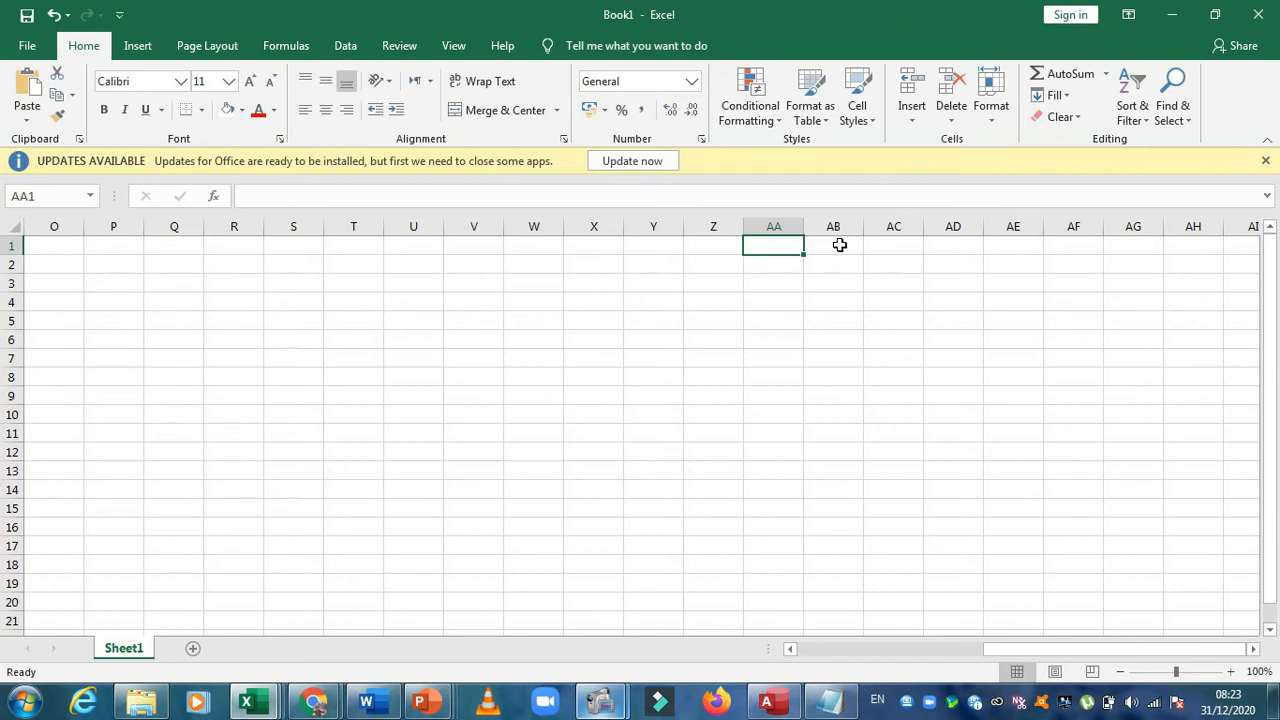
{"action": "key", "text": "Right"}
{"action": "key", "text": "Right"}
{"action": "key", "text": "Right"}
{"action": "key", "text": "Right"}
{"action": "key", "text": "Left"}
Move the active cell down, left and up across the sheet, ending in cell A1, to examine cell-by-cell navigation
{"action": "key", "text": "Left"}
{"action": "key", "text": "Left"}
{"action": "key", "text": "Left"}
{"action": "key", "text": "Left"}
{"action": "key", "text": "Left"}
{"action": "key", "text": "Left"}
{"action": "key", "text": "Left"}
{"action": "key", "text": "Left"}
{"action": "key", "text": "Left"}
{"action": "key", "text": "Left"}
{"action": "key", "text": "Left"}
{"action": "key", "text": "Left"}
{"action": "key", "text": "Left"}
{"action": "key", "text": "Left"}
{"action": "key", "text": "Left"}
{"action": "key", "text": "Left"}
{"action": "key", "text": "Left"}
{"action": "key", "text": "Left"}
{"action": "key", "text": "Left"}
{"action": "key", "text": "Left"}
{"action": "key", "text": "Down"}
{"action": "key", "text": "Left"}
{"action": "key", "text": "Left"}
{"action": "key", "text": "Left"}
{"action": "key", "text": "Left"}
{"action": "key", "text": "Left"}
{"action": "key", "text": "Left"}
{"action": "key", "text": "Left"}
{"action": "key", "text": "Left"}
{"action": "key", "text": "Left"}
{"action": "key", "text": "Down"}
{"action": "key", "text": "Down"}
{"action": "key", "text": "Down"}
{"action": "key", "text": "Down"}
{"action": "key", "text": "Down"}
{"action": "key", "text": "Down"}
{"action": "key", "text": "Down"}
{"action": "key", "text": "Down"}
{"action": "key", "text": "Down"}
{"action": "key", "text": "Down"}
{"action": "key", "text": "Down"}
{"action": "key", "text": "Down"}
{"action": "key", "text": "Down"}
{"action": "key", "text": "Down"}
{"action": "key", "text": "Down"}
{"action": "key", "text": "Down"}
{"action": "key", "text": "Down"}
{"action": "key", "text": "Down"}
{"action": "key", "text": "Down"}
{"action": "key", "text": "Down"}
{"action": "key", "text": "Down"}
{"action": "key", "text": "Down"}
{"action": "key", "text": "Down"}
{"action": "key", "text": "Down"}
{"action": "key", "text": "Down"}
{"action": "key", "text": "Down"}
{"action": "key", "text": "Down"}
{"action": "key", "text": "Down"}
{"action": "key", "text": "Down"}
{"action": "key", "text": "Down"}
{"action": "key", "text": "Down"}
{"action": "key", "text": "Down"}
{"action": "key", "text": "Down"}
{"action": "key", "text": "Down"}
{"action": "key", "text": "Down"}
{"action": "key", "text": "Down"}
{"action": "key", "text": "Down"}
{"action": "key", "text": "Down"}
{"action": "key", "text": "Down"}
{"action": "key", "text": "Down"}
{"action": "key", "text": "Down"}
{"action": "key", "text": "Down"}
{"action": "key", "text": "Up"}
{"action": "key", "text": "Up"}
{"action": "key", "text": "Up"}
{"action": "key", "text": "Up"}
{"action": "key", "text": "Up"}
{"action": "key", "text": "Up"}
{"action": "key", "text": "Up"}
{"action": "key", "text": "Up"}
{"action": "key", "text": "Up"}
{"action": "key", "text": "Up"}
{"action": "key", "text": "Up"}
{"action": "key", "text": "Up"}
{"action": "key", "text": "Up"}
{"action": "key", "text": "Up"}
{"action": "key", "text": "Up"}
{"action": "key", "text": "Up"}
{"action": "key", "text": "Up"}
{"action": "key", "text": "Up"}
{"action": "key", "text": "Up"}
{"action": "key", "text": "Up"}
{"action": "key", "text": "Up"}
{"action": "key", "text": "Up"}
{"action": "key", "text": "Up"}
{"action": "key", "text": "Up"}
{"action": "key", "text": "Up"}
{"action": "key", "text": "Up"}
{"action": "key", "text": "Up"}
{"action": "key", "text": "Up"}
{"action": "key", "text": "Up"}
{"action": "key", "text": "Up"}
{"action": "key", "text": "Up"}
{"action": "key", "text": "Up"}
{"action": "key", "text": "Up"}
{"action": "key", "text": "Up"}
{"action": "key", "text": "Up"}
{"action": "key", "text": "Up"}
{"action": "key", "text": "Up"}
{"action": "key", "text": "Up"}
{"action": "key", "text": "Up"}
{"action": "key", "text": "Up"}
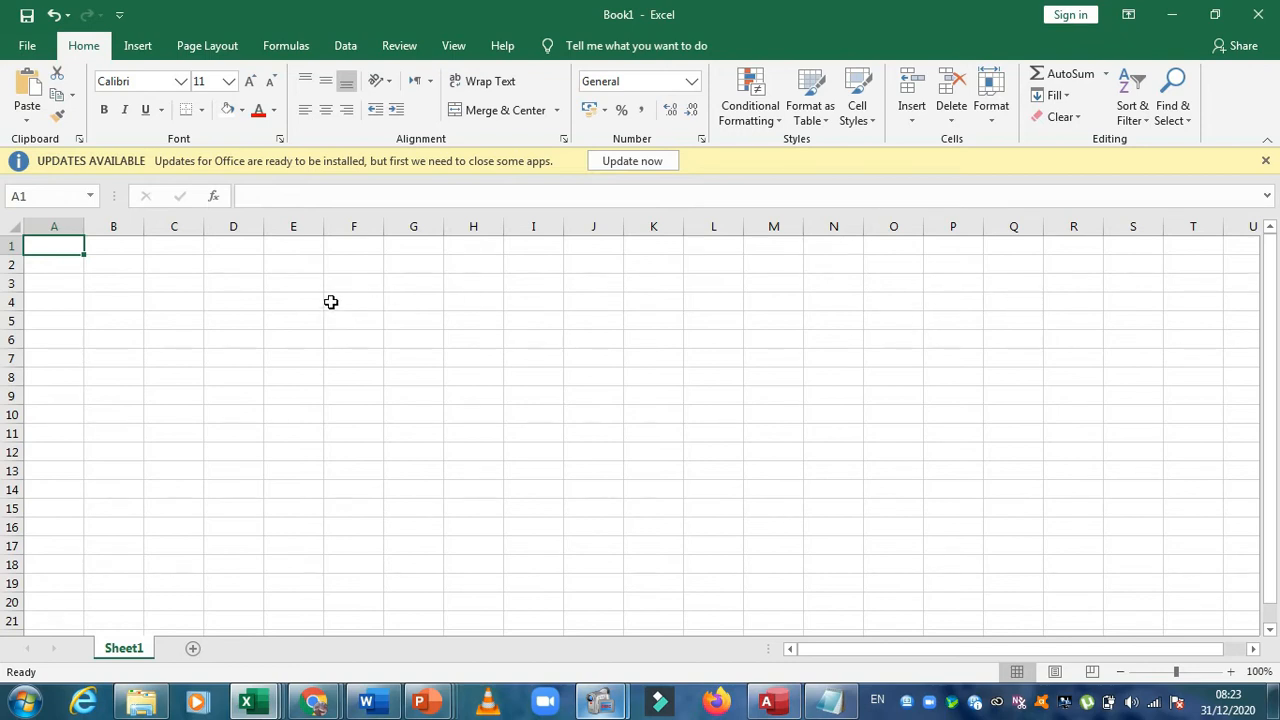
Enter the numbers 1, 2 and 3 in cells A3 to A5
{"action": "left_click", "coordinate": [72, 302]}
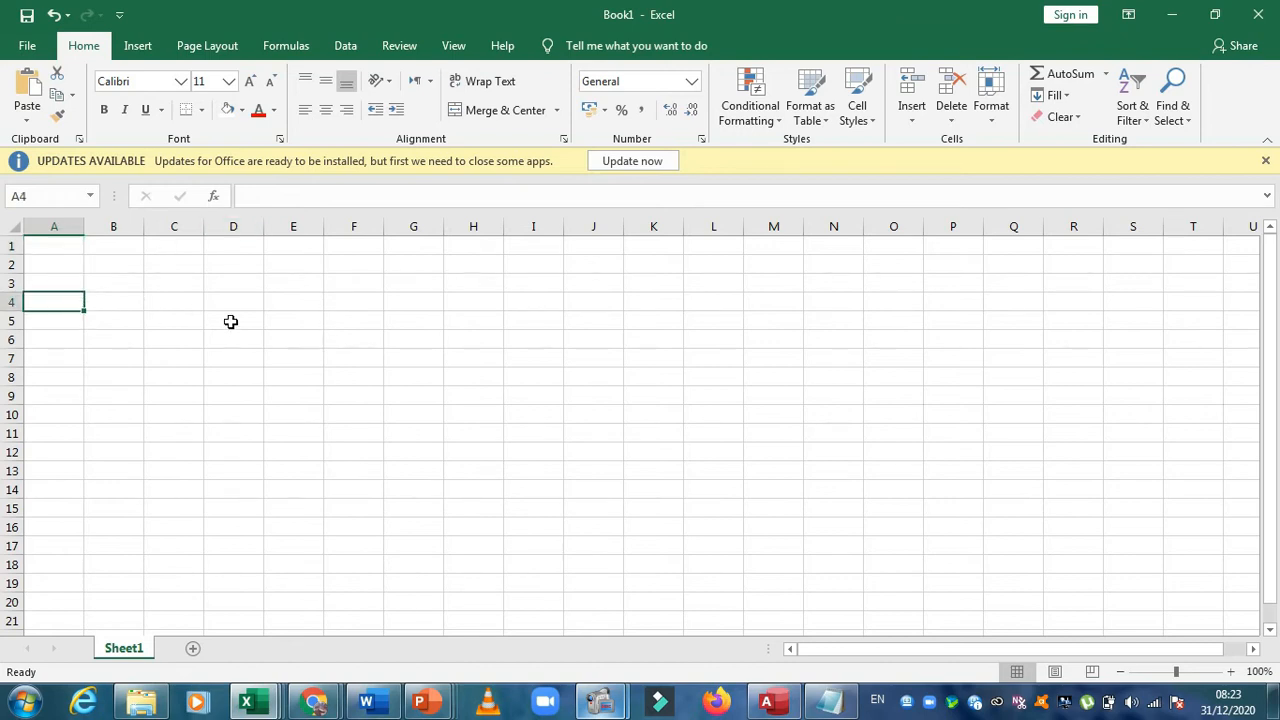
{"action": "type", "text": "12"}
{"action": "key", "text": "Escape"}
{"action": "type", "text": "2"}
{"action": "key", "text": "Return"}
{"action": "type", "text": "3"}
{"action": "key", "text": "Return"}
{"action": "key", "text": "Up"}
{"action": "key", "text": "Up"}
{"action": "key", "text": "Up"}
{"action": "type", "text": "1"}
{"action": "key", "text": "Return"}
{"action": "key", "text": "Return"}
{"action": "key", "text": "Return"}
Continue the numbering in column A with 4 to 10 in cells A6 to A12
{"action": "type", "text": "4"}
{"action": "key", "text": "Return"}
{"action": "type", "text": "5"}
{"action": "key", "text": "Return"}
{"action": "type", "text": "6"}
{"action": "key", "text": "Return"}
{"action": "type", "text": "7"}
{"action": "key", "text": "Return"}
{"action": "type", "text": "8"}
{"action": "key", "text": "Return"}
{"action": "type", "text": "9"}
{"action": "key", "text": "Return"}
{"action": "type", "text": "1"}
Enter the amounts 30,000, 40,000 and 45,000 in cells B3 to B5
{"action": "left_click", "coordinate": [107, 280]}
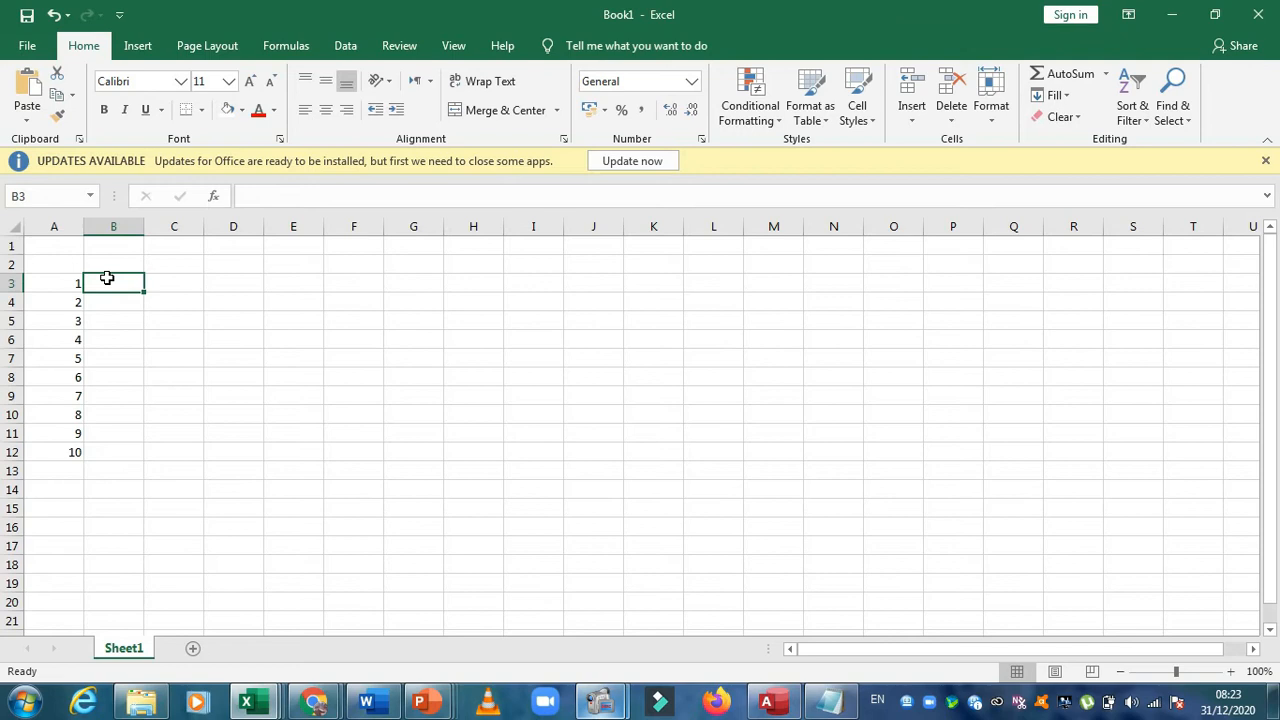
{"action": "type", "text": "30"}
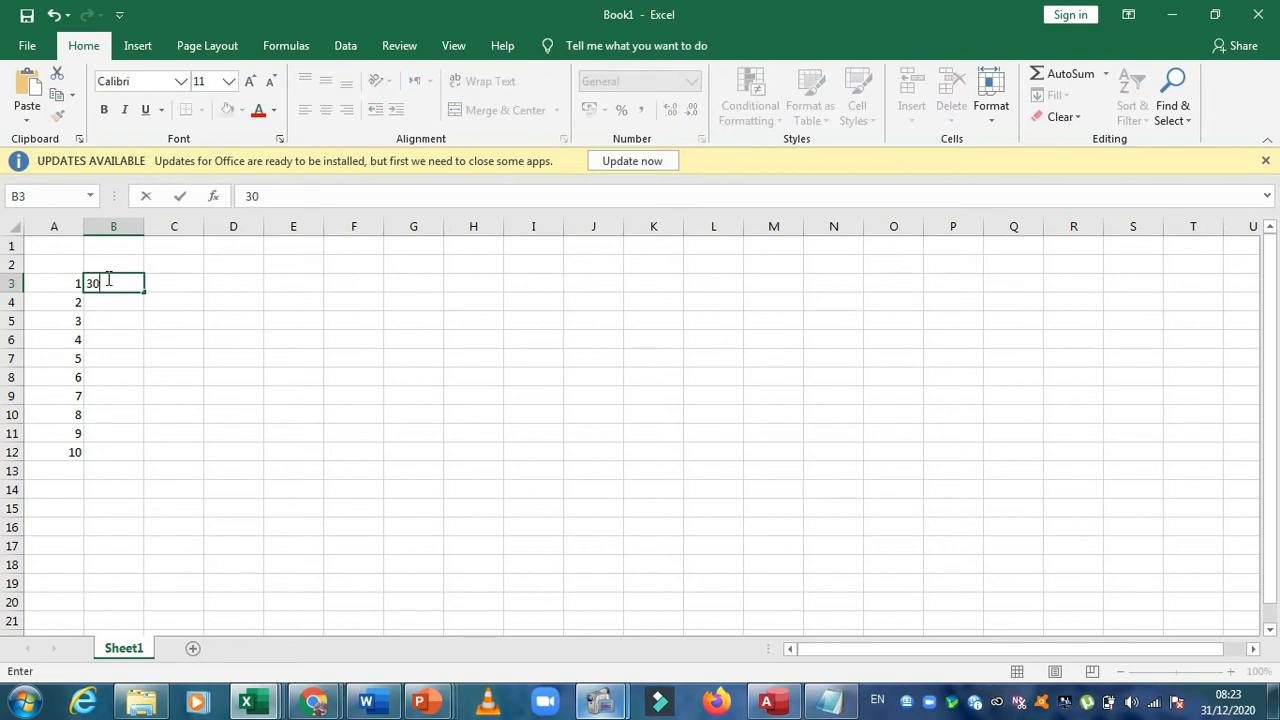
{"action": "key", "text": "Return"}
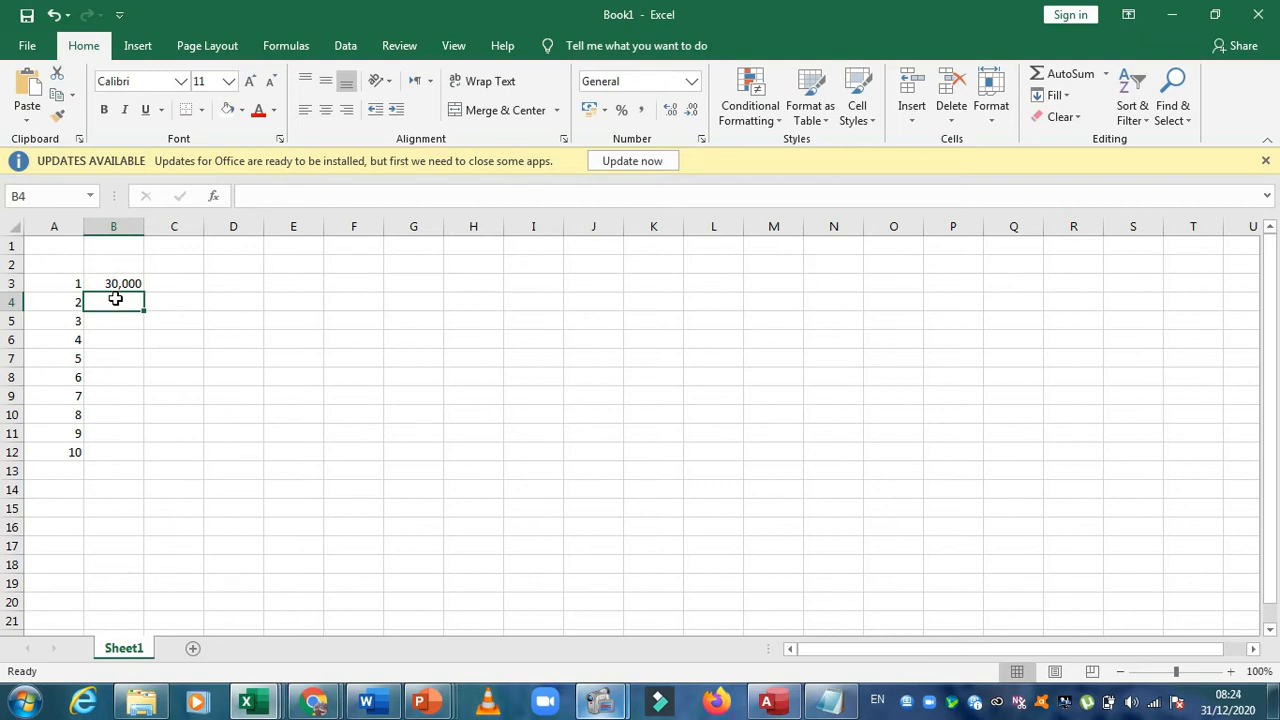
{"action": "type", "text": "40,000"}
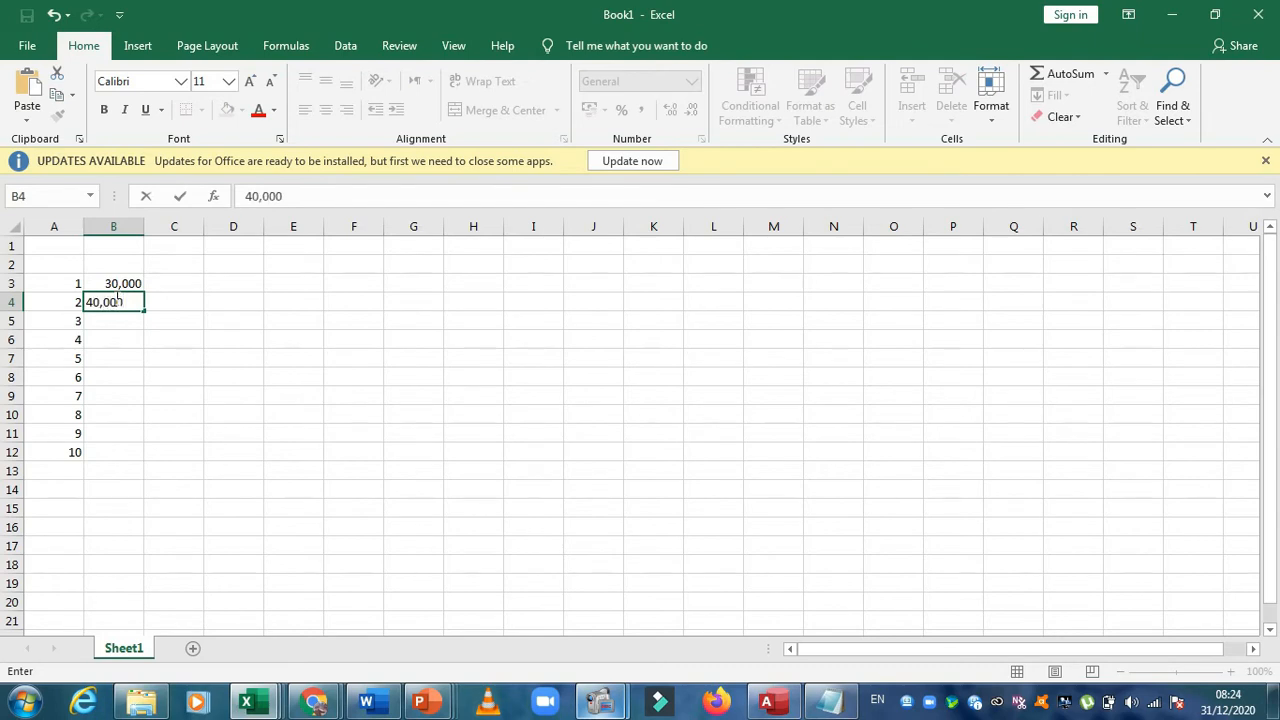
{"action": "key", "text": "ctrl+Return"}
{"action": "left_click", "coordinate": [125, 323]}
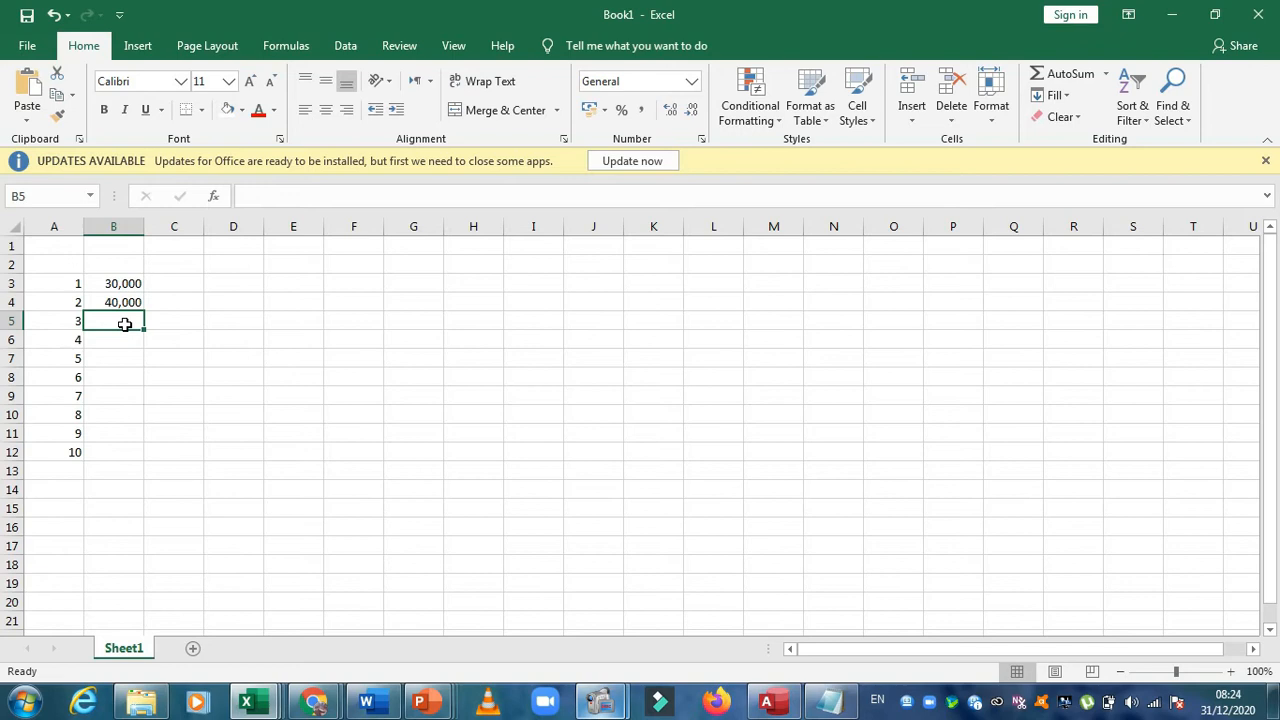
{"action": "double_click", "coordinate": [125, 324]}
{"action": "type", "text": "45,000"}
{"action": "key", "text": "Return"}
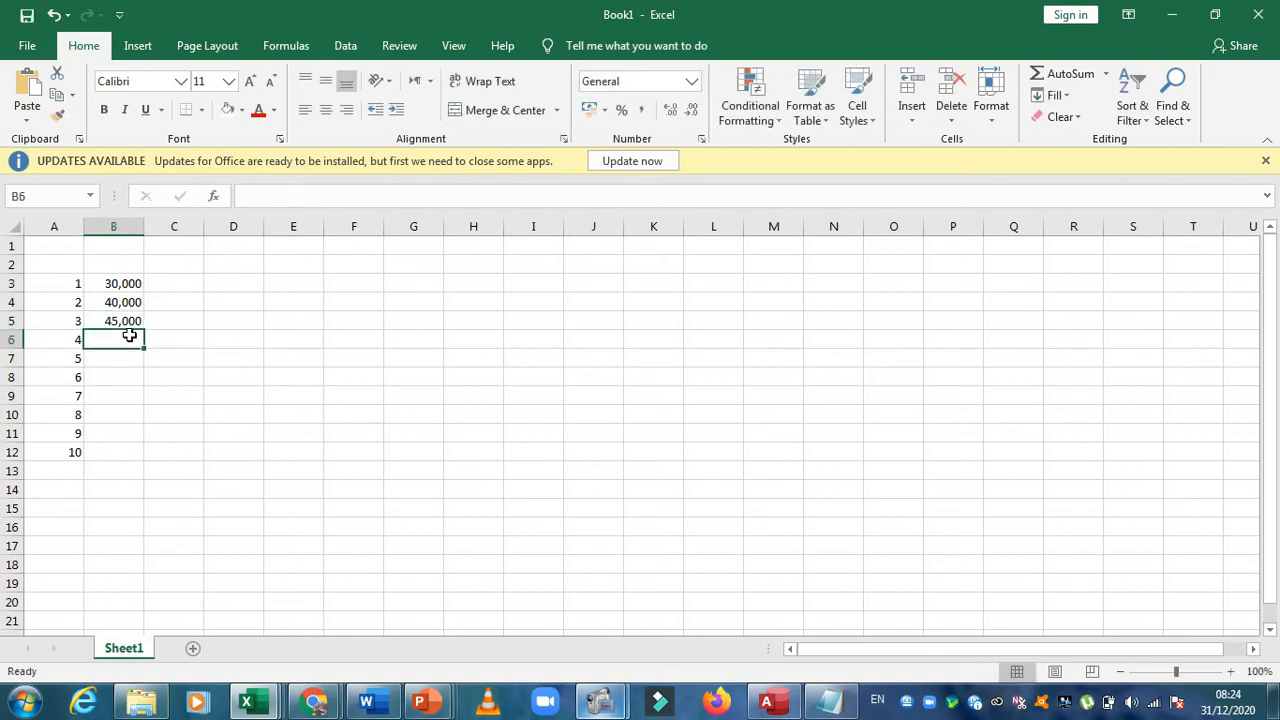
Enter 35,000 in cell B6 and 25,000 in cell B7
{"action": "left_click", "coordinate": [132, 285]}
{"action": "left_click_drag", "start_coordinate": [132, 285], "coordinate": [124, 447]}
{"action": "left_click", "coordinate": [130, 341]}
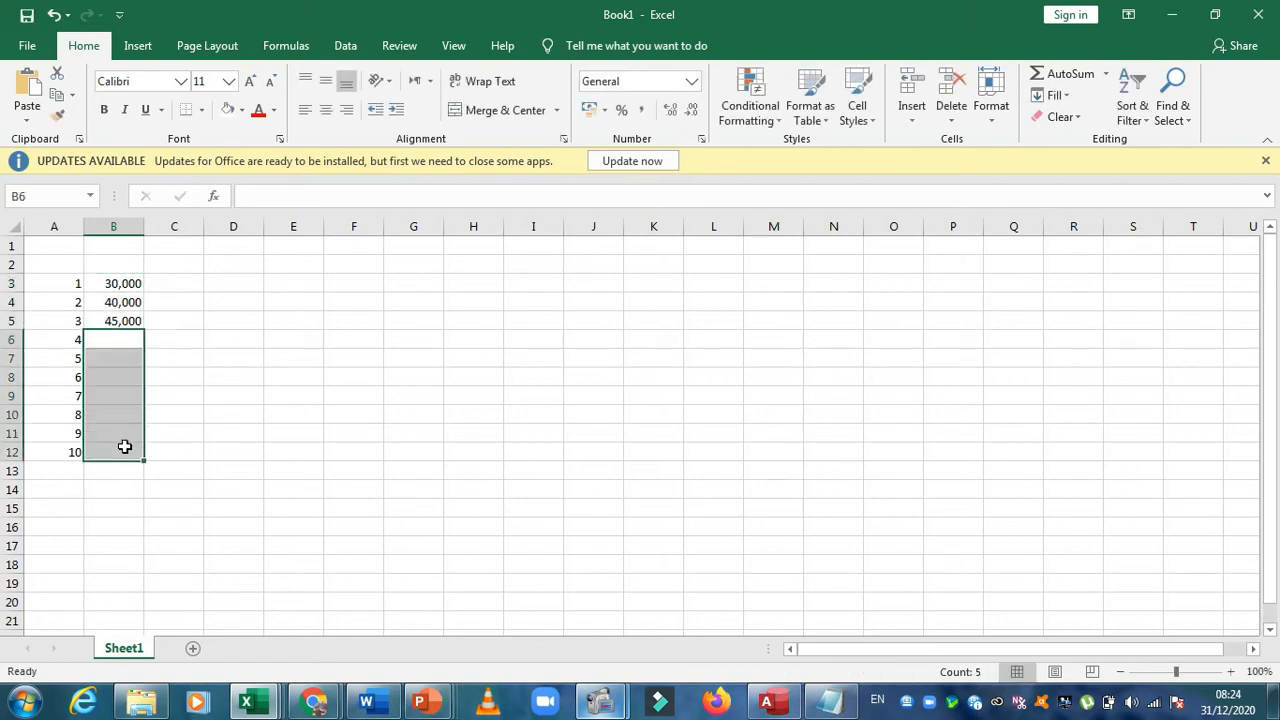
{"action": "double_click", "coordinate": [134, 340]}
{"action": "type", "text": "35,00"}
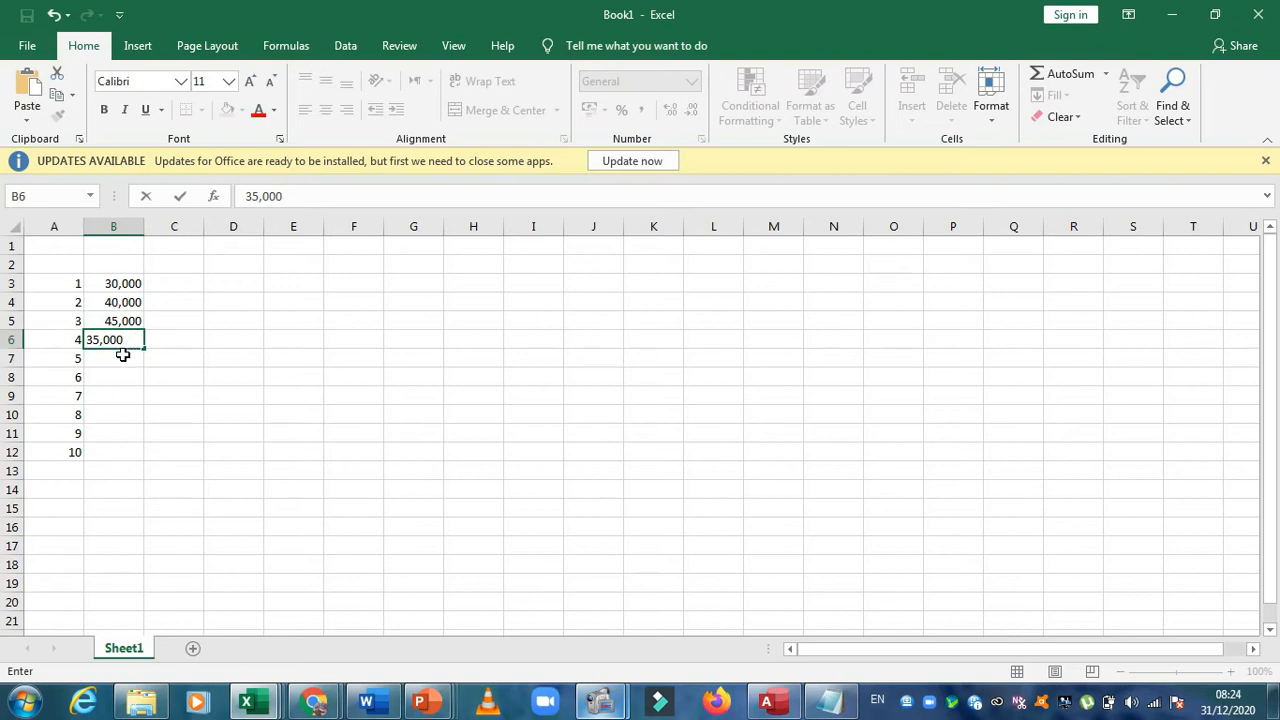
{"action": "left_click", "coordinate": [121, 353]}
{"action": "type", "text": "25,000"}
Enter the amounts 30,000, 50,000 and 65,000 in cells B8 to B10
{"action": "left_click", "coordinate": [121, 376]}
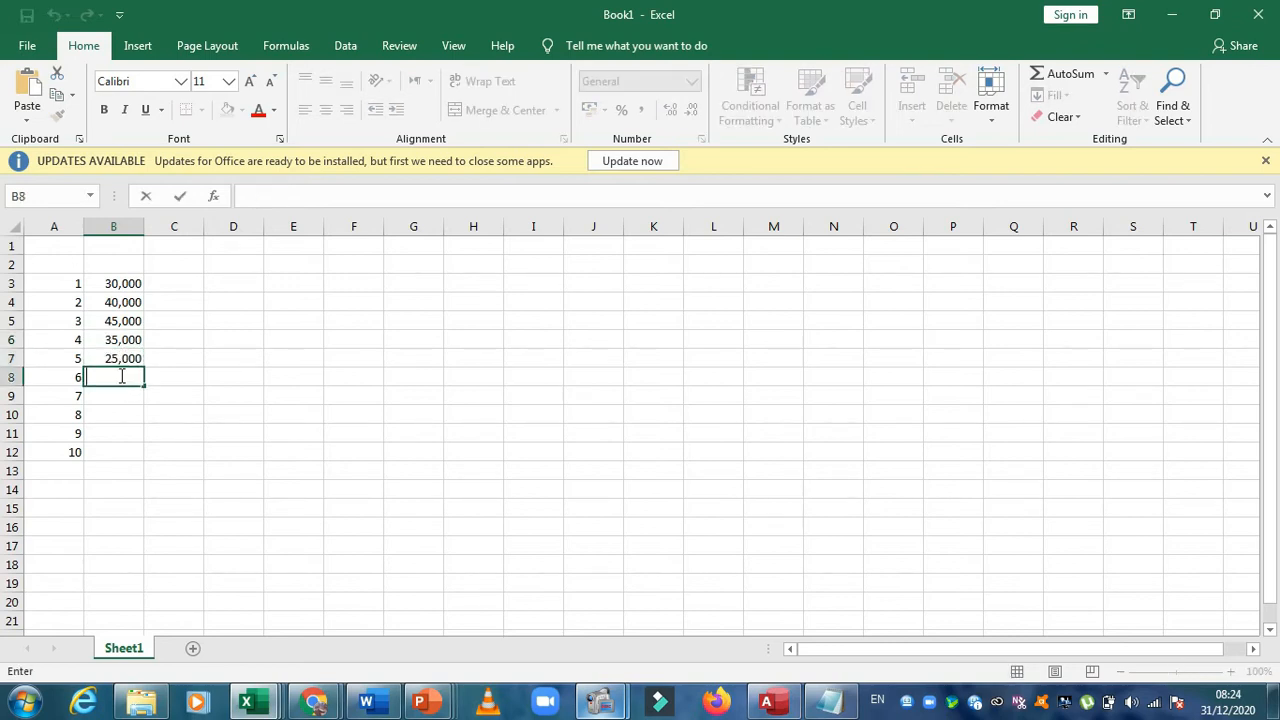
{"action": "type", "text": "30,000"}
{"action": "left_click", "coordinate": [121, 393]}
{"action": "type", "text": "50,00"}
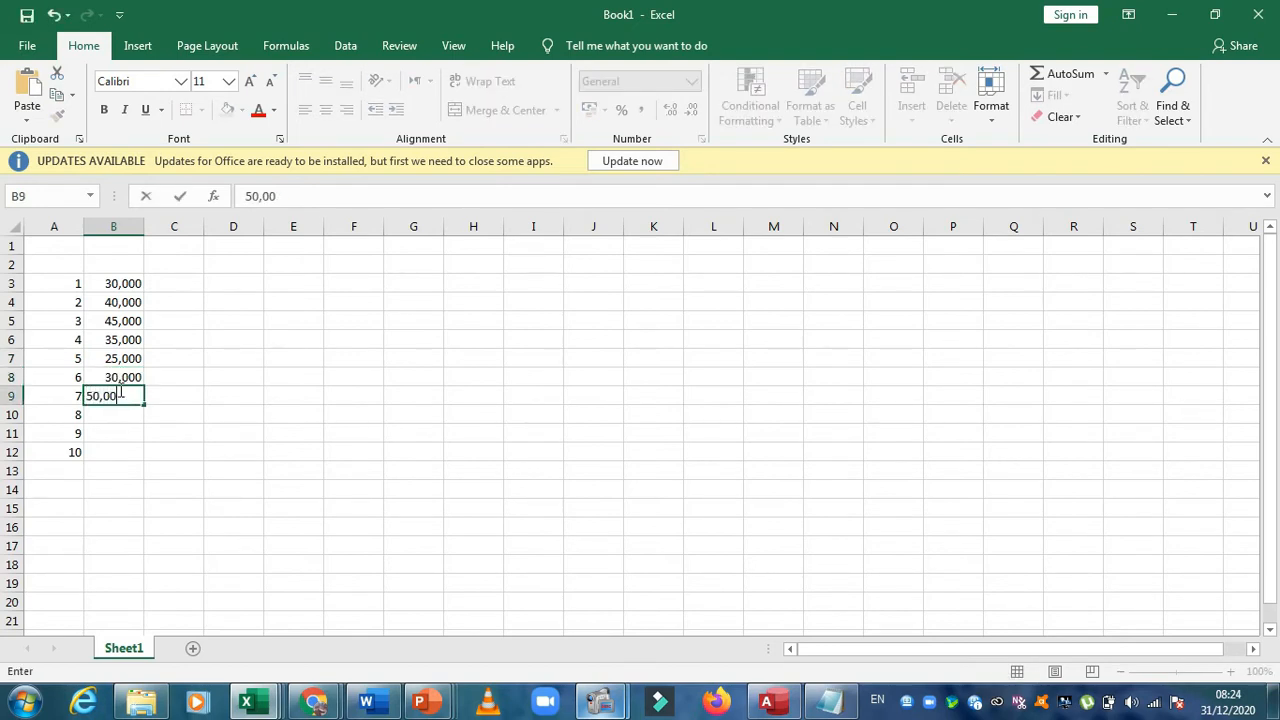
{"action": "left_click", "coordinate": [117, 413]}
{"action": "type", "text": "65,000"}
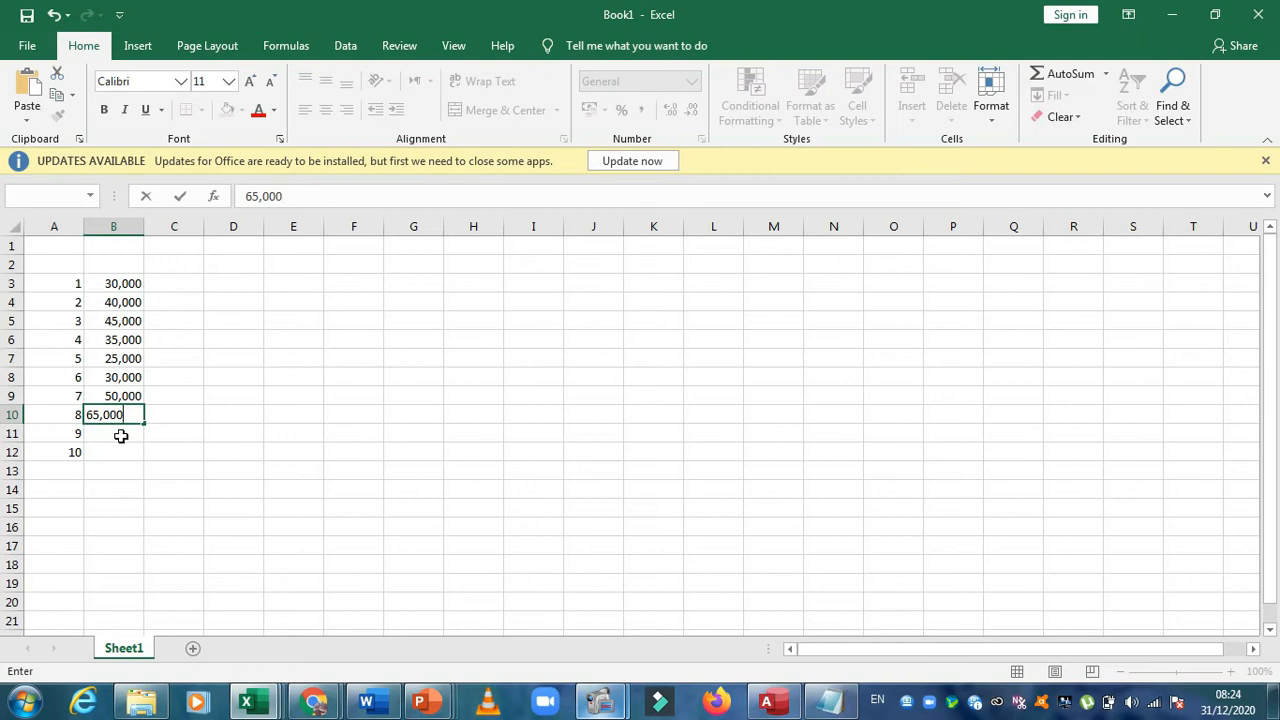
Enter 70,000 in cell B11 and 54,000 in cell B12
{"action": "left_click", "coordinate": [123, 434]}
{"action": "double_click", "coordinate": [124, 436]}
{"action": "type", "text": "70,00"}
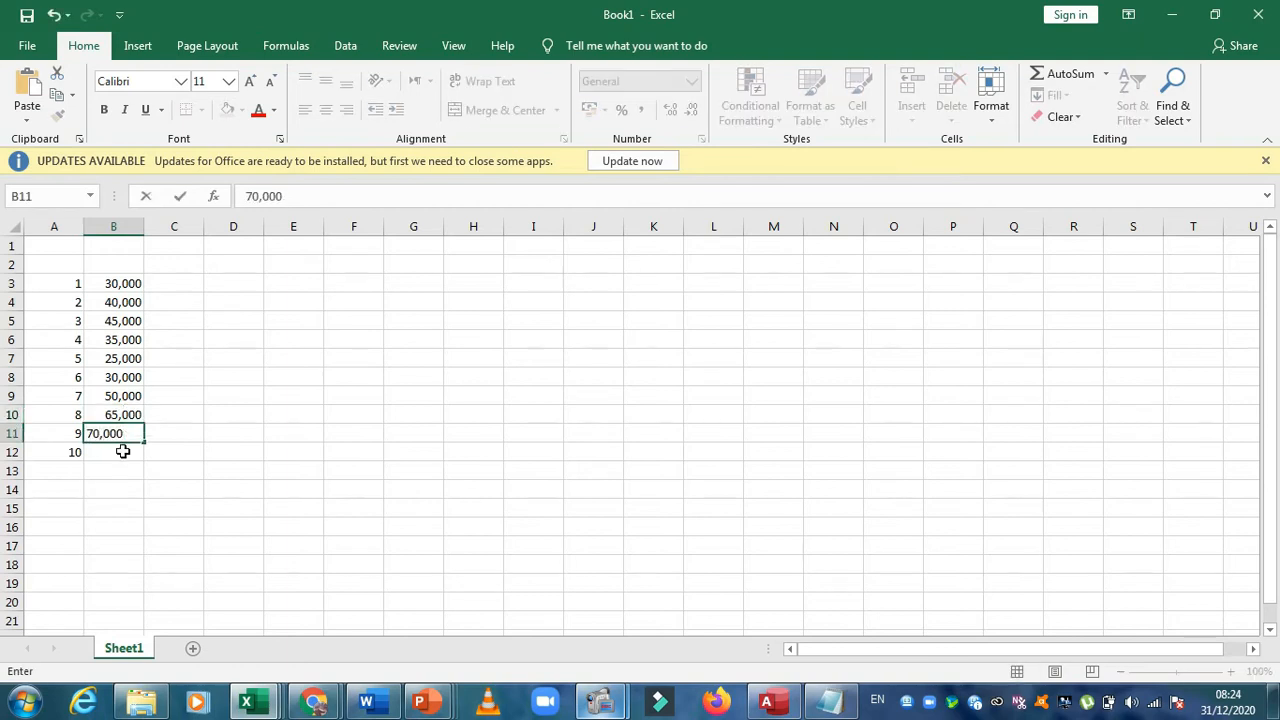
{"action": "left_click", "coordinate": [122, 452]}
{"action": "double_click", "coordinate": [124, 452]}
{"action": "type", "text": "5"}
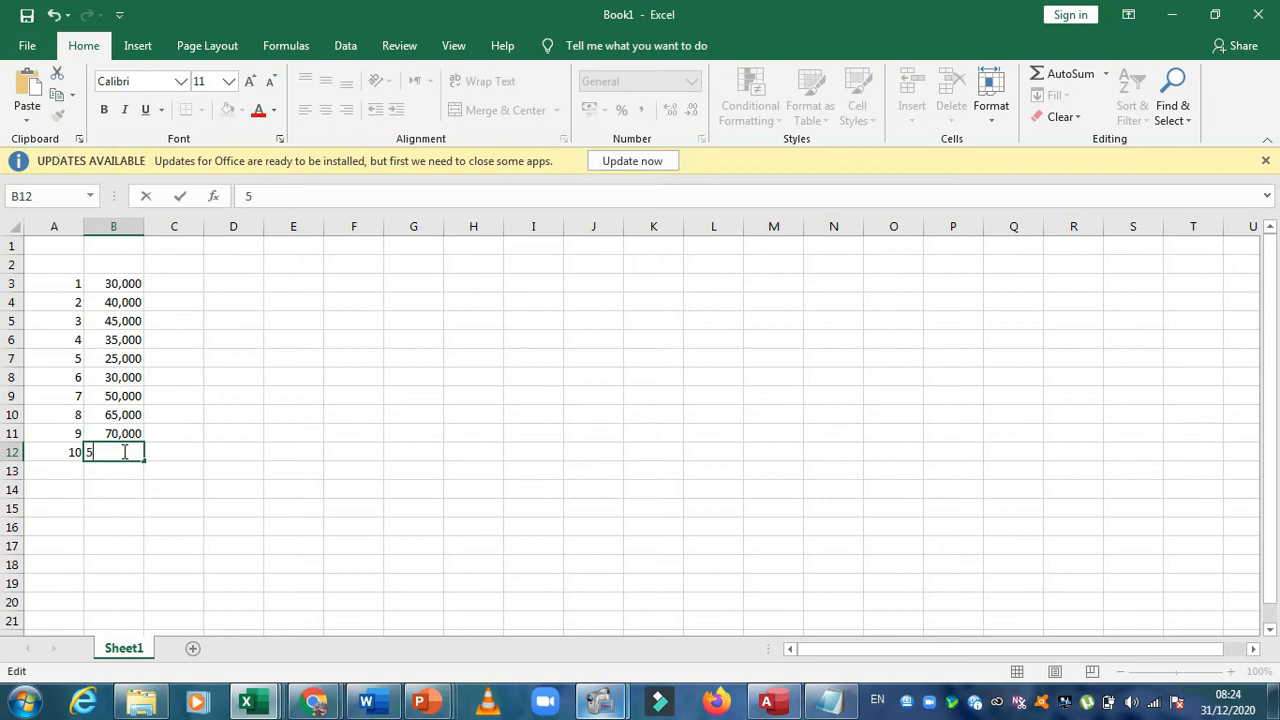
{"action": "type", "text": "4,00"}
{"action": "left_click", "coordinate": [164, 397]}
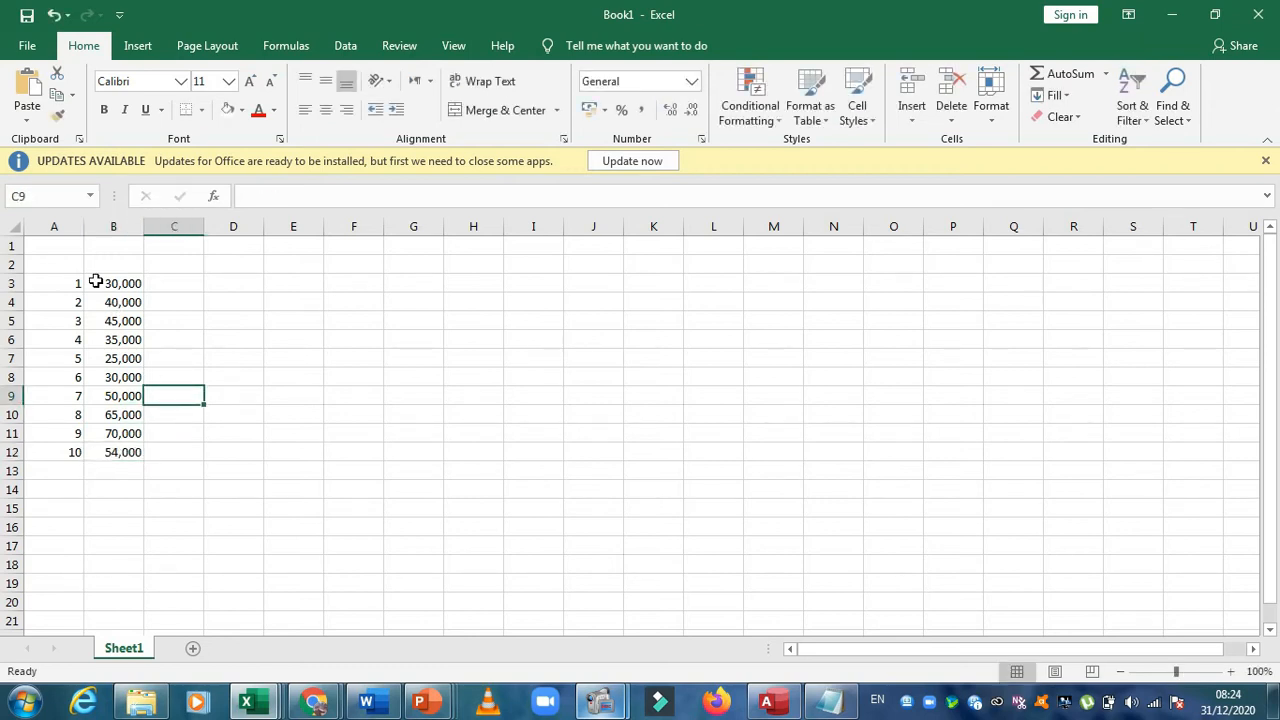
{"action": "left_click_drag", "start_coordinate": [96, 283], "coordinate": [111, 438]}
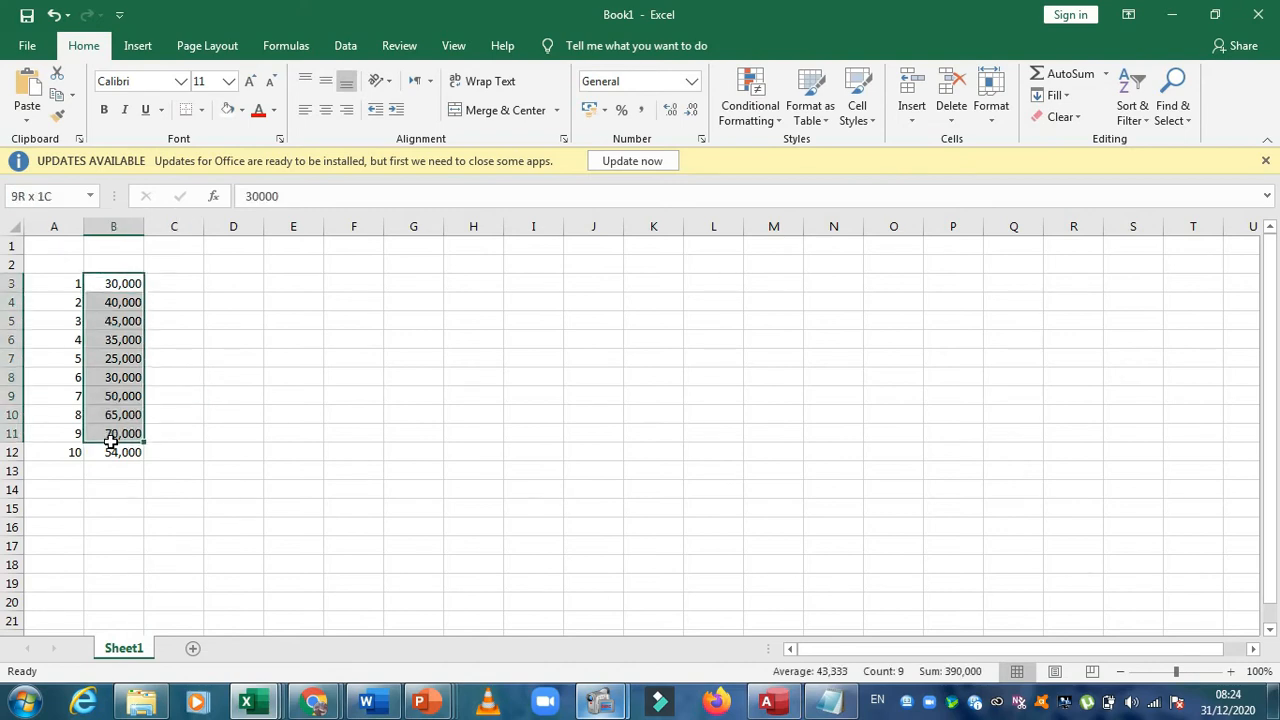
{"action": "left_click_drag", "start_coordinate": [69, 283], "coordinate": [72, 414]}
{"action": "left_click", "coordinate": [74, 303]}
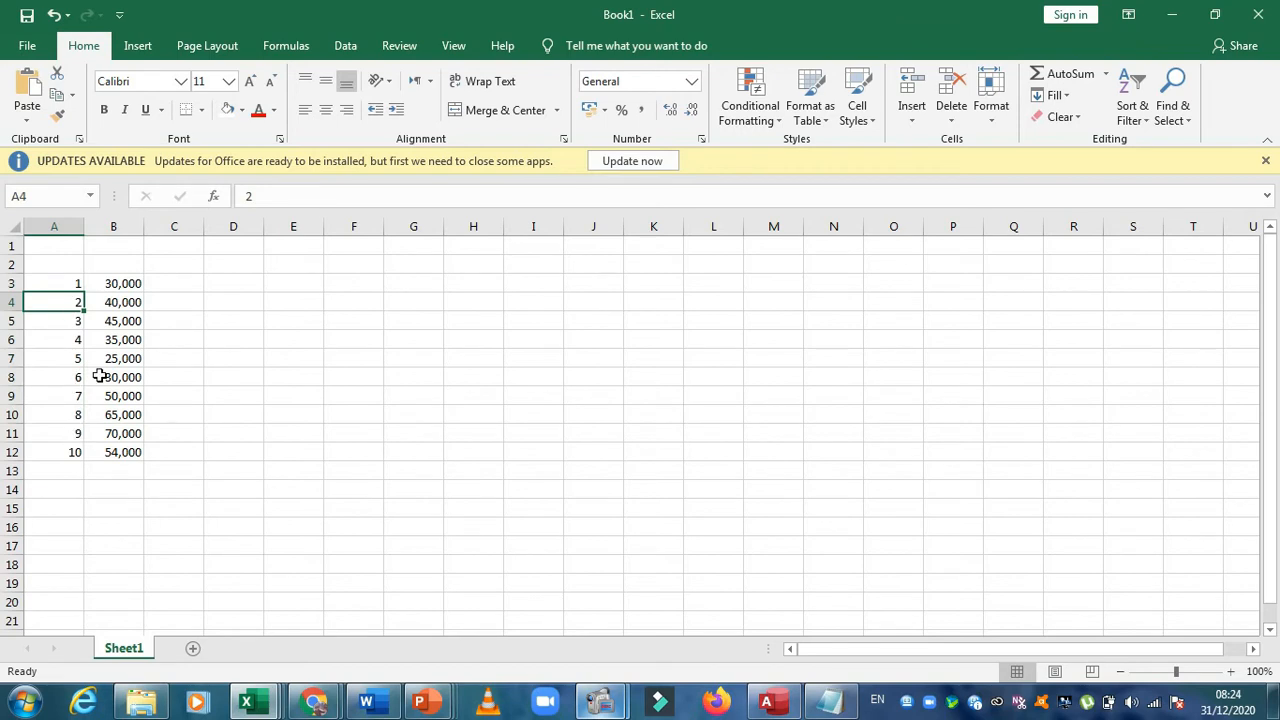
Enter the headings Employee Id in cell A2 and Salary in cell B2, and fit column A's width to its contents
{"action": "left_click", "coordinate": [116, 264]}
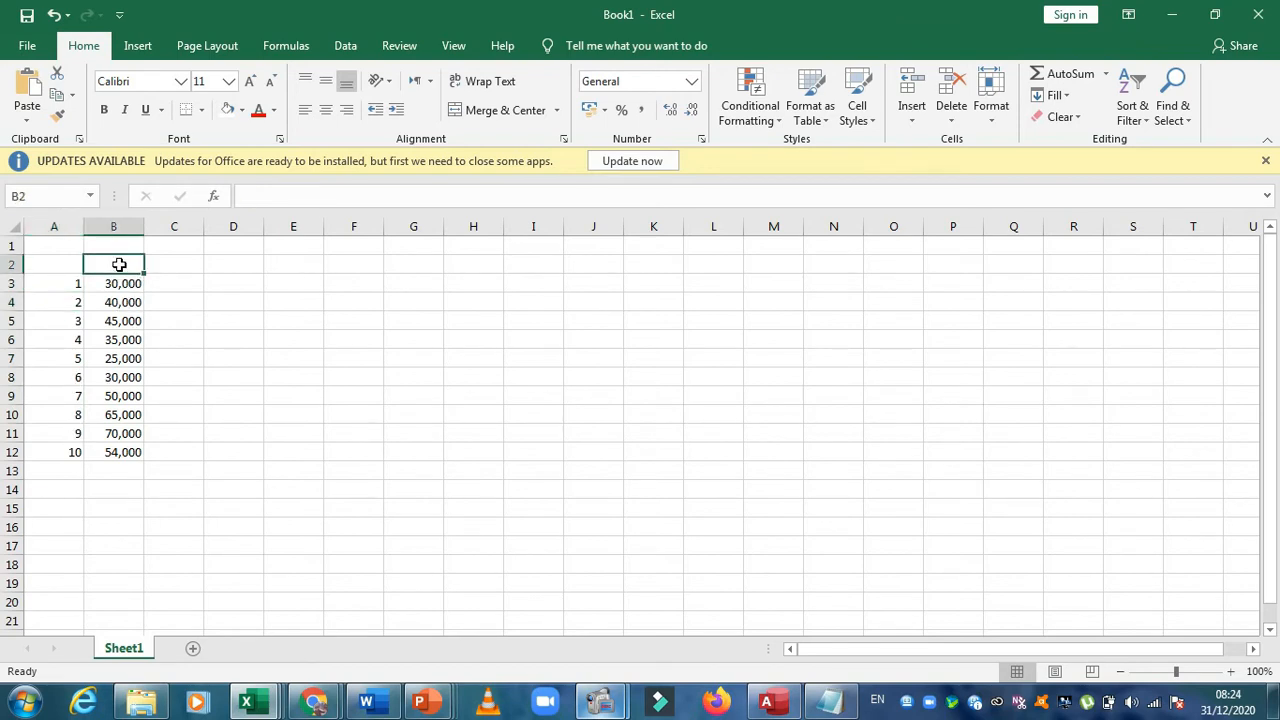
{"action": "double_click", "coordinate": [72, 265]}
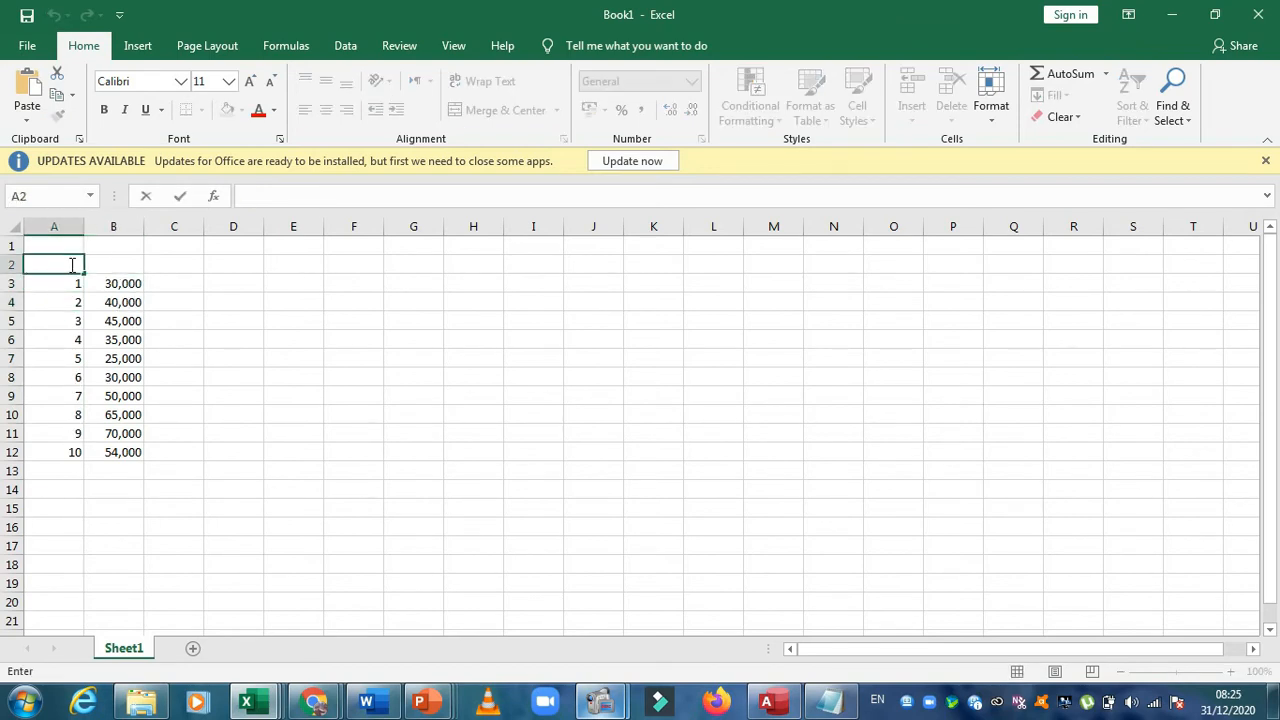
{"action": "type", "text": "Employee Id"}
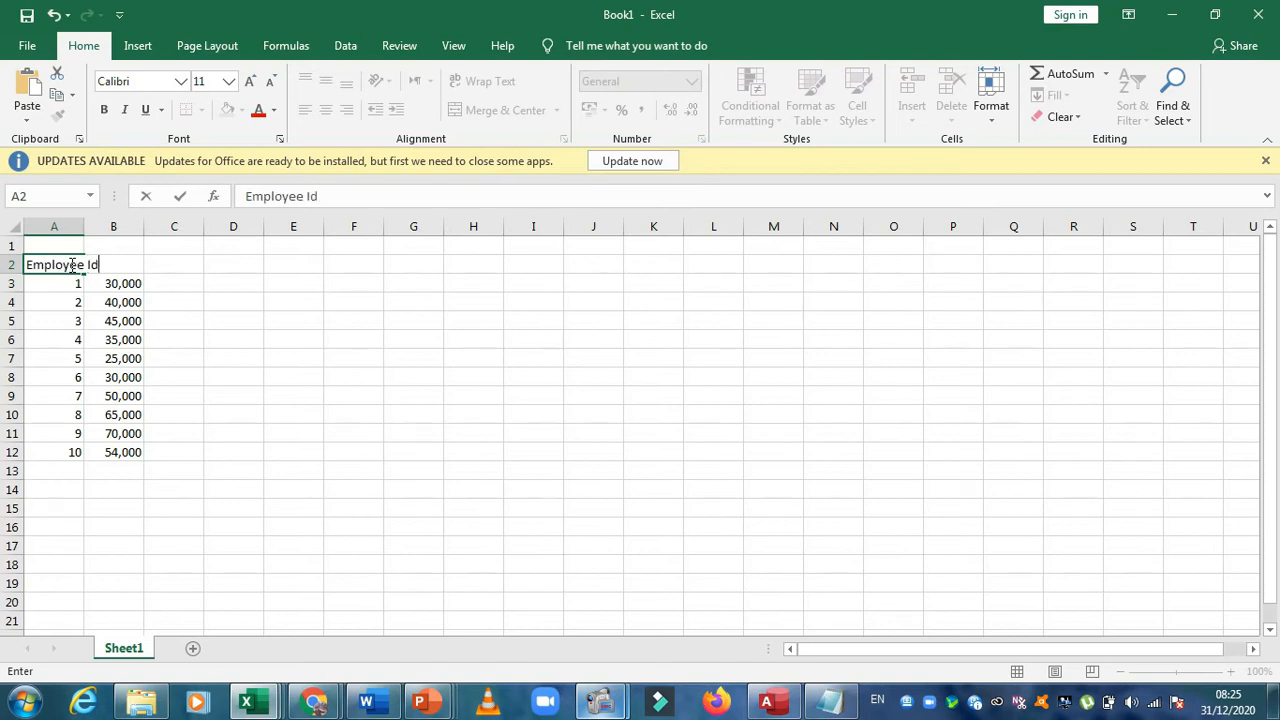
{"action": "left_click", "coordinate": [157, 264]}
{"action": "double_click", "coordinate": [122, 264]}
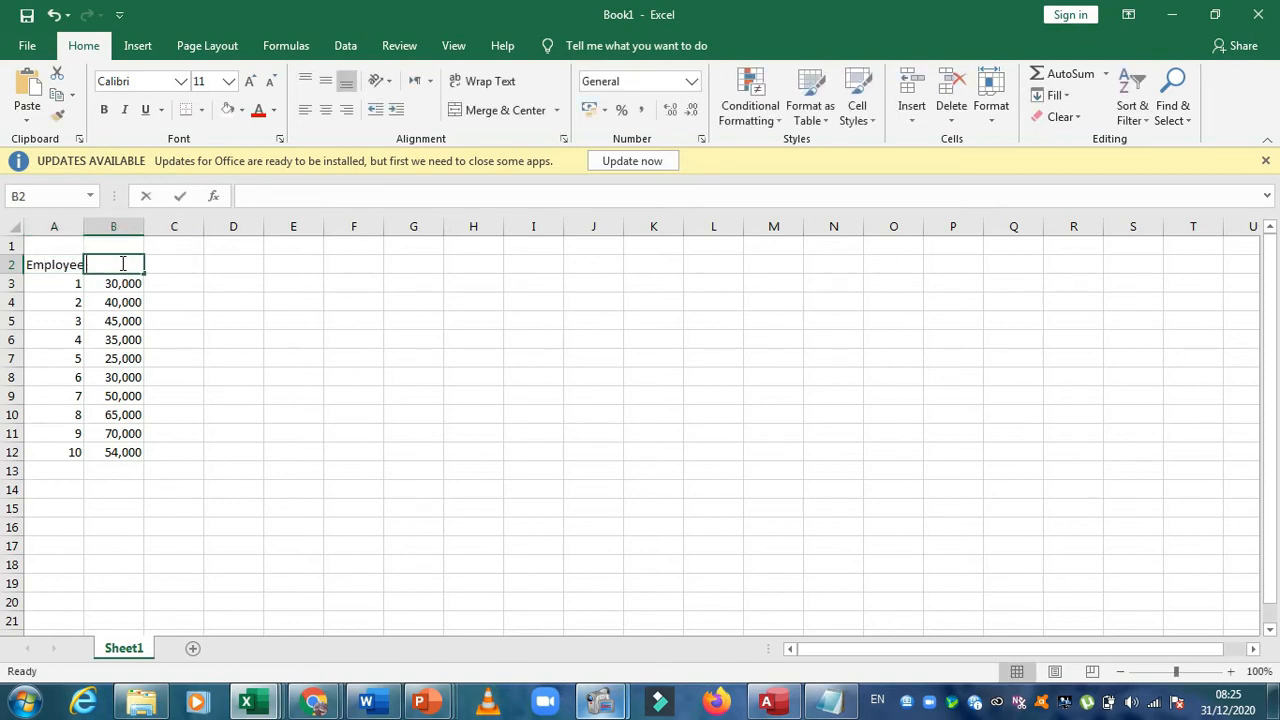
{"action": "type", "text": "Salary"}
{"action": "left_click", "coordinate": [130, 300]}
{"action": "double_click", "coordinate": [84, 226]}
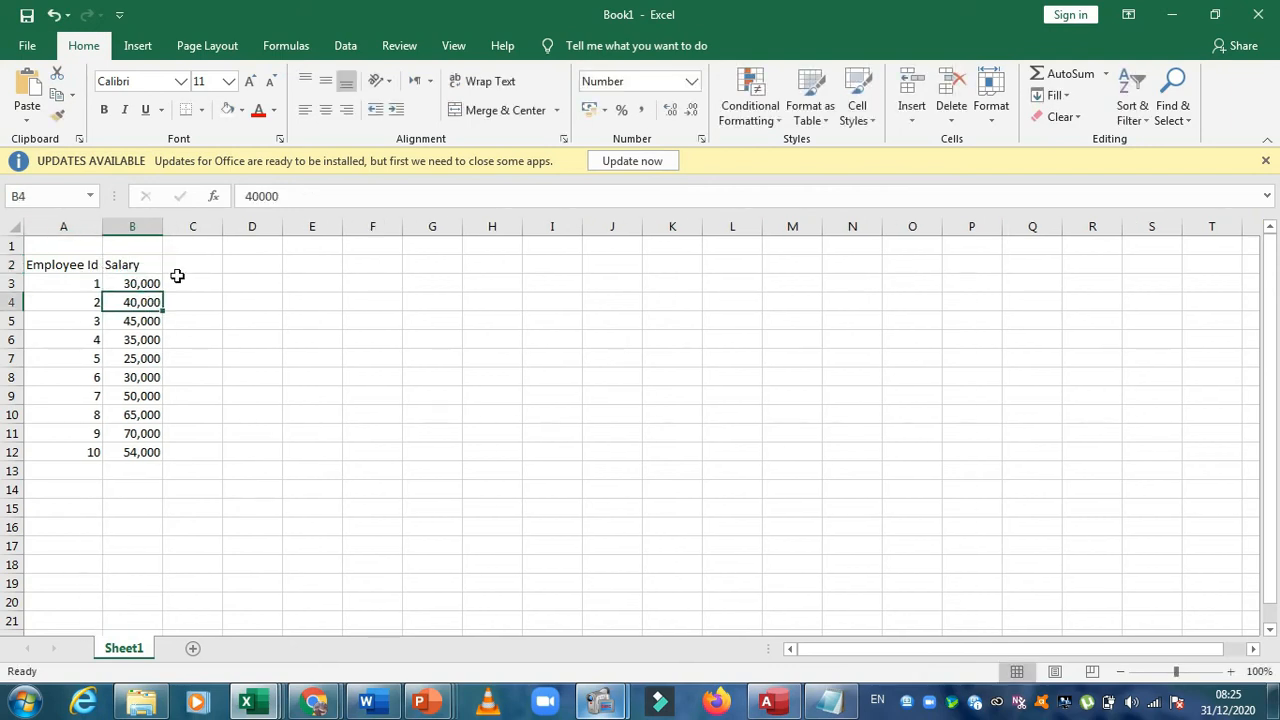
Centre the employee numbers and salary amounts in cells A3 to B12
{"action": "left_click", "coordinate": [180, 283]}
{"action": "left_click_drag", "start_coordinate": [91, 283], "coordinate": [120, 456]}
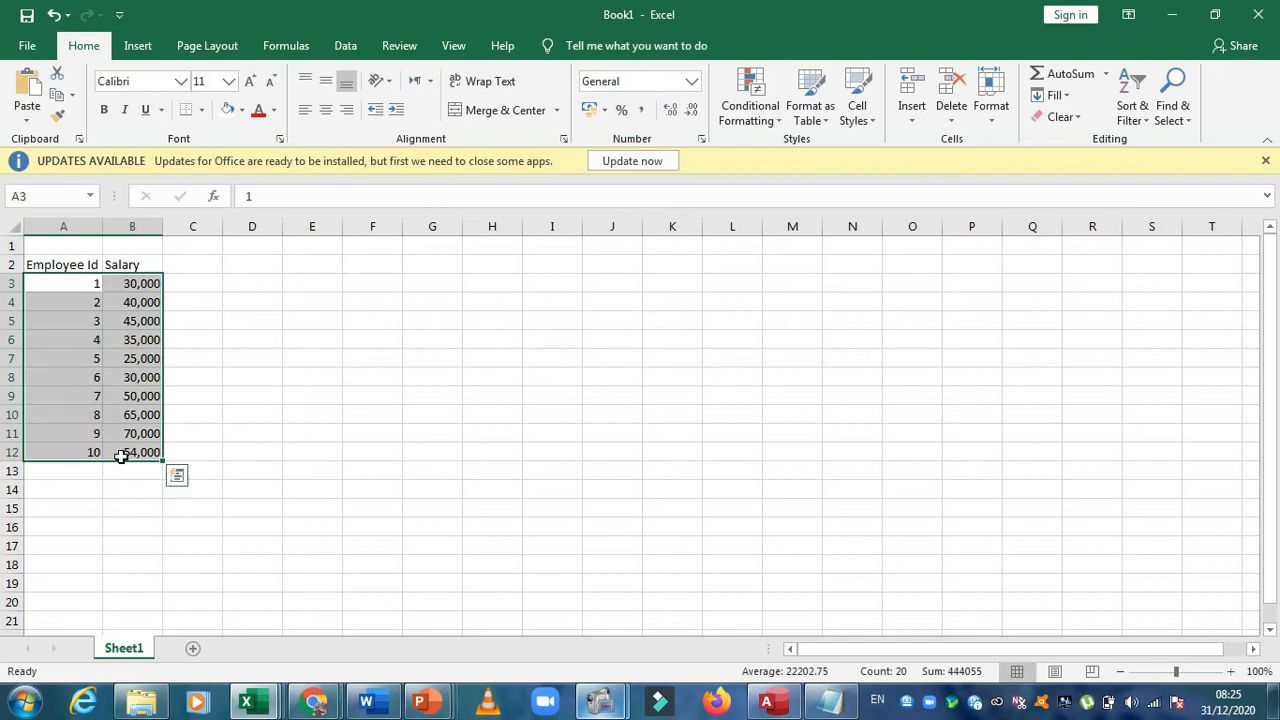
{"action": "left_click", "coordinate": [326, 110]}
{"action": "left_click", "coordinate": [182, 378]}
Make the Employee Id and Salary headings bold and centre them in their cells
{"action": "left_click_drag", "start_coordinate": [127, 270], "coordinate": [80, 265]}
{"action": "left_click", "coordinate": [103, 109]}
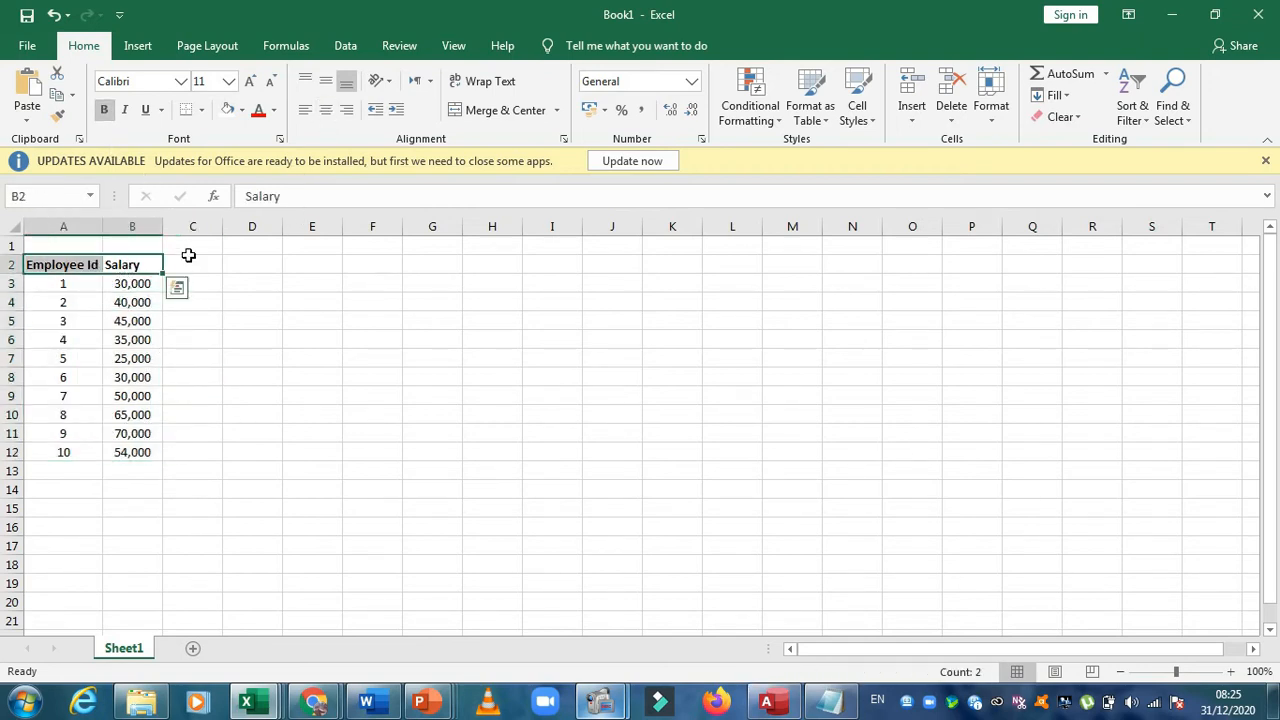
{"action": "left_click", "coordinate": [188, 256]}
{"action": "left_click", "coordinate": [138, 272]}
{"action": "left_click_drag", "start_coordinate": [140, 265], "coordinate": [80, 265]}
{"action": "left_click", "coordinate": [325, 110]}
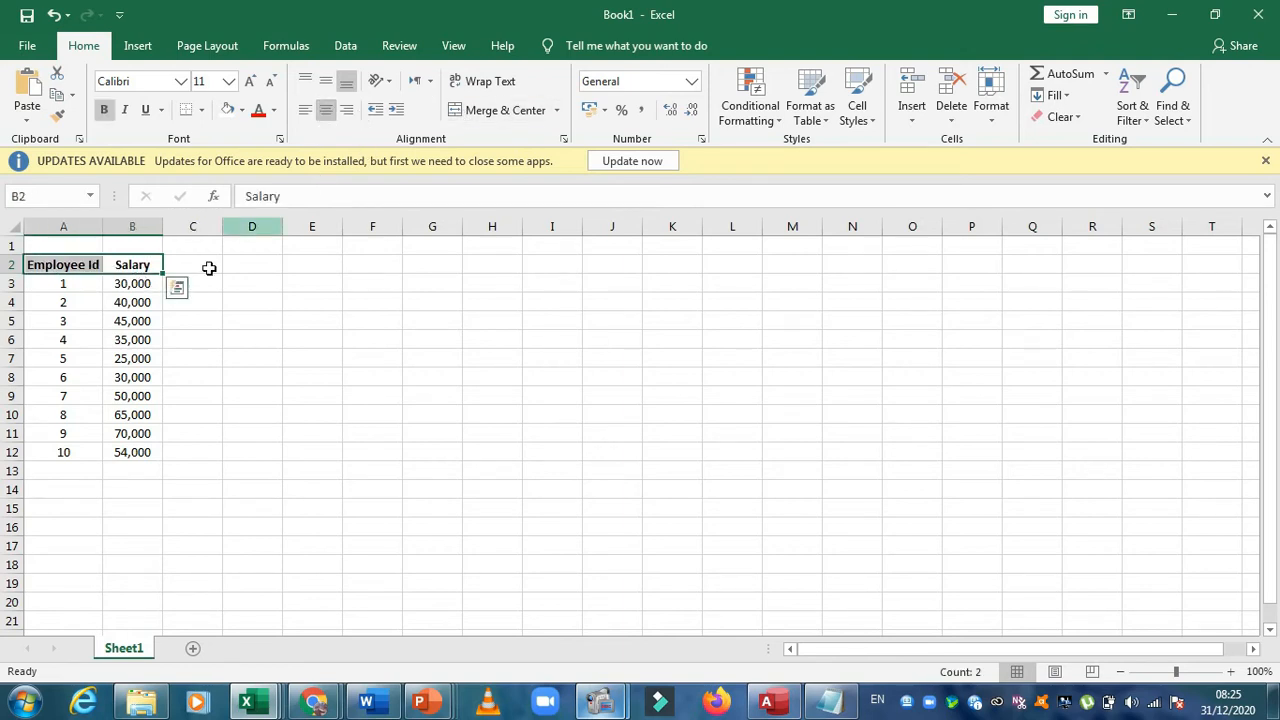
{"action": "left_click", "coordinate": [142, 290]}
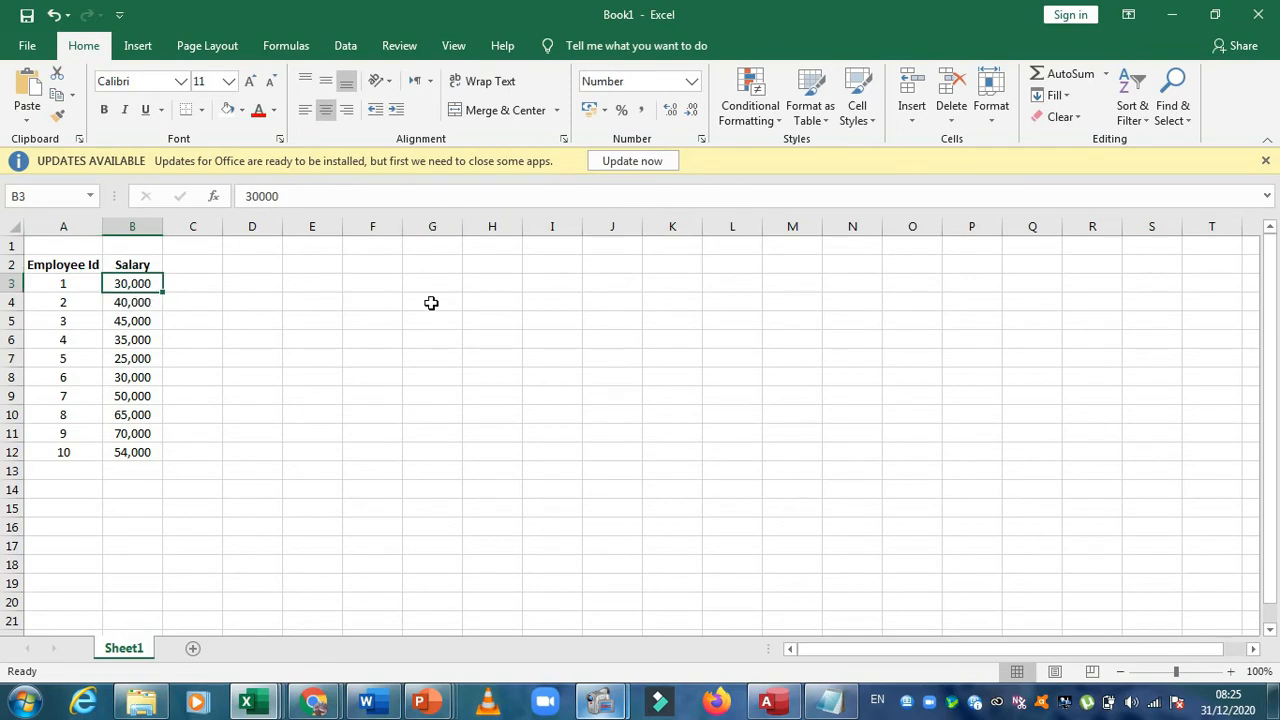
Review the Employee Id and Salary headings in cells A2 and B2 as the titles of their columns
{"action": "left_click", "coordinate": [141, 265]}
{"action": "left_click", "coordinate": [94, 264]}
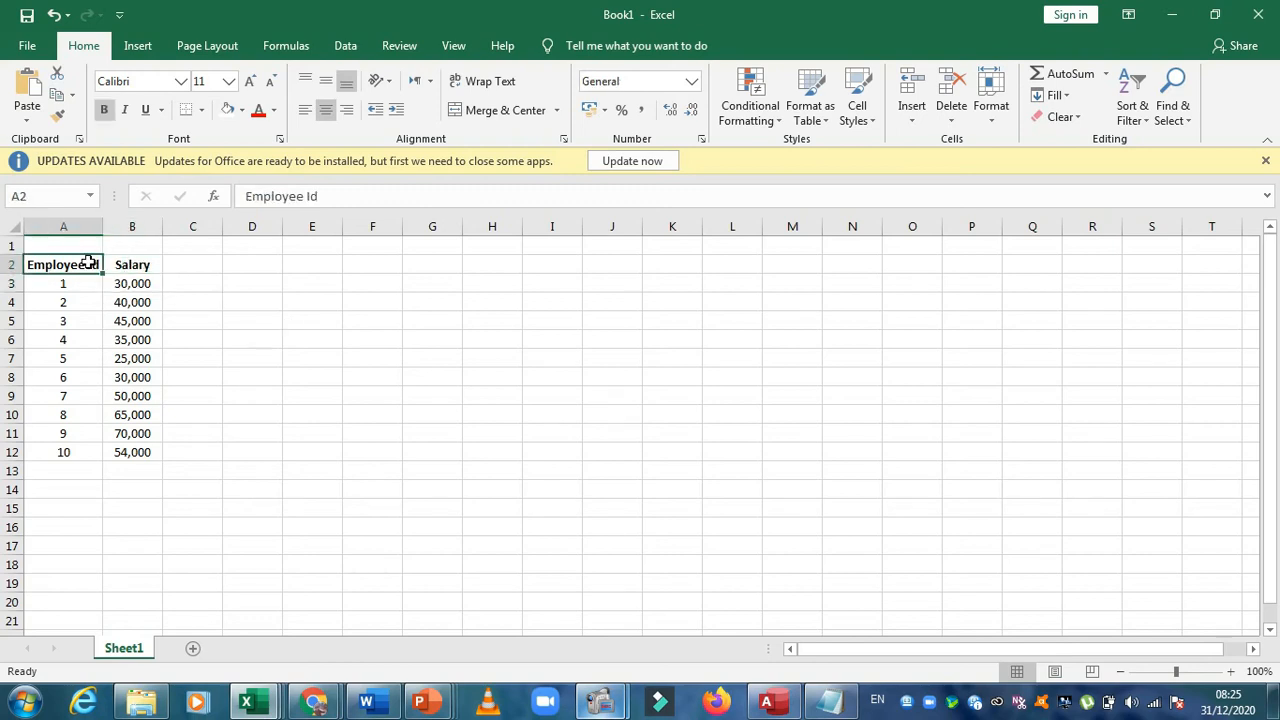
{"action": "left_click", "coordinate": [133, 264]}
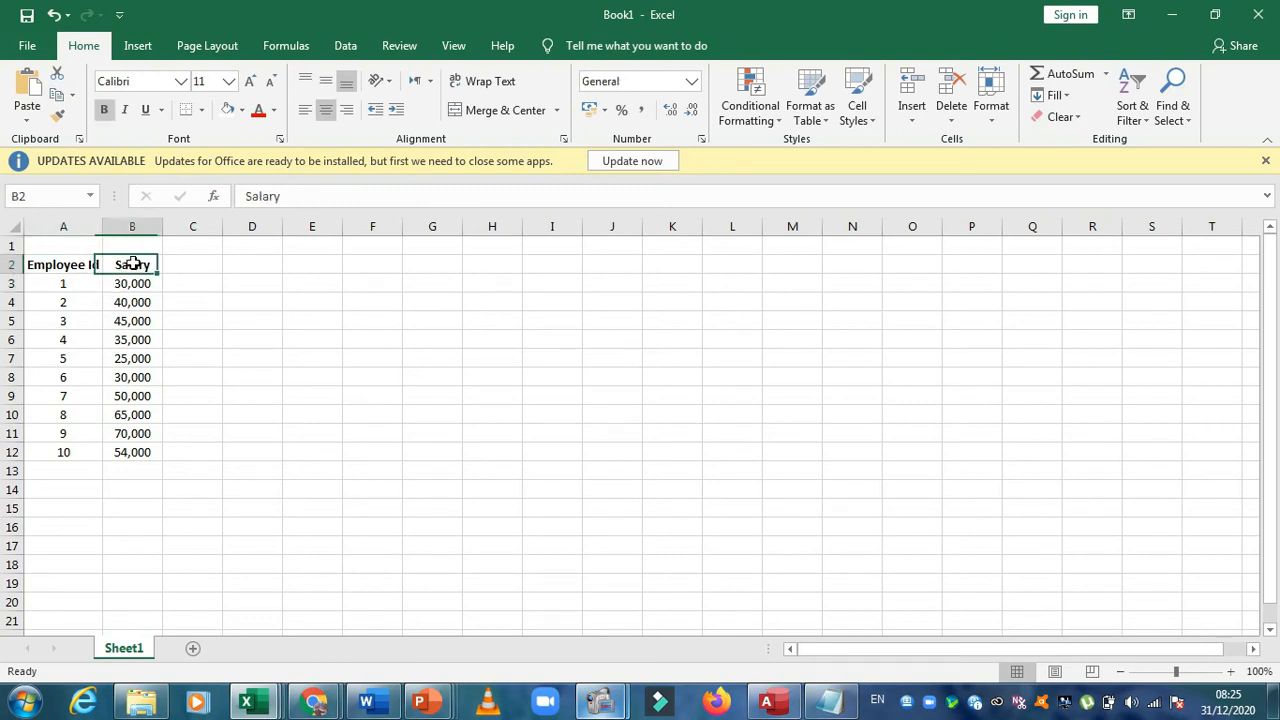
{"action": "left_click", "coordinate": [96, 264]}
{"action": "left_click", "coordinate": [120, 266]}
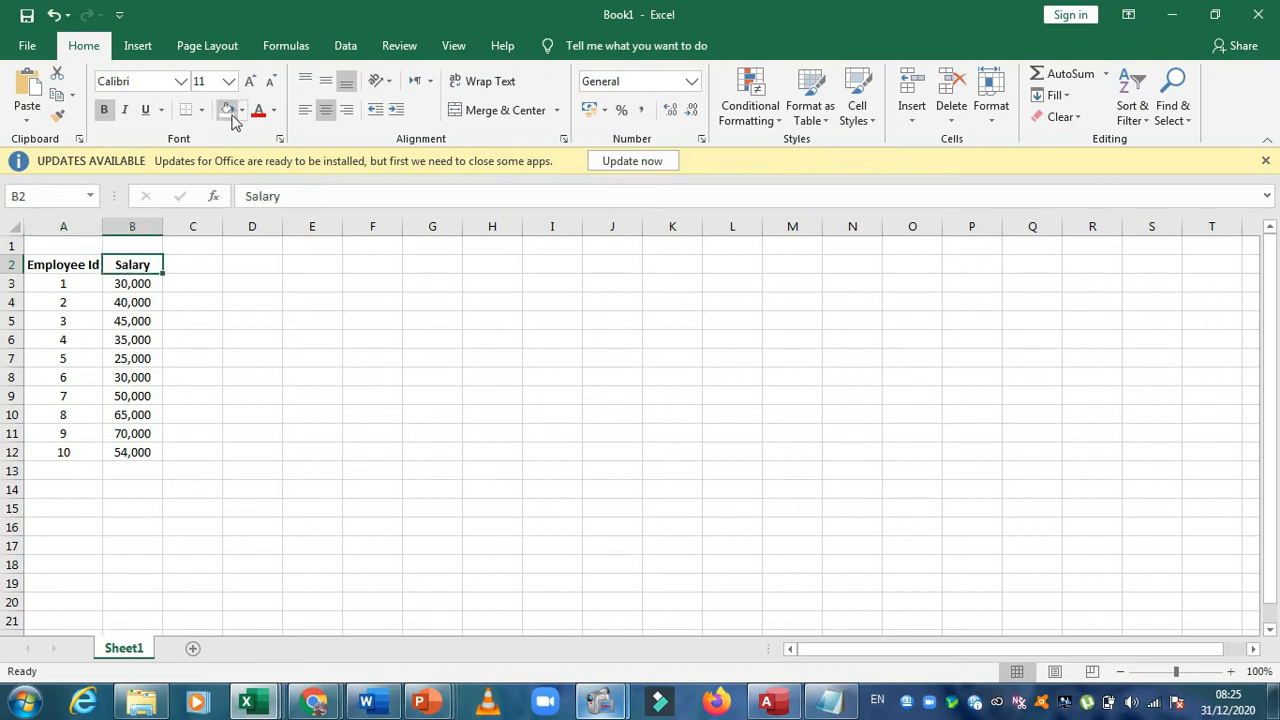
{"action": "left_click", "coordinate": [212, 277]}
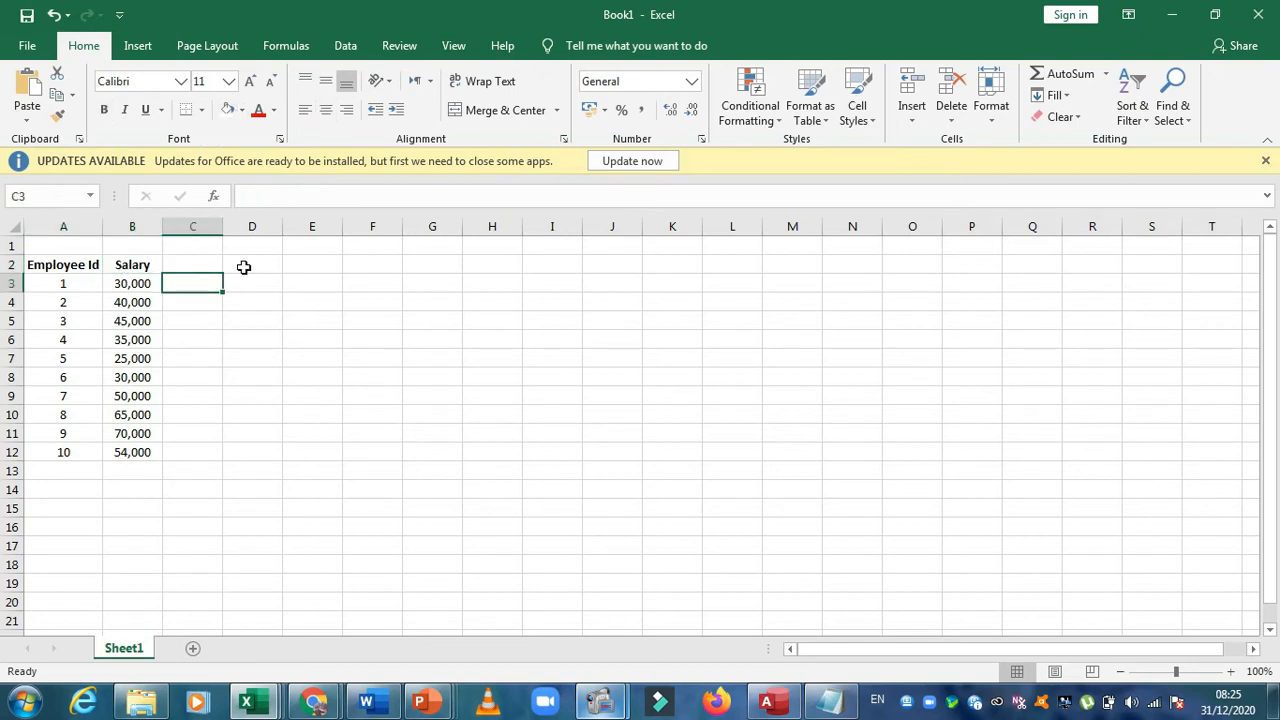
{"action": "left_click", "coordinate": [266, 295]}
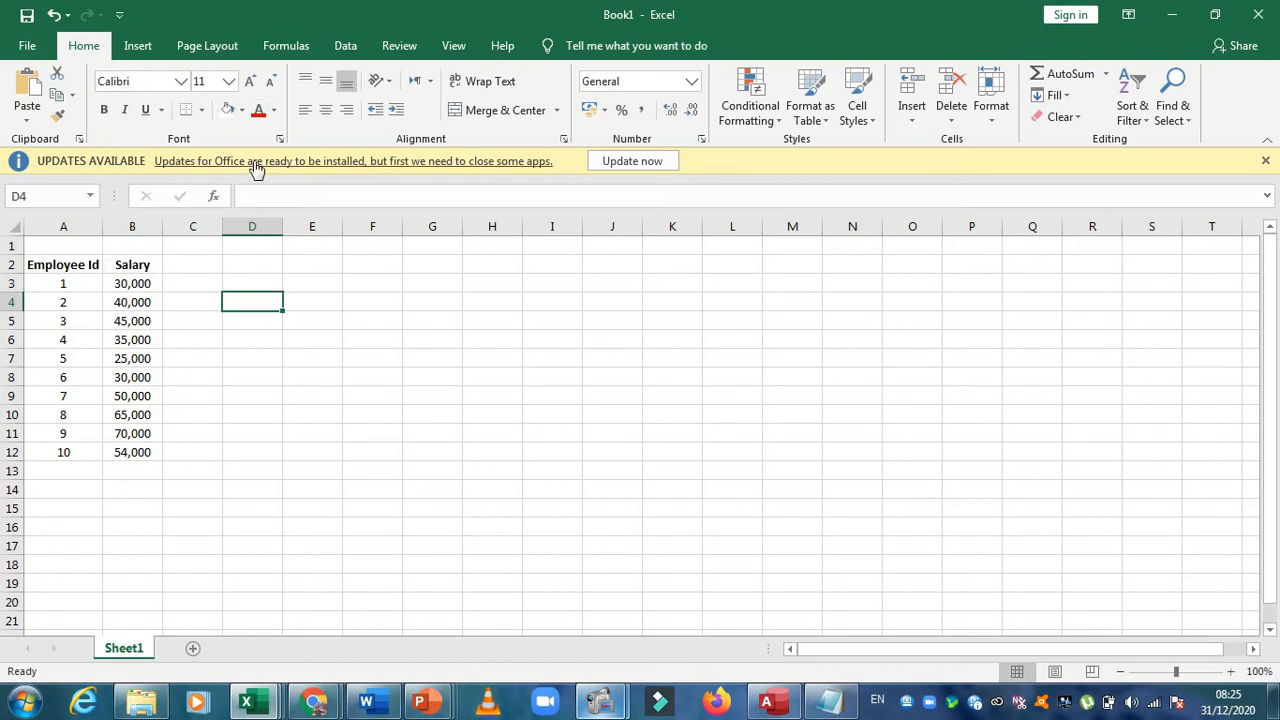
{"action": "left_click_drag", "start_coordinate": [68, 265], "coordinate": [68, 265]}
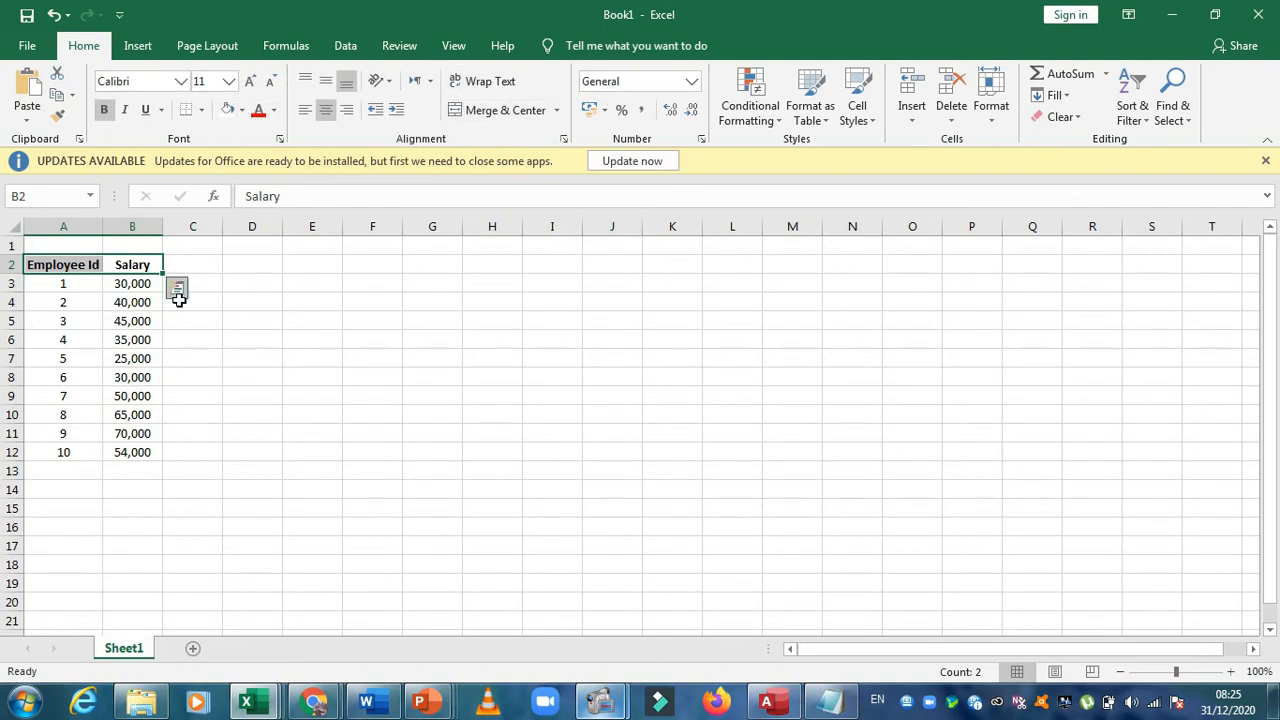
{"action": "left_click", "coordinate": [148, 297]}
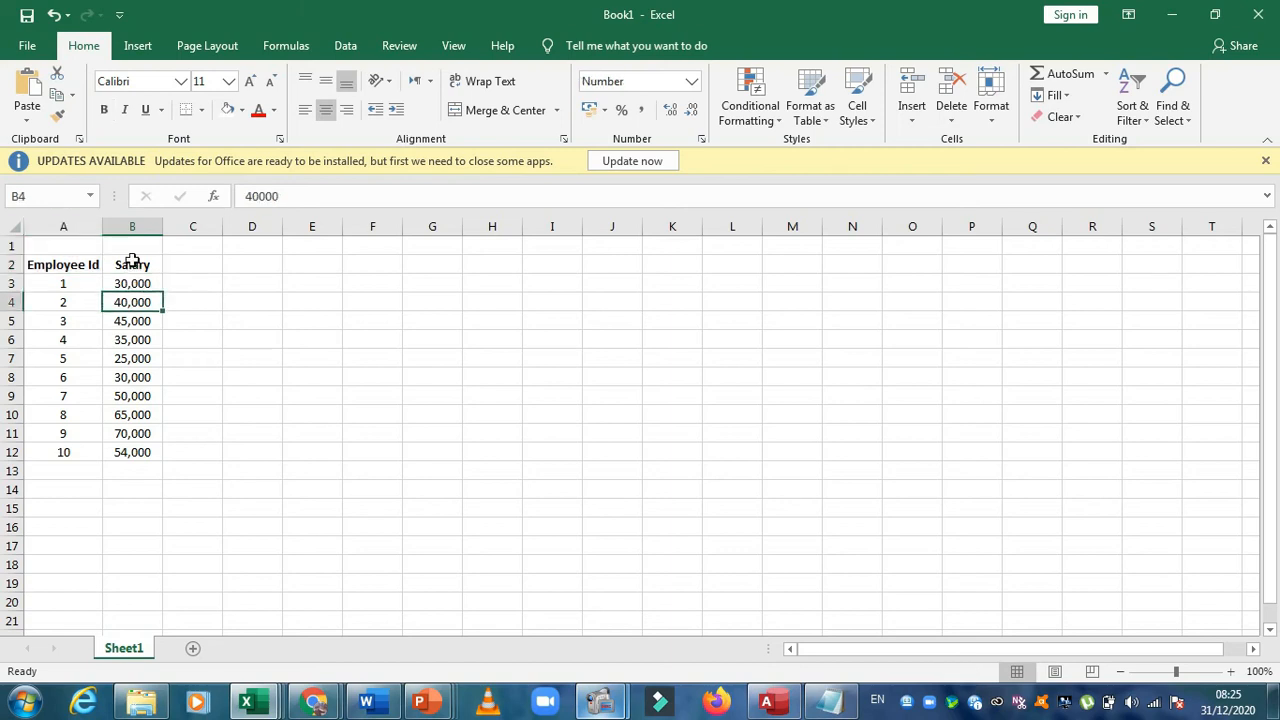
{"action": "left_click_drag", "start_coordinate": [133, 268], "coordinate": [72, 266]}
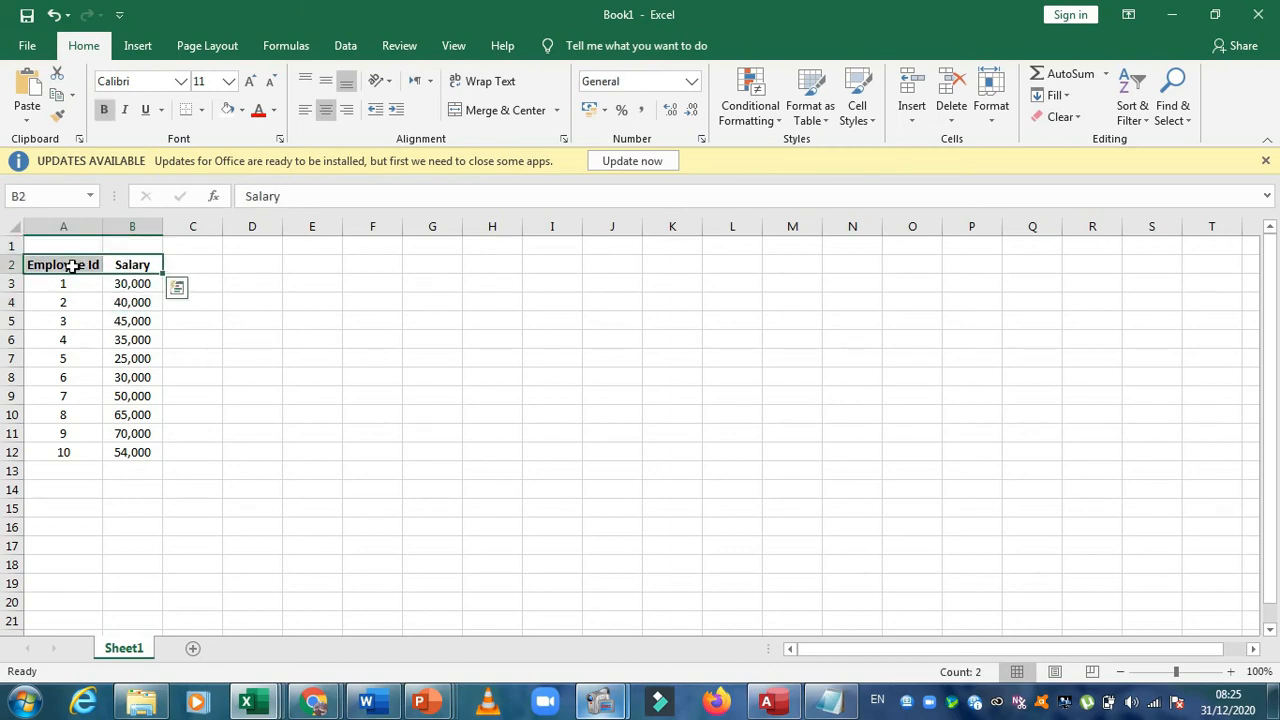
{"action": "left_click", "coordinate": [194, 280]}
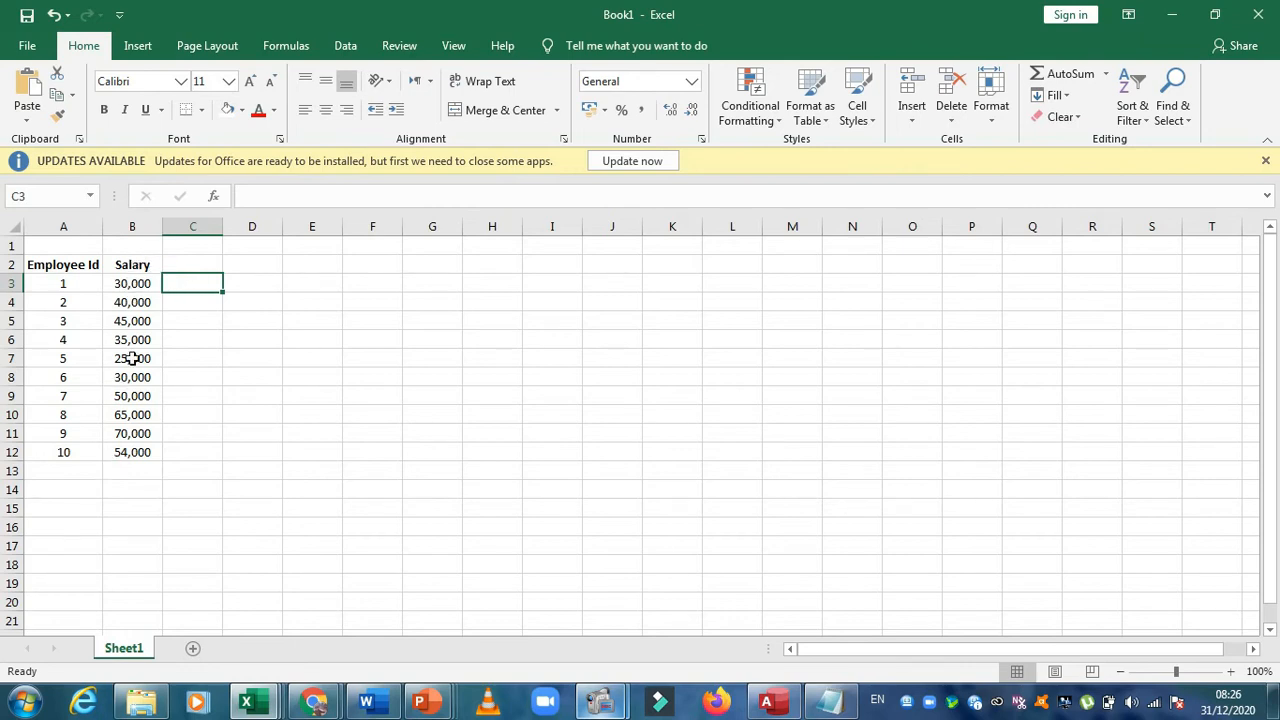
Examine the Salary column and its range of amounts in cells B3 to B12
{"action": "left_click", "coordinate": [143, 264]}
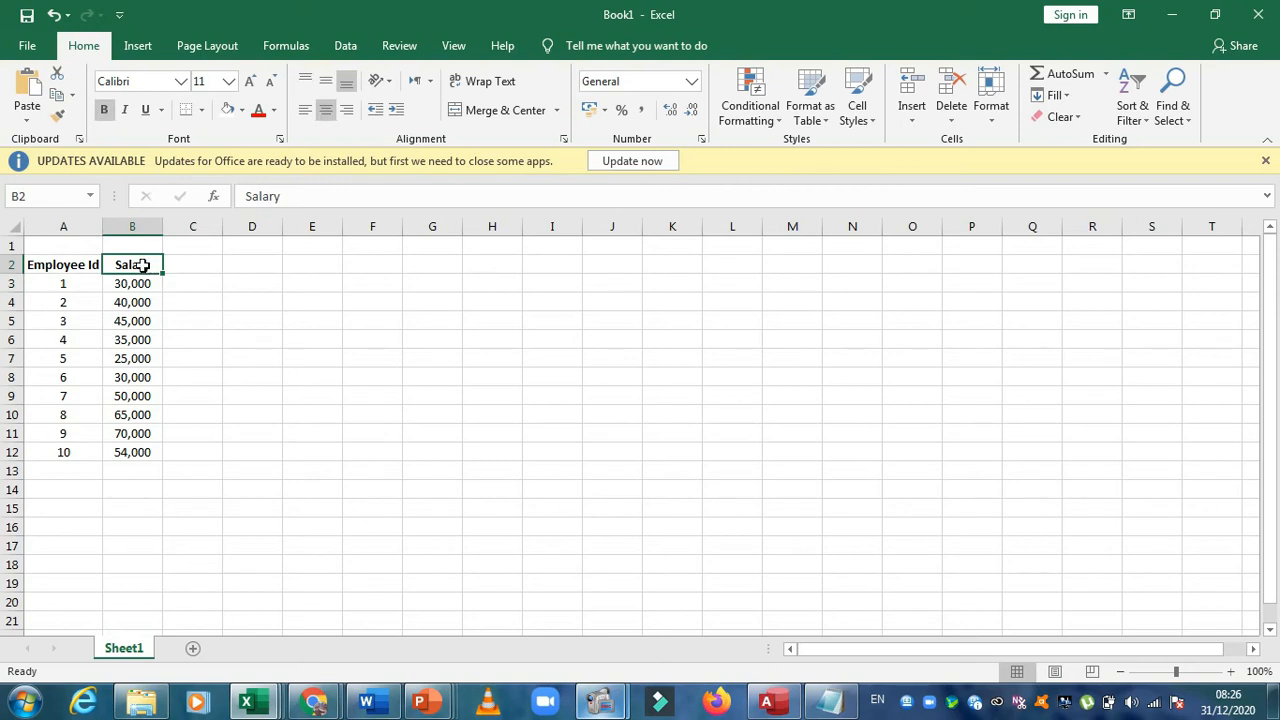
{"action": "left_click_drag", "start_coordinate": [140, 285], "coordinate": [134, 446]}
{"action": "left_click", "coordinate": [212, 381]}
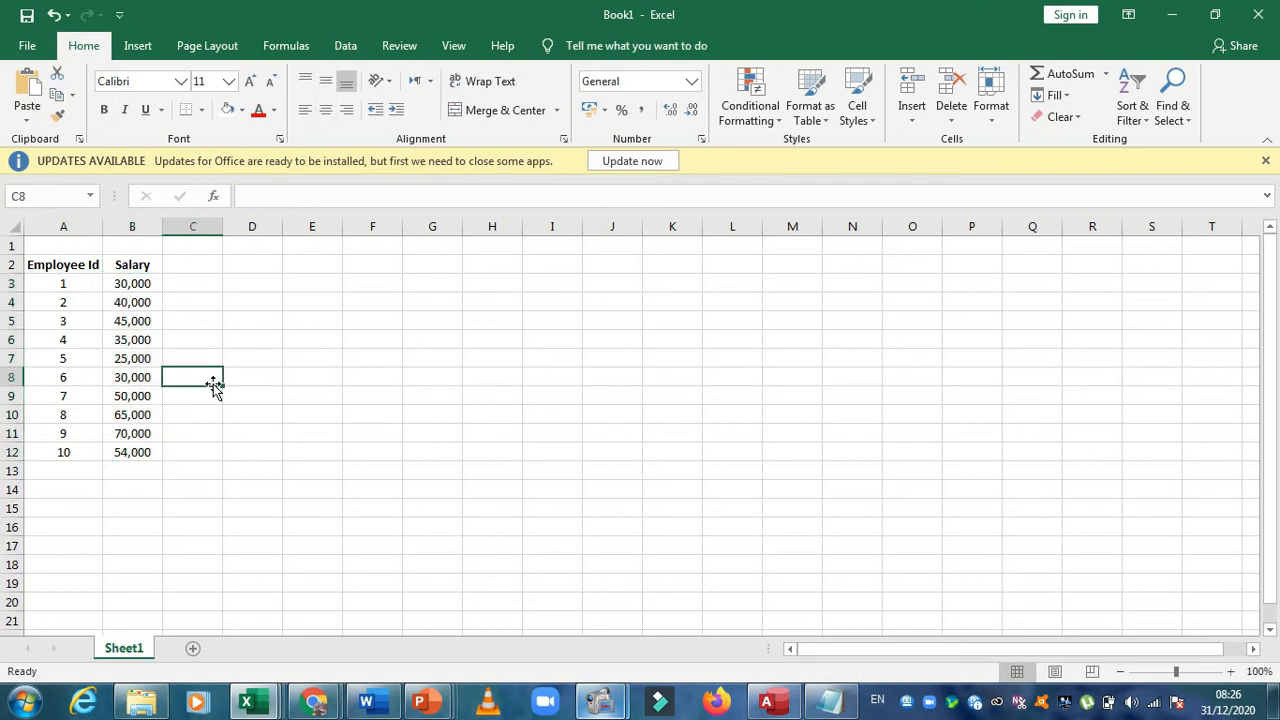
{"action": "left_click", "coordinate": [204, 410]}
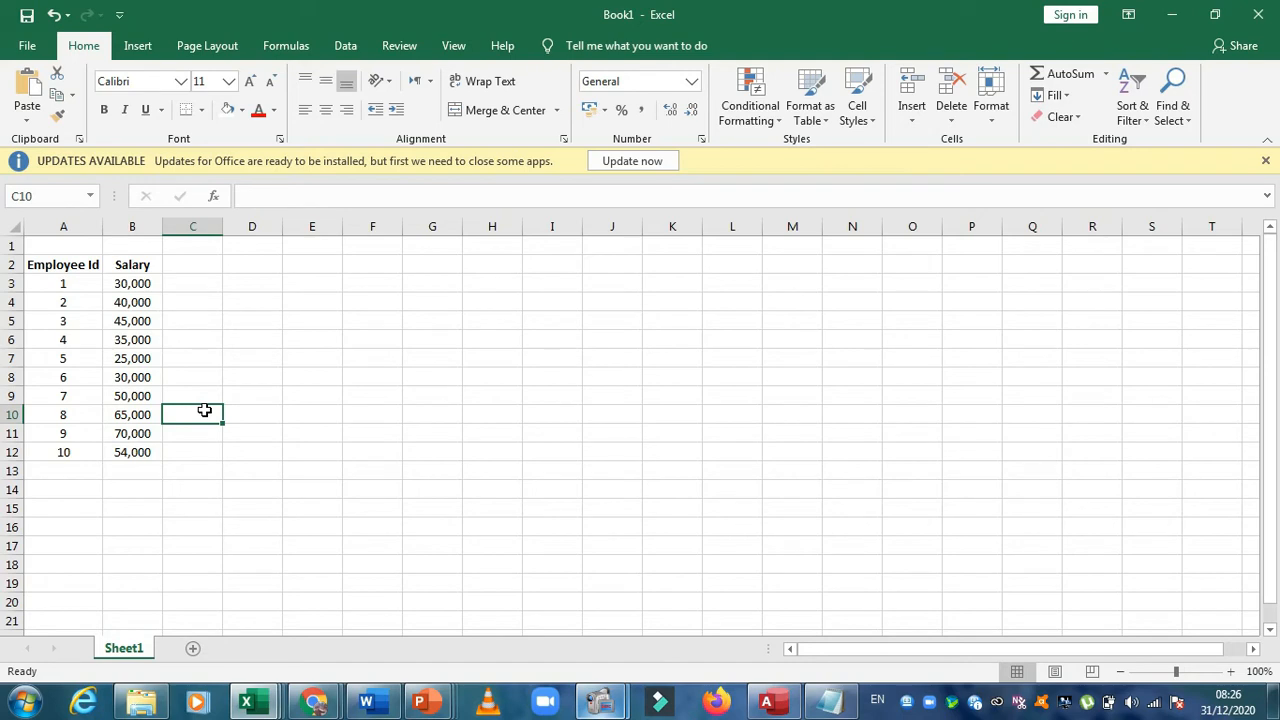
{"action": "left_click_drag", "start_coordinate": [147, 284], "coordinate": [142, 447]}
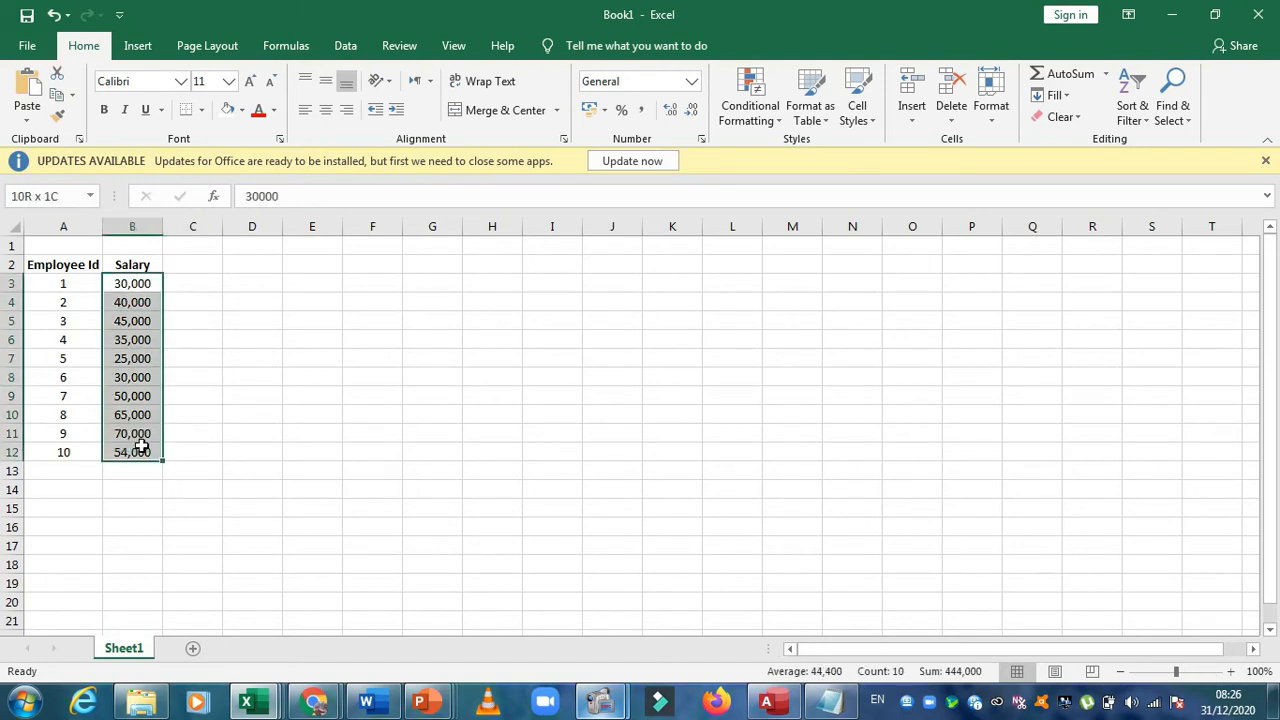
{"action": "left_click", "coordinate": [185, 379]}
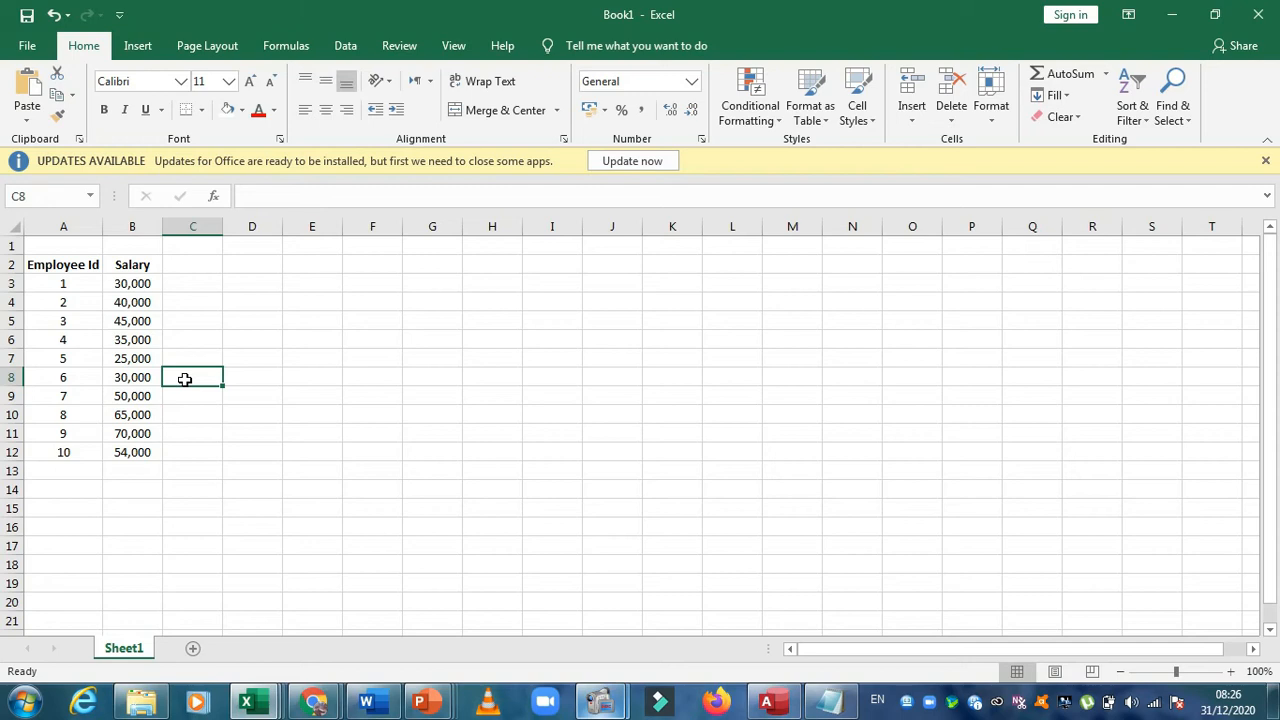
{"action": "left_click_drag", "start_coordinate": [141, 285], "coordinate": [143, 453]}
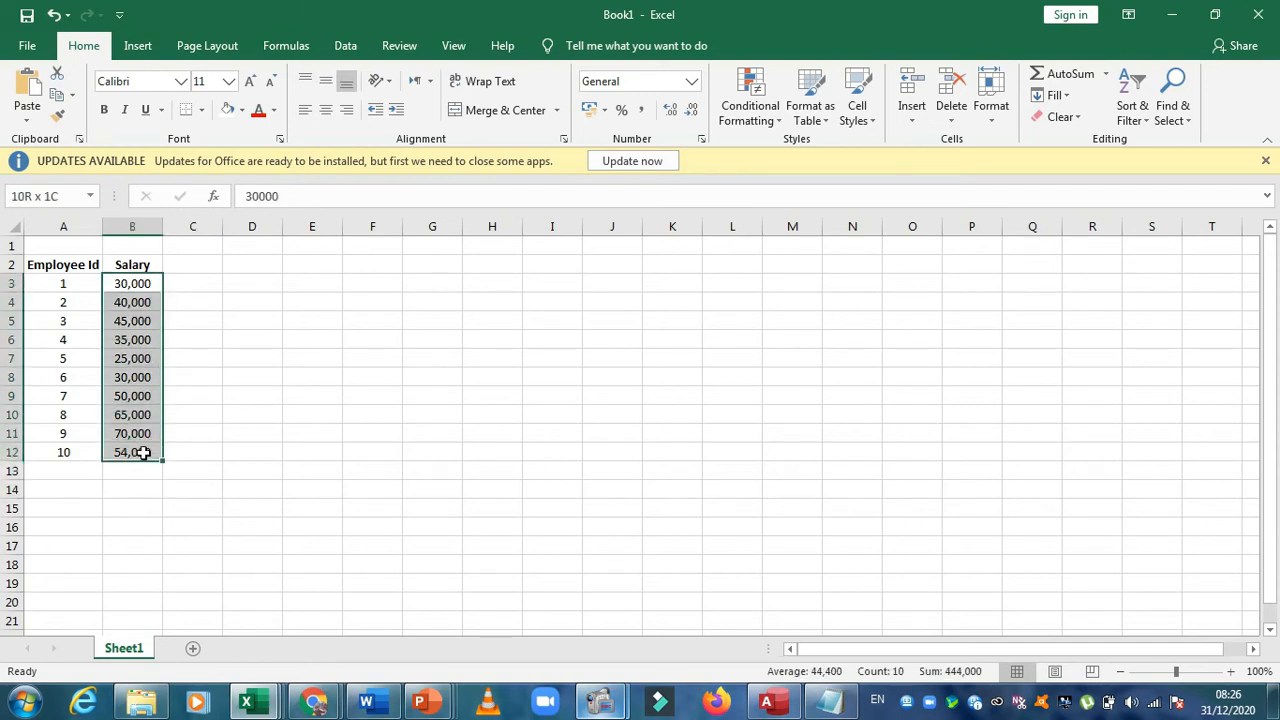
{"action": "left_click", "coordinate": [177, 430]}
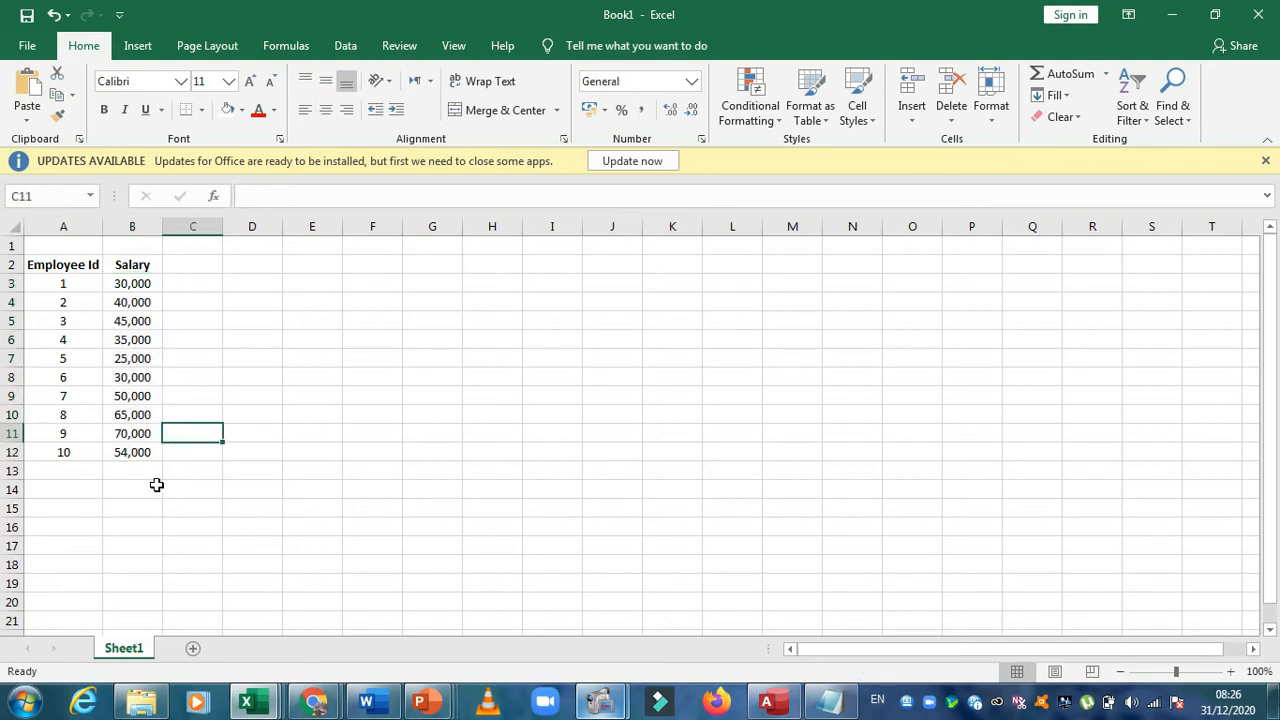
Enter the label Total Salaries in cell A14 and fit column A's width to it
{"action": "left_click", "coordinate": [74, 492]}
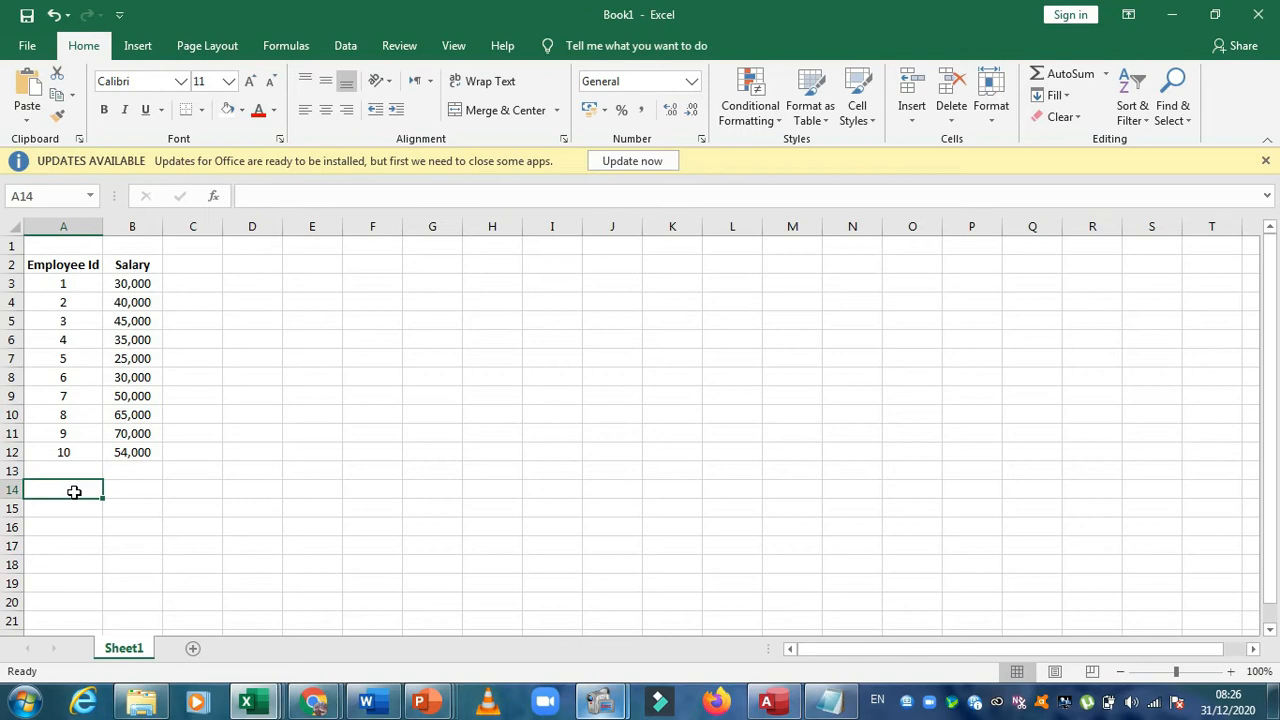
{"action": "type", "text": "Total"}
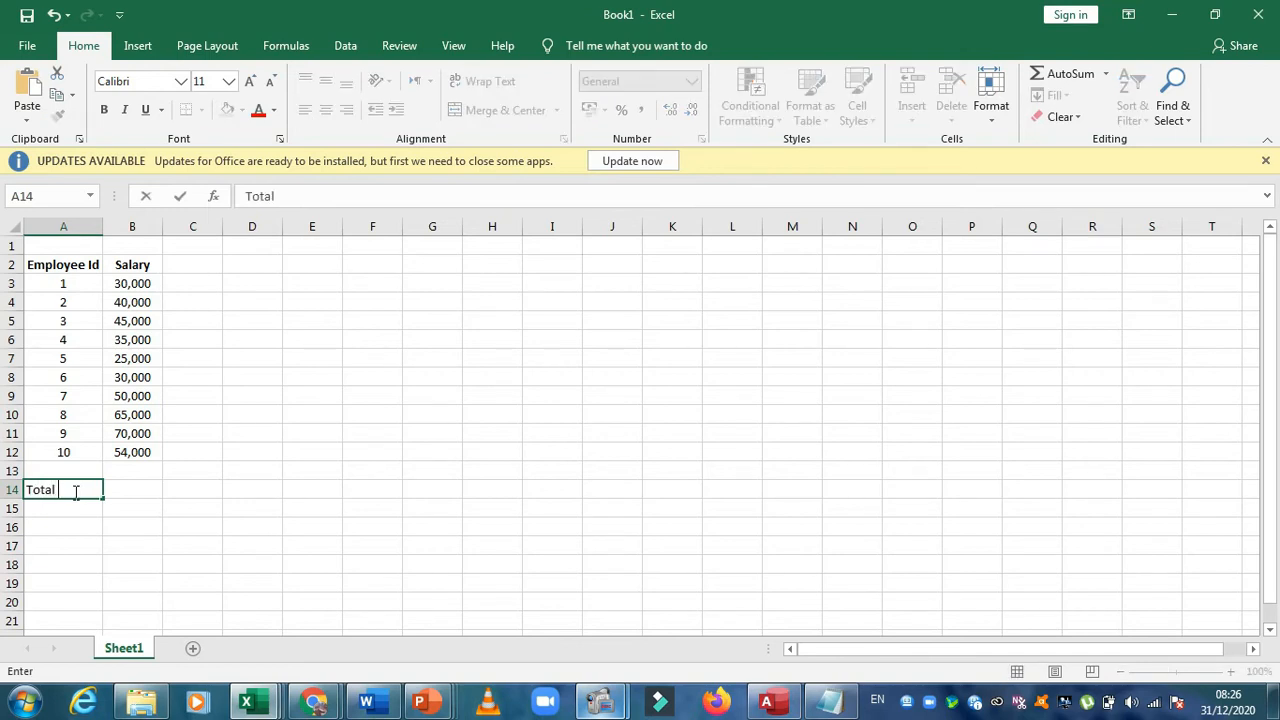
{"action": "type", "text": " Salire"}
{"action": "left_click", "coordinate": [77, 490]}
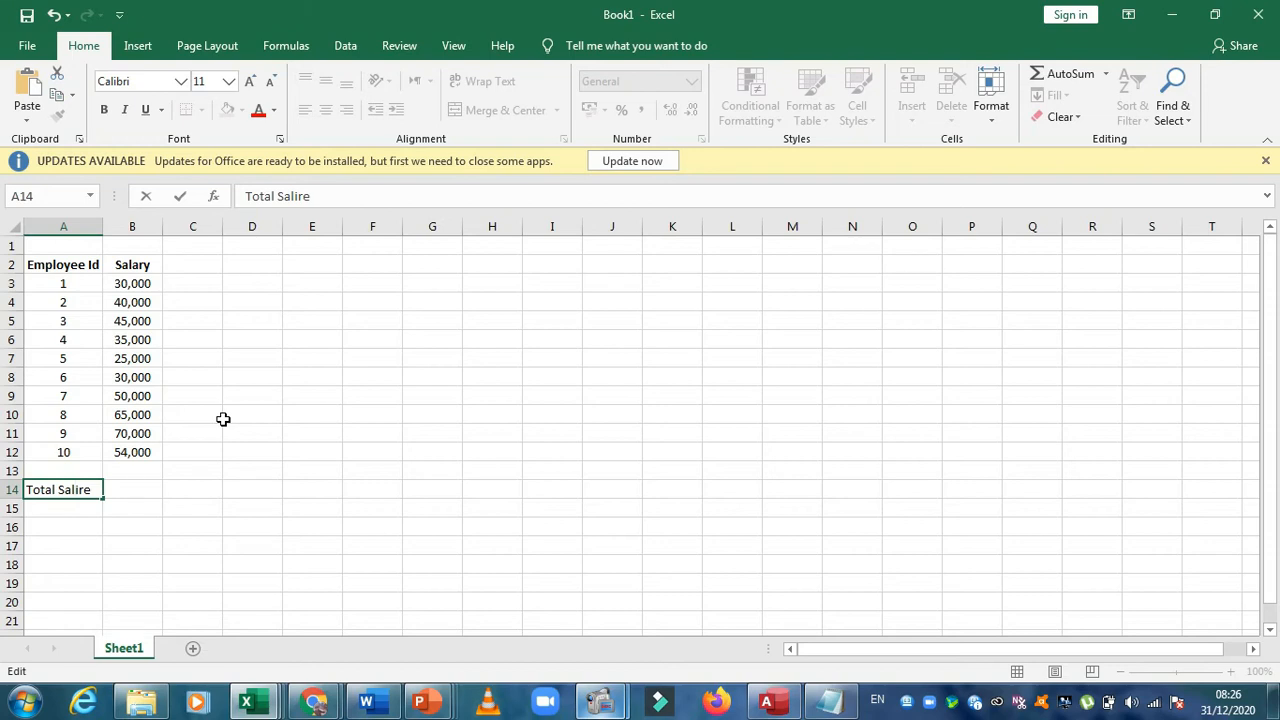
{"action": "key", "text": "BackSpace"}
{"action": "key", "text": "BackSpace"}
{"action": "key", "text": "BackSpace"}
{"action": "type", "text": "aries"}
{"action": "left_click", "coordinate": [150, 466]}
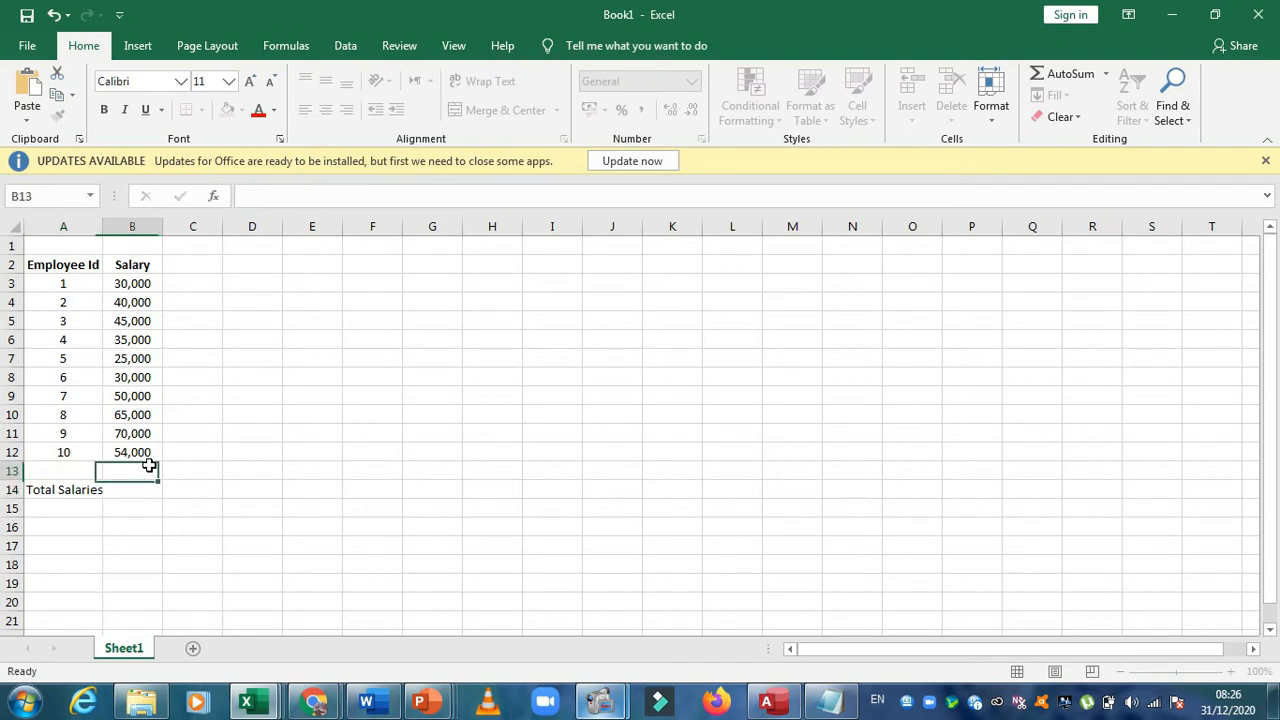
{"action": "double_click", "coordinate": [99, 226]}
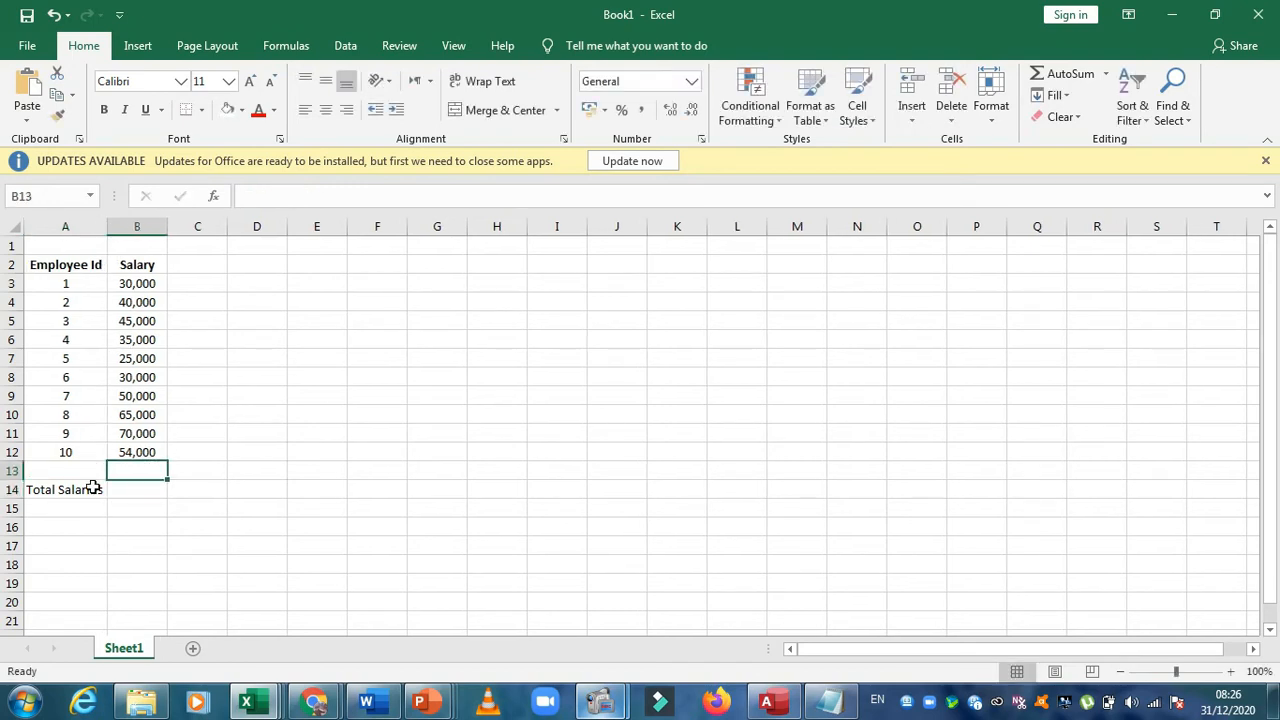
Add a colon to the end of the Total Salaries label in cell A14 and make it bold
{"action": "double_click", "coordinate": [93, 488]}
{"action": "type", "text": ":"}
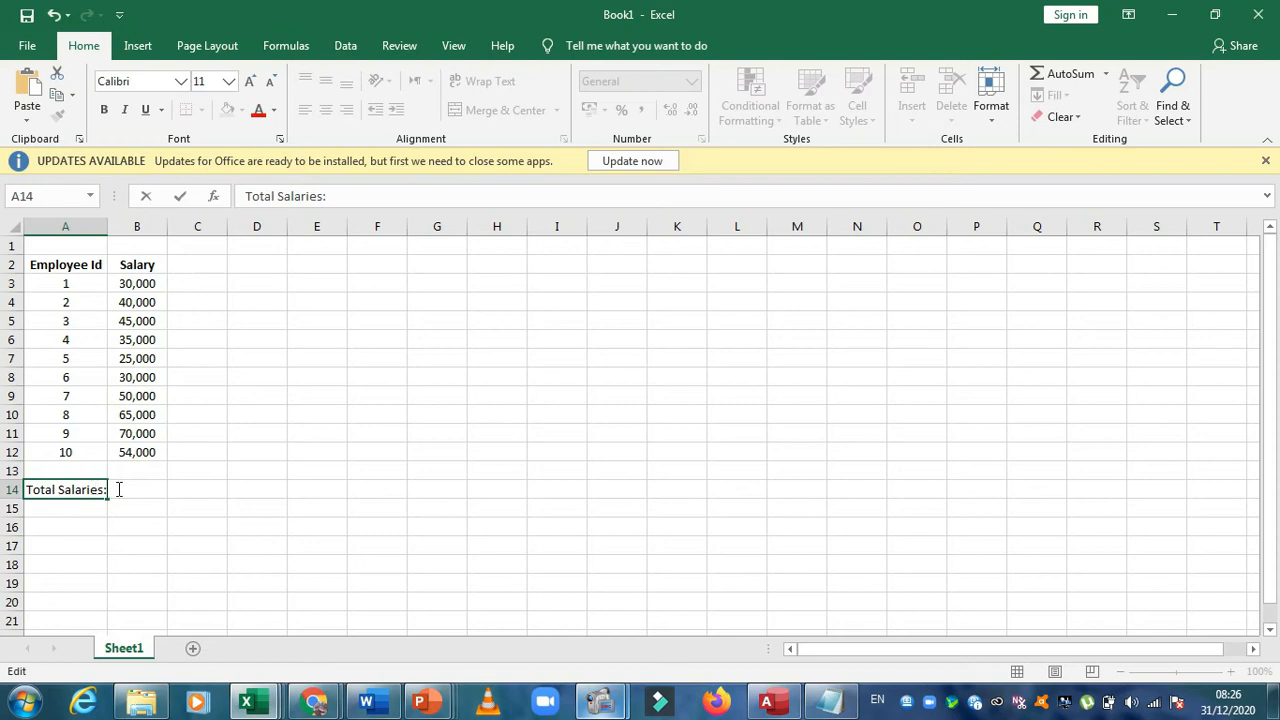
{"action": "left_click", "coordinate": [130, 524]}
{"action": "left_click", "coordinate": [89, 490]}
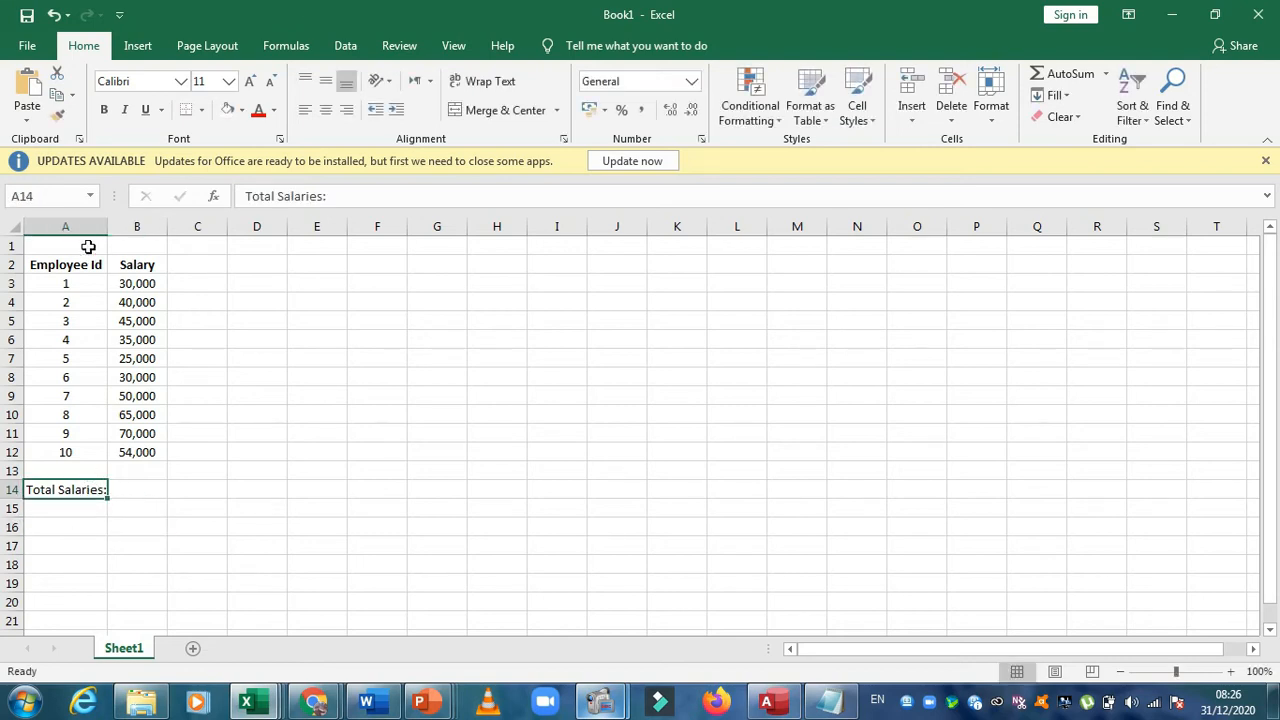
{"action": "left_click", "coordinate": [104, 110]}
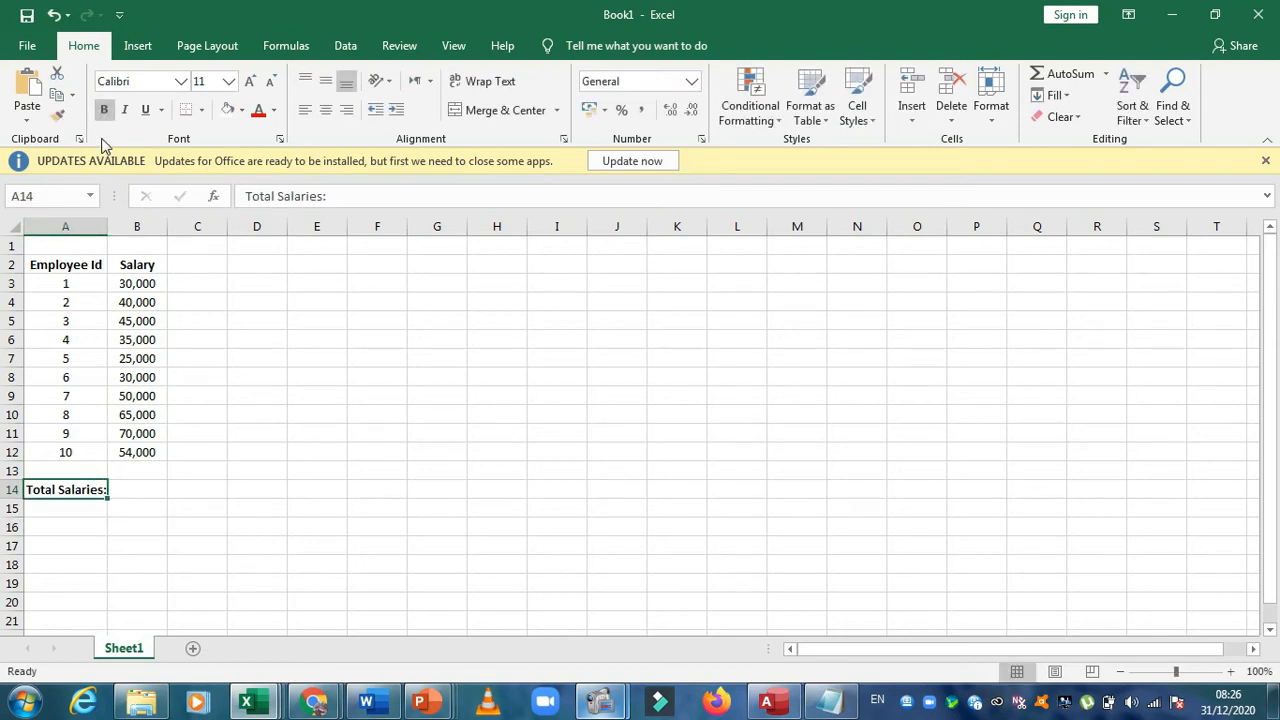
Examine the salary range B3 to B12, the empty total cell B14 and the formula bar where its calculation is written
{"action": "left_click", "coordinate": [131, 490]}
{"action": "left_click_drag", "start_coordinate": [143, 284], "coordinate": [138, 452]}
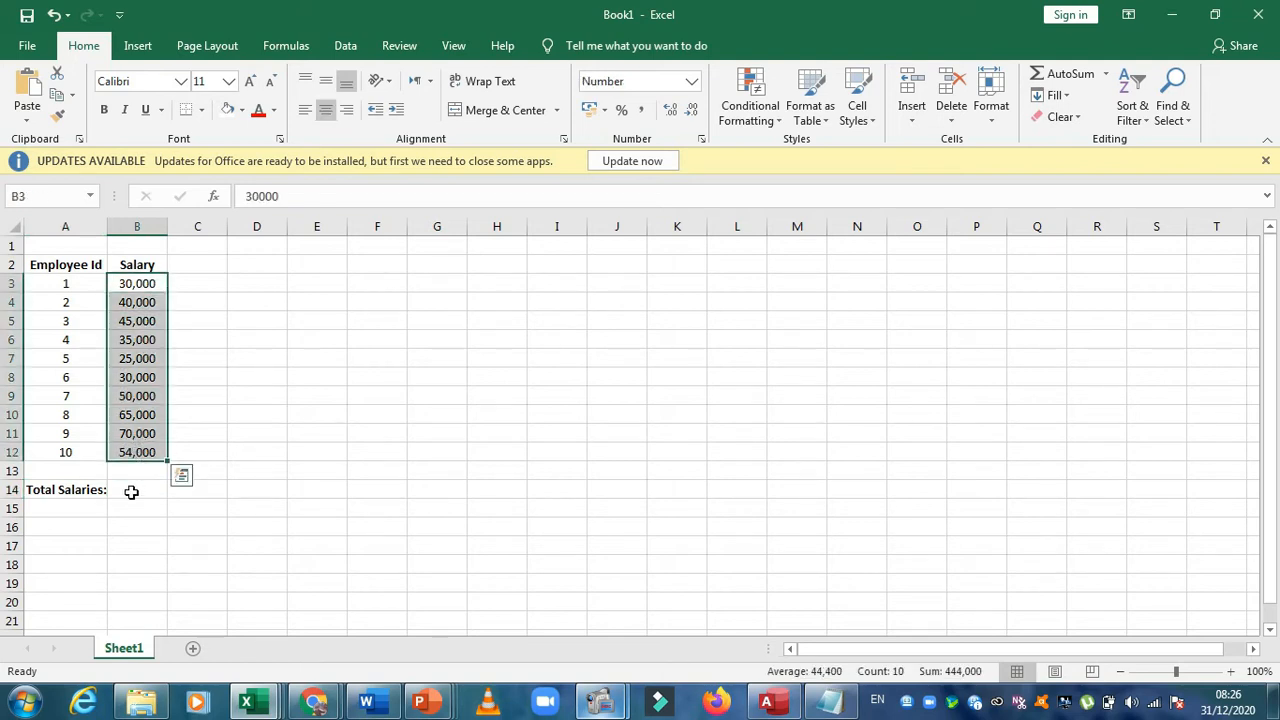
{"action": "left_click", "coordinate": [129, 490]}
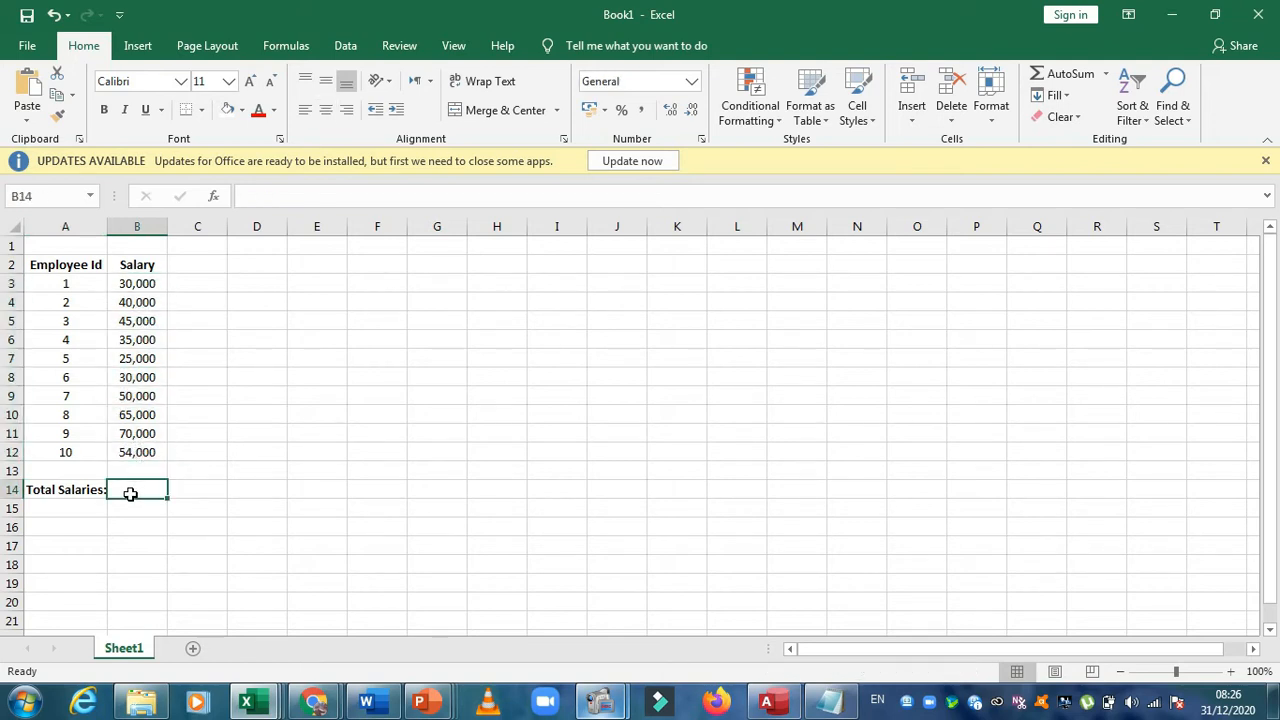
{"action": "left_click", "coordinate": [148, 288]}
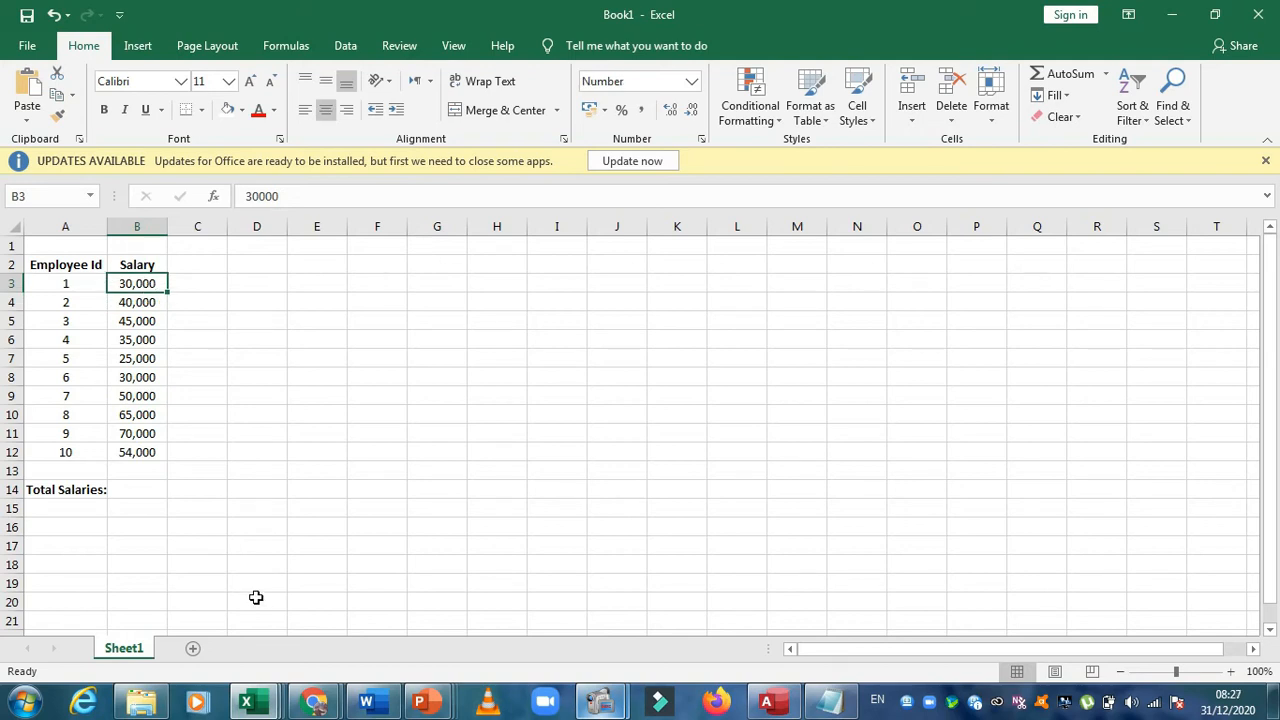
{"action": "left_click", "coordinate": [143, 490]}
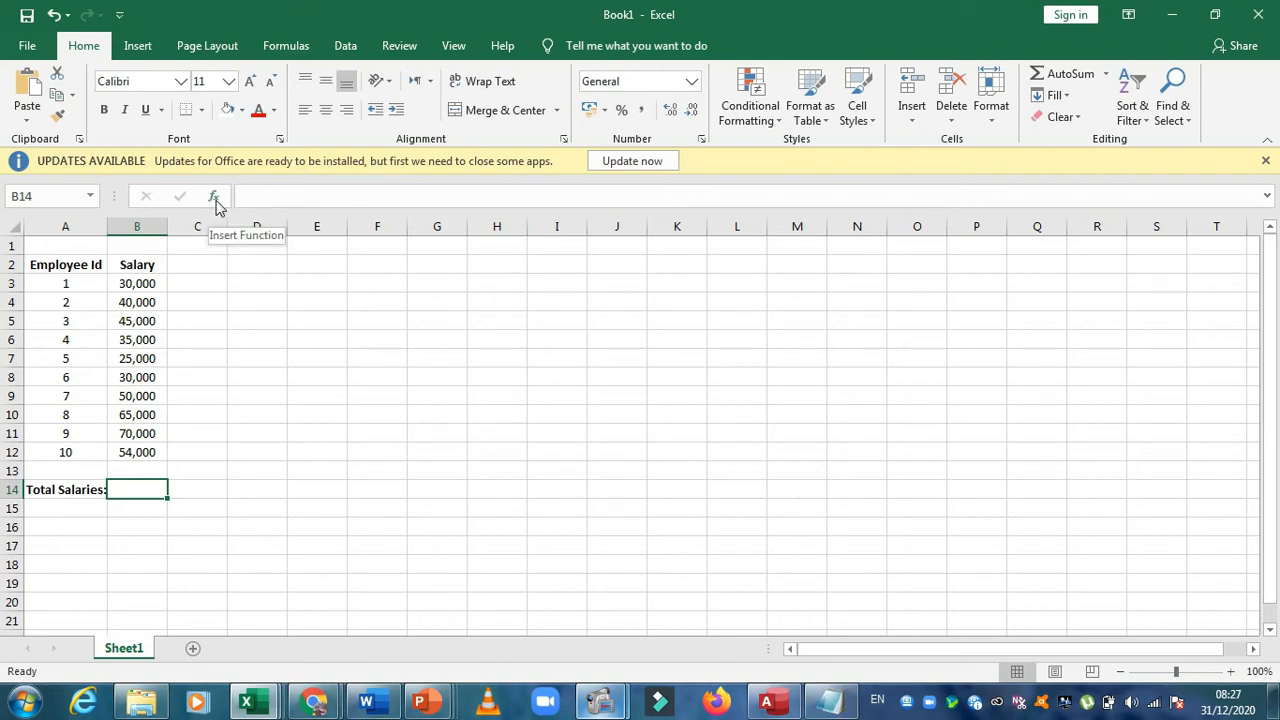
{"action": "left_click", "coordinate": [252, 197]}
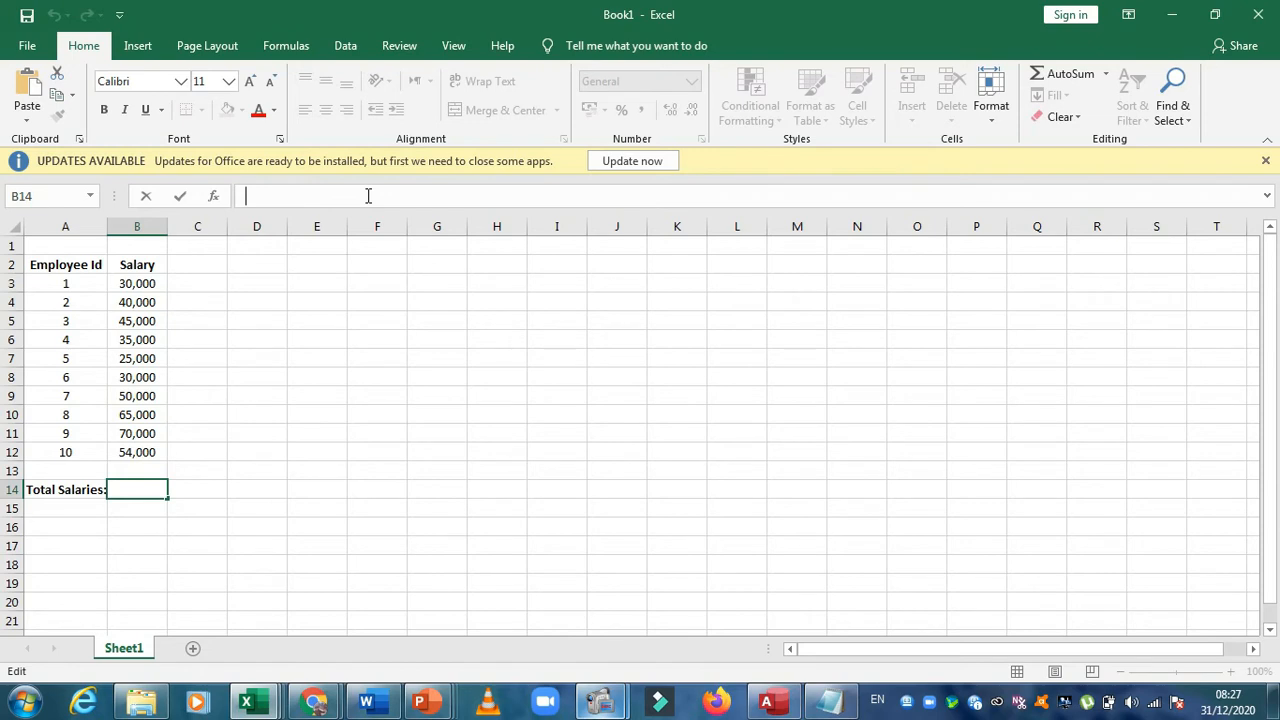
{"action": "left_click", "coordinate": [214, 289]}
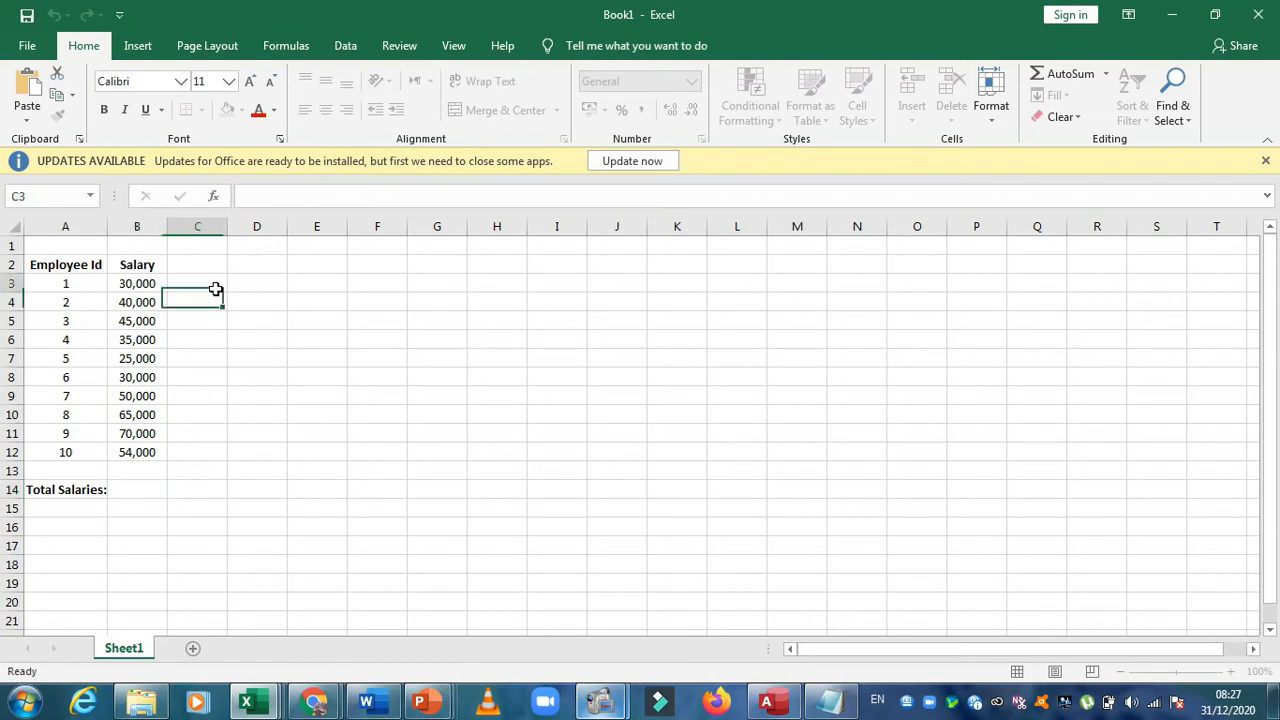
{"action": "left_click", "coordinate": [155, 283]}
{"action": "left_click_drag", "start_coordinate": [155, 283], "coordinate": [157, 450]}
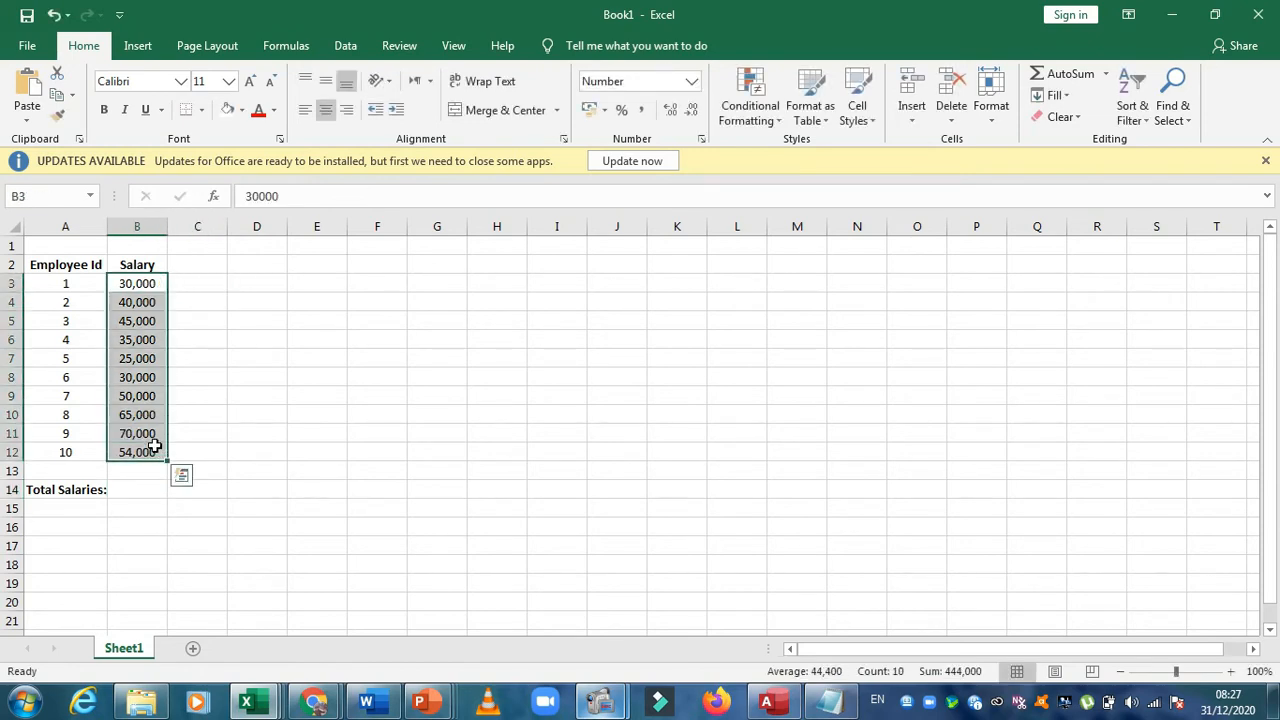
{"action": "left_click", "coordinate": [254, 278]}
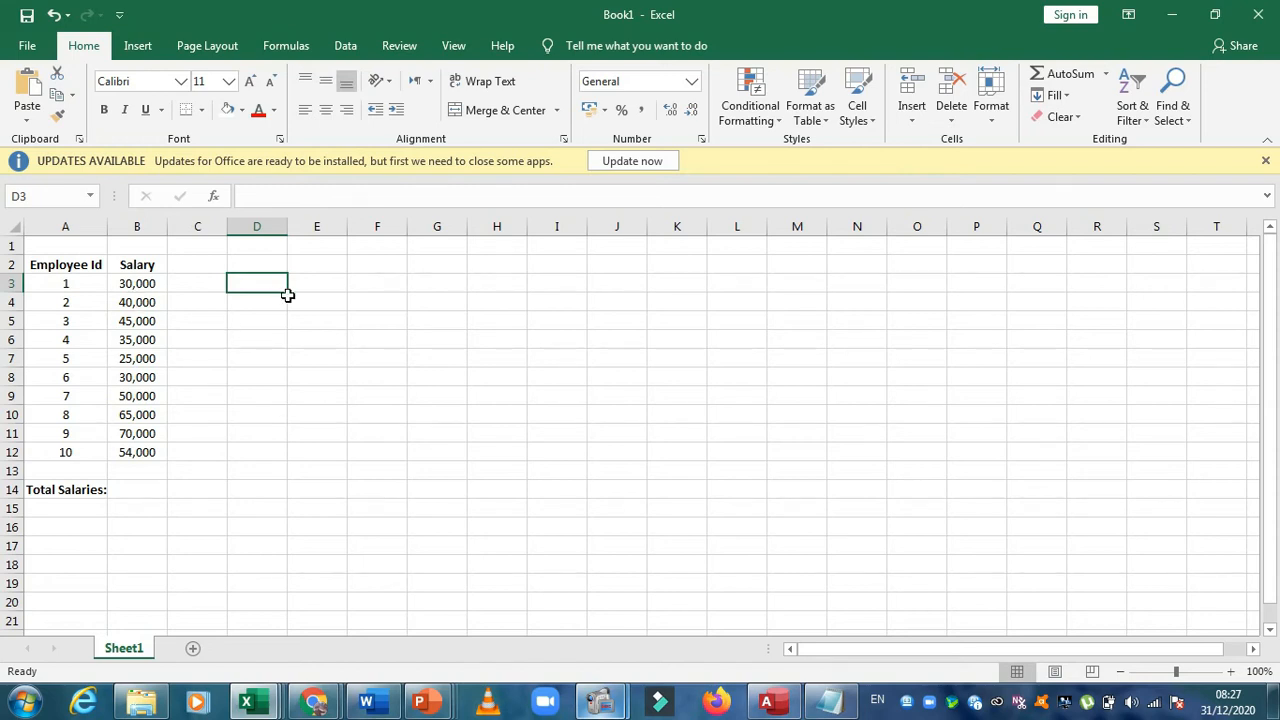
{"action": "left_click", "coordinate": [351, 347]}
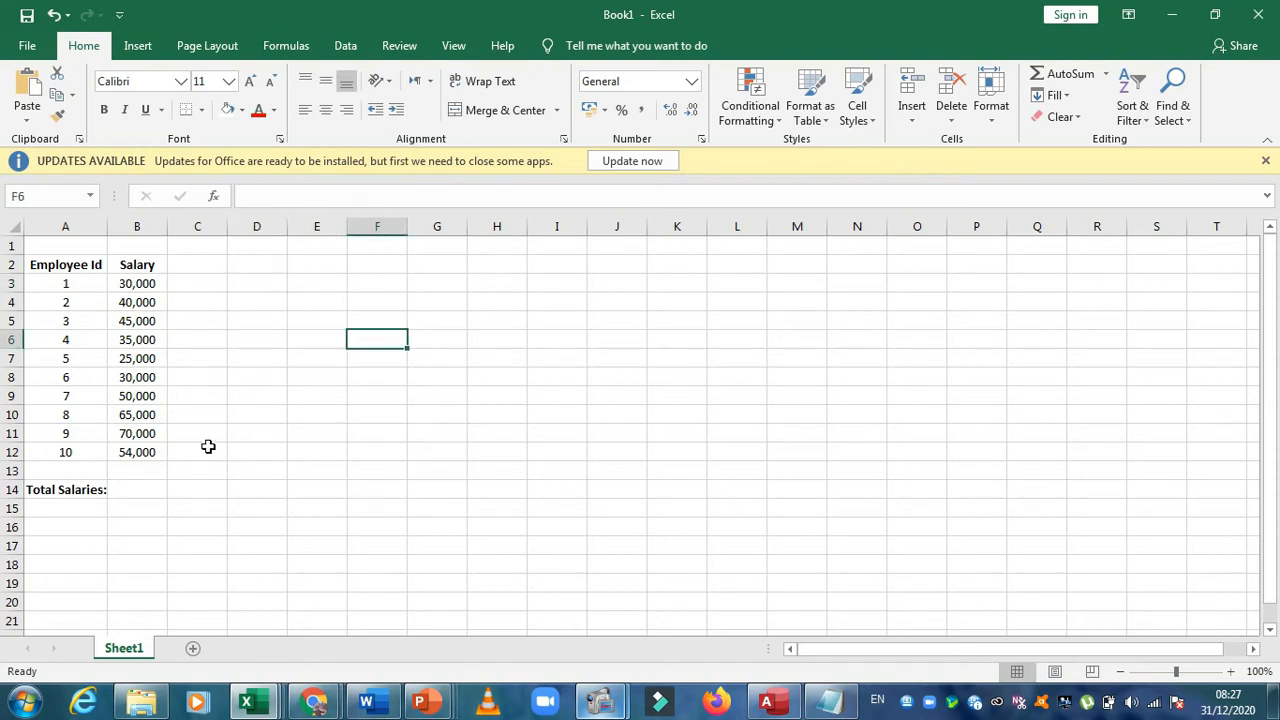
Start a formula in cell B14 that adds the first three salaries, =B3+B4+B5
{"action": "left_click", "coordinate": [153, 488]}
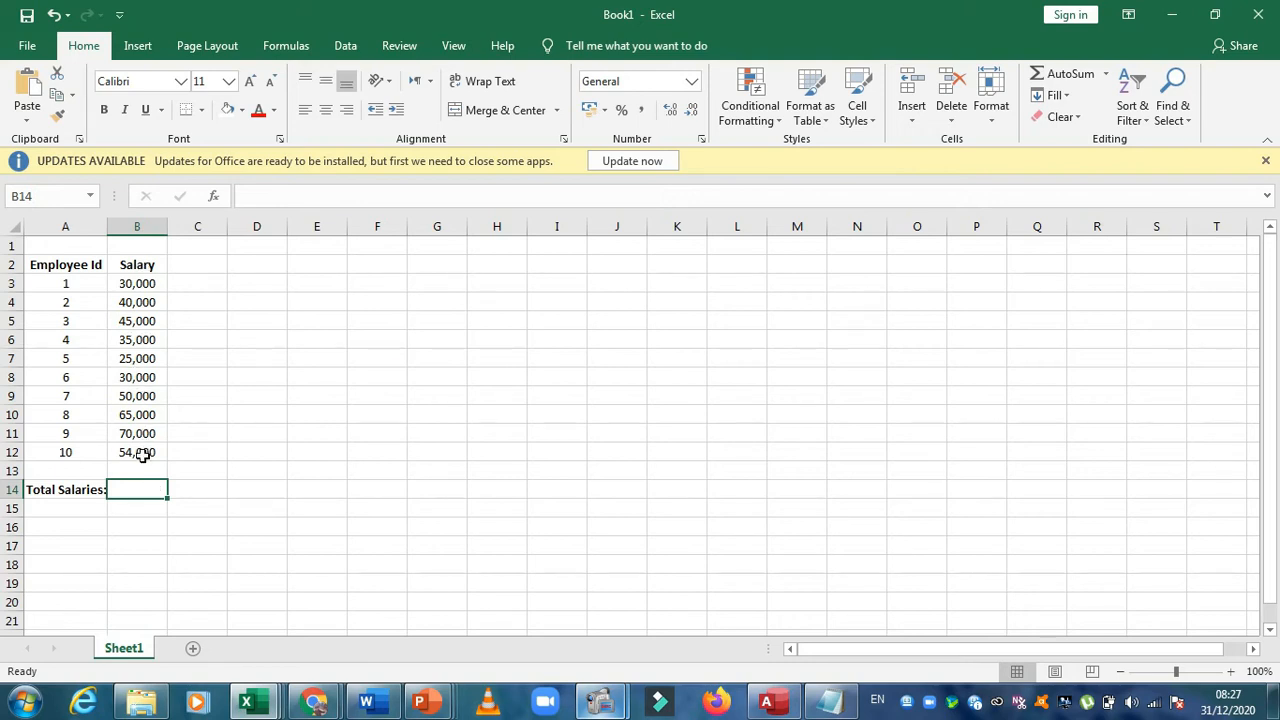
{"action": "left_click", "coordinate": [146, 508]}
{"action": "left_click", "coordinate": [142, 490]}
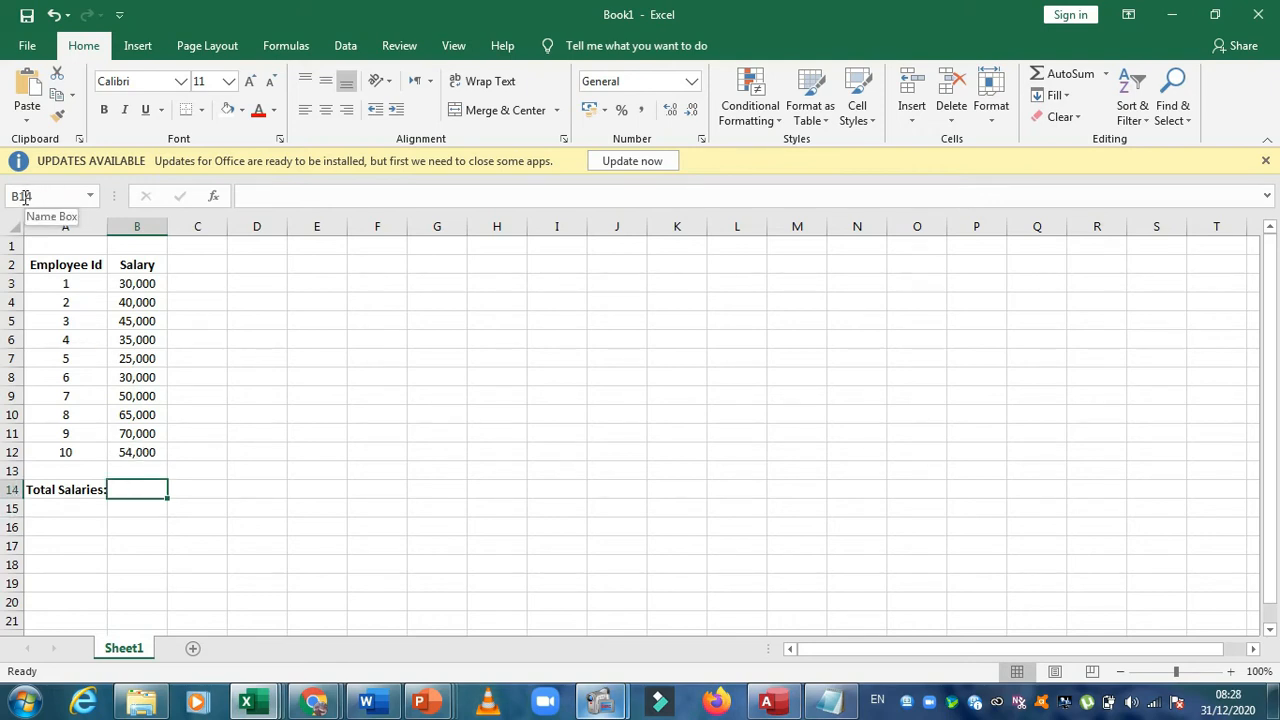
{"action": "left_click", "coordinate": [263, 194]}
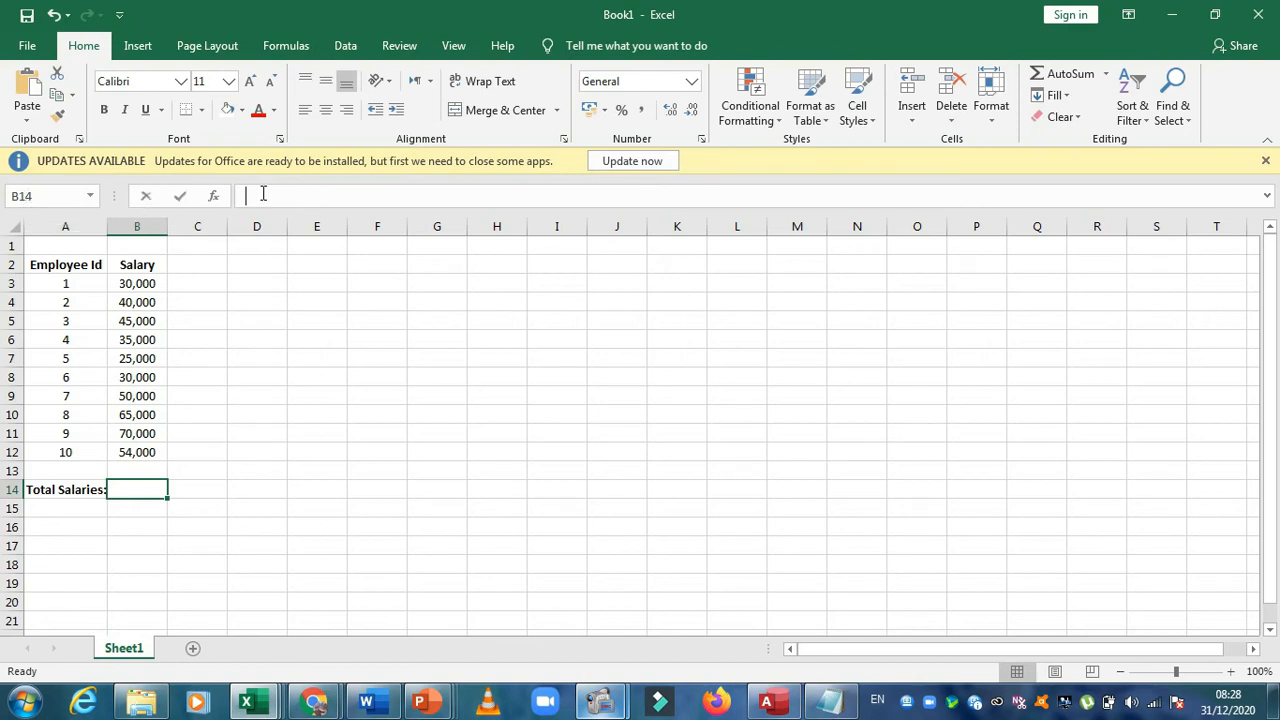
{"action": "type", "text": "="}
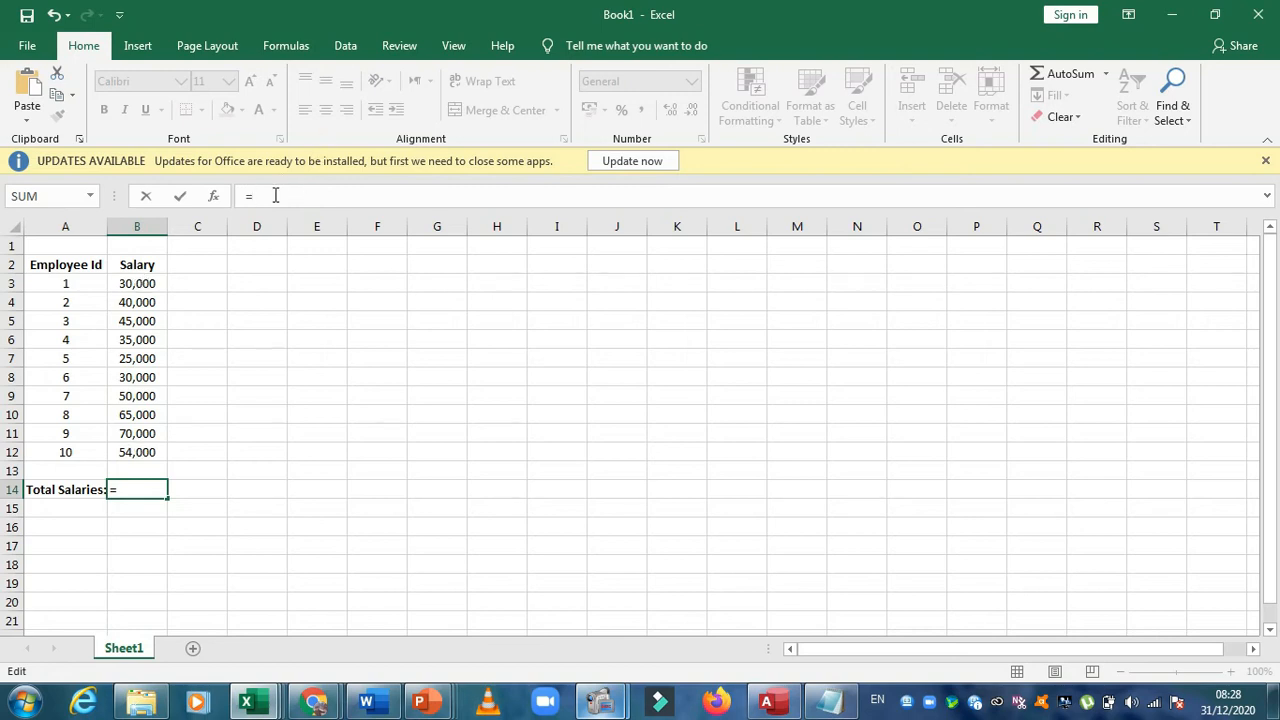
{"action": "left_click", "coordinate": [145, 284]}
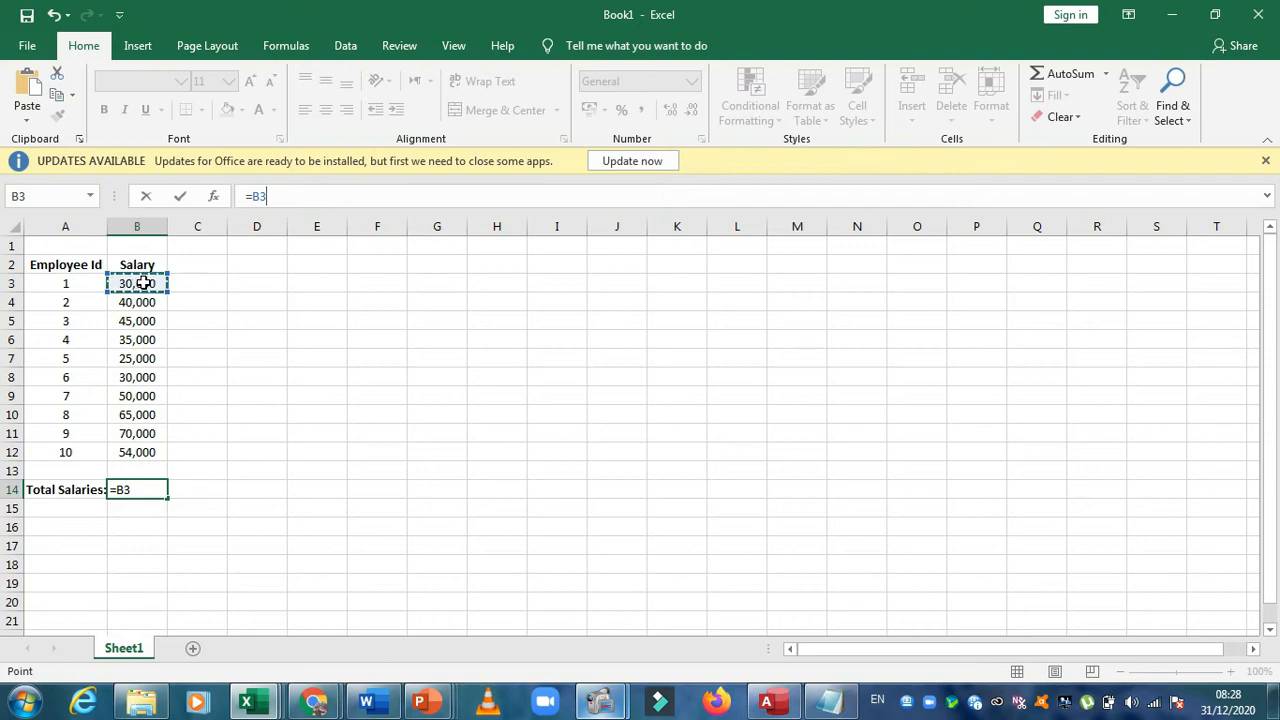
{"action": "type", "text": "+"}
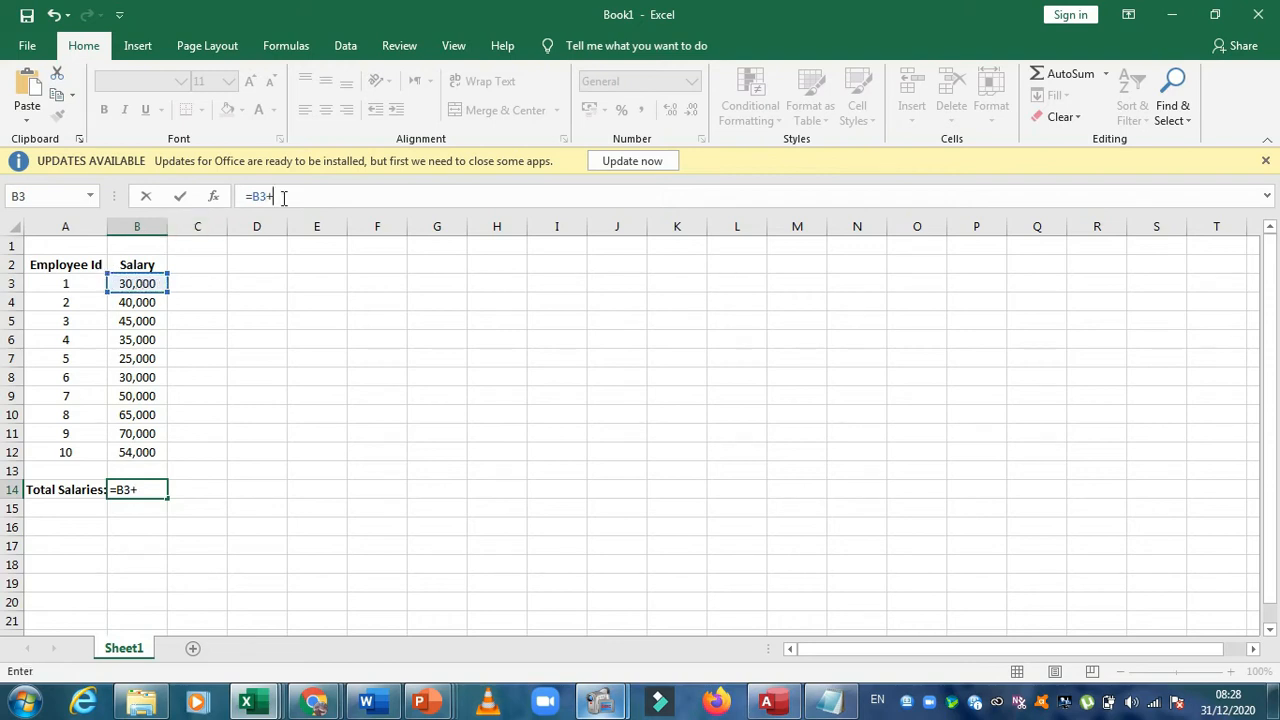
{"action": "left_click", "coordinate": [152, 304]}
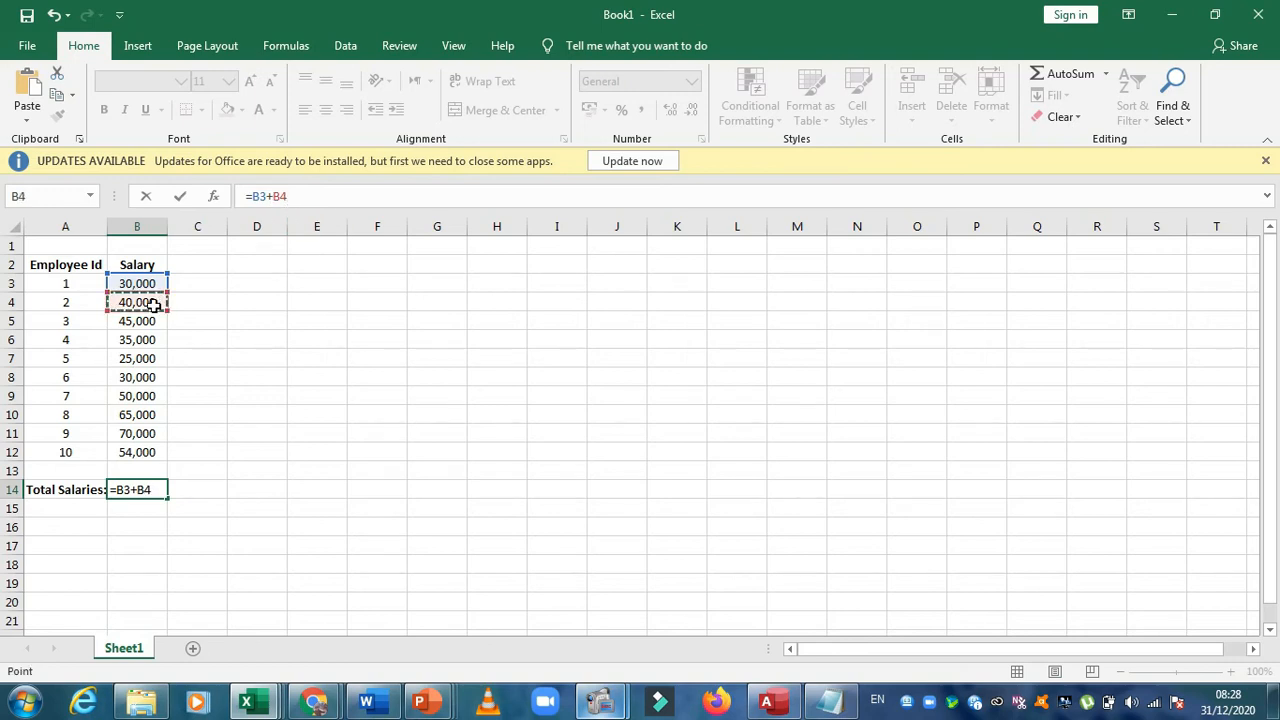
{"action": "type", "text": "+"}
{"action": "left_click", "coordinate": [150, 321]}
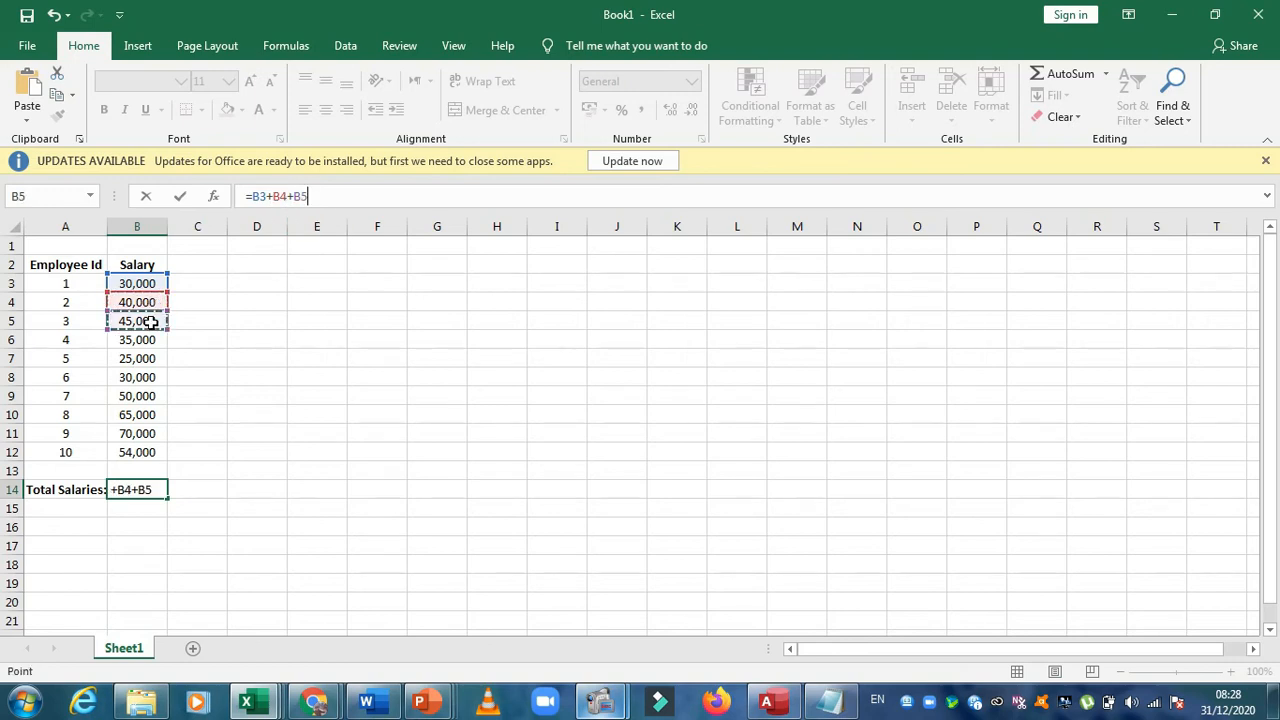
Extend the addition formula in cell B14 with each salary cell from B6 to B12 and enter it
{"action": "type", "text": "+"}
{"action": "left_click", "coordinate": [149, 343]}
{"action": "type", "text": "+"}
{"action": "left_click", "coordinate": [147, 357]}
{"action": "type", "text": "+"}
{"action": "left_click", "coordinate": [145, 375]}
{"action": "type", "text": "+"}
{"action": "left_click", "coordinate": [145, 398]}
{"action": "type", "text": "+"}
{"action": "type", "text": "+"}
{"action": "left_click", "coordinate": [147, 435]}
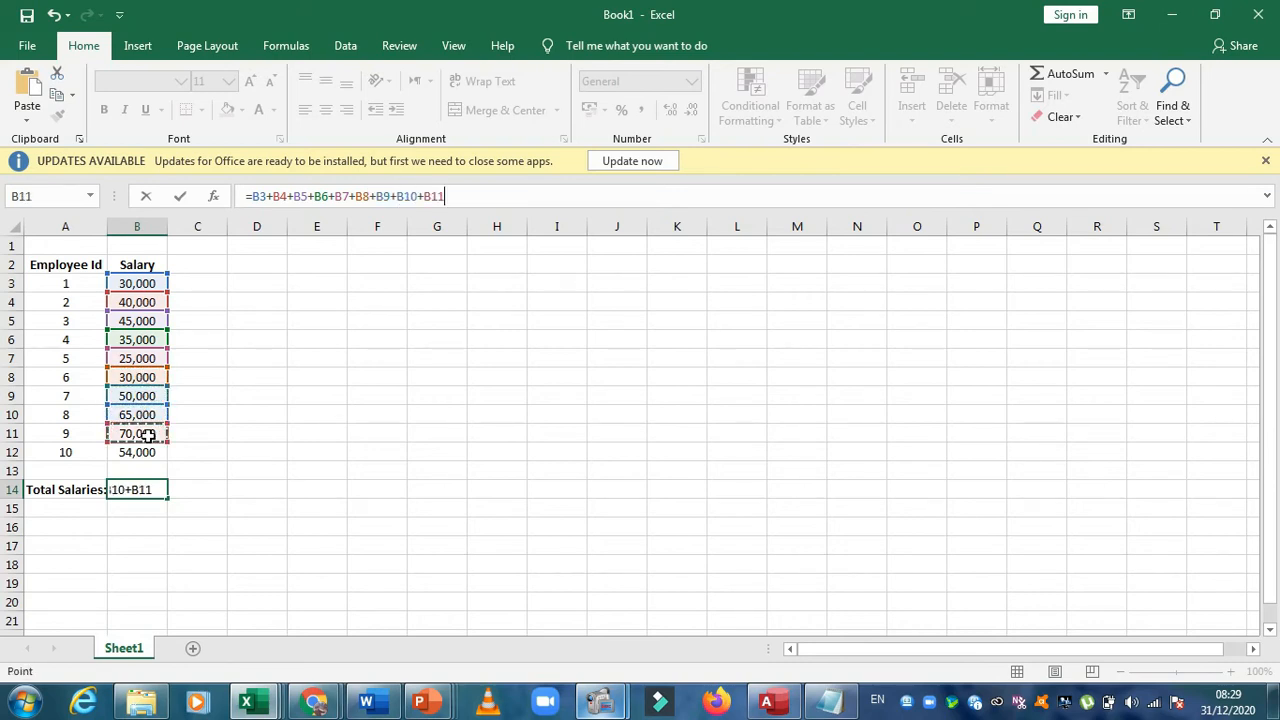
{"action": "type", "text": "+"}
{"action": "left_click", "coordinate": [140, 454]}
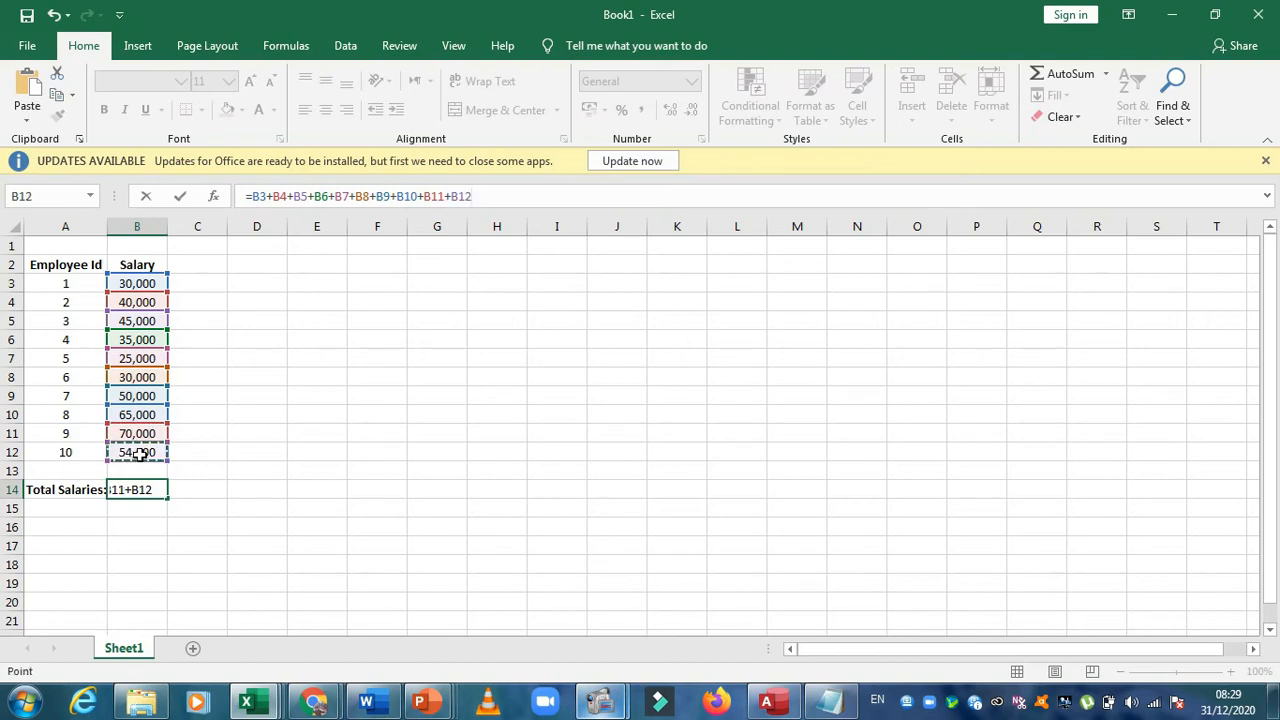
{"action": "type", "text": "+"}
{"action": "left_click_drag", "start_coordinate": [245, 196], "coordinate": [472, 196]}
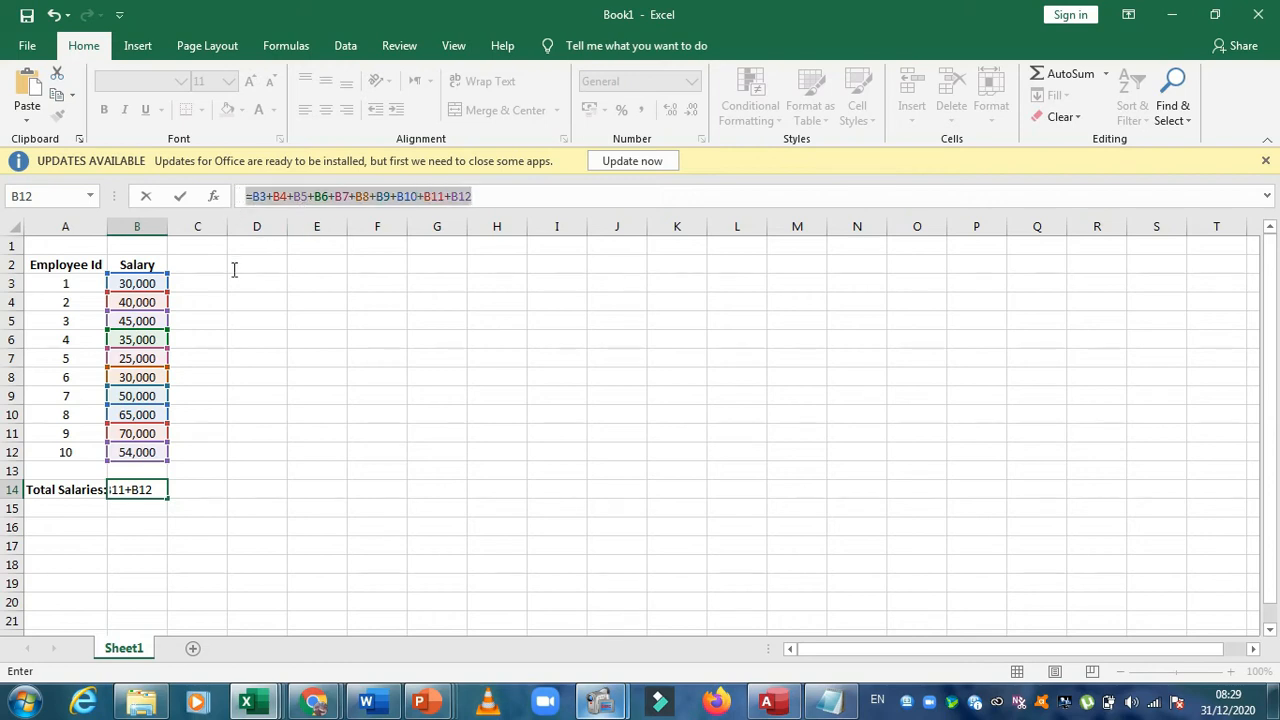
{"action": "key", "text": "Return"}
Review the addition formula in cell B14 against the salaries in B3 to B12 and the employee IDs in A3 to A12
{"action": "left_click", "coordinate": [143, 490]}
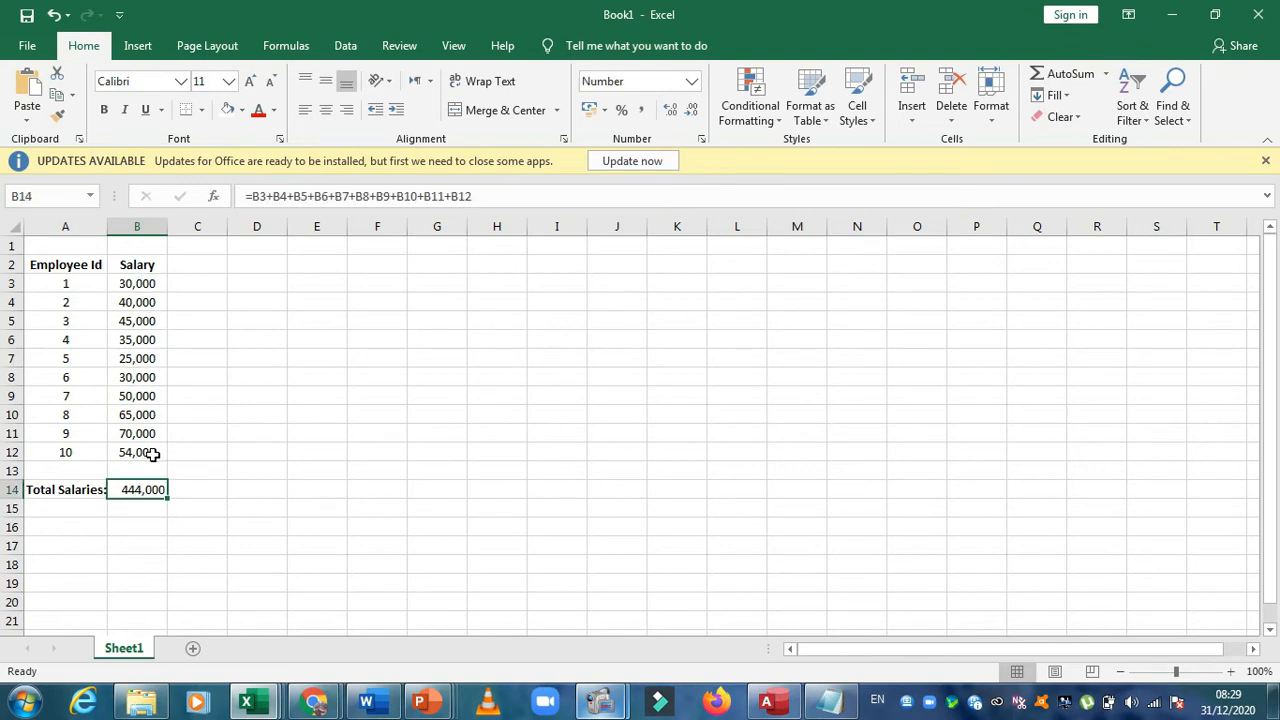
{"action": "left_click", "coordinate": [141, 506]}
{"action": "left_click", "coordinate": [145, 490]}
{"action": "left_click", "coordinate": [258, 442]}
{"action": "left_click_drag", "start_coordinate": [157, 280], "coordinate": [145, 447]}
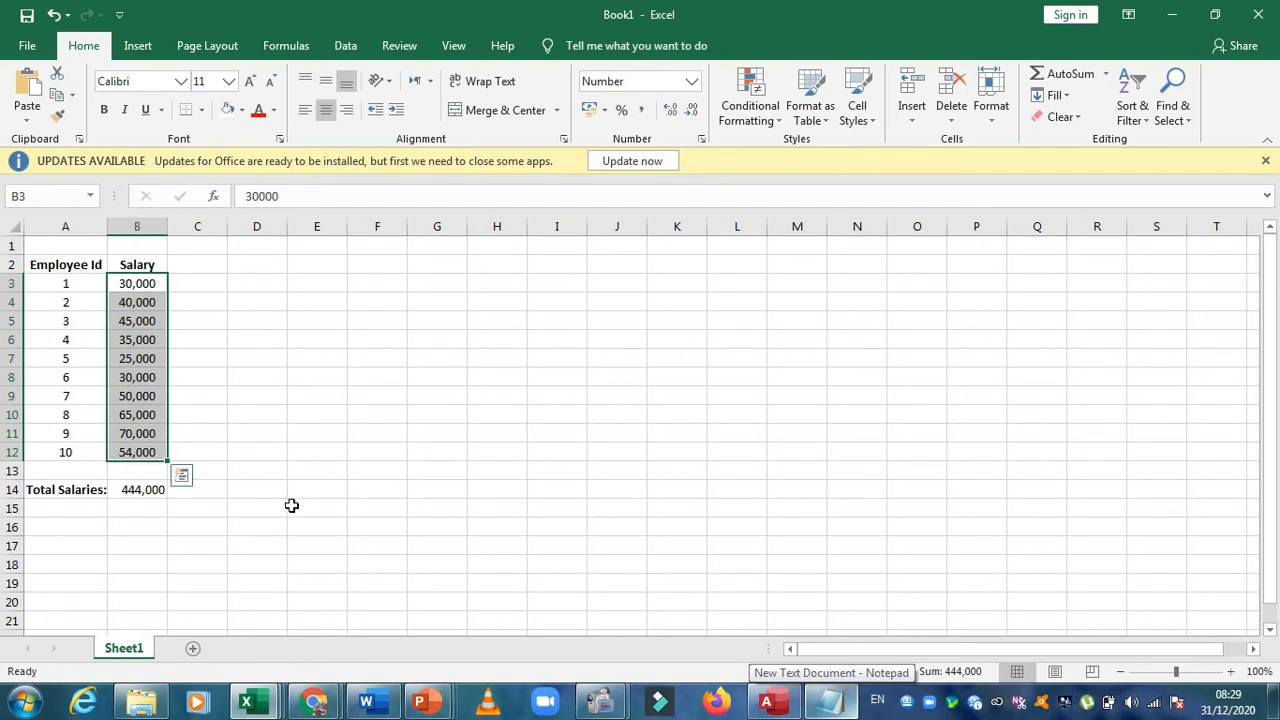
{"action": "left_click_drag", "start_coordinate": [80, 285], "coordinate": [73, 455]}
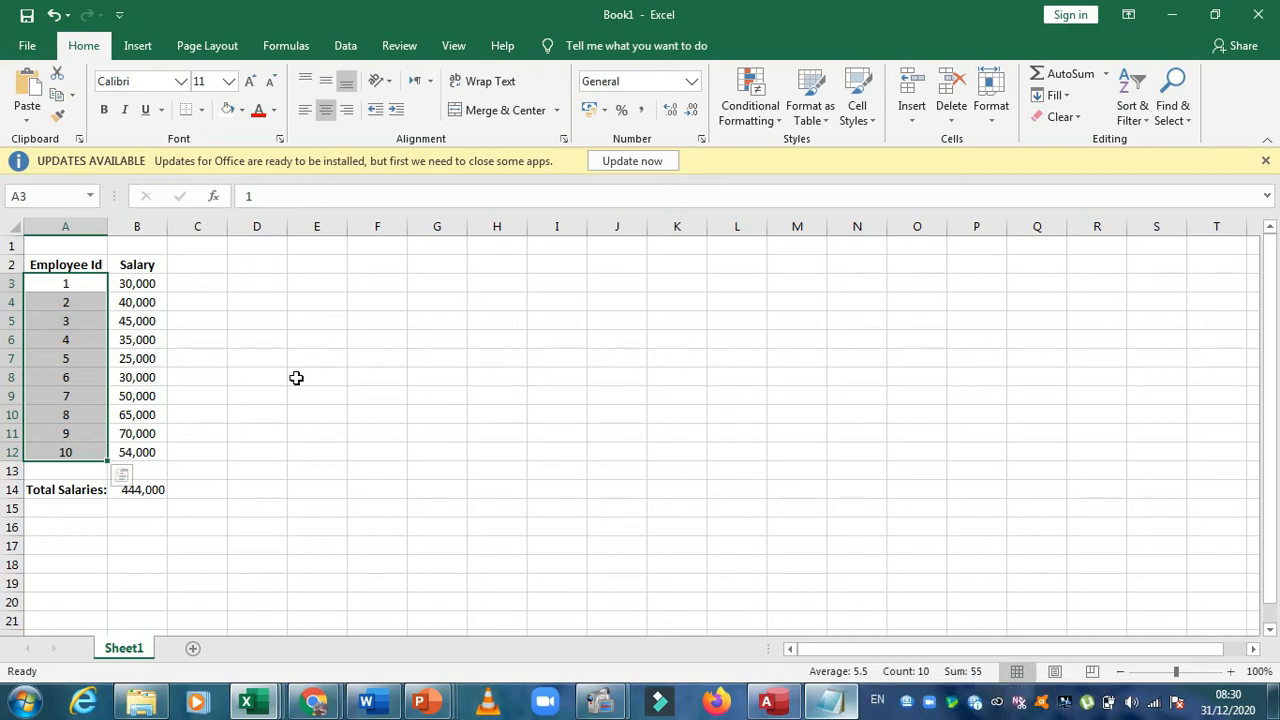
{"action": "left_click", "coordinate": [260, 353]}
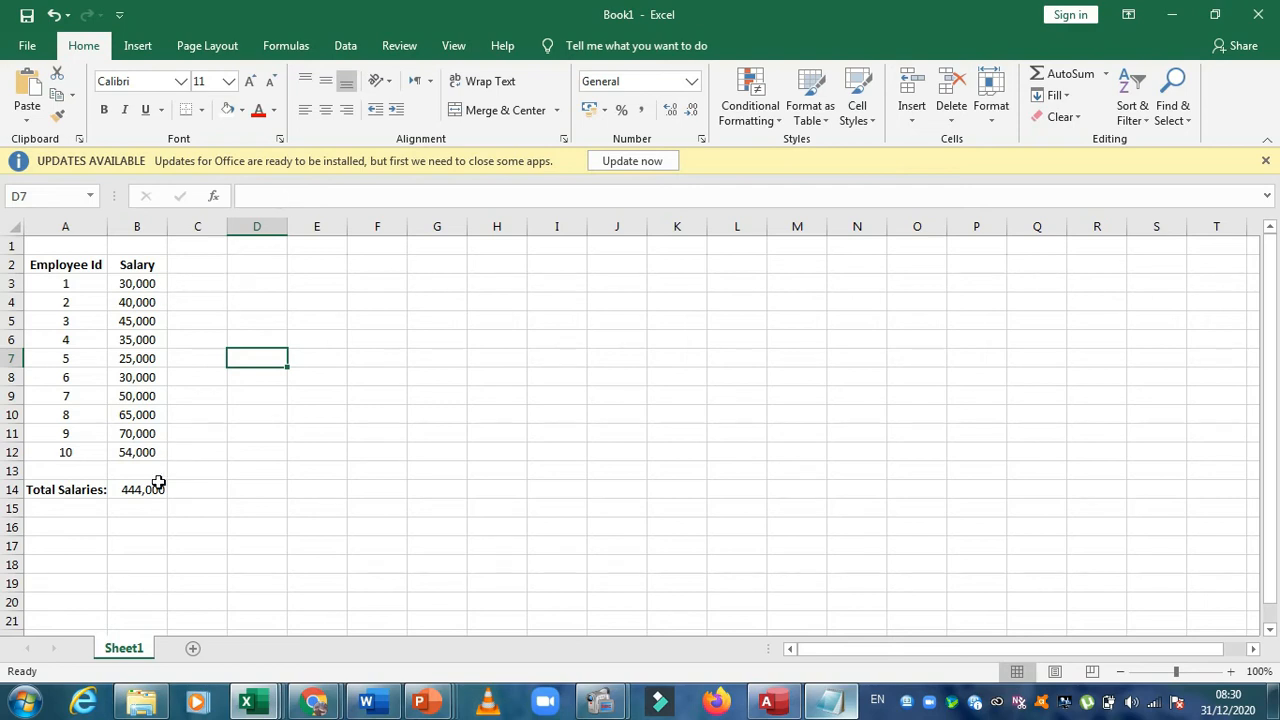
Replace the cell-by-cell addition in cell B14 with the formula =SUM(B3:B12)
{"action": "left_click", "coordinate": [156, 488]}
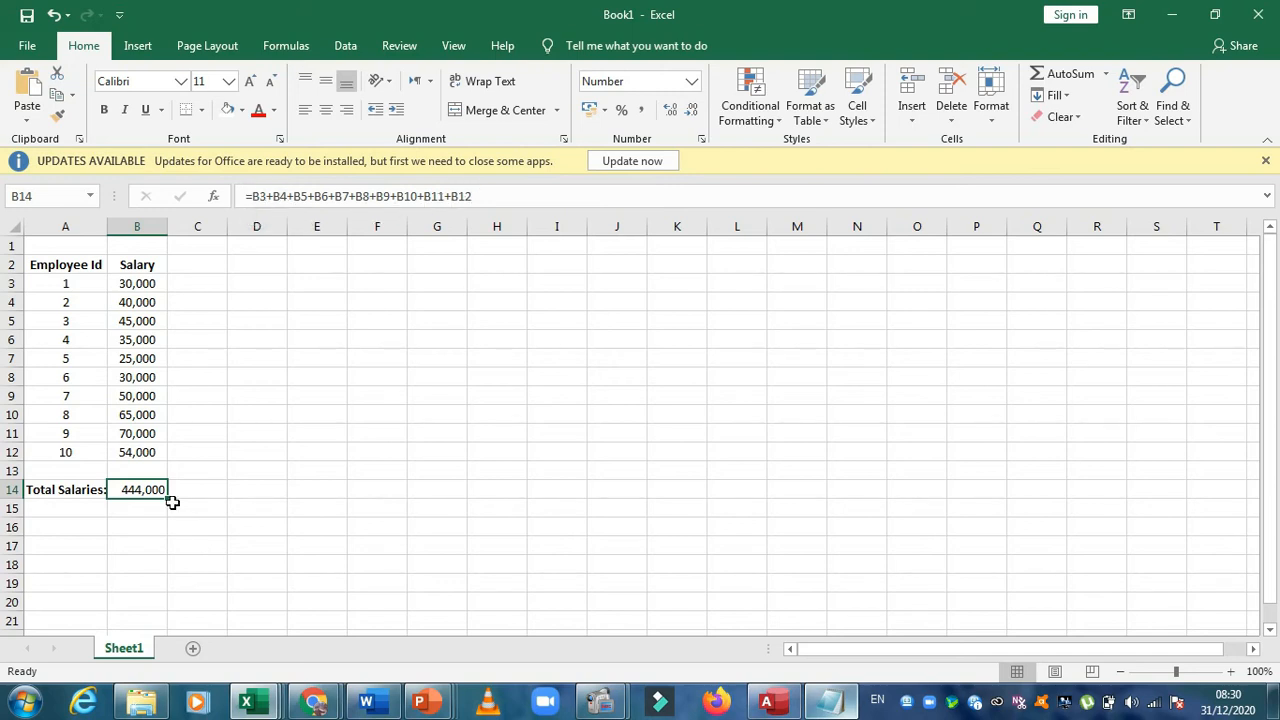
{"action": "key", "text": "Delete"}
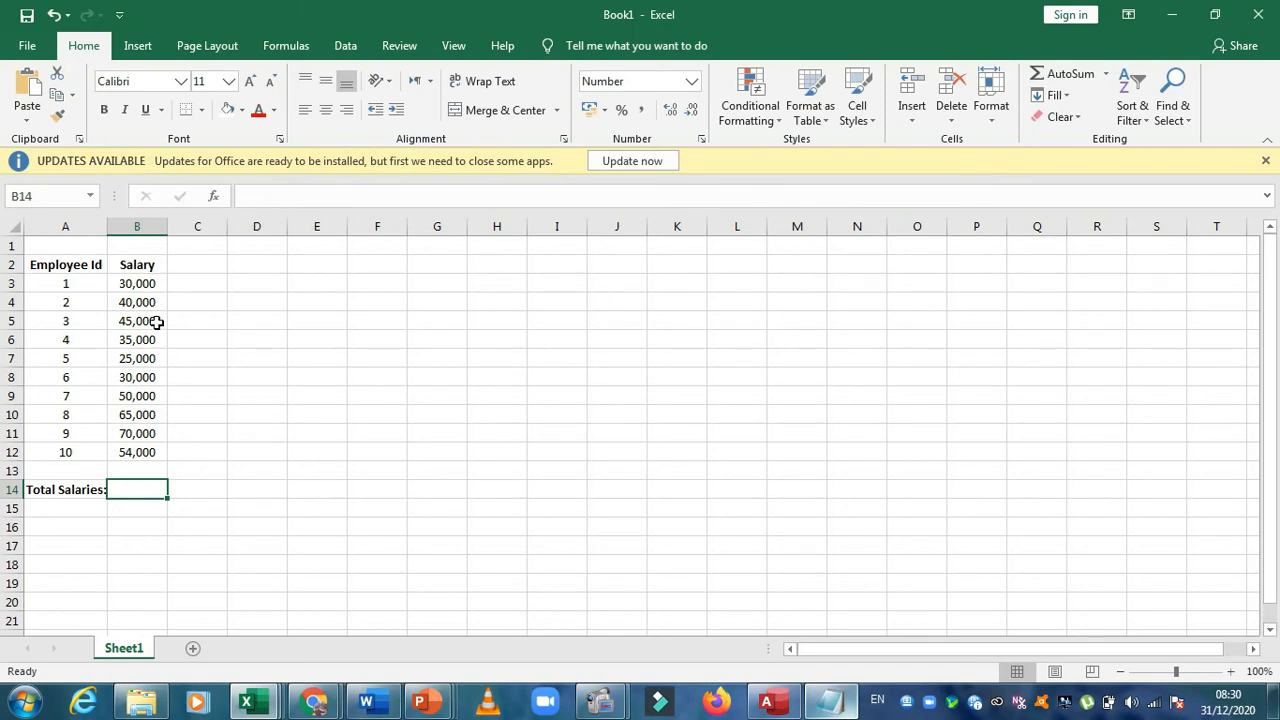
{"action": "left_click", "coordinate": [268, 197]}
{"action": "type", "text": "="}
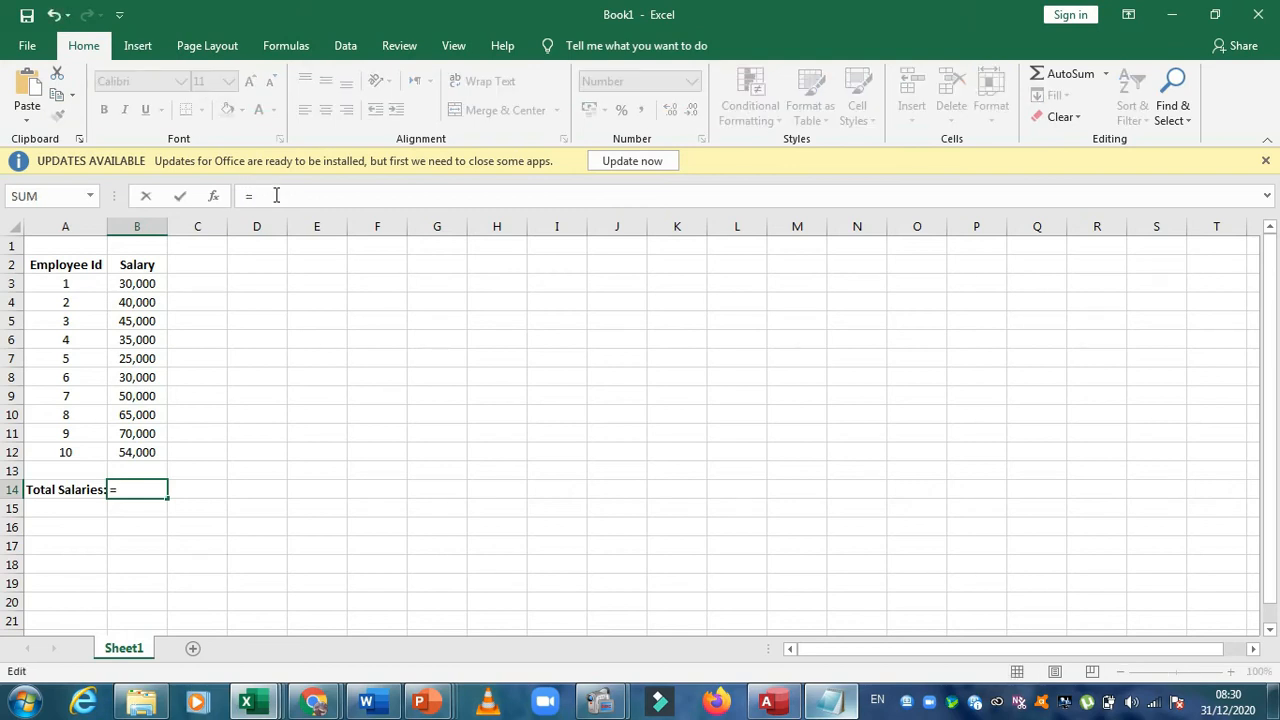
{"action": "type", "text": "sum"}
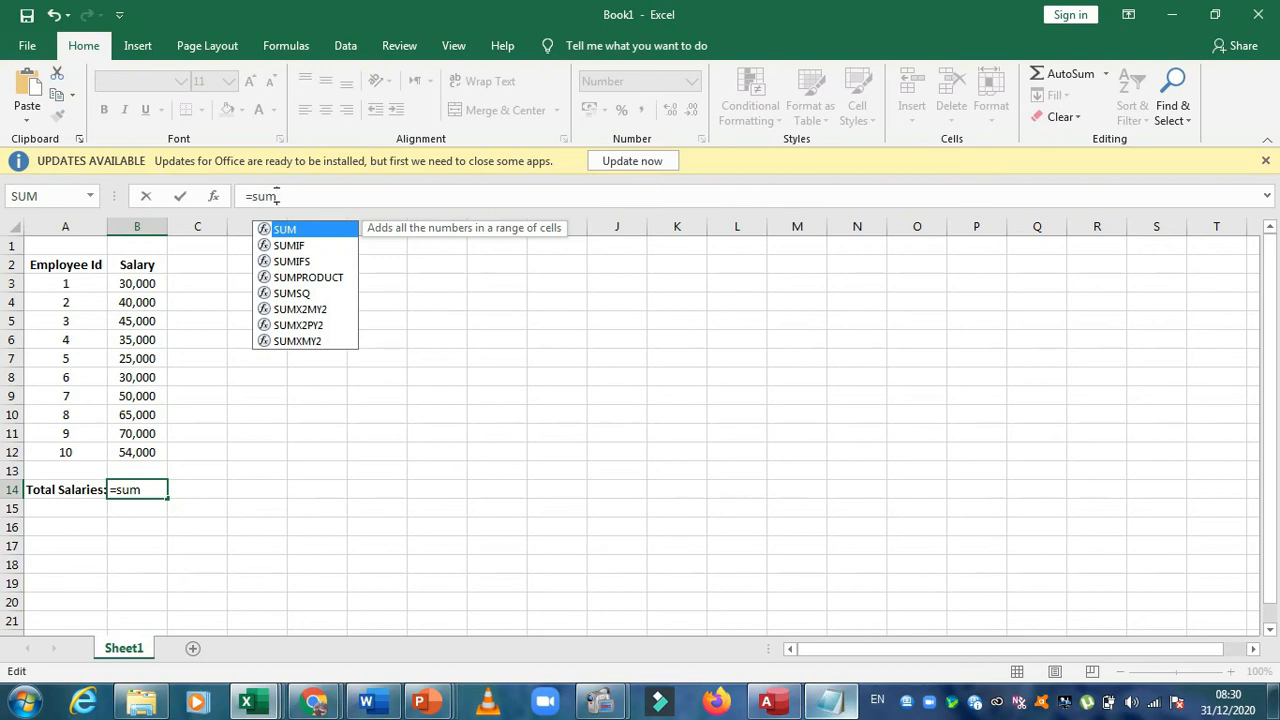
{"action": "type", "text": "("}
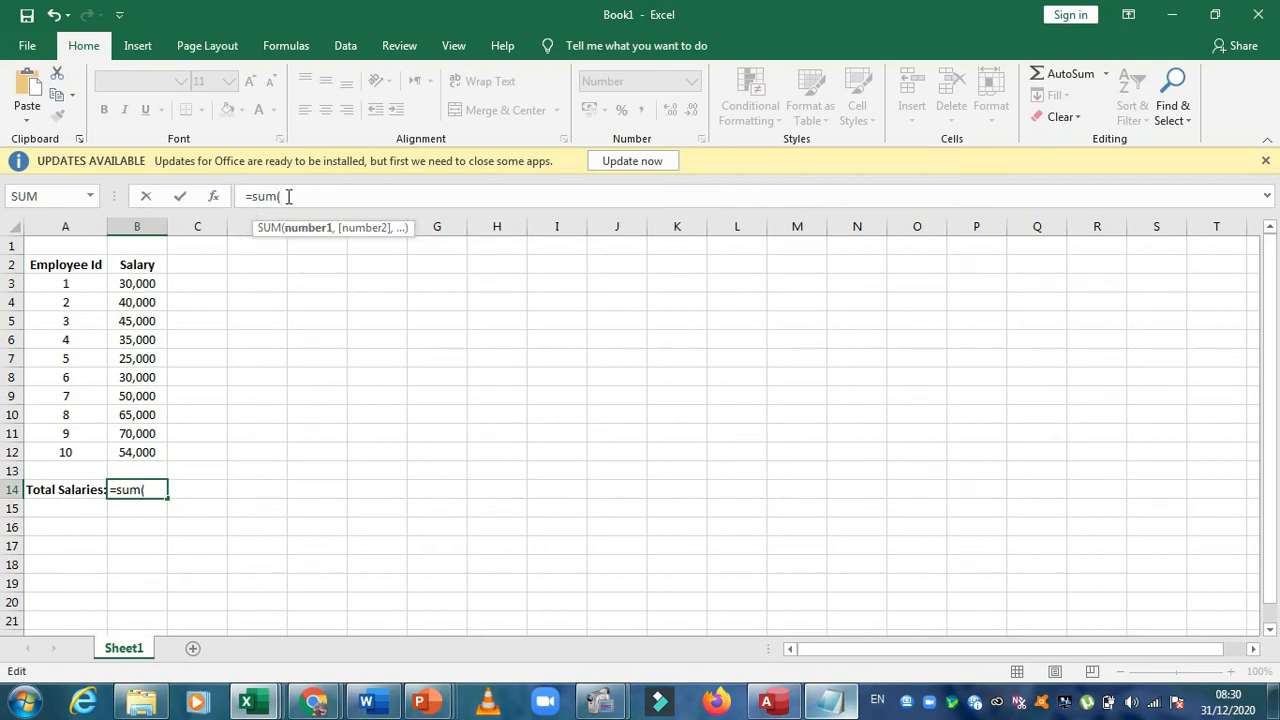
{"action": "left_click_drag", "start_coordinate": [140, 283], "coordinate": [137, 452]}
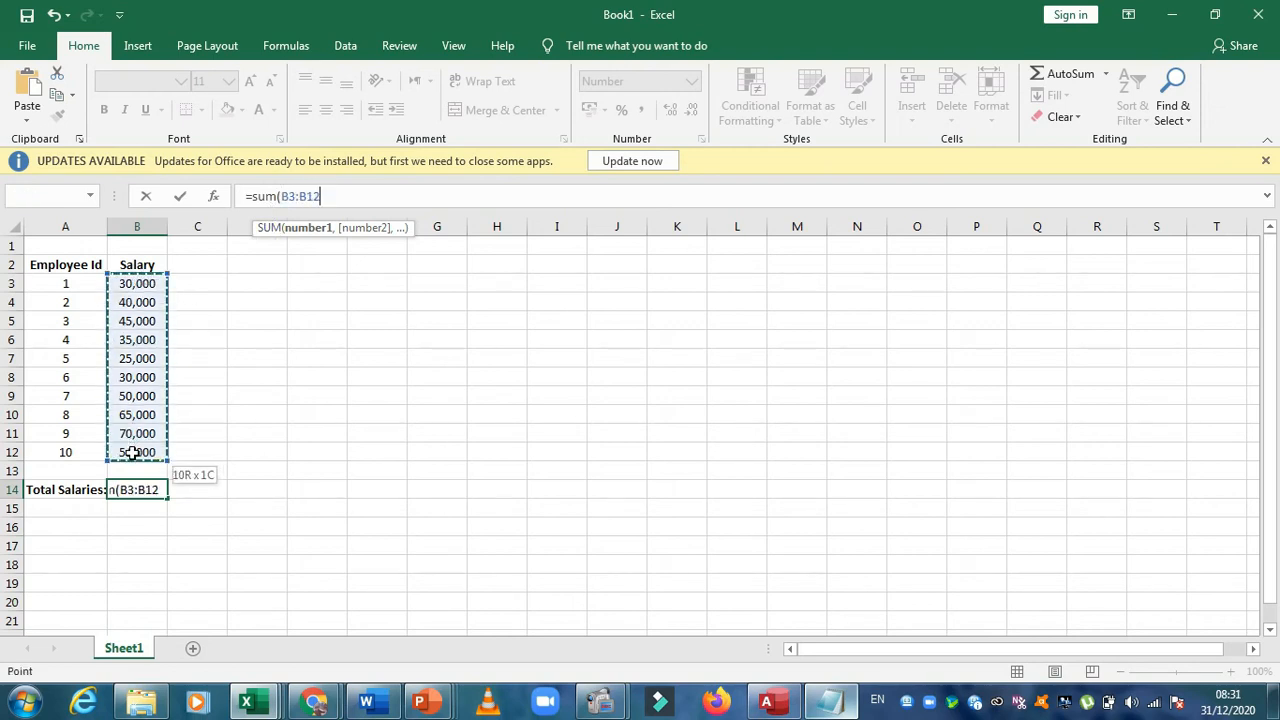
{"action": "type", "text": ")"}
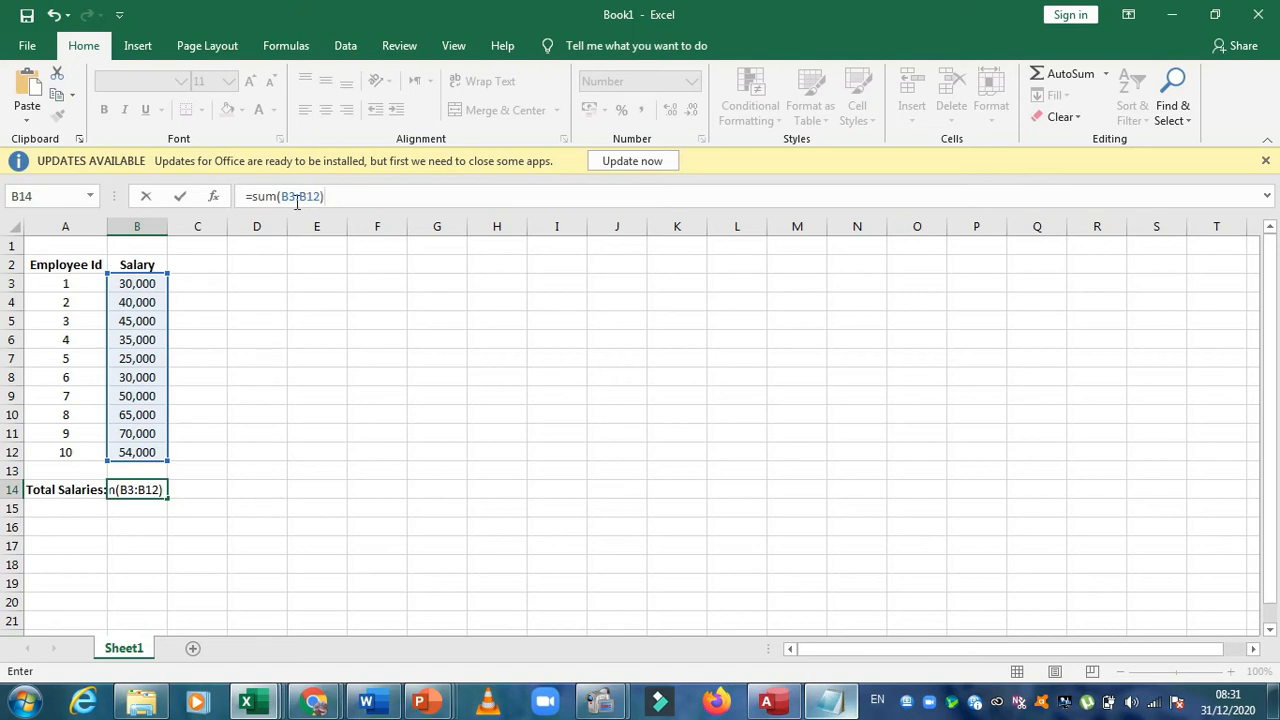
{"action": "key", "text": "Return"}
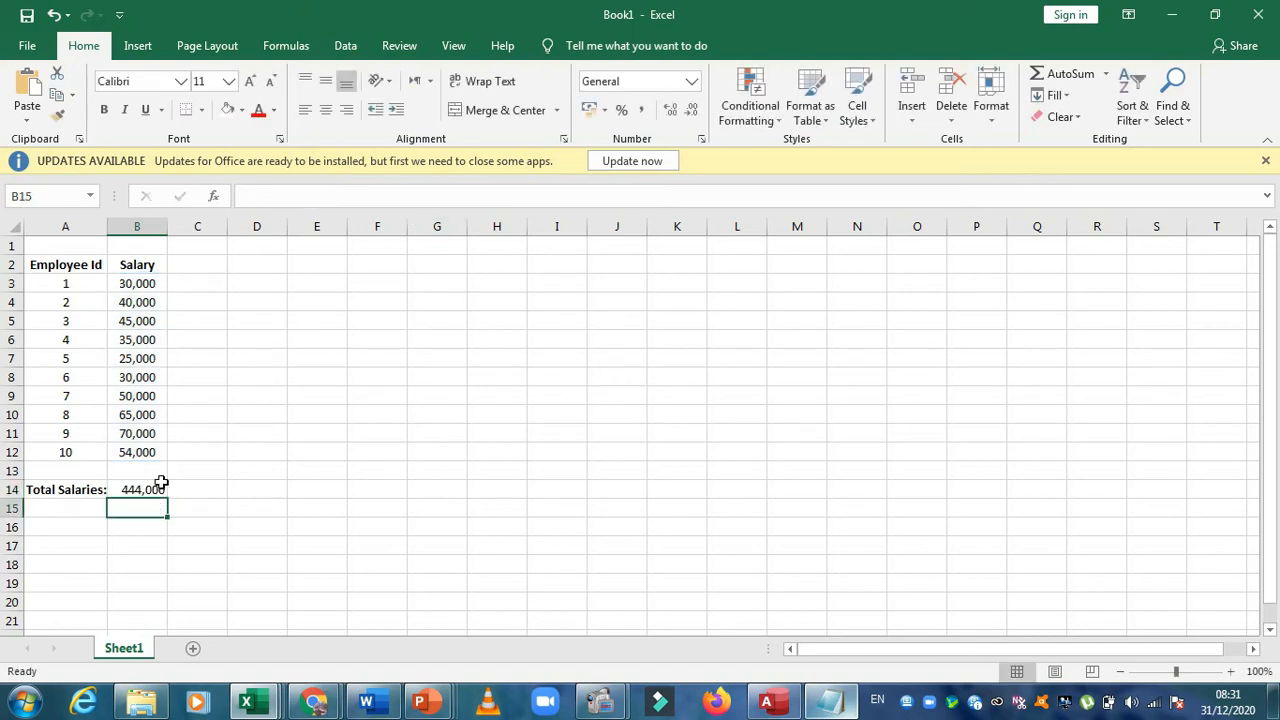
Clear the SUM formula from cell B14, leaving the total salaries cell empty
{"action": "left_click", "coordinate": [148, 492]}
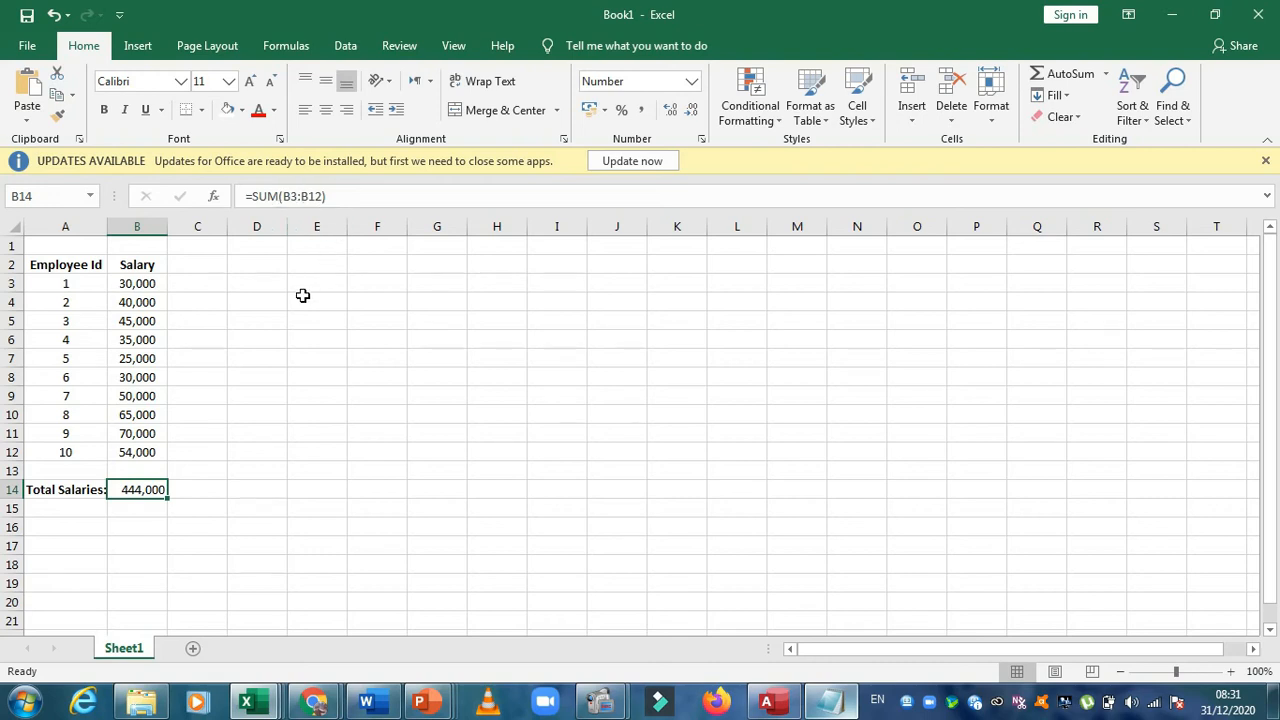
{"action": "left_click", "coordinate": [322, 196]}
{"action": "key", "text": "shift+Left"}
{"action": "key", "text": "shift+Left"}
{"action": "key", "text": "shift+Left"}
{"action": "key", "text": "shift+Left"}
{"action": "key", "text": "shift+Left"}
{"action": "key", "text": "shift+Left"}
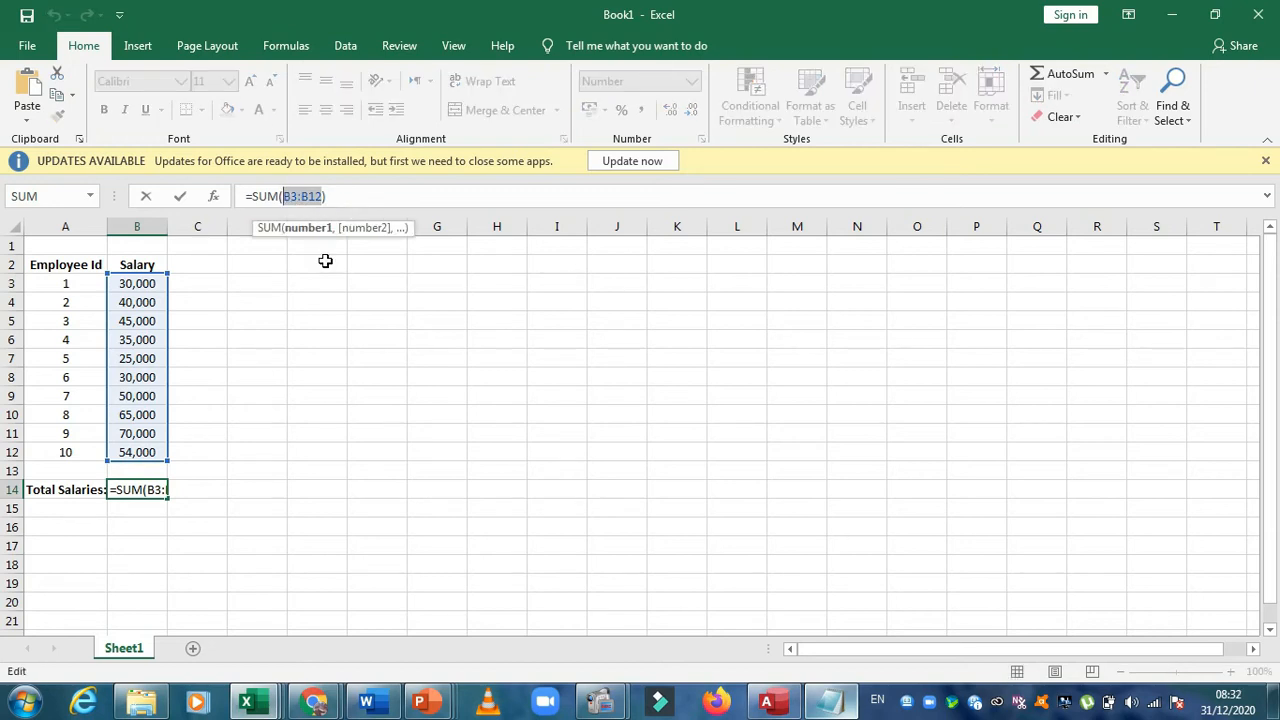
{"action": "left_click", "coordinate": [280, 338]}
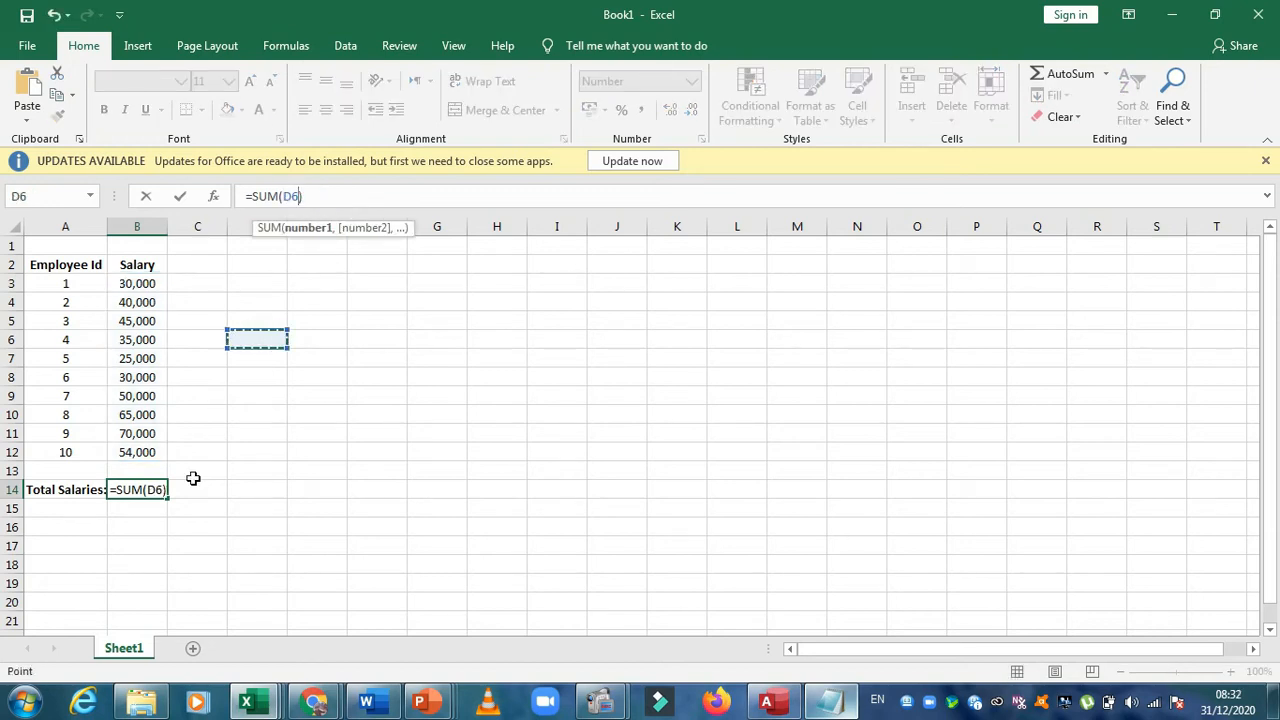
{"action": "left_click", "coordinate": [313, 197]}
{"action": "key", "text": "BackSpace"}
{"action": "key", "text": "BackSpace"}
{"action": "key", "text": "BackSpace"}
{"action": "key", "text": "BackSpace"}
{"action": "key", "text": "Escape"}
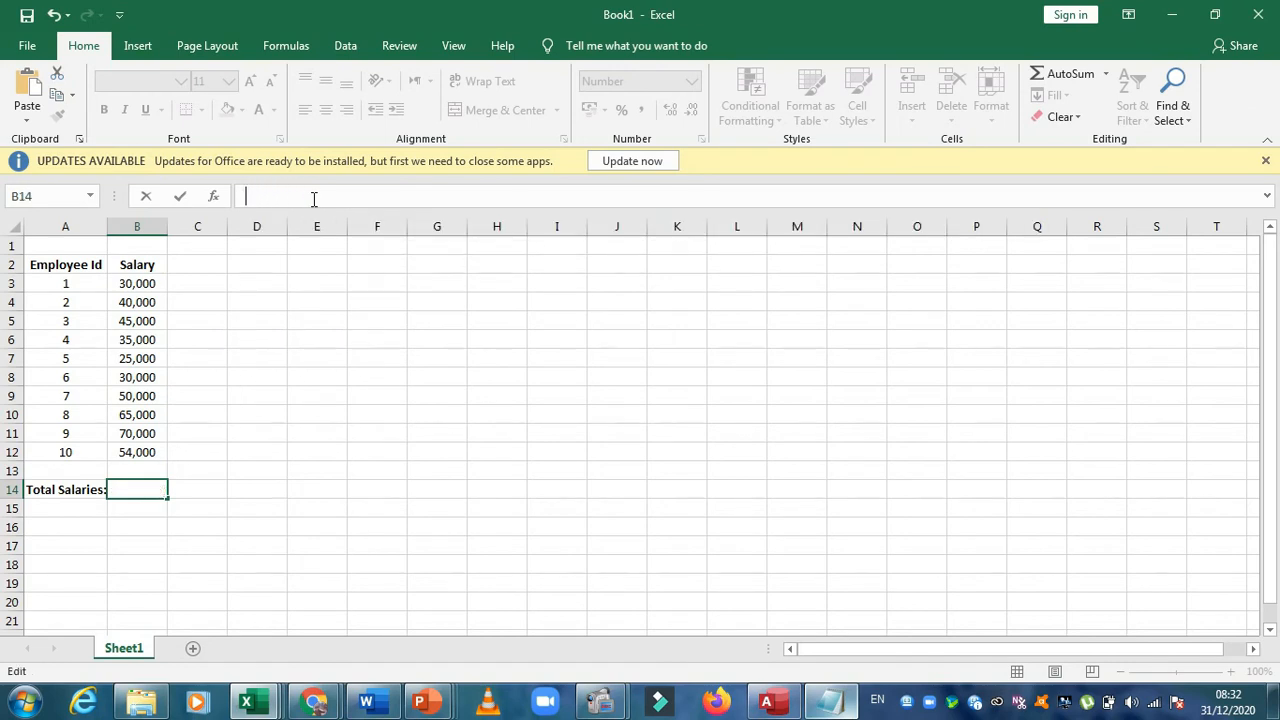
{"action": "left_click", "coordinate": [256, 378]}
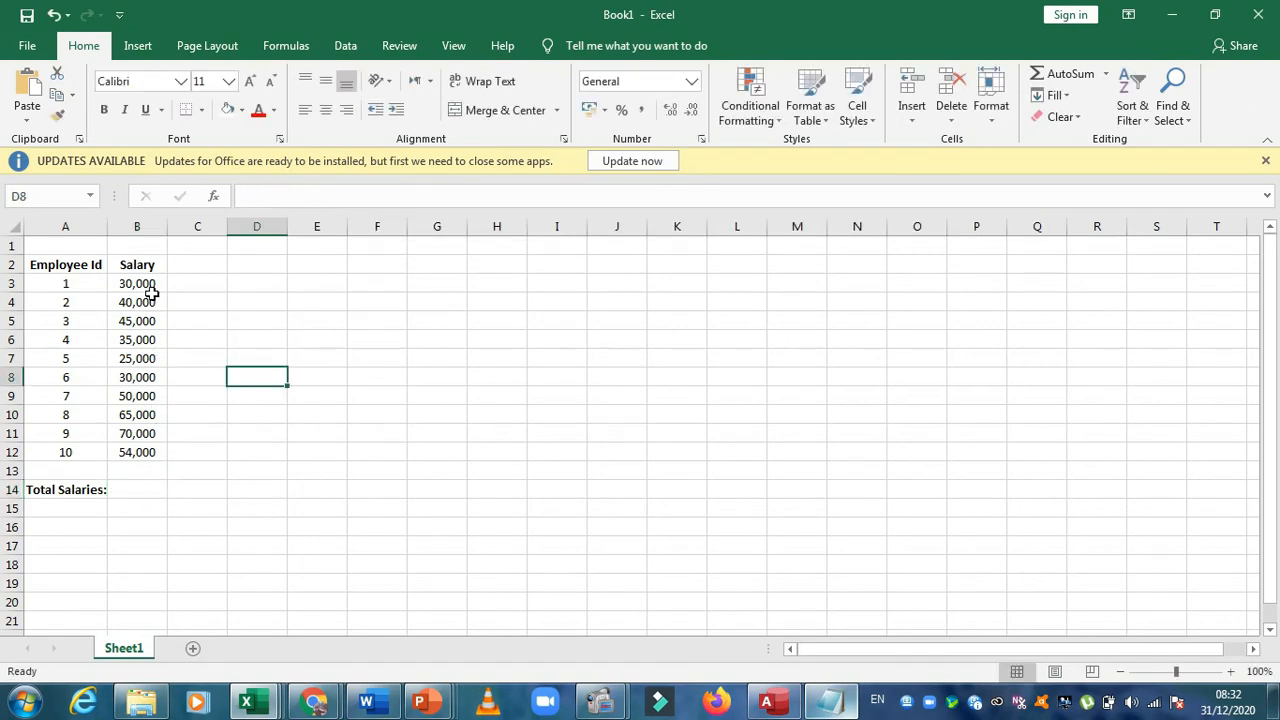
Select the salaries in B3 to B12 to examine the range that the total covers
{"action": "left_click_drag", "start_coordinate": [146, 283], "coordinate": [143, 452]}
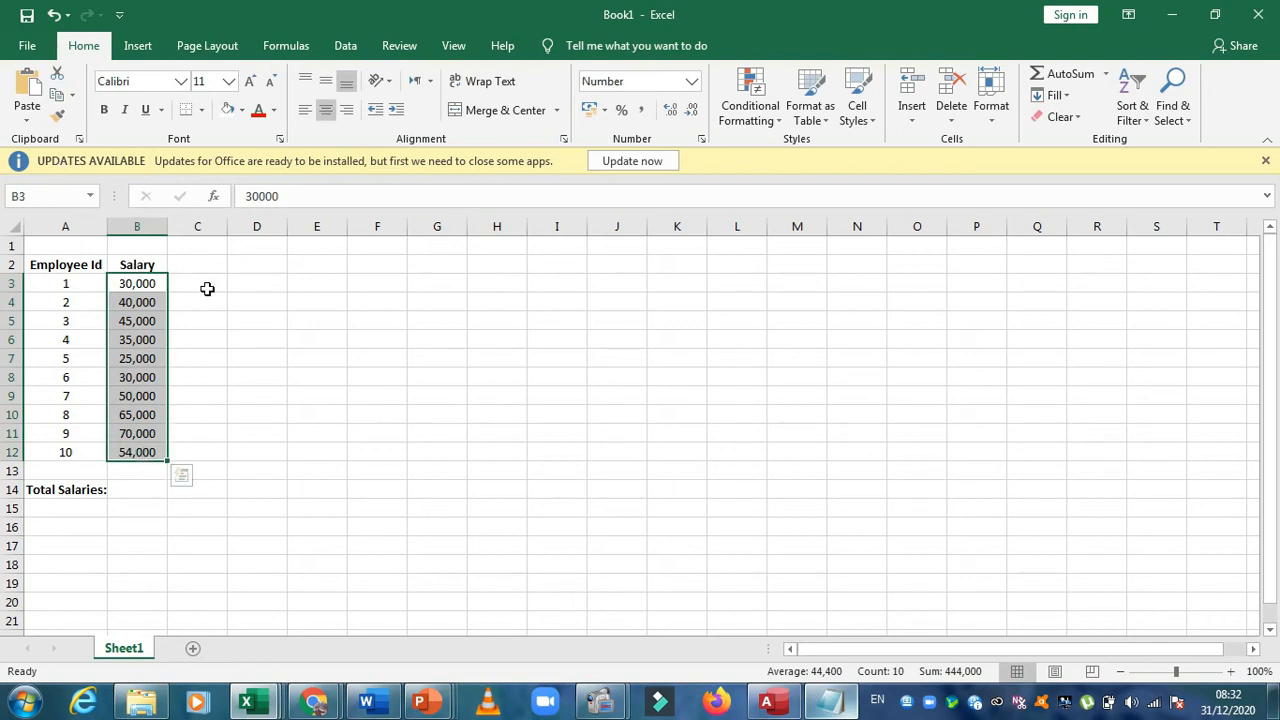
{"action": "double_click", "coordinate": [207, 289]}
{"action": "left_click", "coordinate": [192, 321]}
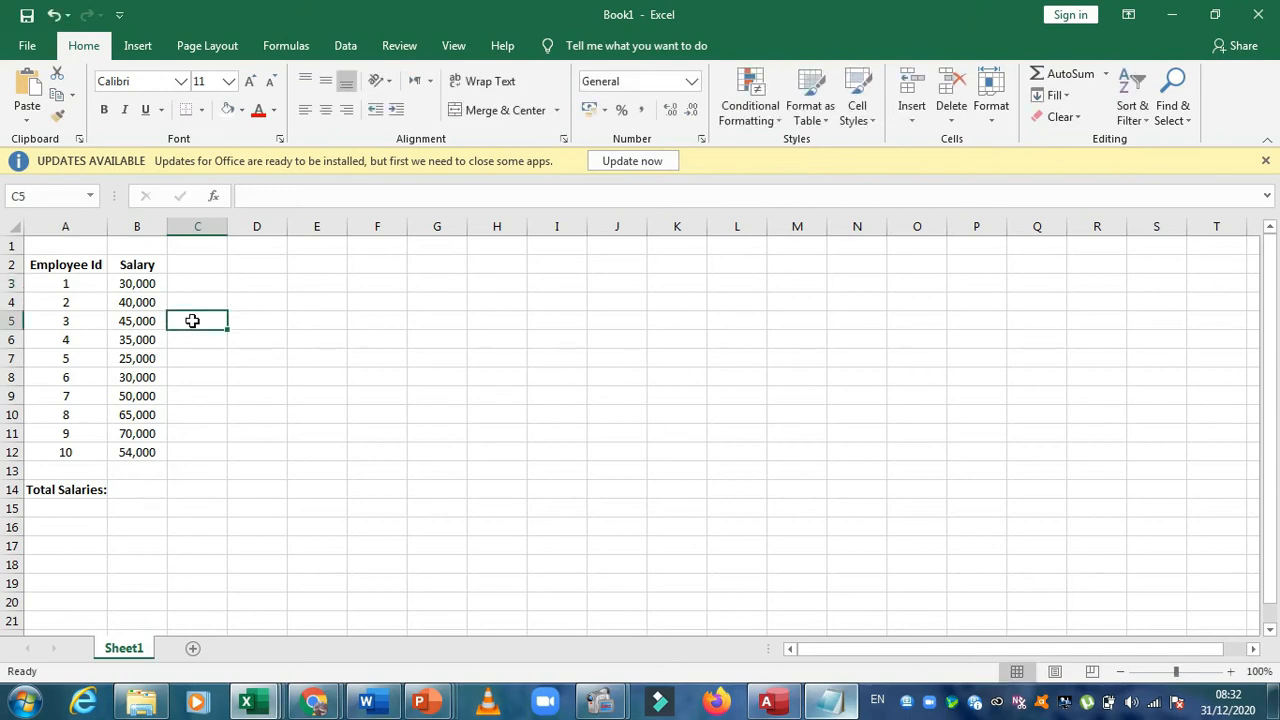
{"action": "left_click", "coordinate": [140, 486]}
{"action": "left_click", "coordinate": [305, 193]}
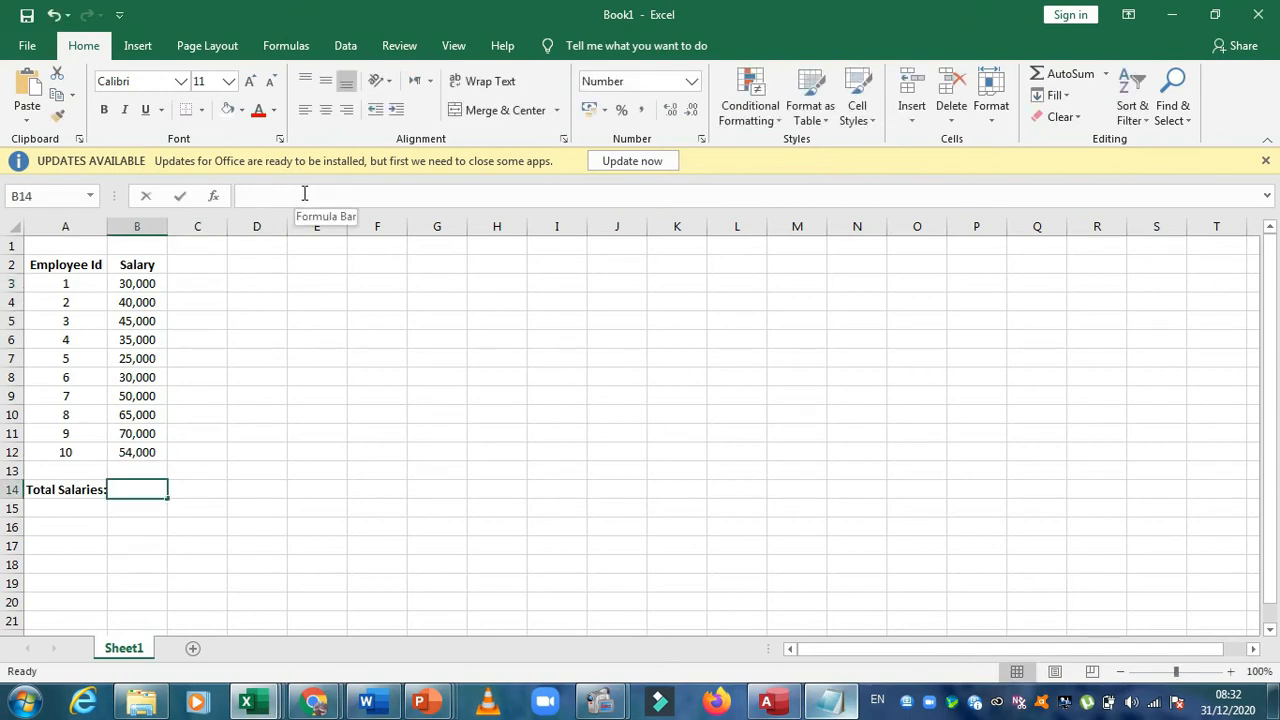
{"action": "type", "text": "=sum("}
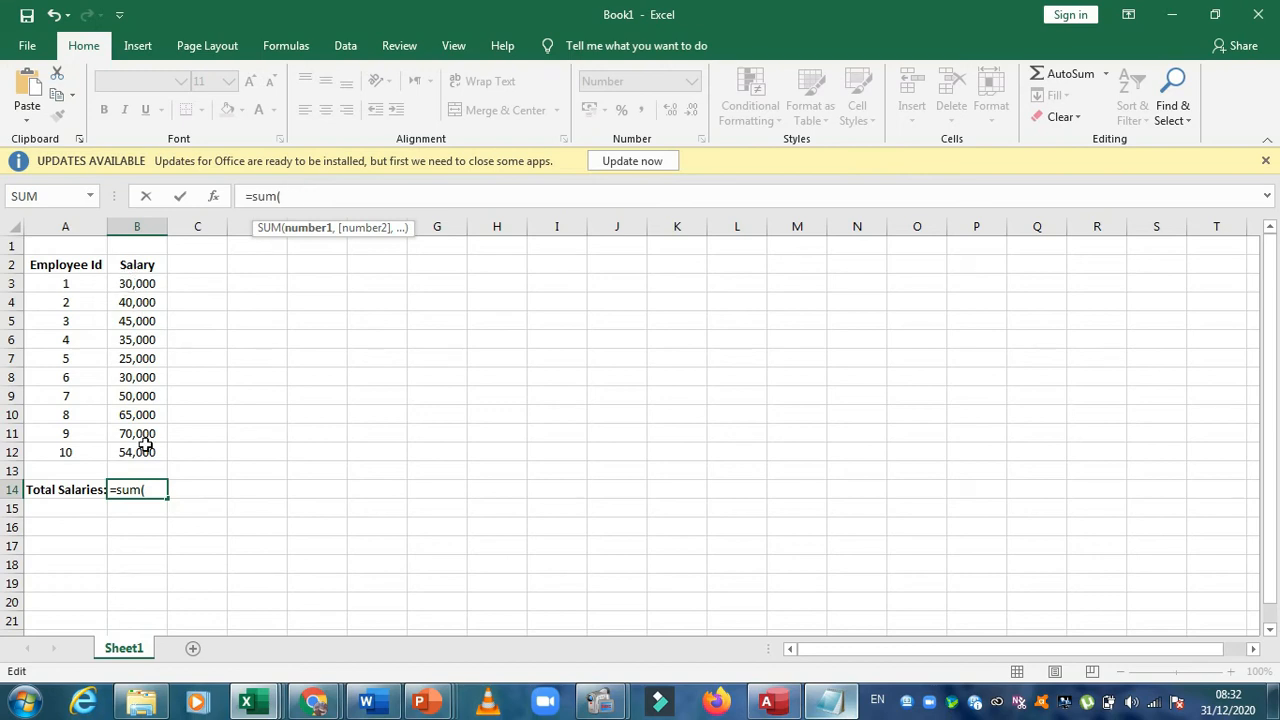
{"action": "key", "text": "BackSpace"}
{"action": "key", "text": "BackSpace"}
{"action": "key", "text": "BackSpace"}
{"action": "key", "text": "BackSpace"}
{"action": "key", "text": "BackSpace"}
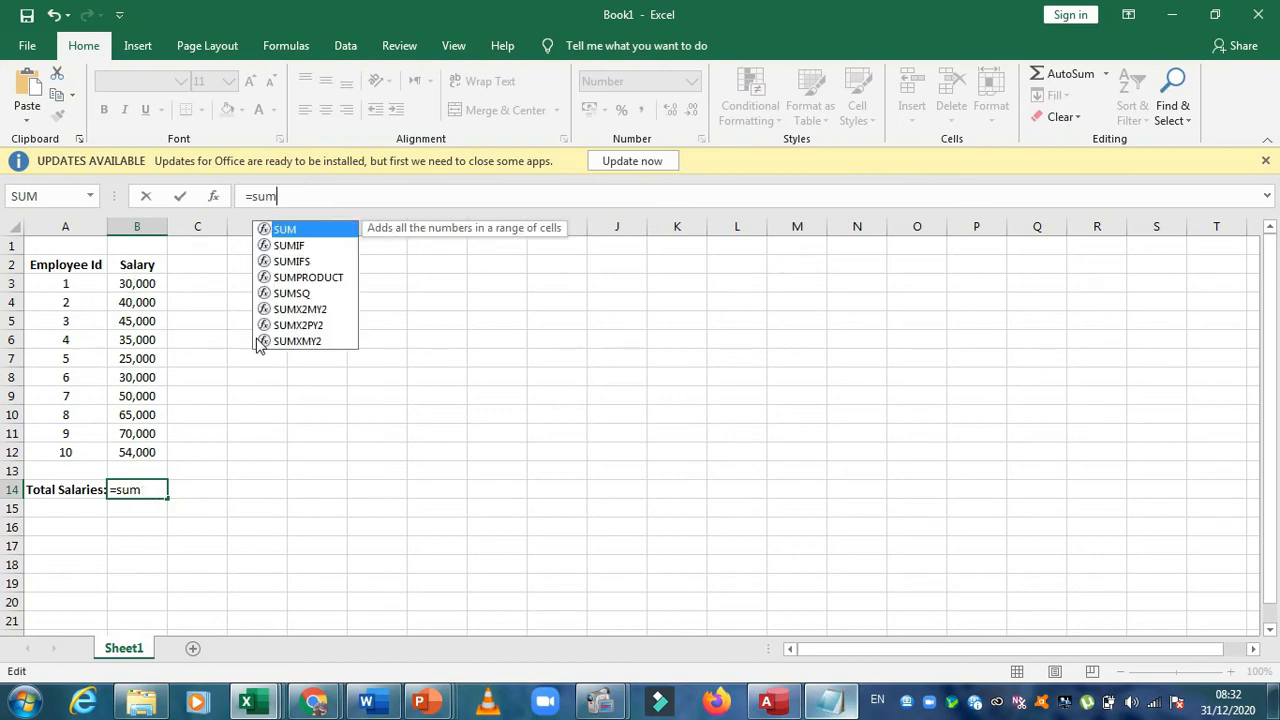
{"action": "left_click", "coordinate": [256, 338]}
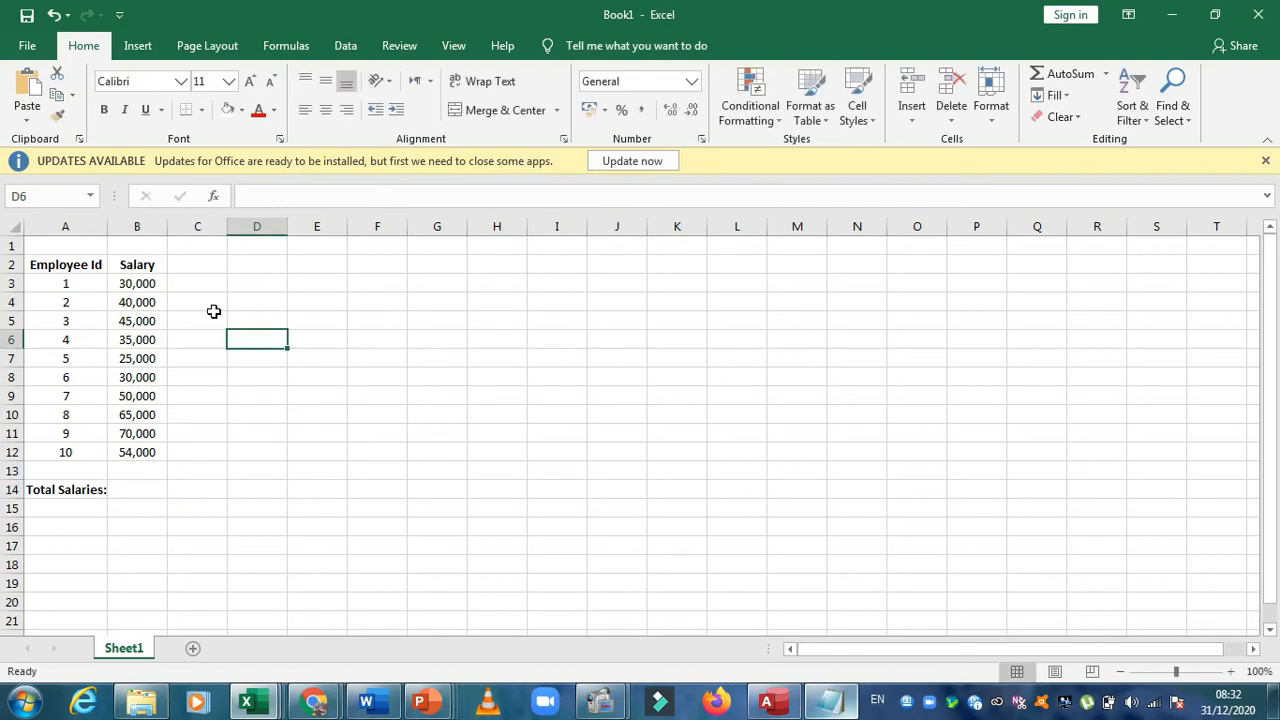
Check which cells hold the first and last salaries, B3 and B12
{"action": "left_click", "coordinate": [151, 283]}
{"action": "left_click_drag", "start_coordinate": [151, 283], "coordinate": [242, 337]}
{"action": "left_click", "coordinate": [180, 297]}
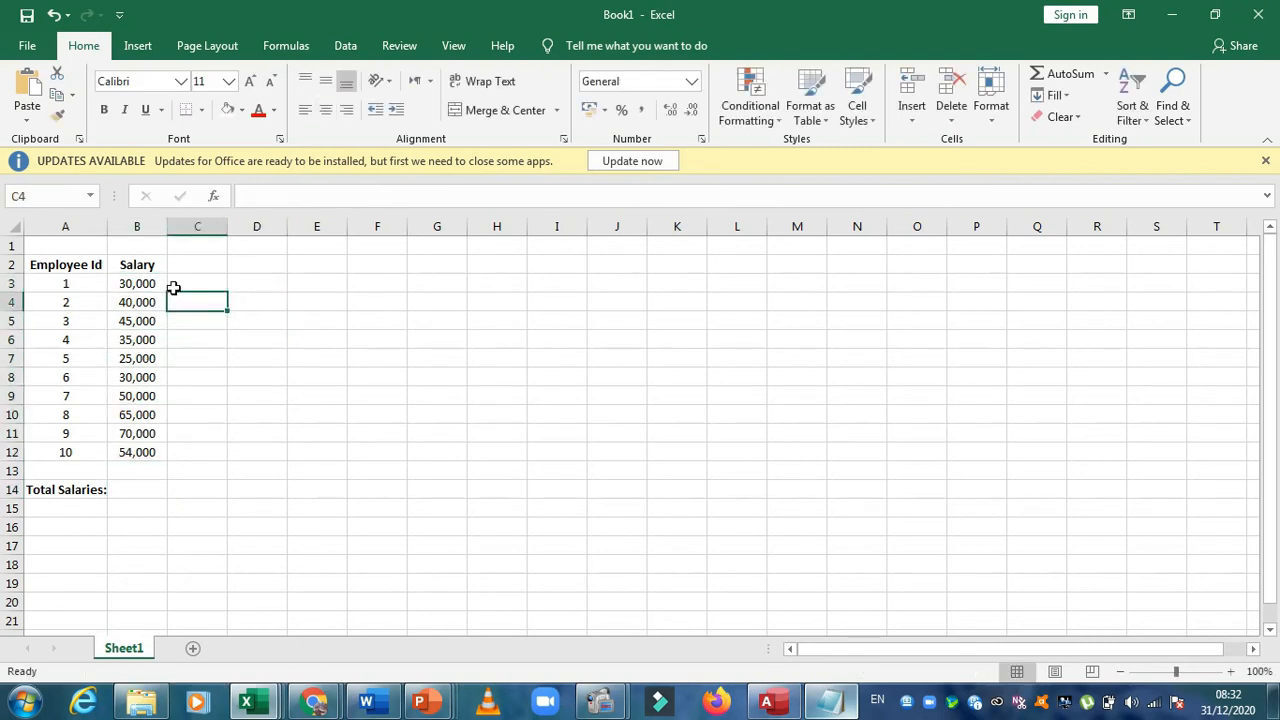
{"action": "left_click", "coordinate": [157, 285]}
{"action": "left_click", "coordinate": [140, 451]}
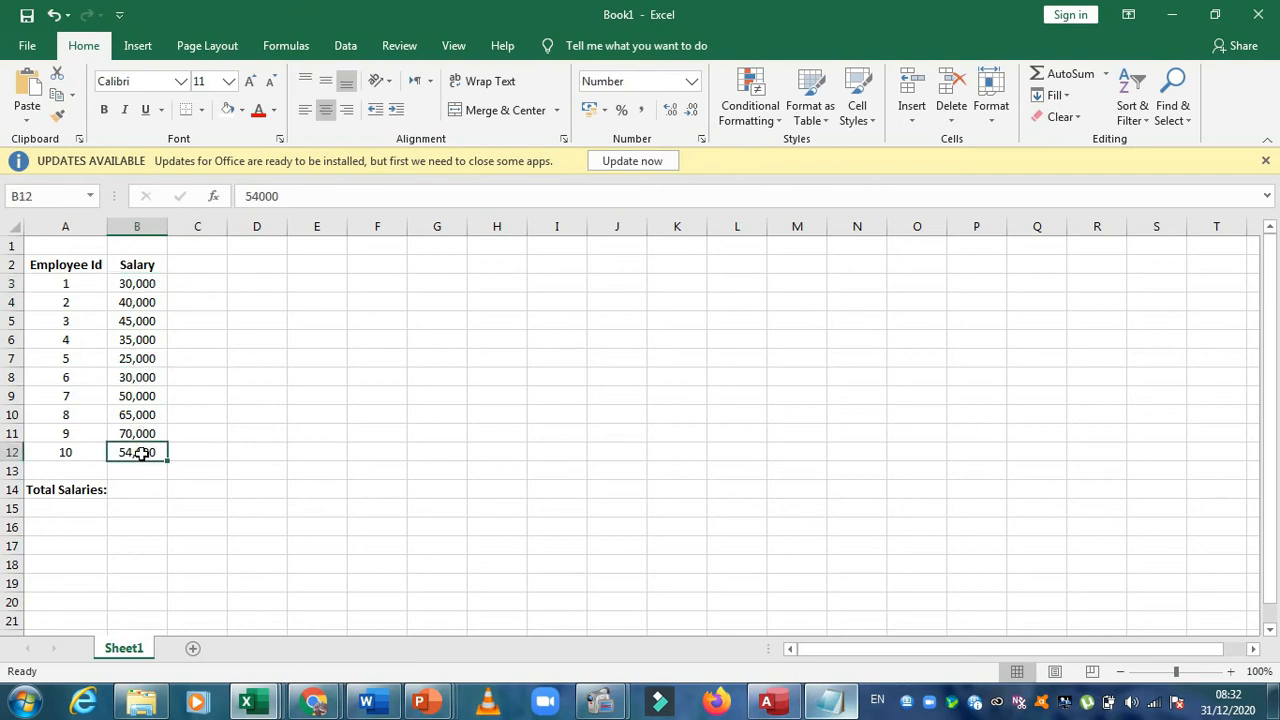
Start defining a new name and set its scope to Sheet1
{"action": "left_click", "coordinate": [290, 45]}
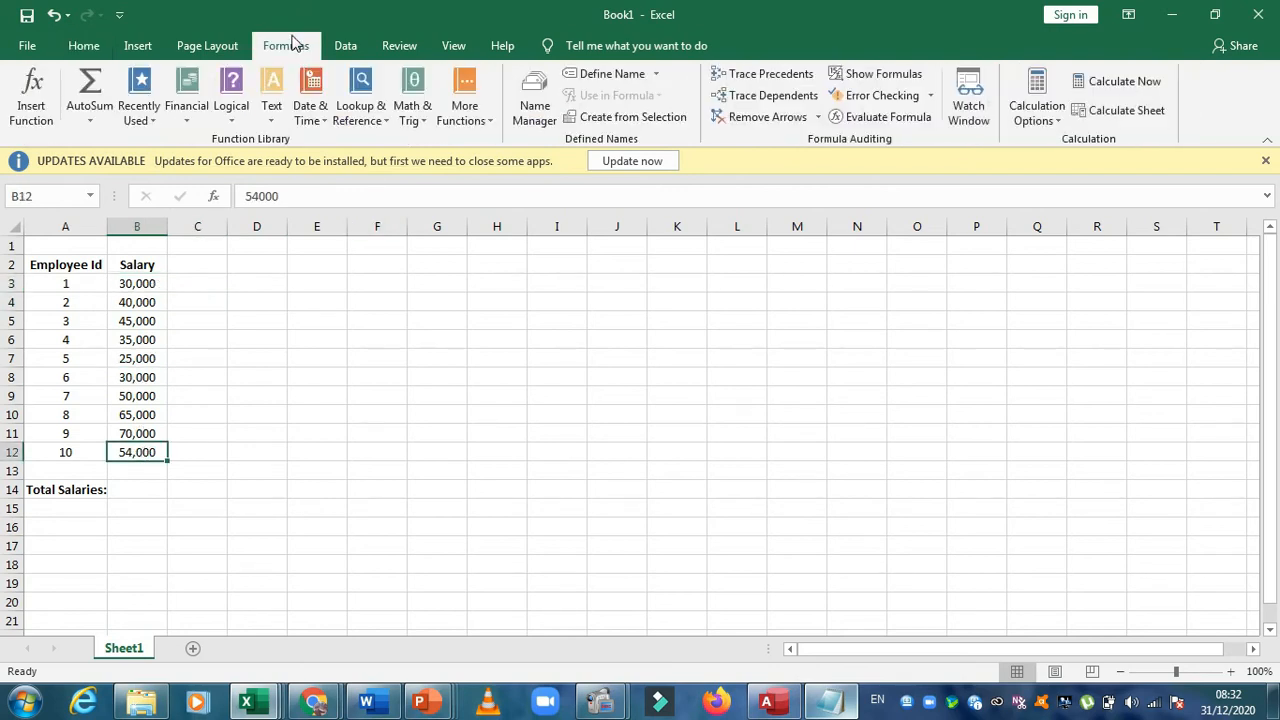
{"action": "left_click", "coordinate": [607, 74]}
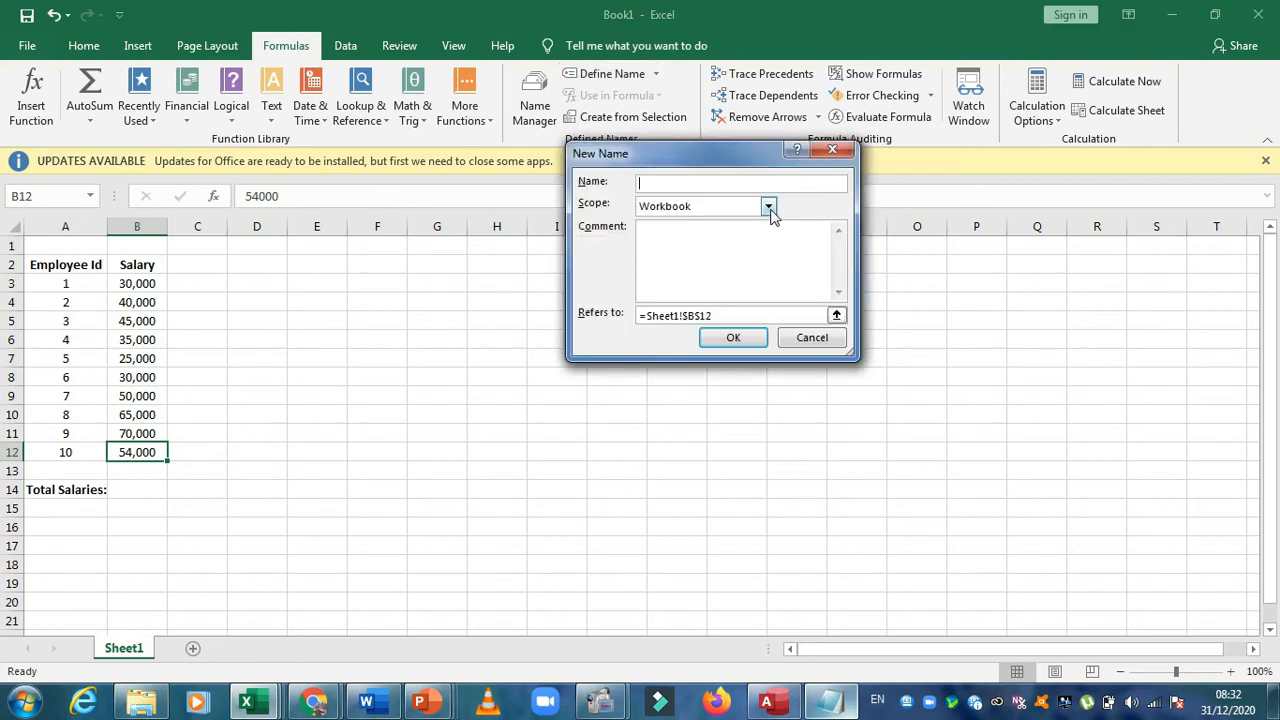
{"action": "left_click", "coordinate": [768, 206]}
{"action": "left_click", "coordinate": [707, 236]}
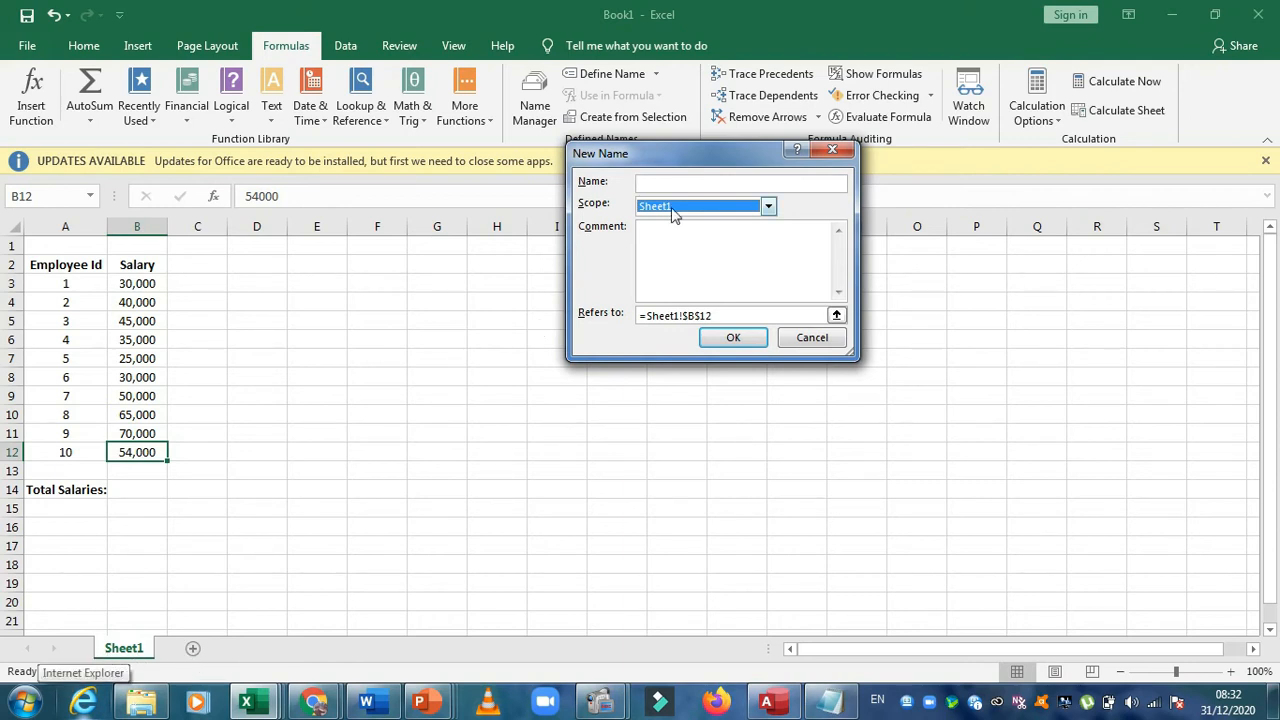
Make the new name refer to the range B3:B12, name it salaries and save it
{"action": "left_click", "coordinate": [724, 316]}
{"action": "key", "text": "BackSpace"}
{"action": "key", "text": "BackSpace"}
{"action": "key", "text": "BackSpace"}
{"action": "key", "text": "BackSpace"}
{"action": "key", "text": "BackSpace"}
{"action": "key", "text": "BackSpace"}
{"action": "key", "text": "BackSpace"}
{"action": "key", "text": "BackSpace"}
{"action": "key", "text": "BackSpace"}
{"action": "key", "text": "BackSpace"}
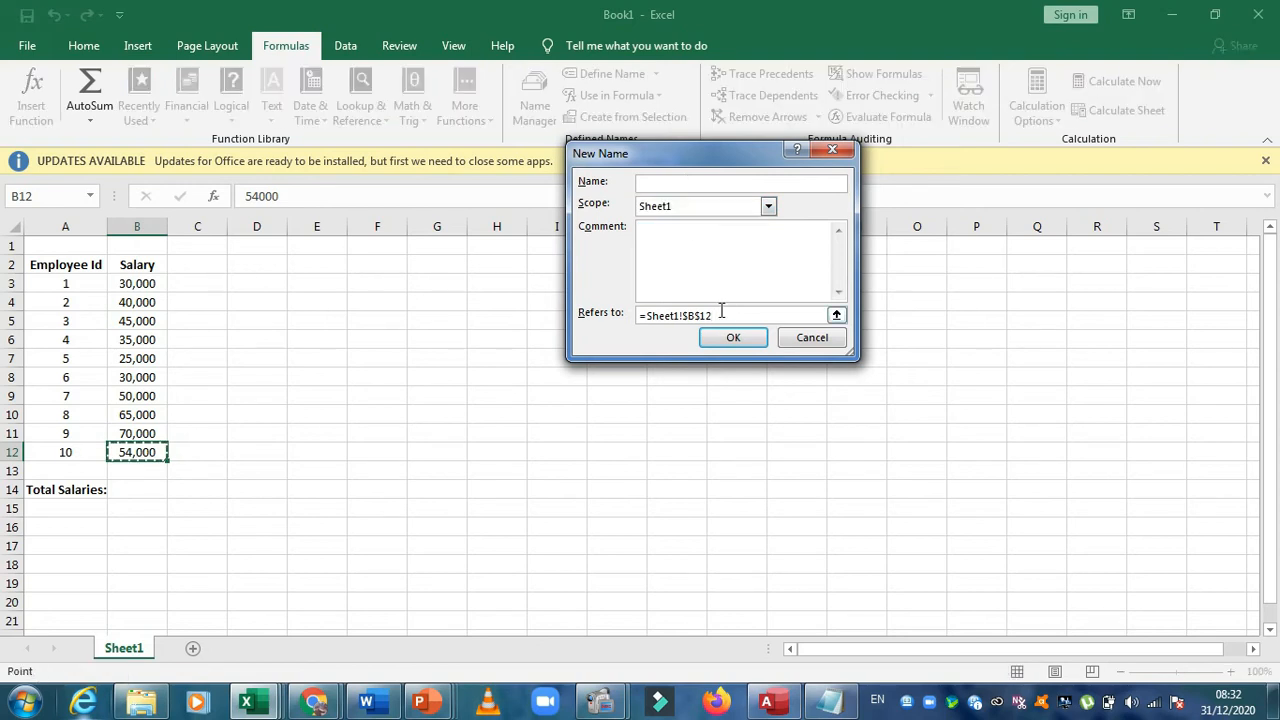
{"action": "key", "text": "BackSpace"}
{"action": "key", "text": "BackSpace"}
{"action": "key", "text": "BackSpace"}
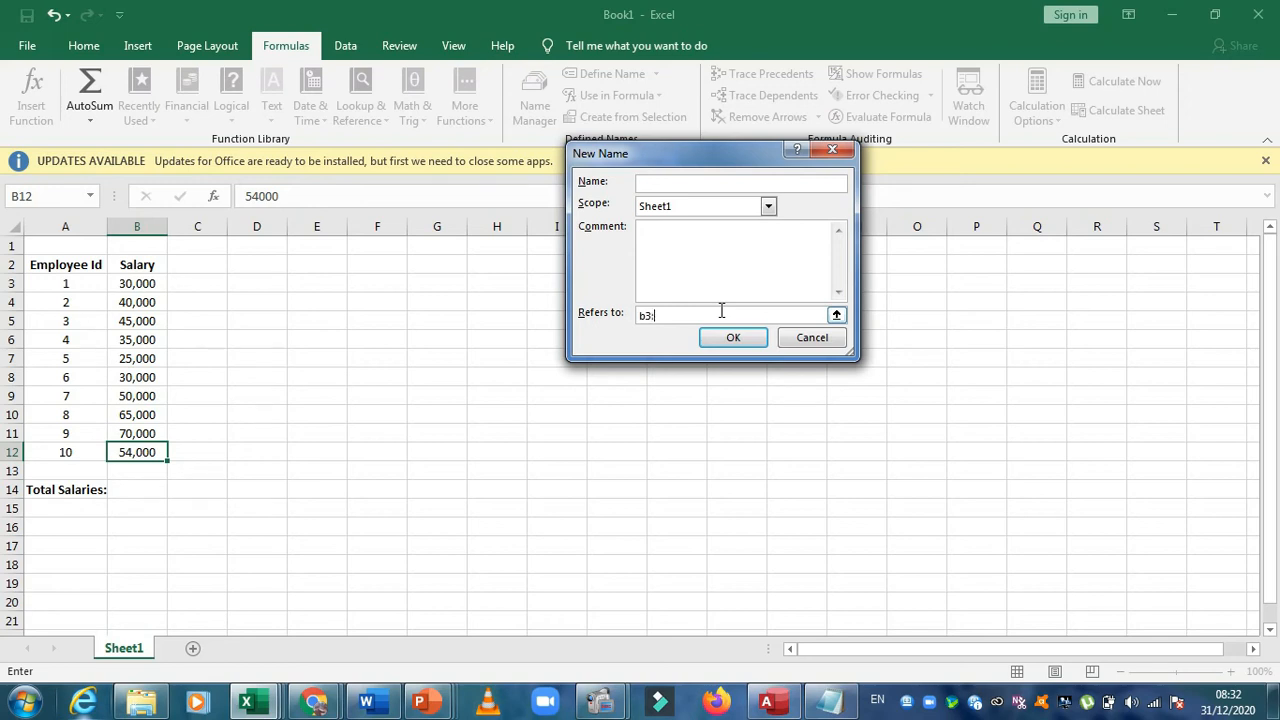
{"action": "left_click", "coordinate": [731, 183]}
{"action": "left_click", "coordinate": [733, 337]}
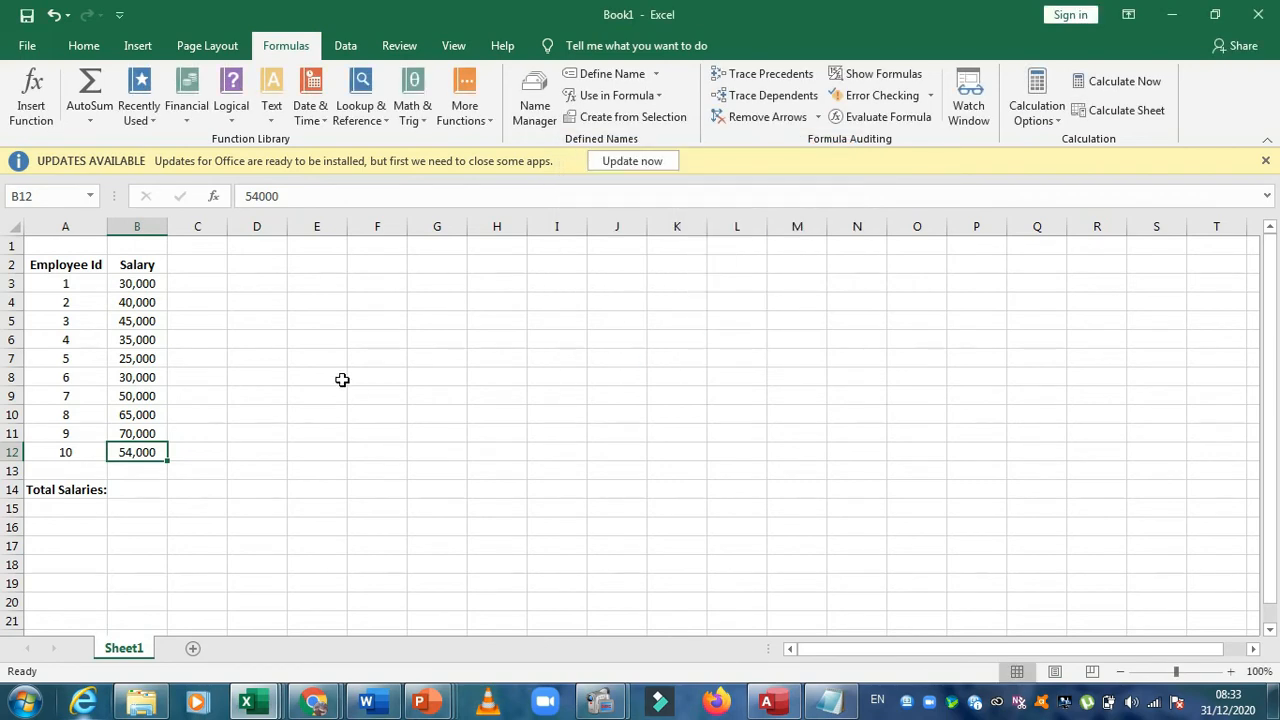
Total the salaries in cell B14 using the named range with the formula =SUM(salaries)
{"action": "left_click", "coordinate": [135, 487]}
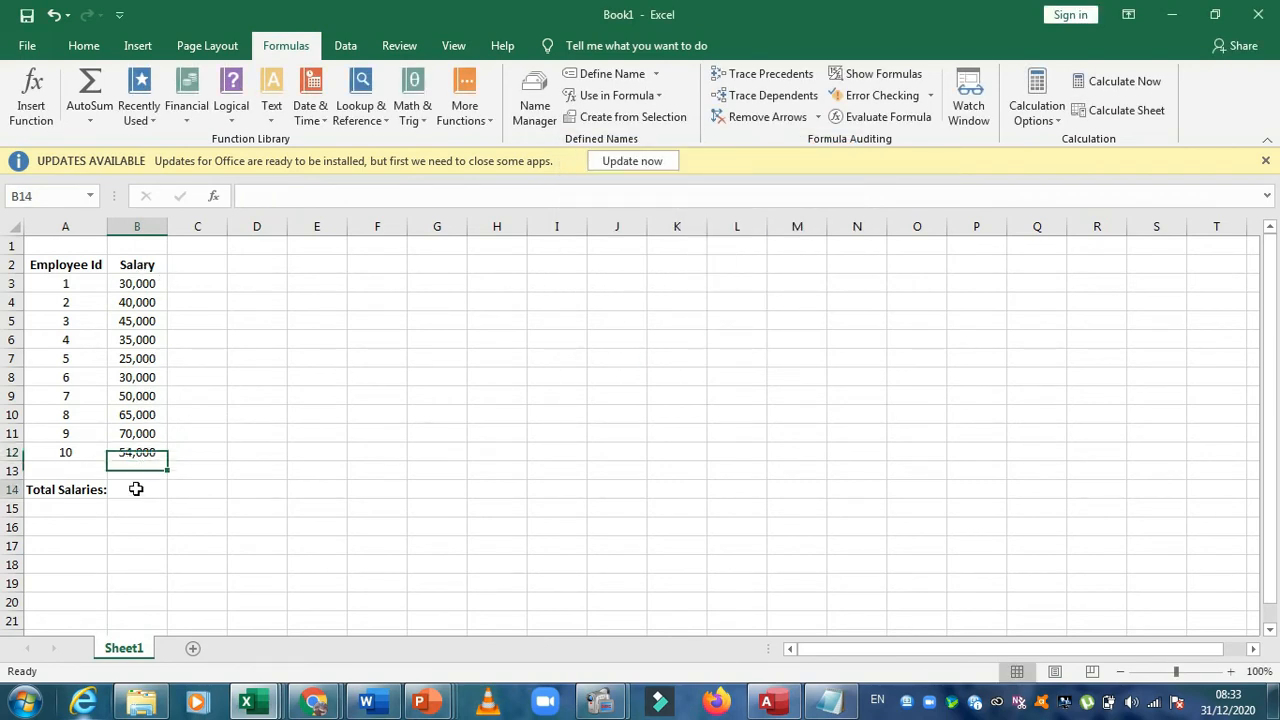
{"action": "left_click", "coordinate": [271, 200]}
{"action": "type", "text": "=su"}
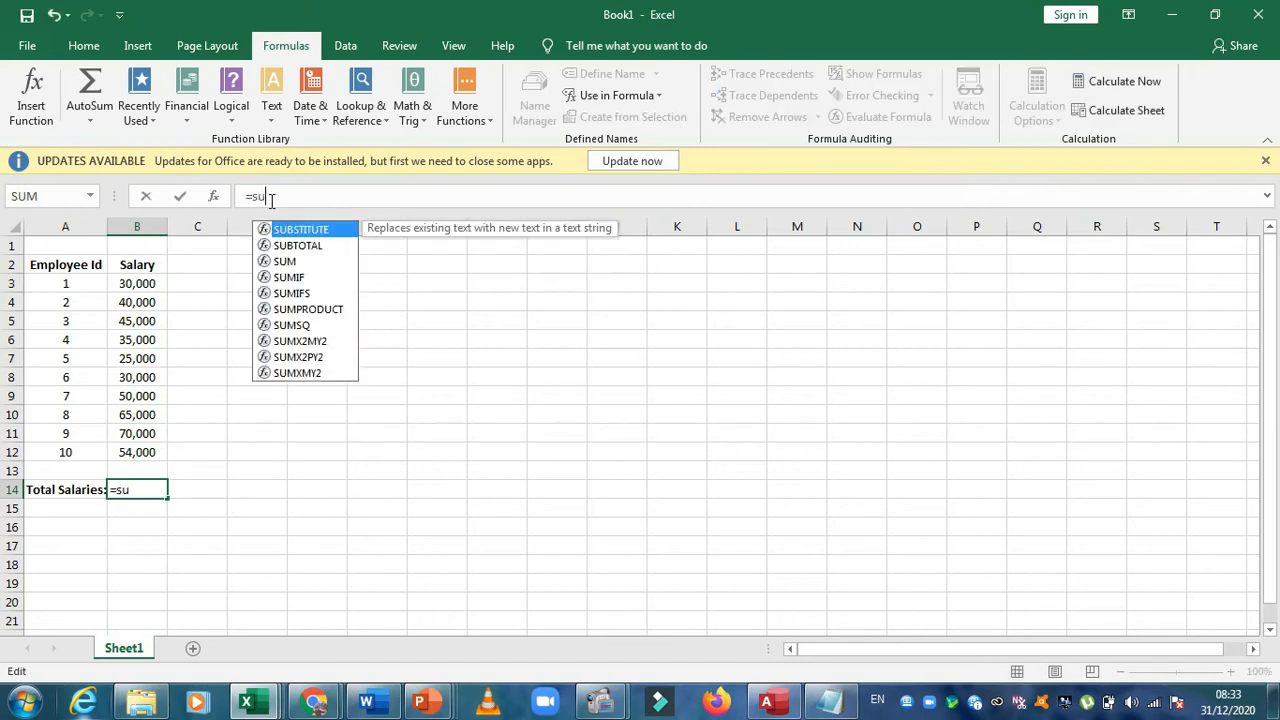
{"action": "type", "text": "m("}
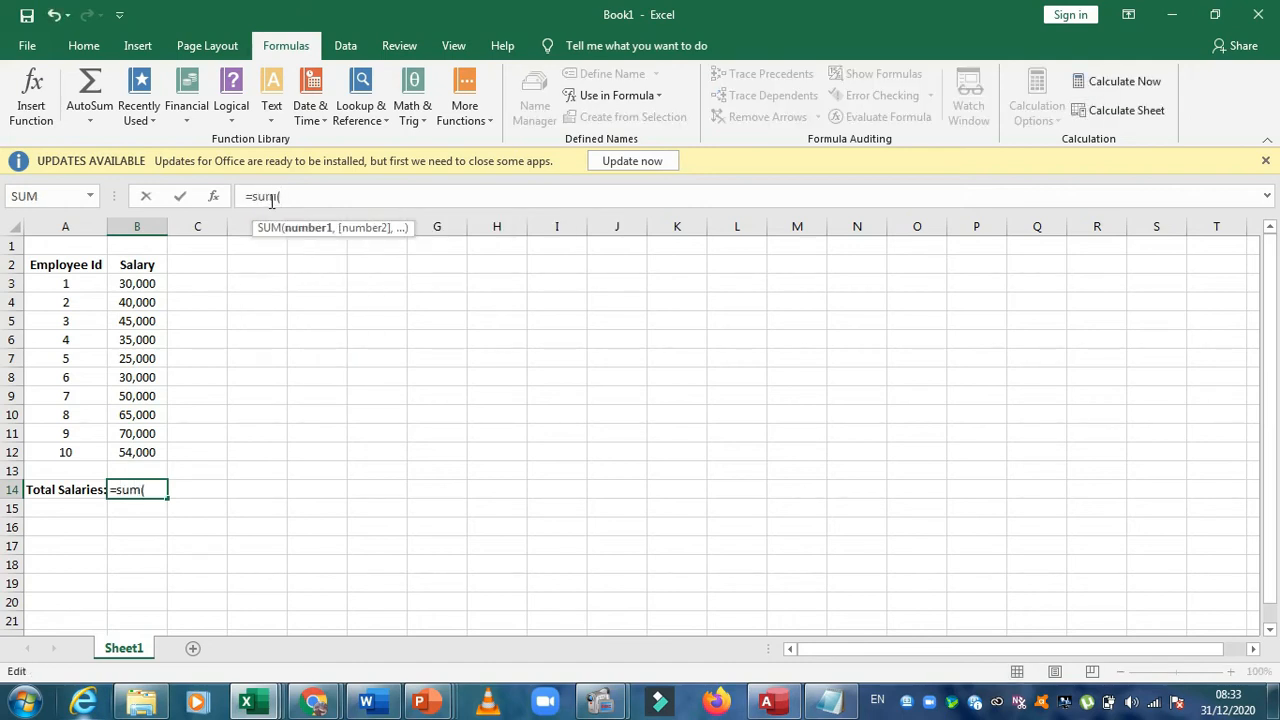
{"action": "type", "text": "sala"}
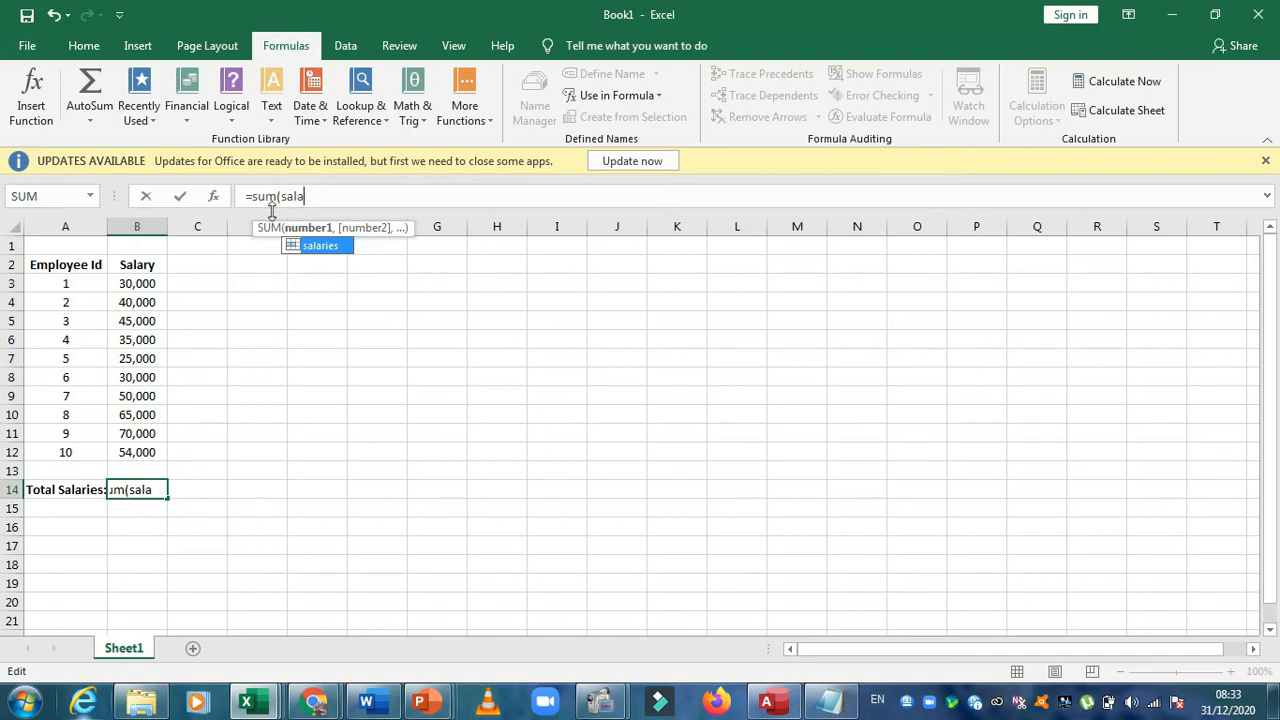
{"action": "type", "text": "ries)"}
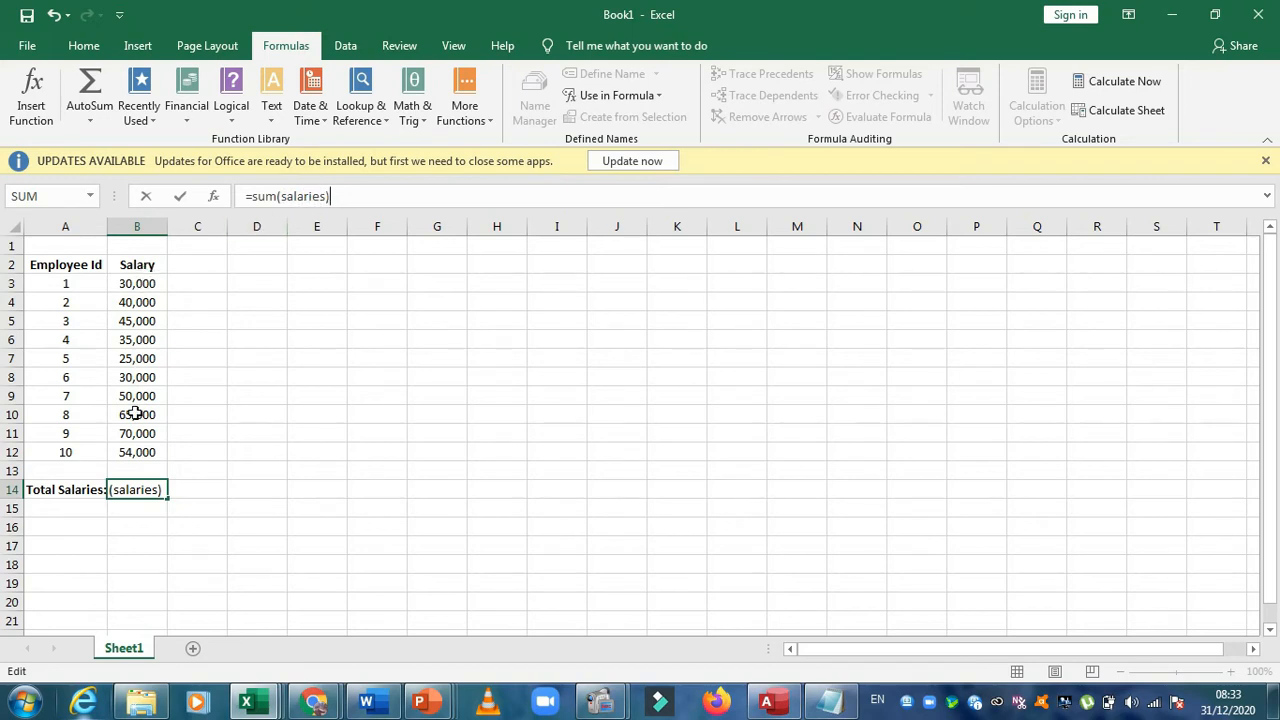
{"action": "left_click", "coordinate": [322, 196]}
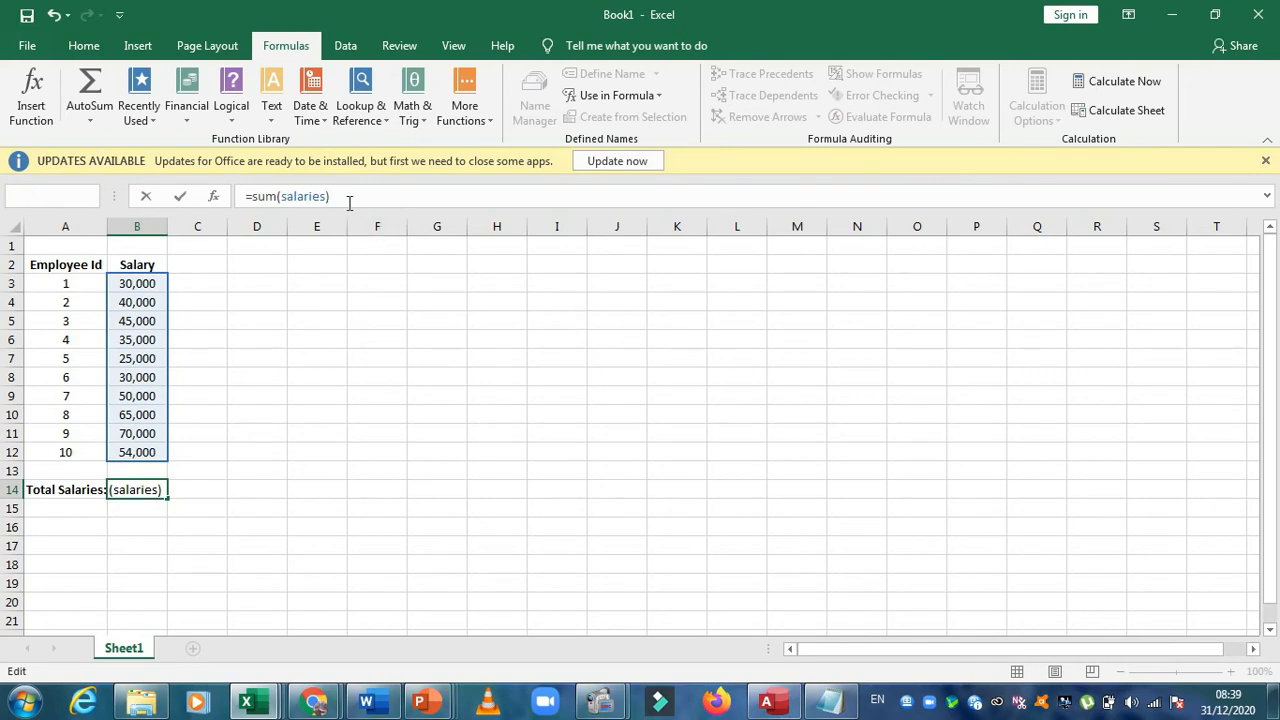
{"action": "key", "text": "Return"}
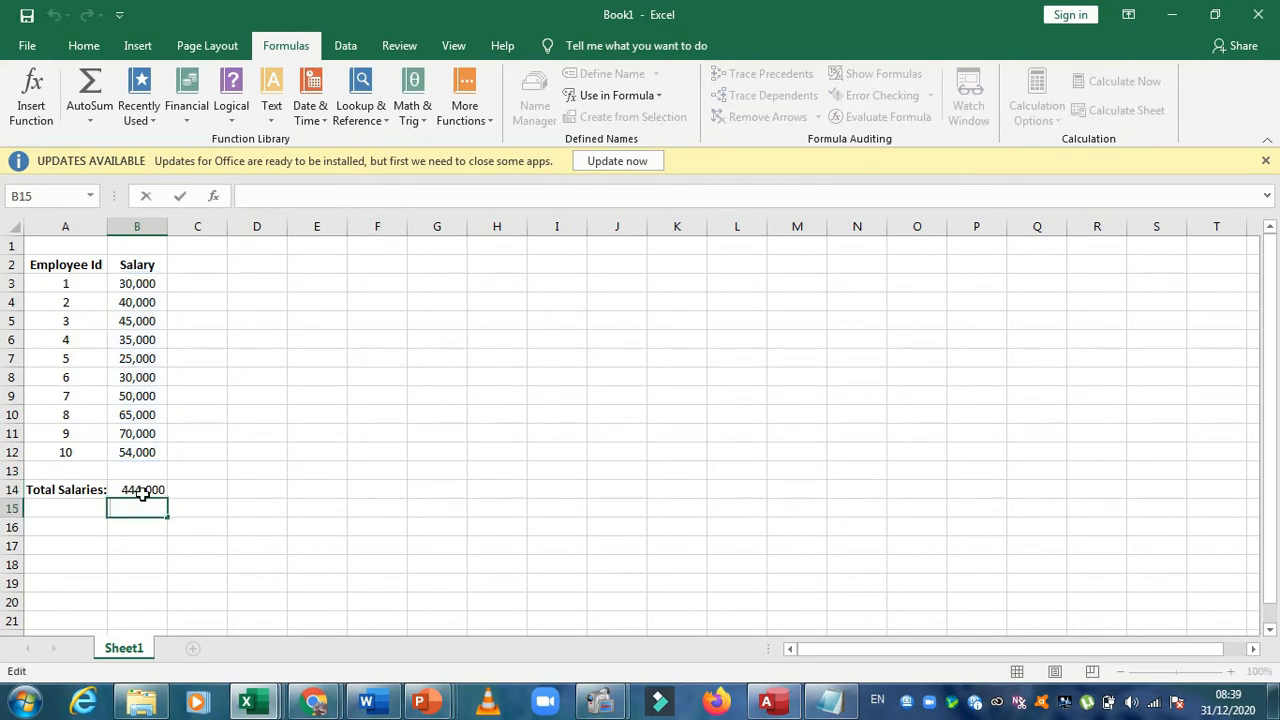
{"action": "left_click", "coordinate": [140, 490]}
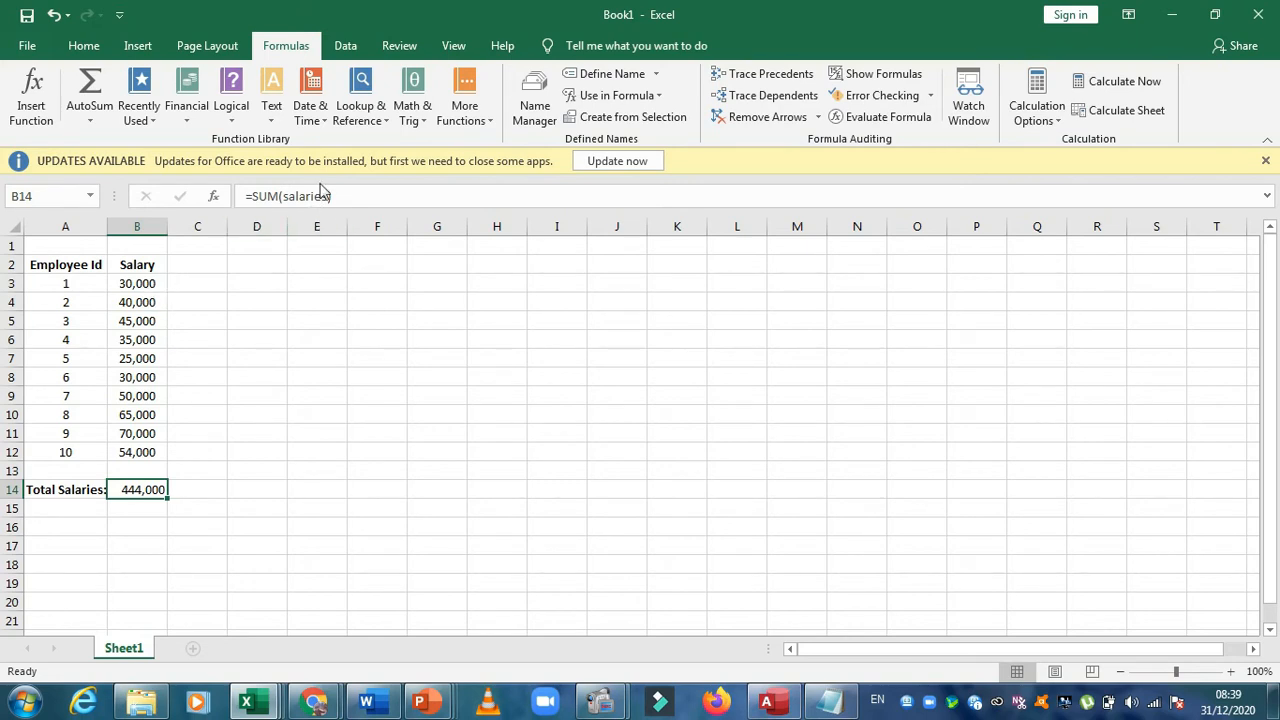
{"action": "left_click", "coordinate": [202, 455]}
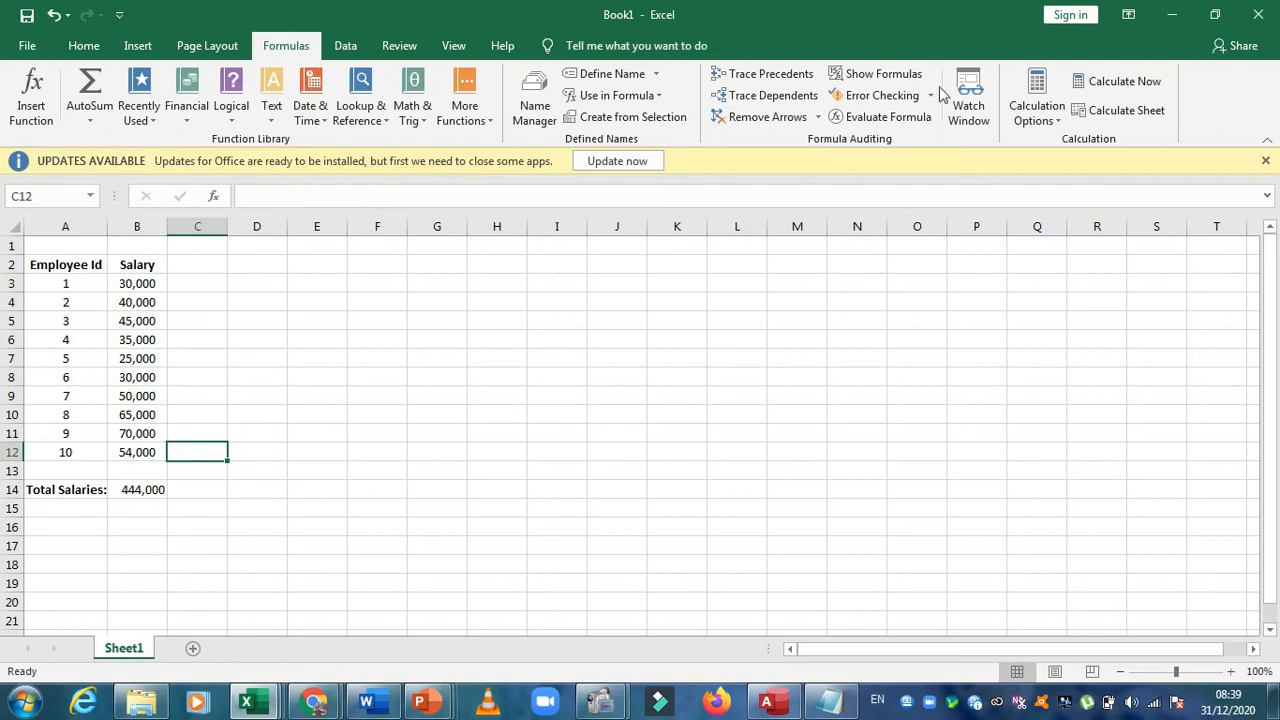
{"action": "left_click_drag", "start_coordinate": [238, 8], "coordinate": [230, 35]}
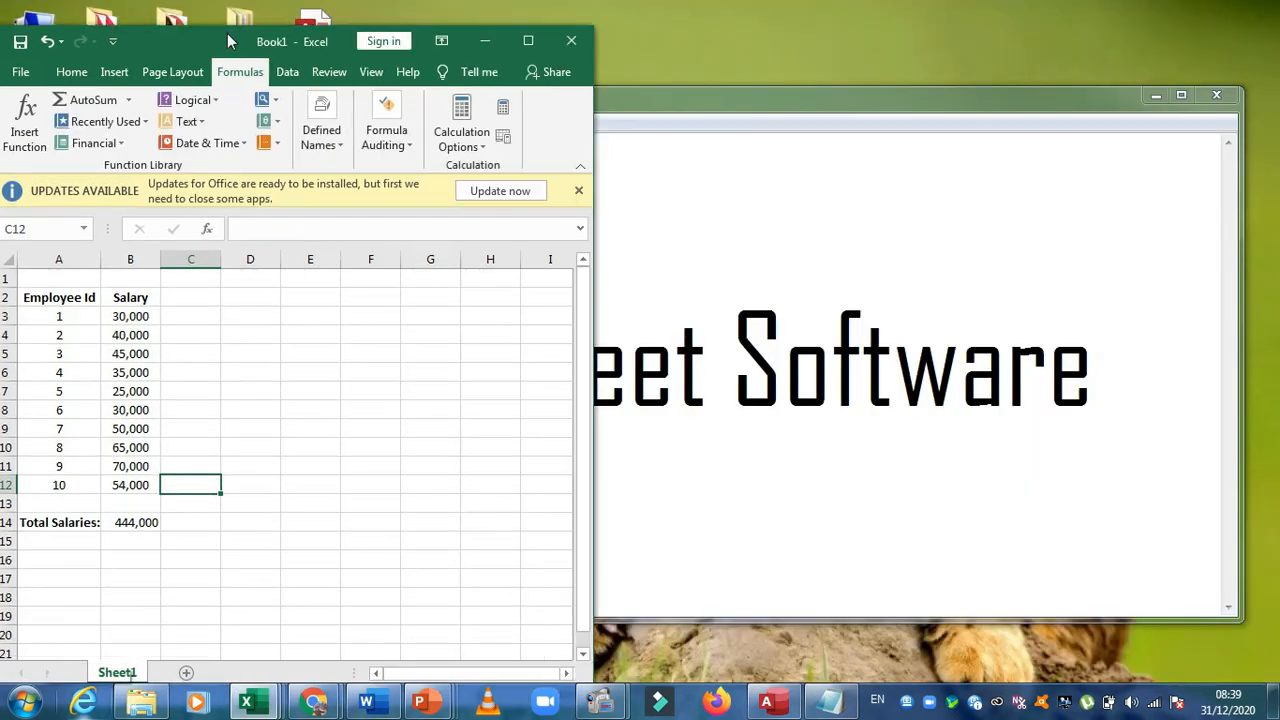
{"action": "left_click", "coordinate": [514, 34]}
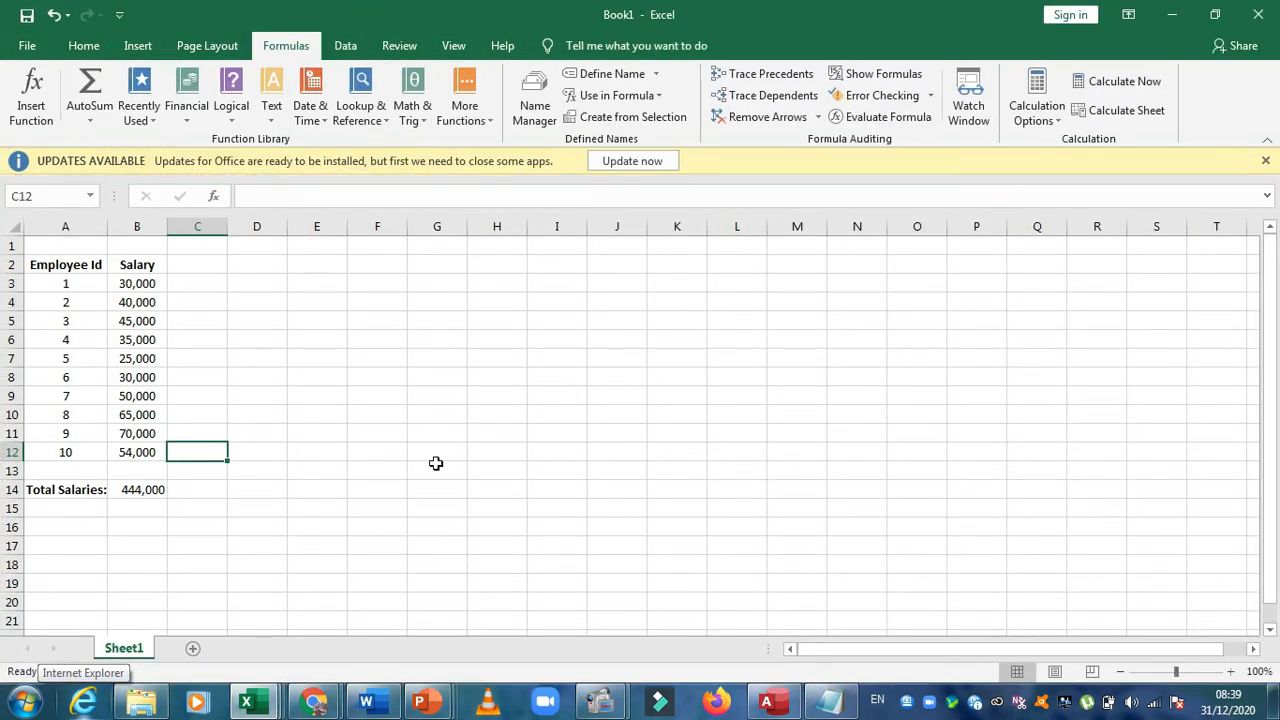
{"action": "left_click", "coordinate": [101, 50]}
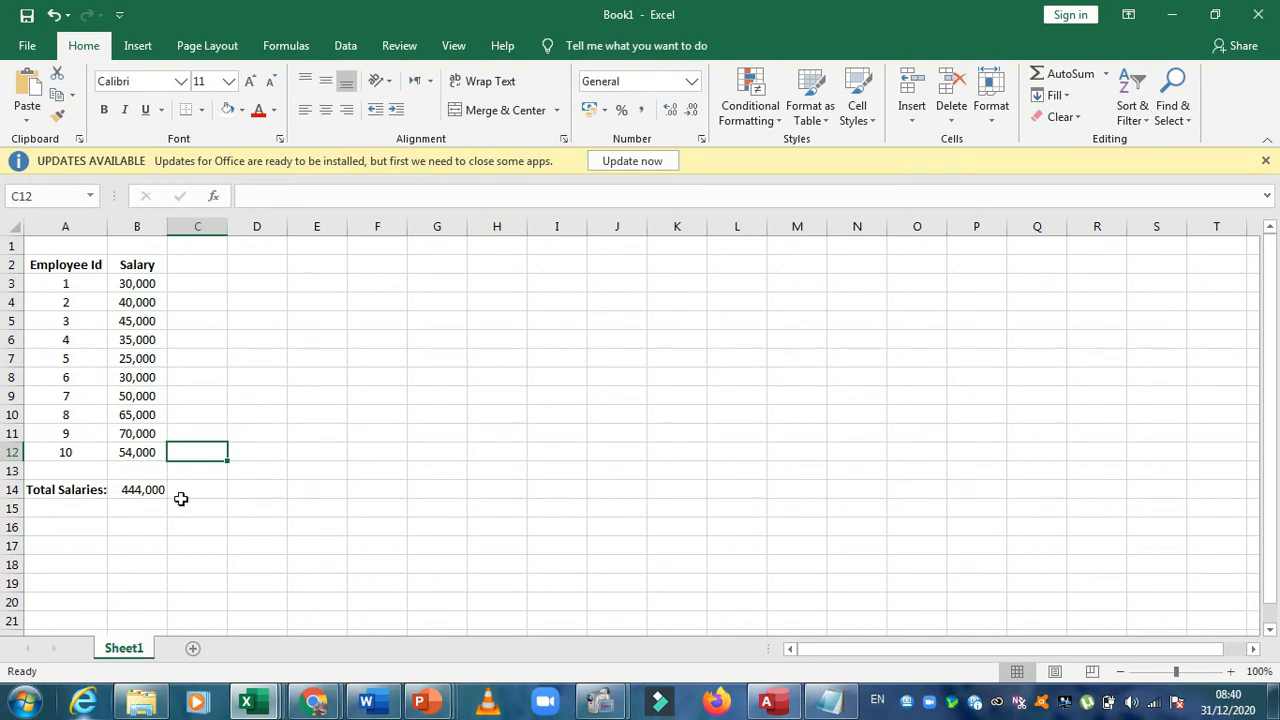
{"action": "right_click", "coordinate": [139, 653]}
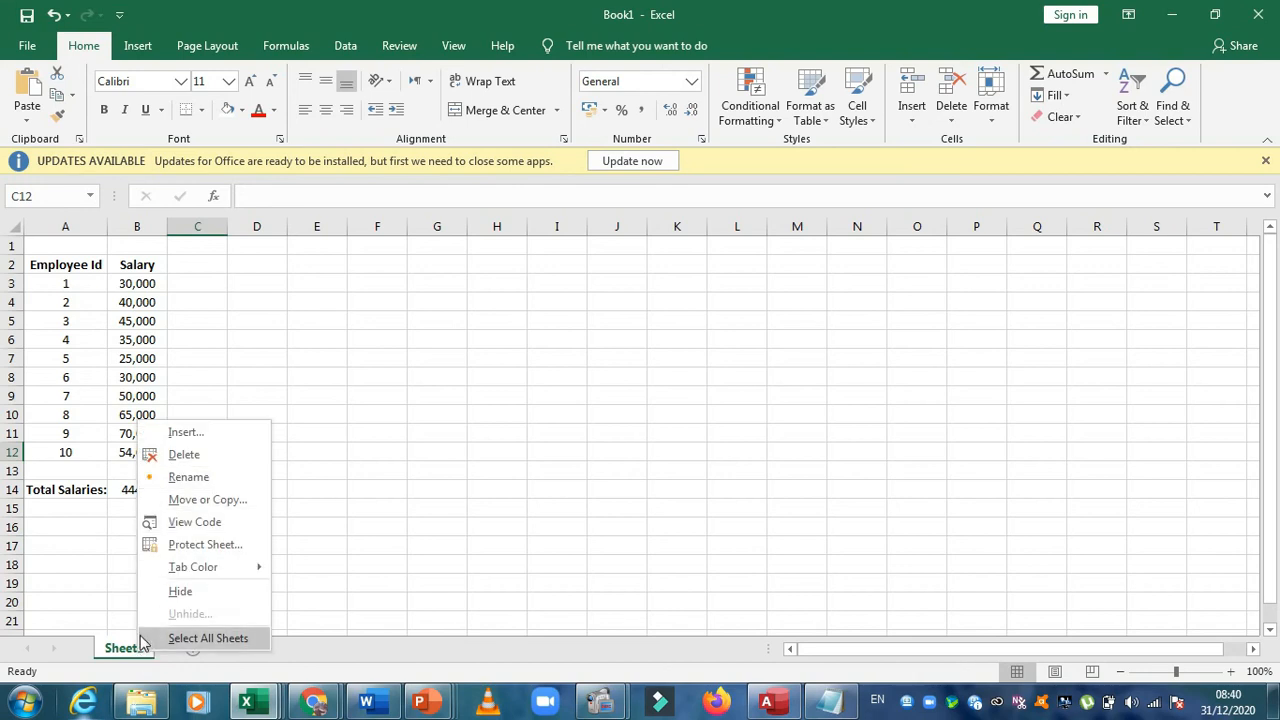
{"action": "left_click", "coordinate": [111, 567]}
Add a second worksheet to the workbook after Sheet1
{"action": "left_click", "coordinate": [191, 650]}
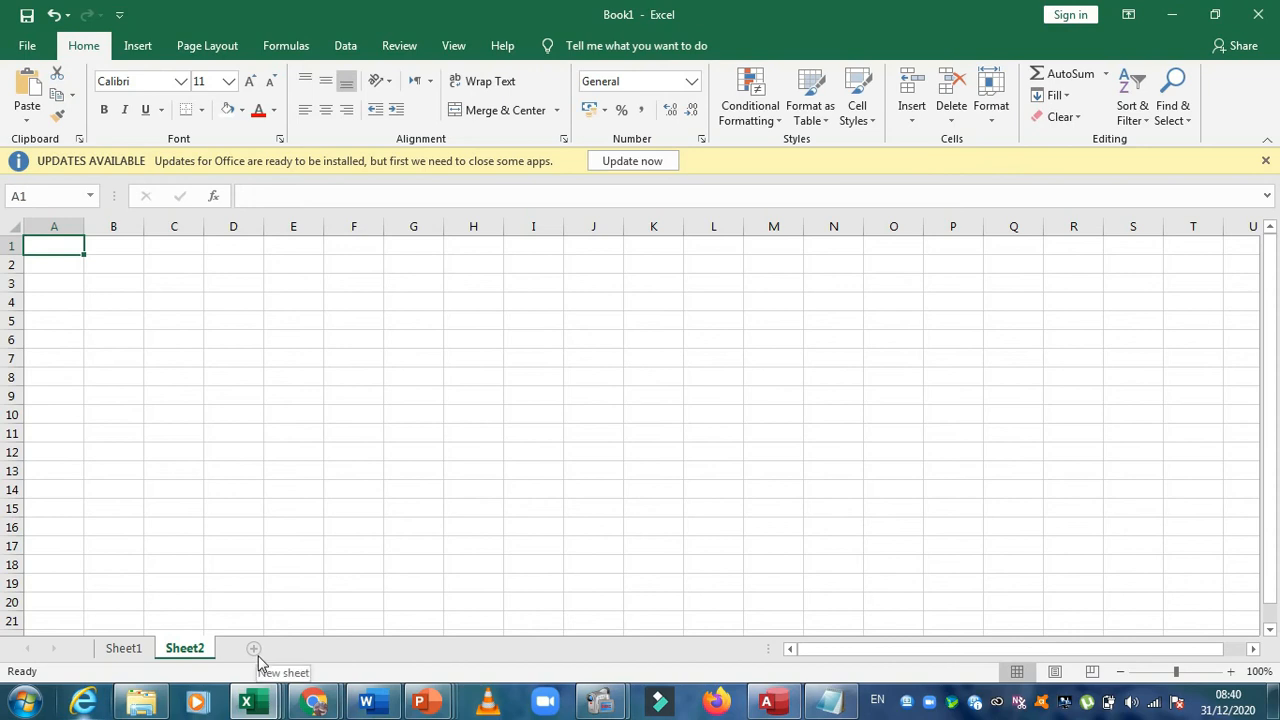
{"action": "left_click", "coordinate": [249, 420]}
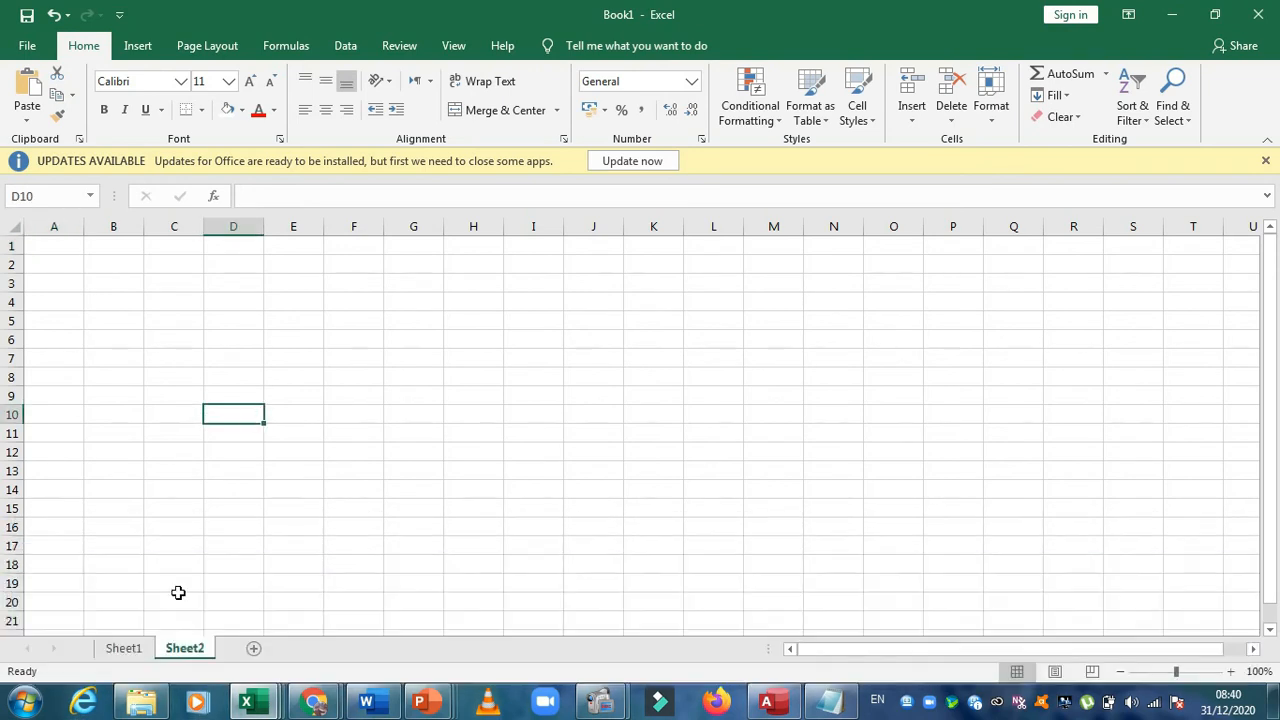
{"action": "mouse_move", "coordinate": [135, 665]}
{"action": "left_click", "coordinate": [290, 412]}
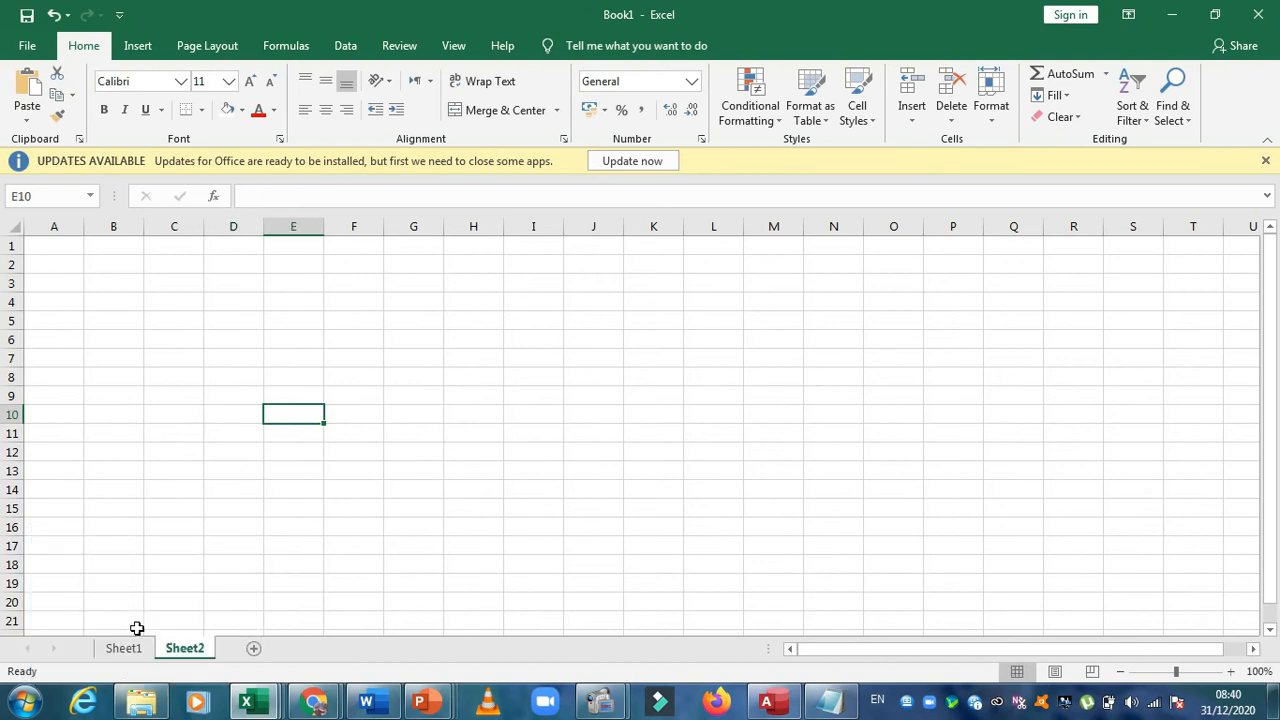
Add a third worksheet to the workbook after Sheet2
{"action": "left_click", "coordinate": [128, 648]}
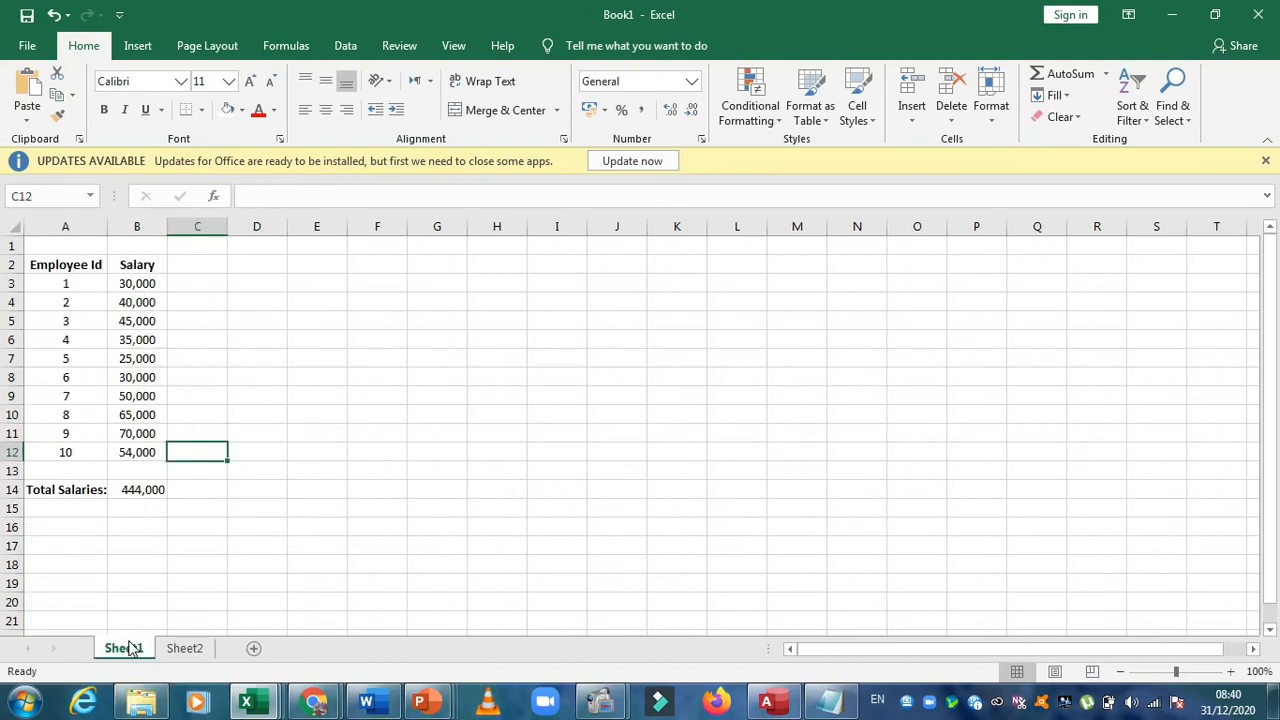
{"action": "left_click", "coordinate": [180, 650]}
{"action": "left_click", "coordinate": [252, 649]}
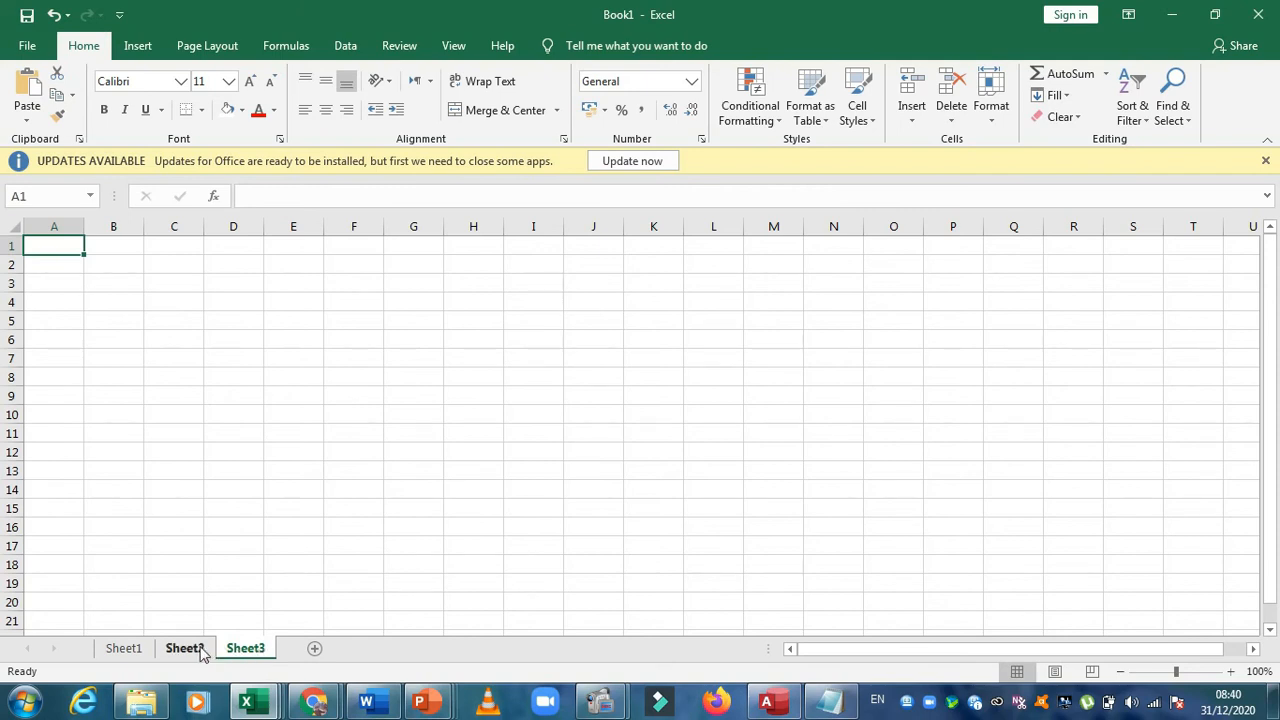
{"action": "right_click", "coordinate": [259, 648]}
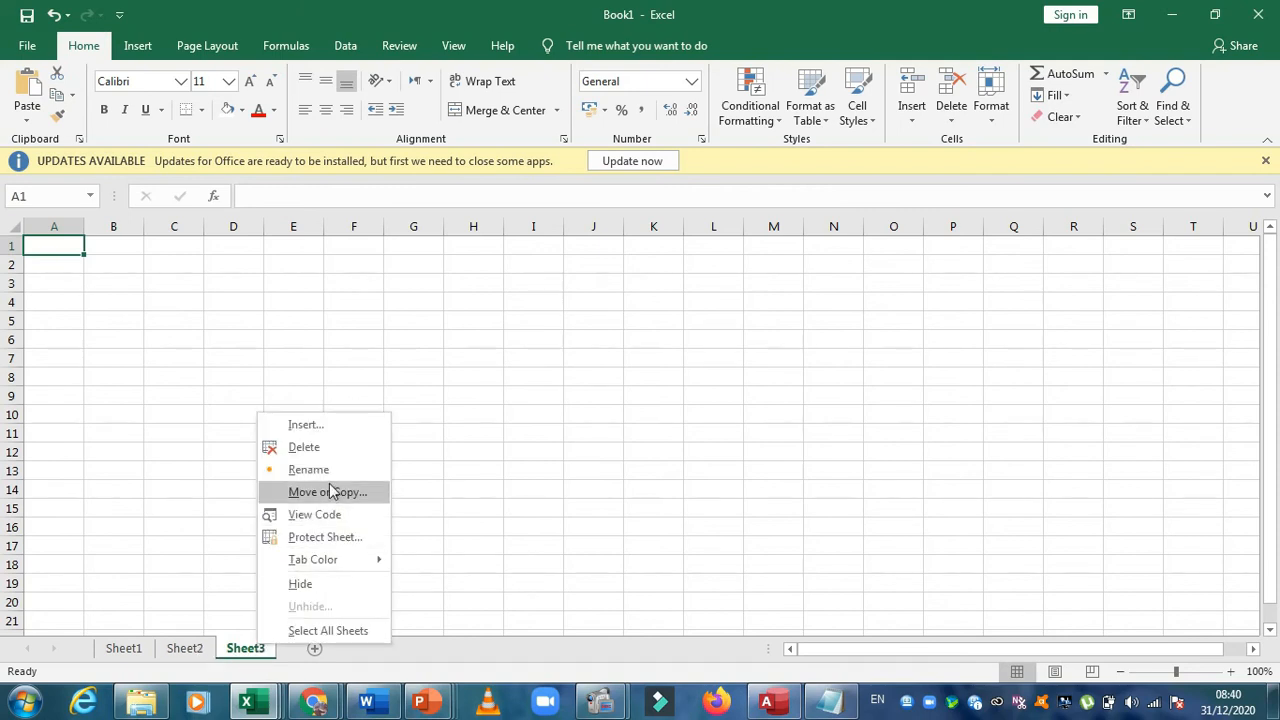
{"action": "left_click", "coordinate": [207, 607]}
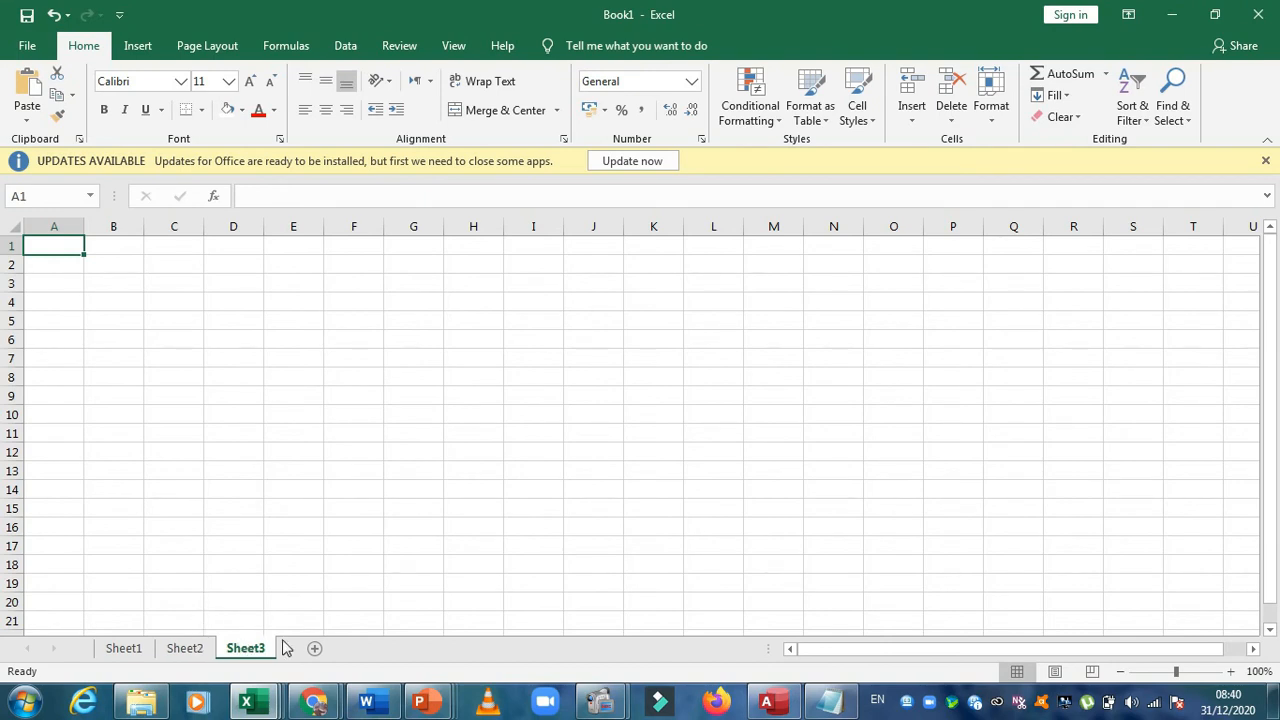
Look through Sheet2, Sheet1 and Sheet3 in turn and return to the salary table on Sheet1
{"action": "left_click", "coordinate": [185, 645]}
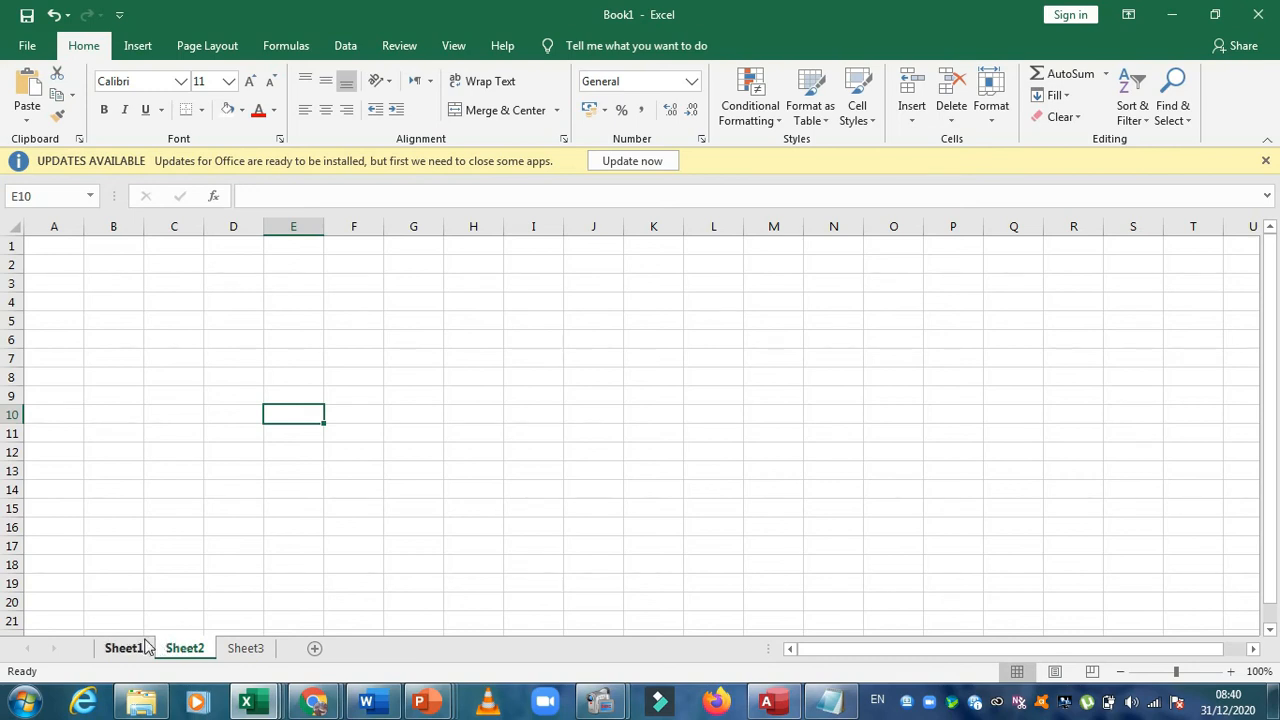
{"action": "left_click", "coordinate": [137, 648]}
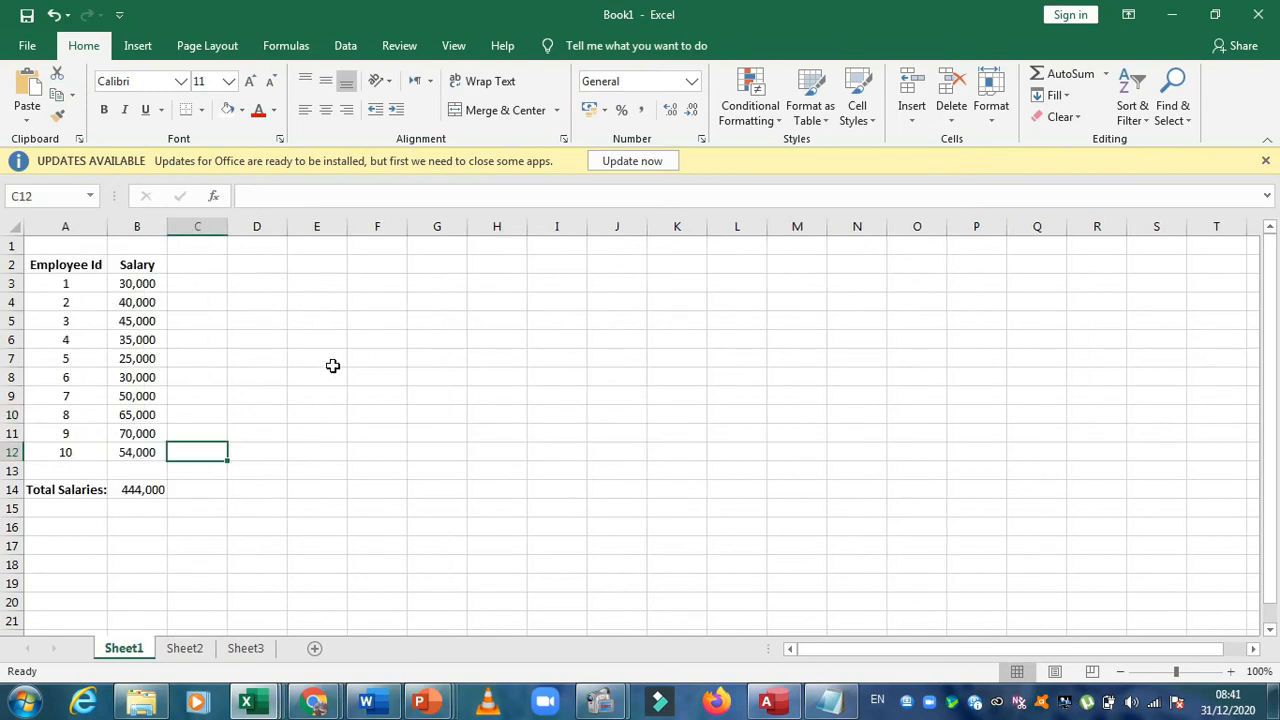
{"action": "left_click", "coordinate": [200, 650]}
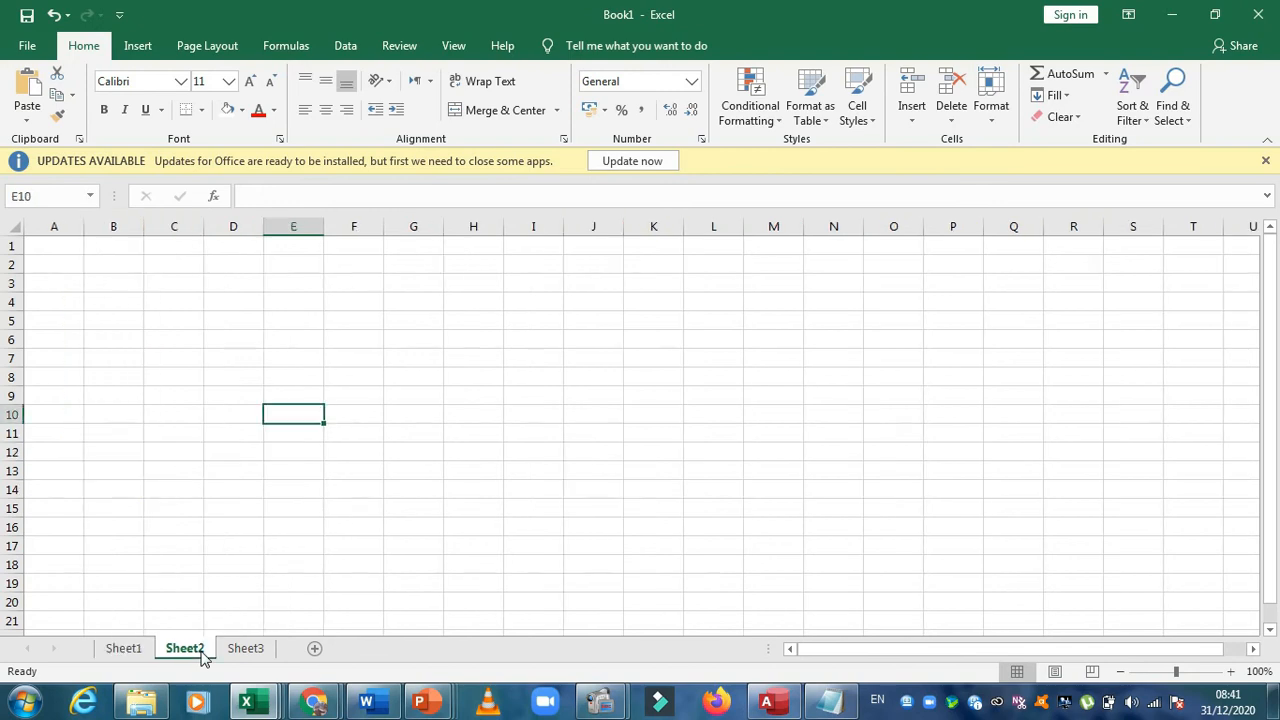
{"action": "left_click", "coordinate": [250, 650]}
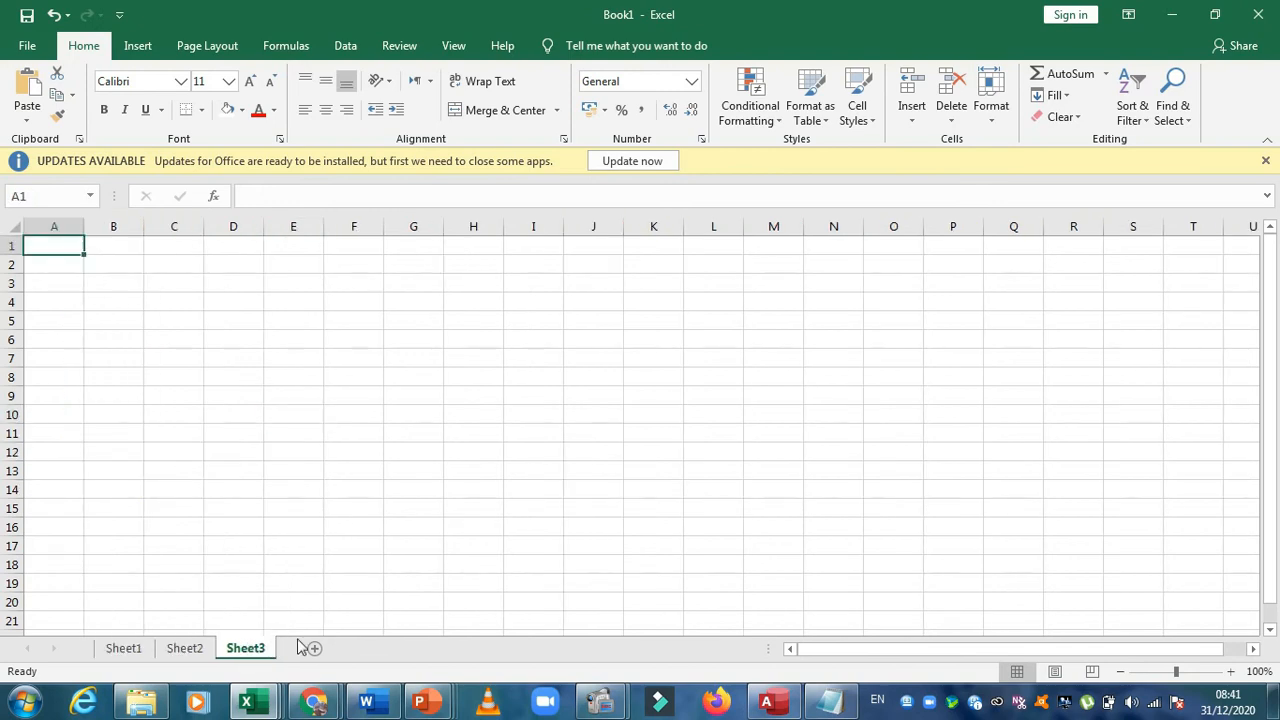
{"action": "left_click", "coordinate": [122, 648]}
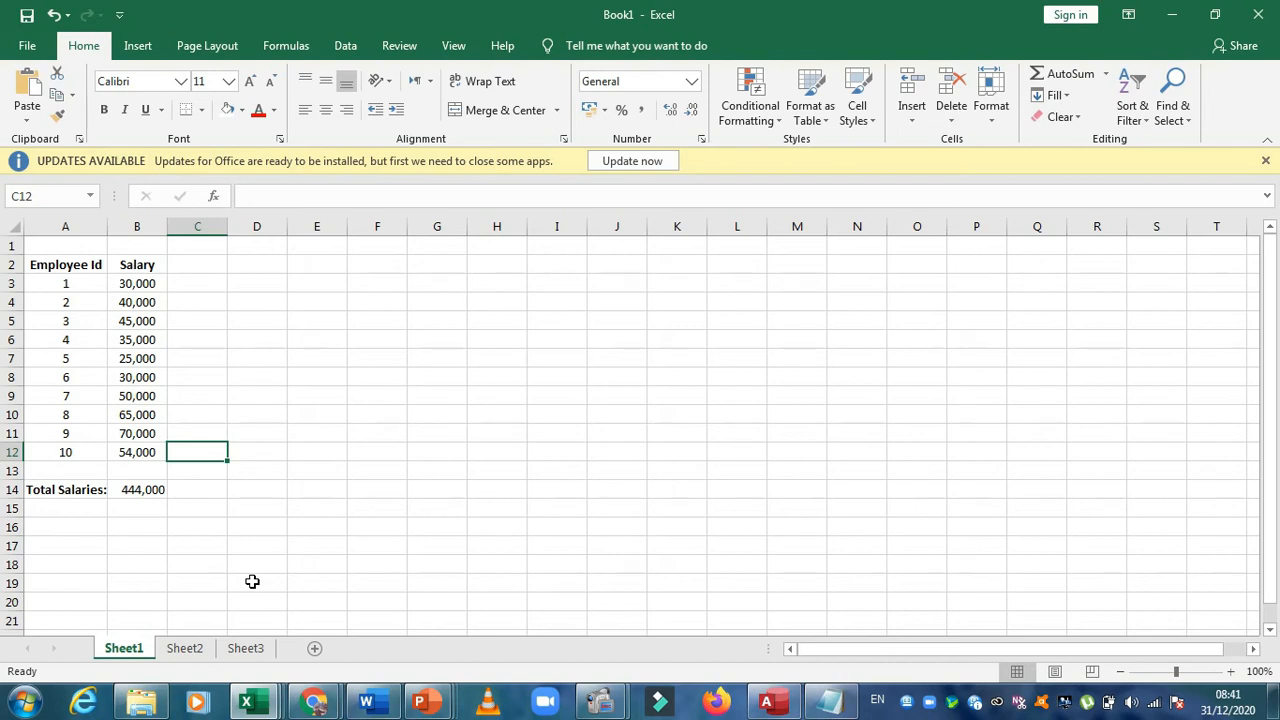
{"action": "left_click", "coordinate": [347, 455]}
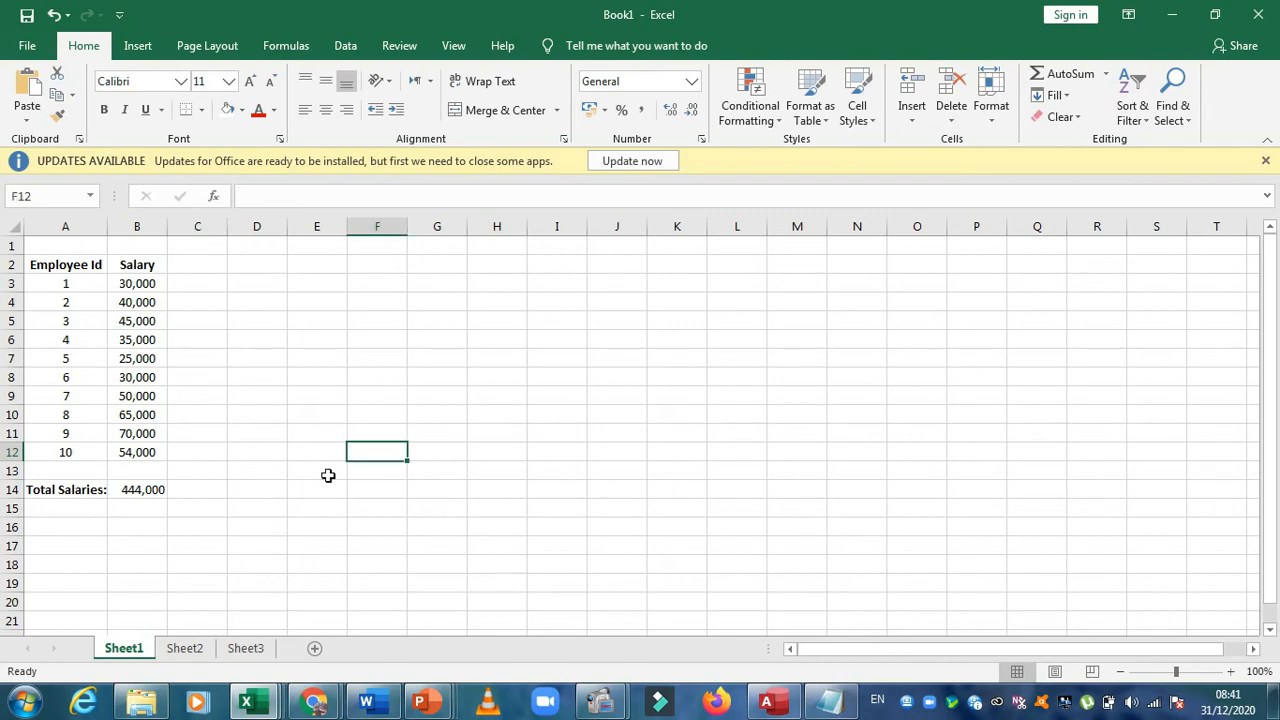
Enter the value 55000 in cell D3 of Sheet2
{"action": "left_click", "coordinate": [186, 648]}
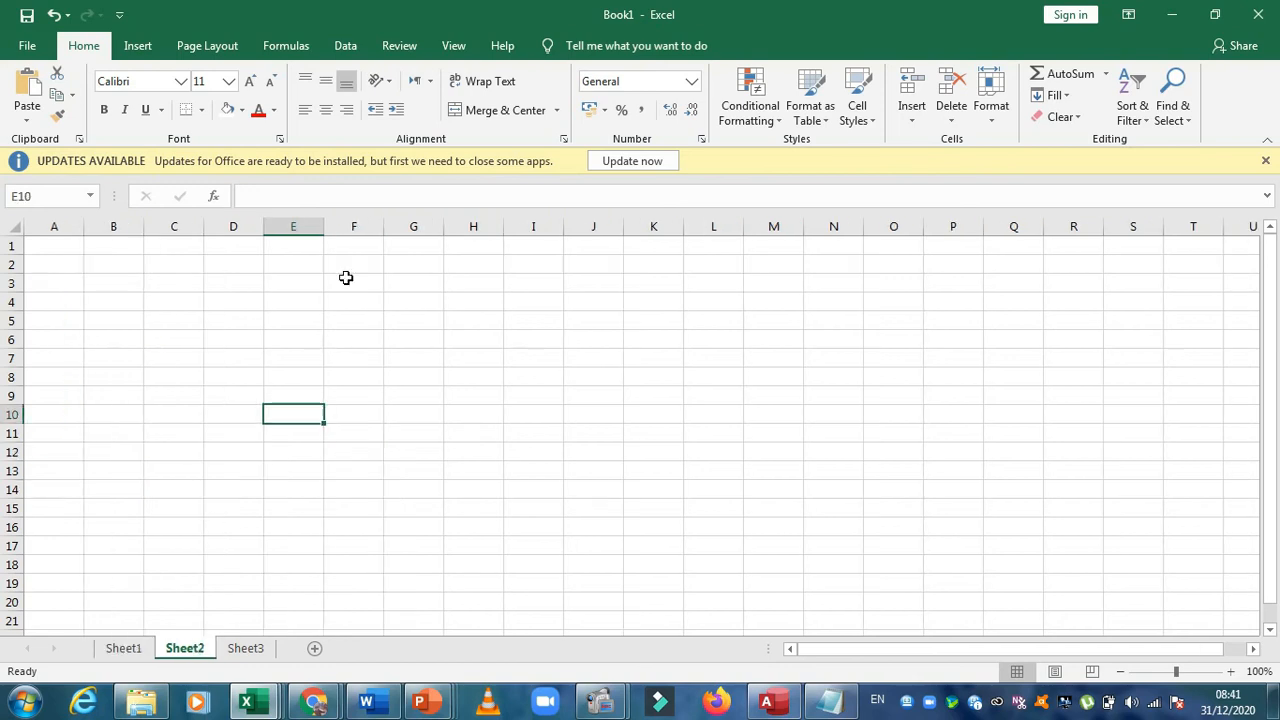
{"action": "left_click", "coordinate": [71, 286]}
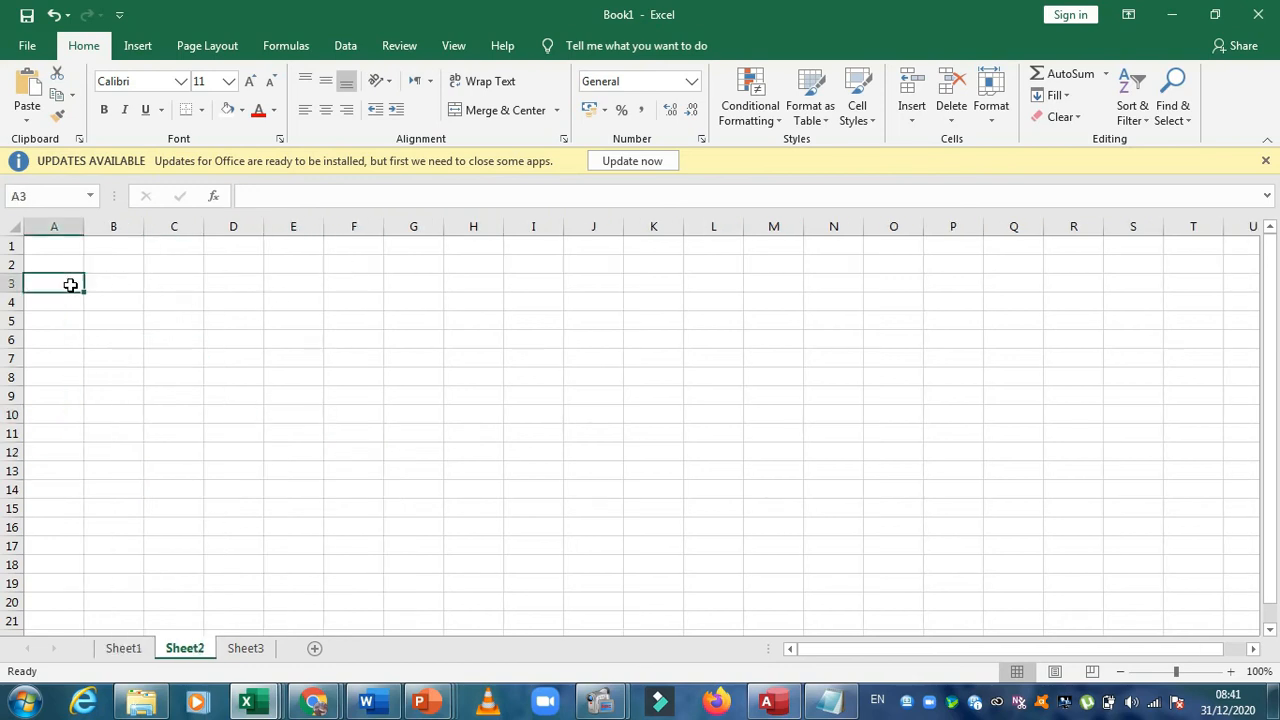
{"action": "left_click", "coordinate": [222, 286]}
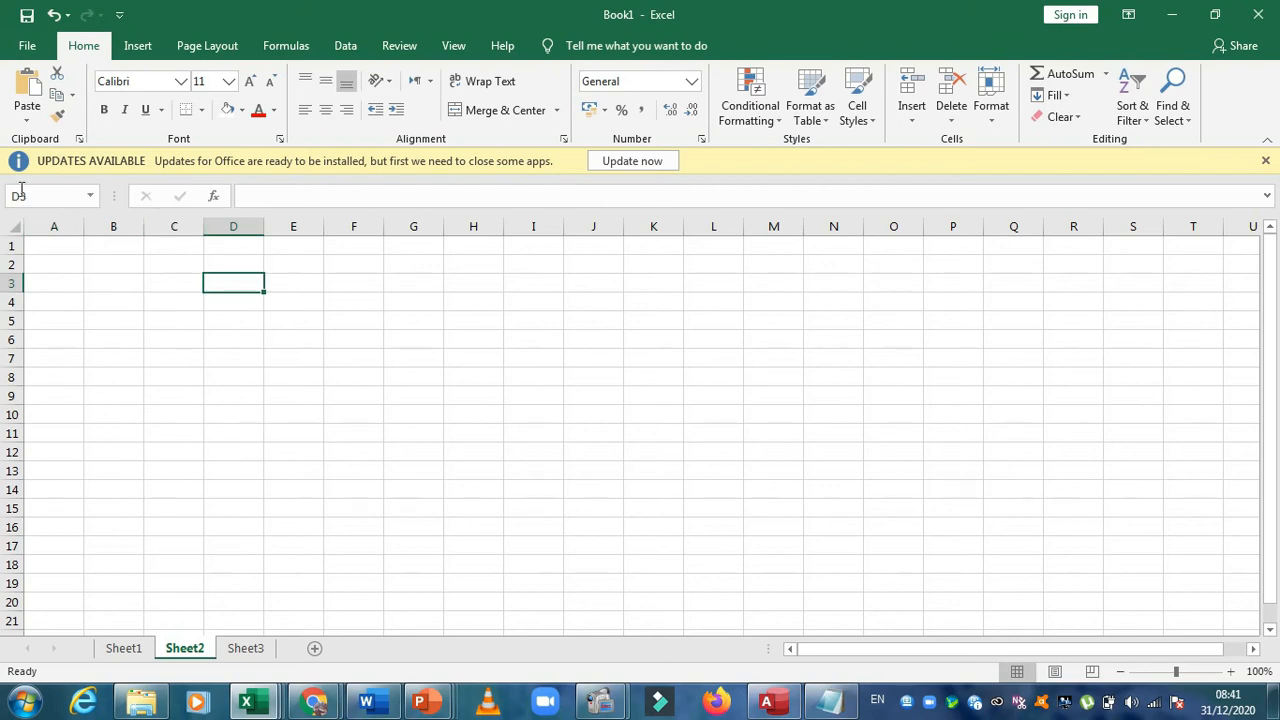
{"action": "type", "text": "55000"}
{"action": "left_click", "coordinate": [251, 305]}
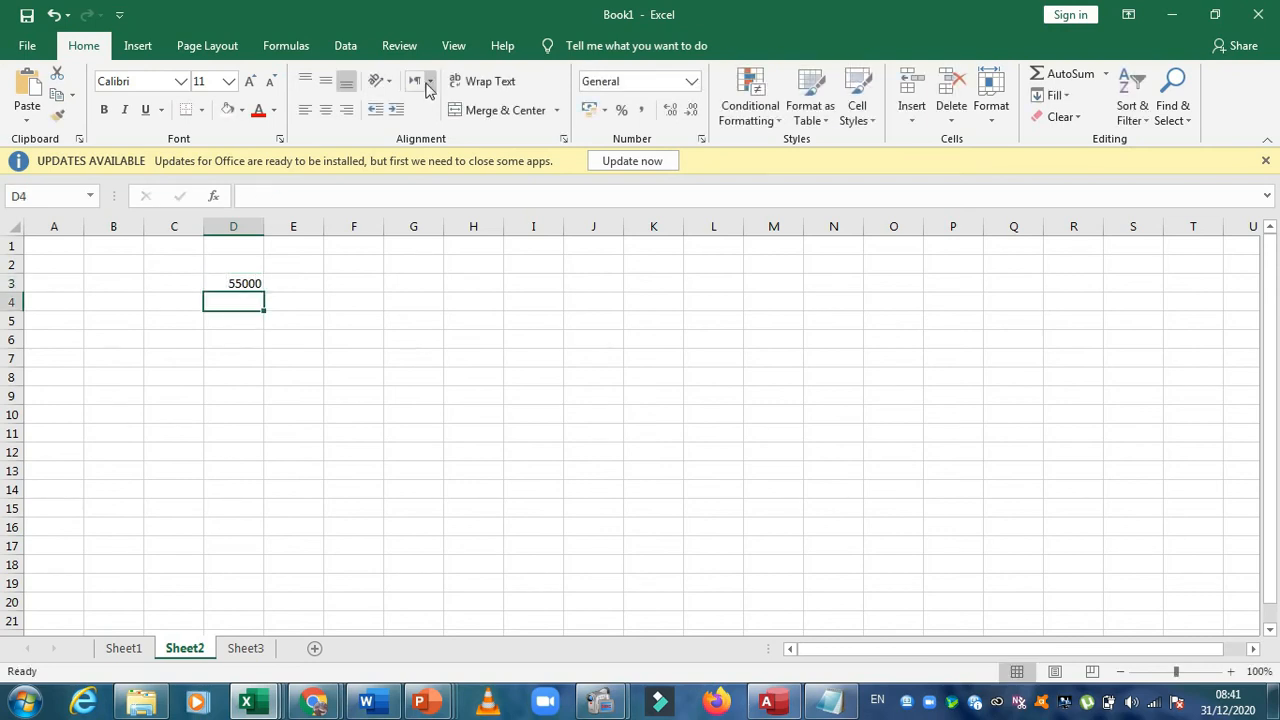
{"action": "left_click", "coordinate": [253, 283]}
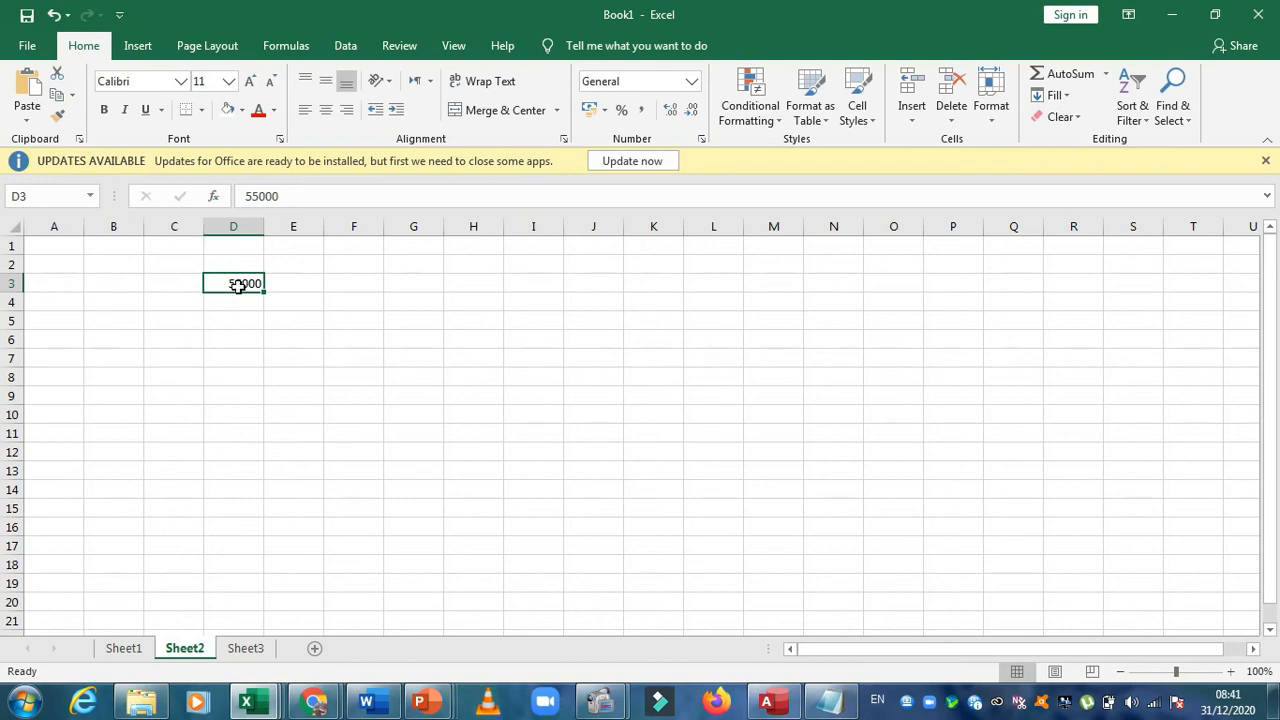
Examine the total salaries formula in cell B14 of Sheet1 and the amount in cell D3 of Sheet2
{"action": "left_click", "coordinate": [132, 647]}
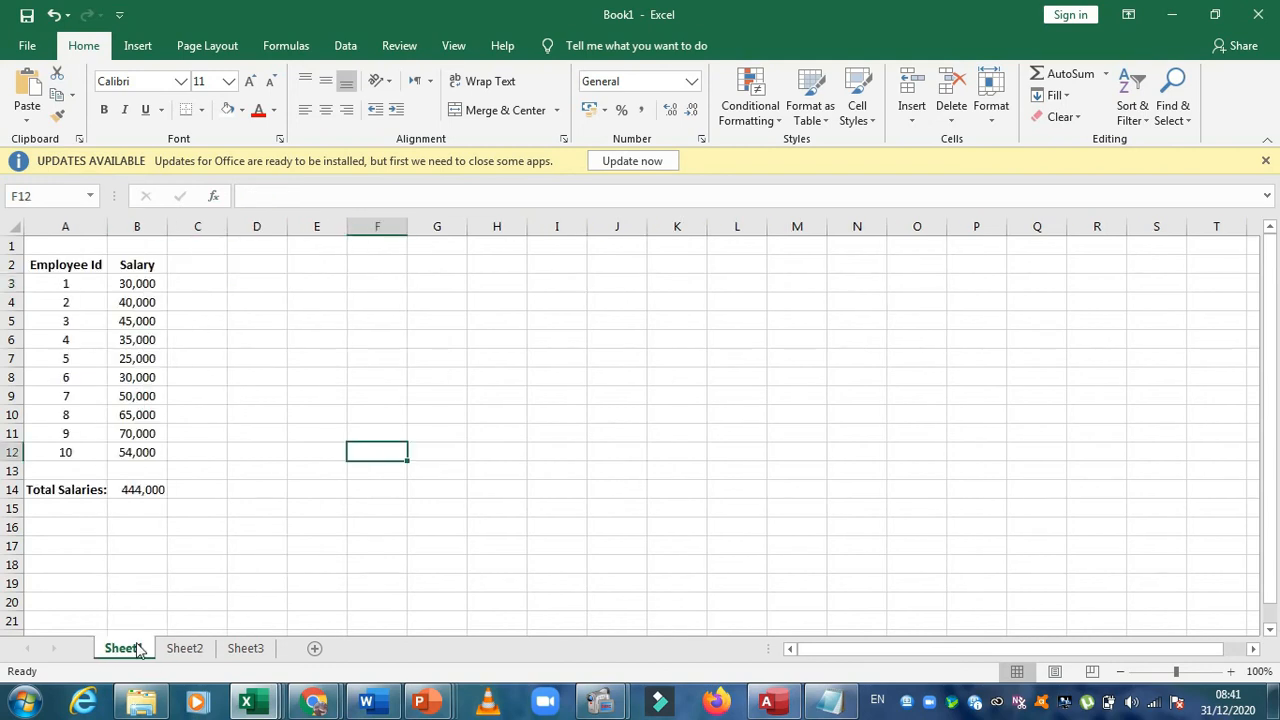
{"action": "left_click", "coordinate": [270, 296]}
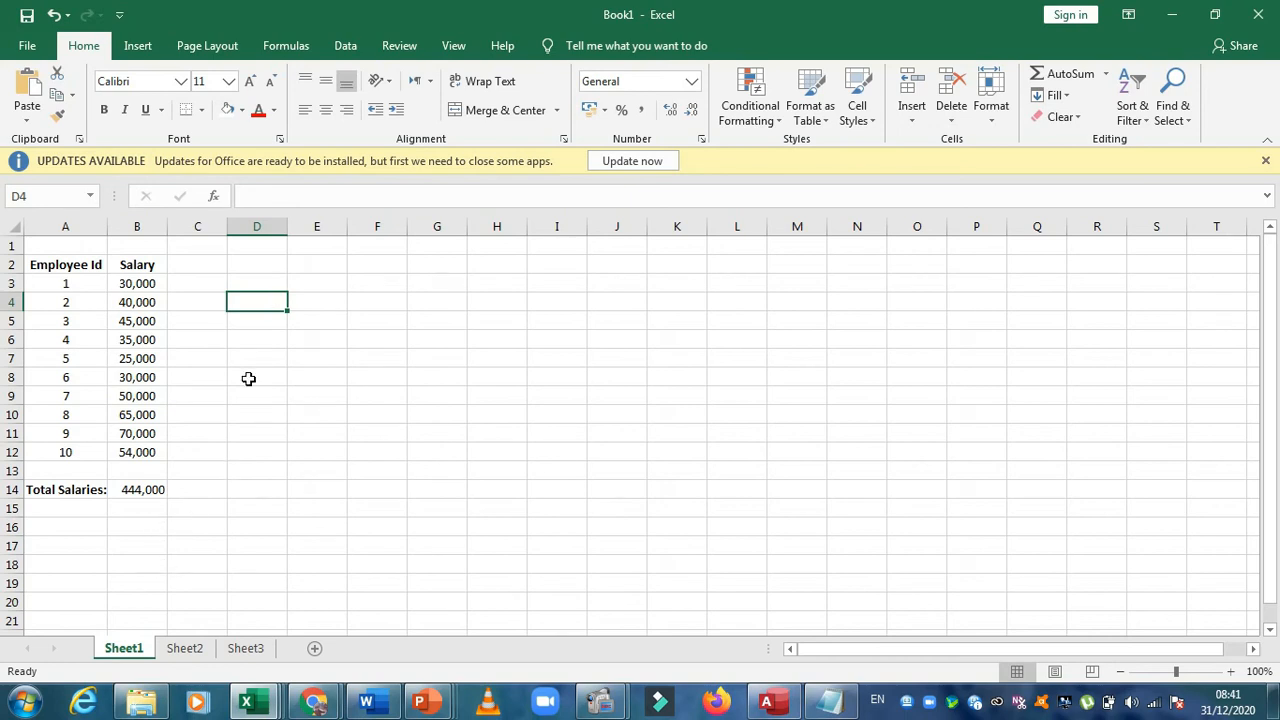
{"action": "left_click", "coordinate": [146, 490]}
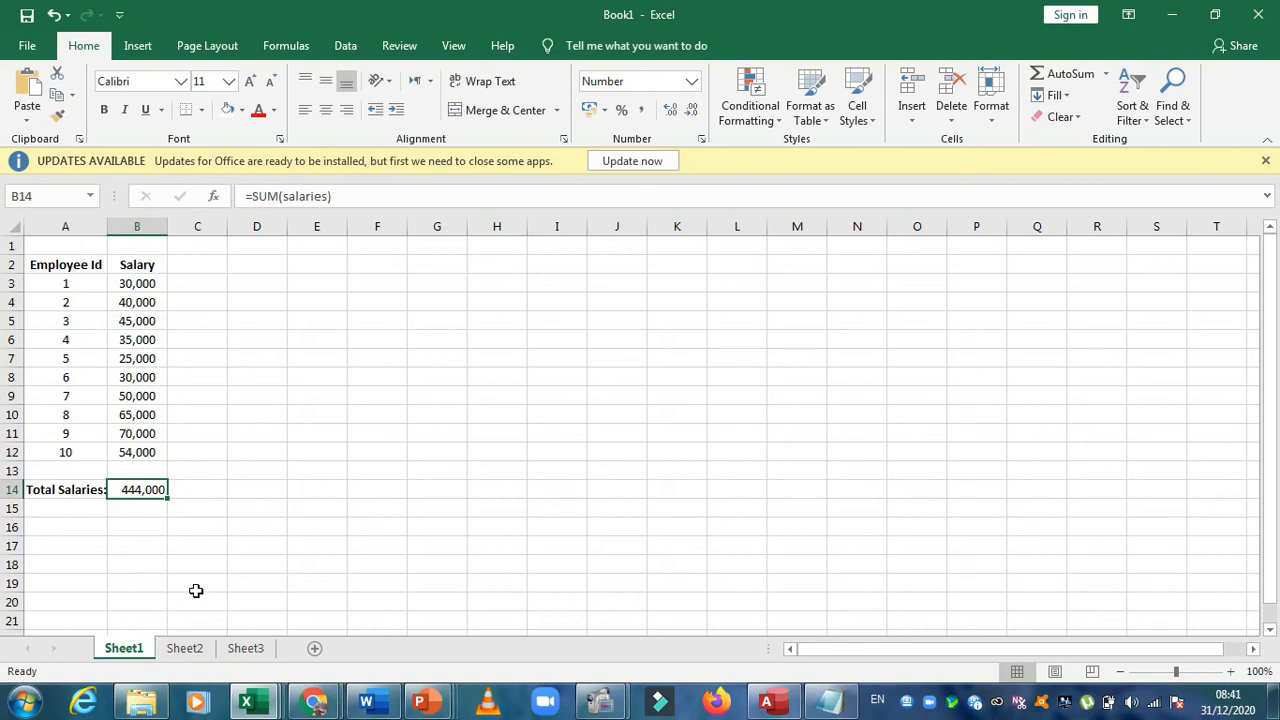
{"action": "left_click", "coordinate": [210, 458]}
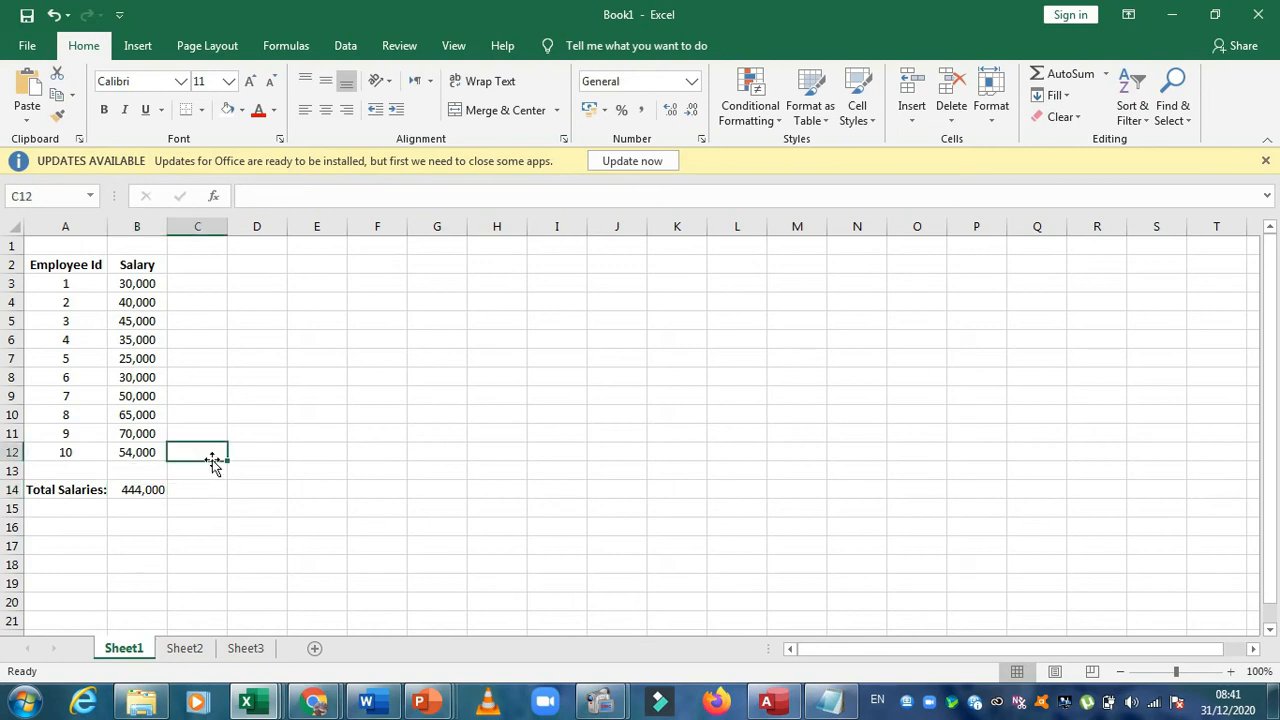
{"action": "left_click", "coordinate": [138, 527]}
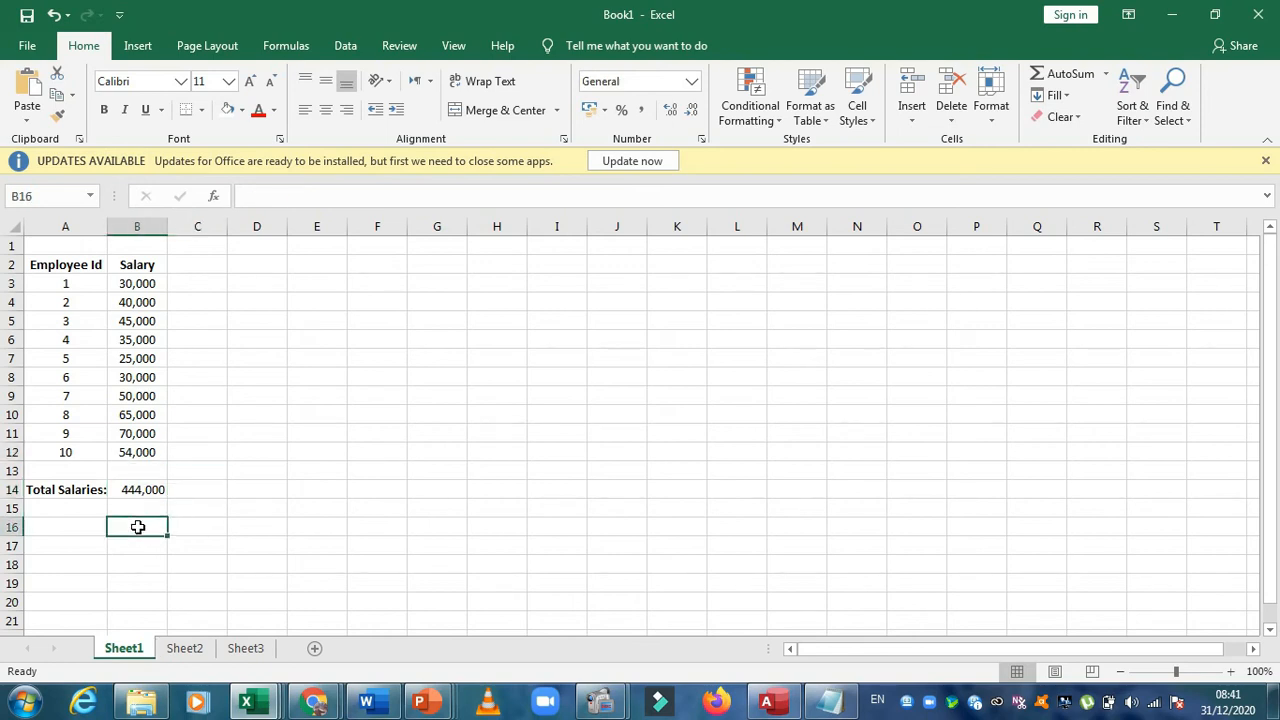
{"action": "left_click", "coordinate": [199, 656]}
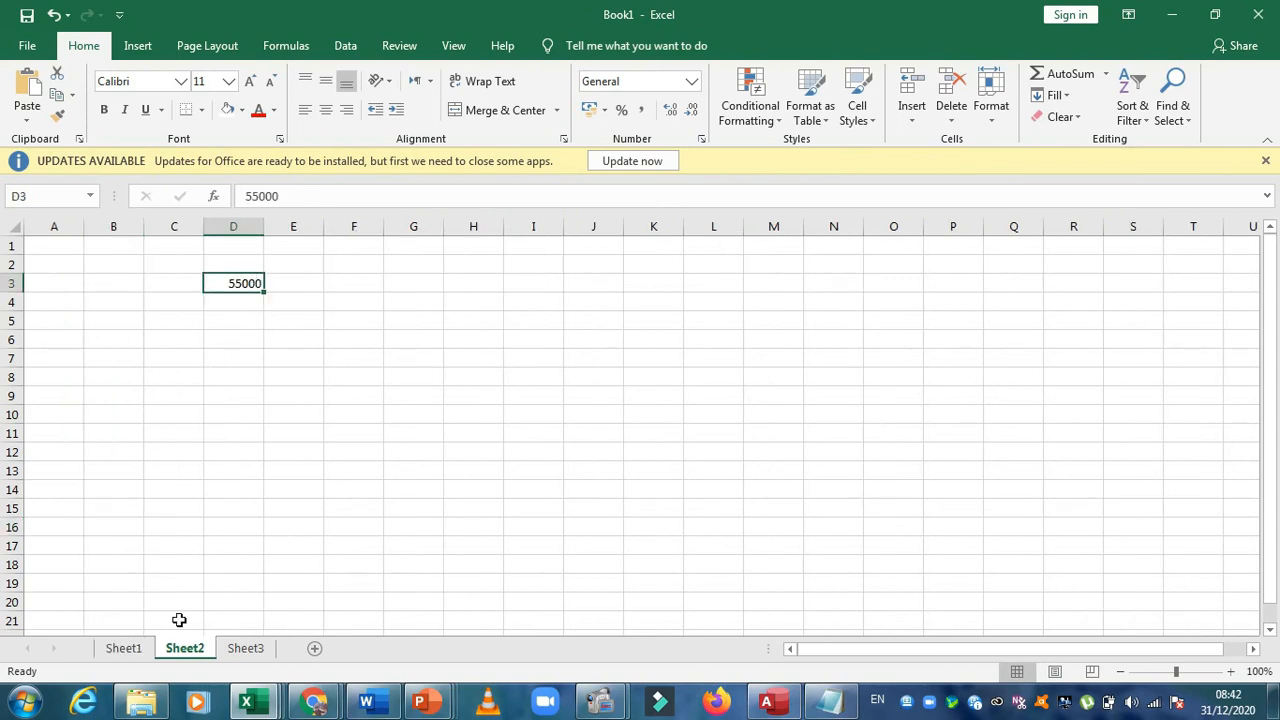
{"action": "left_click", "coordinate": [128, 650]}
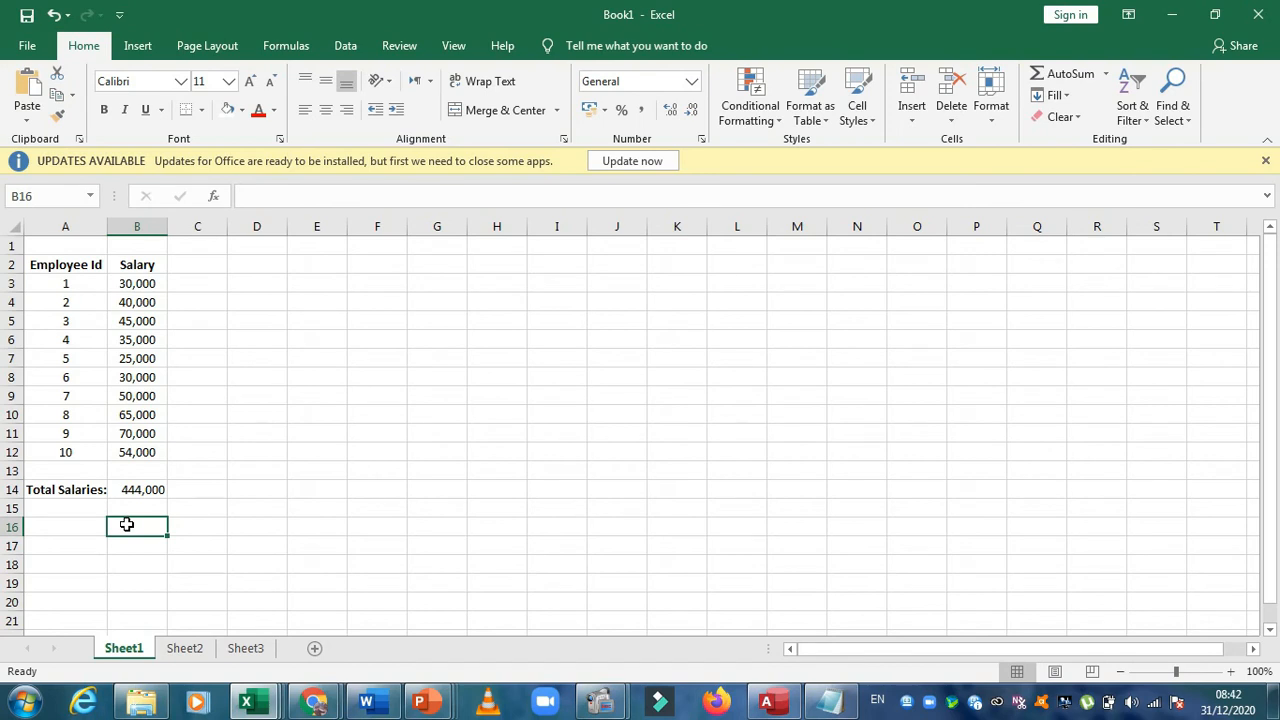
{"action": "left_click", "coordinate": [151, 492]}
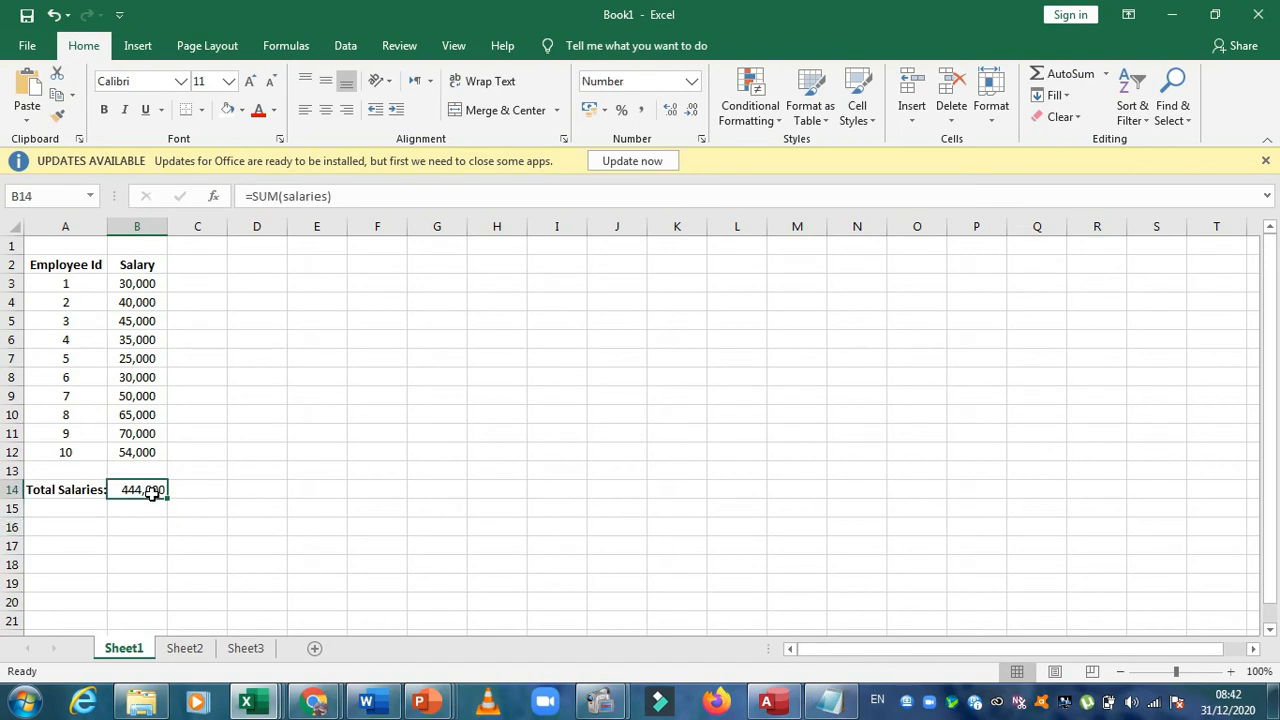
Add the salary total and the amount from Sheet2 in cell B16 of Sheet1 with the formula =B14+Sheet2!D3
{"action": "left_click", "coordinate": [144, 525]}
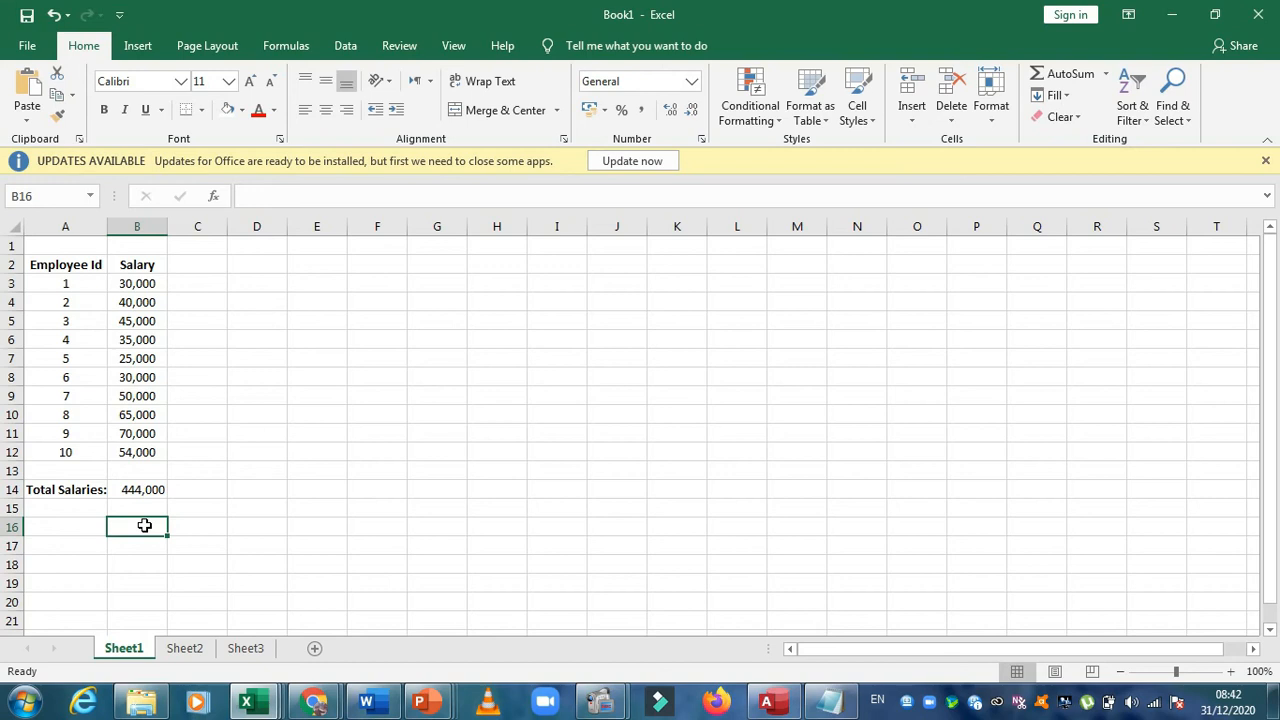
{"action": "type", "text": "="}
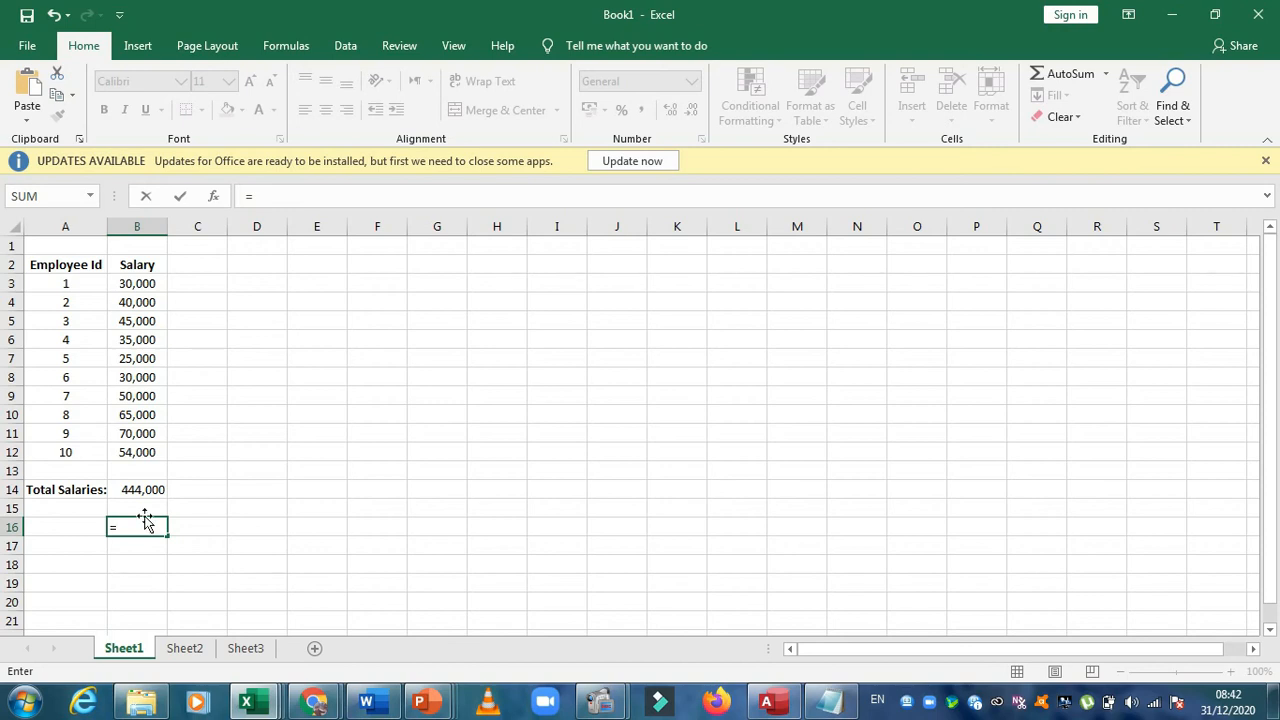
{"action": "left_click", "coordinate": [150, 490]}
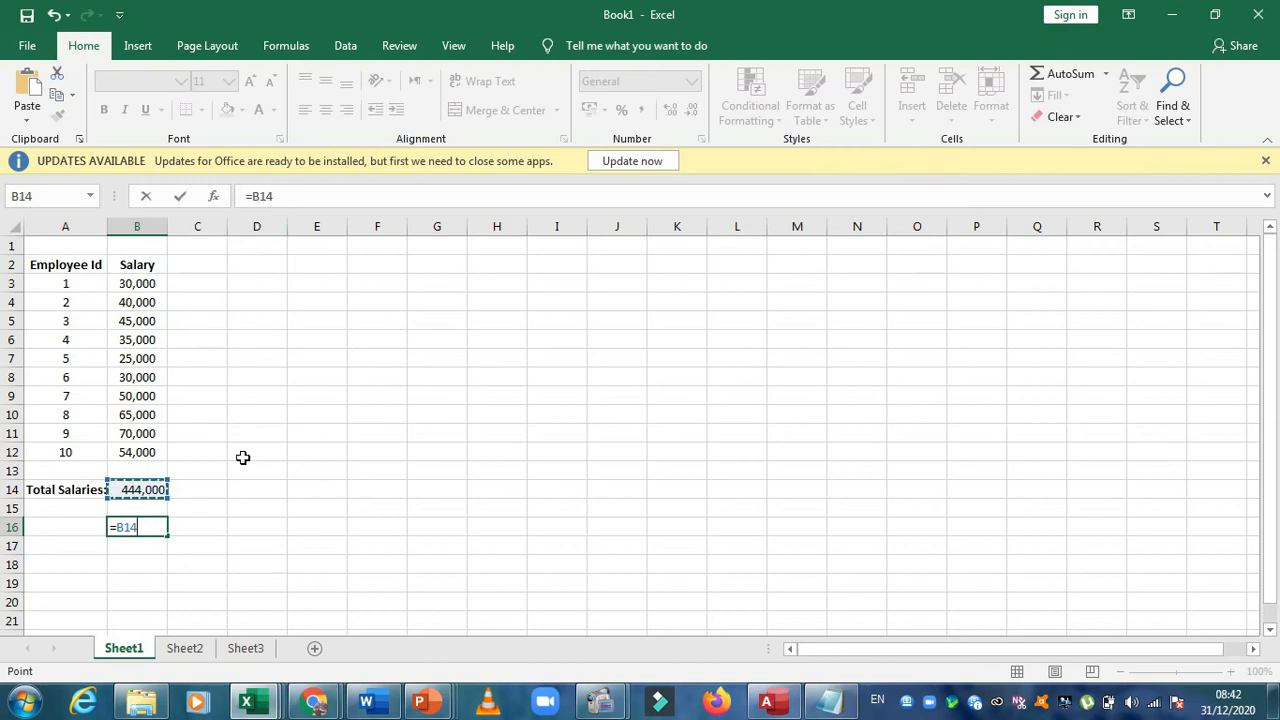
{"action": "type", "text": "+Hee"}
{"action": "key", "text": "BackSpace"}
{"action": "key", "text": "BackSpace"}
{"action": "key", "text": "BackSpace"}
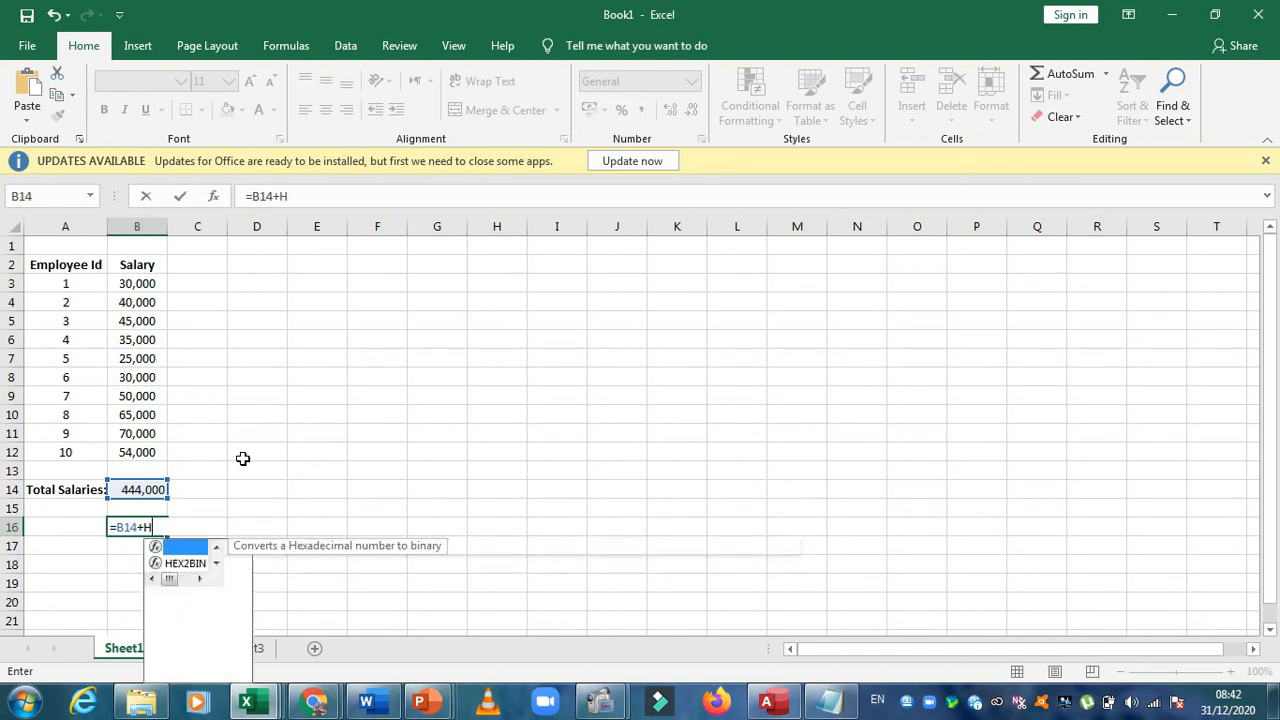
{"action": "type", "text": "Sheet"}
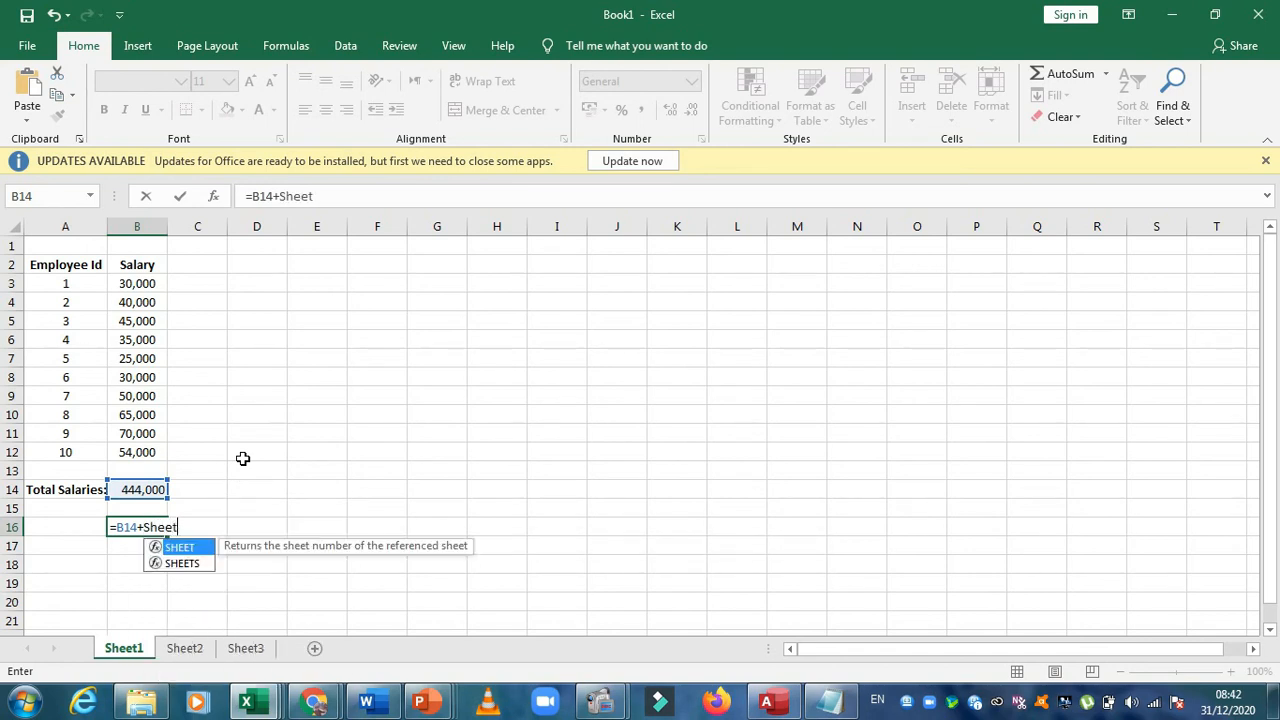
{"action": "type", "text": "2"}
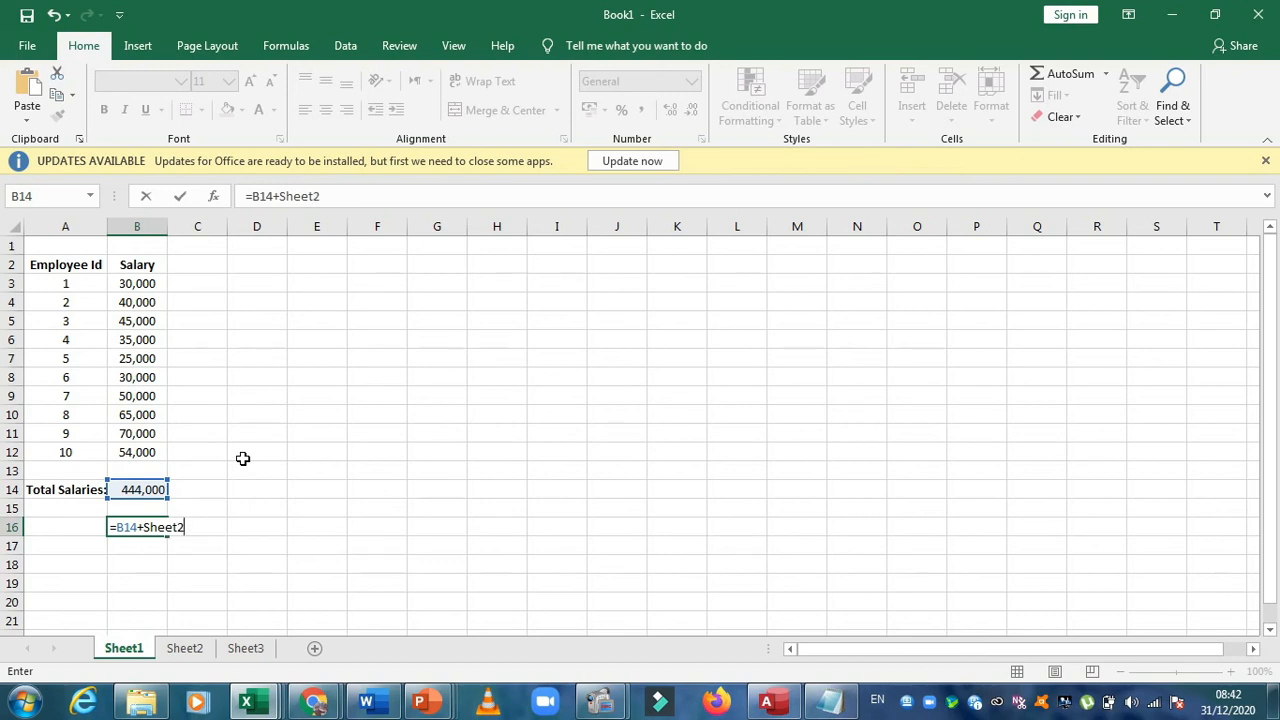
{"action": "type", "text": "!d3"}
{"action": "key", "text": "Return"}
Review the cross-sheet formula in cell B16 against its source cells, B14 on Sheet1 and D3 on Sheet2
{"action": "left_click", "coordinate": [155, 526]}
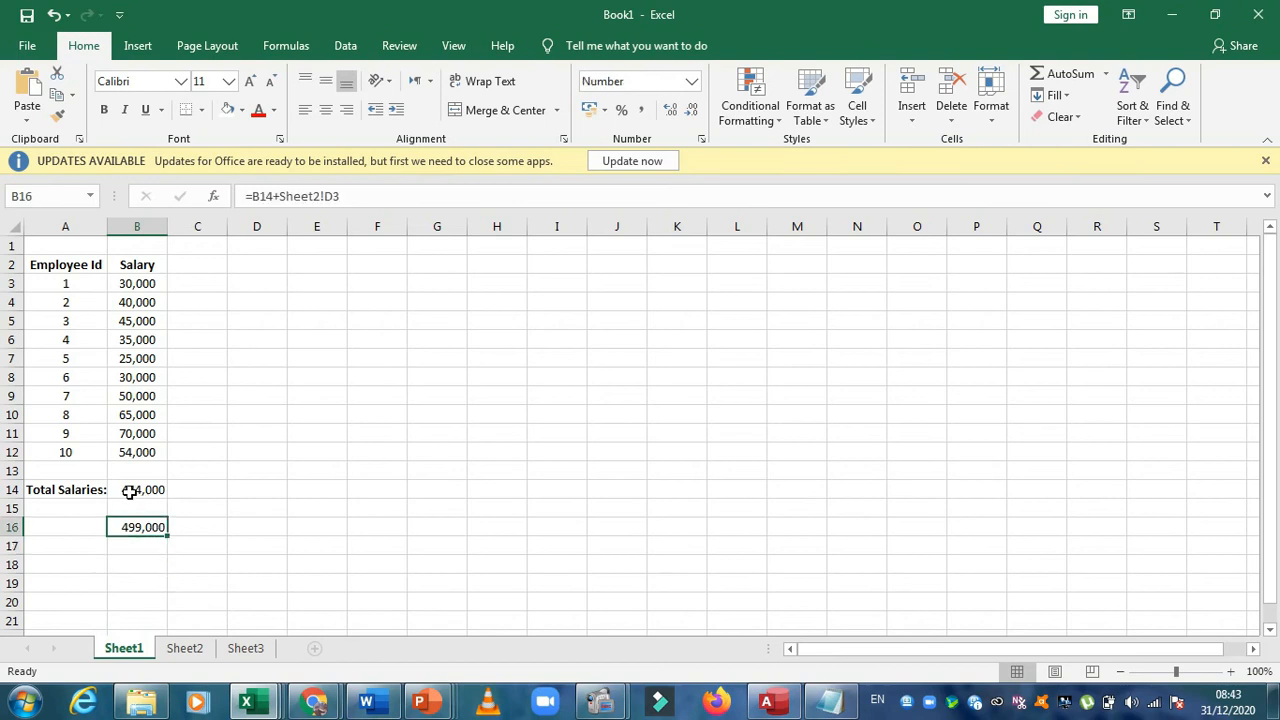
{"action": "left_click", "coordinate": [182, 649]}
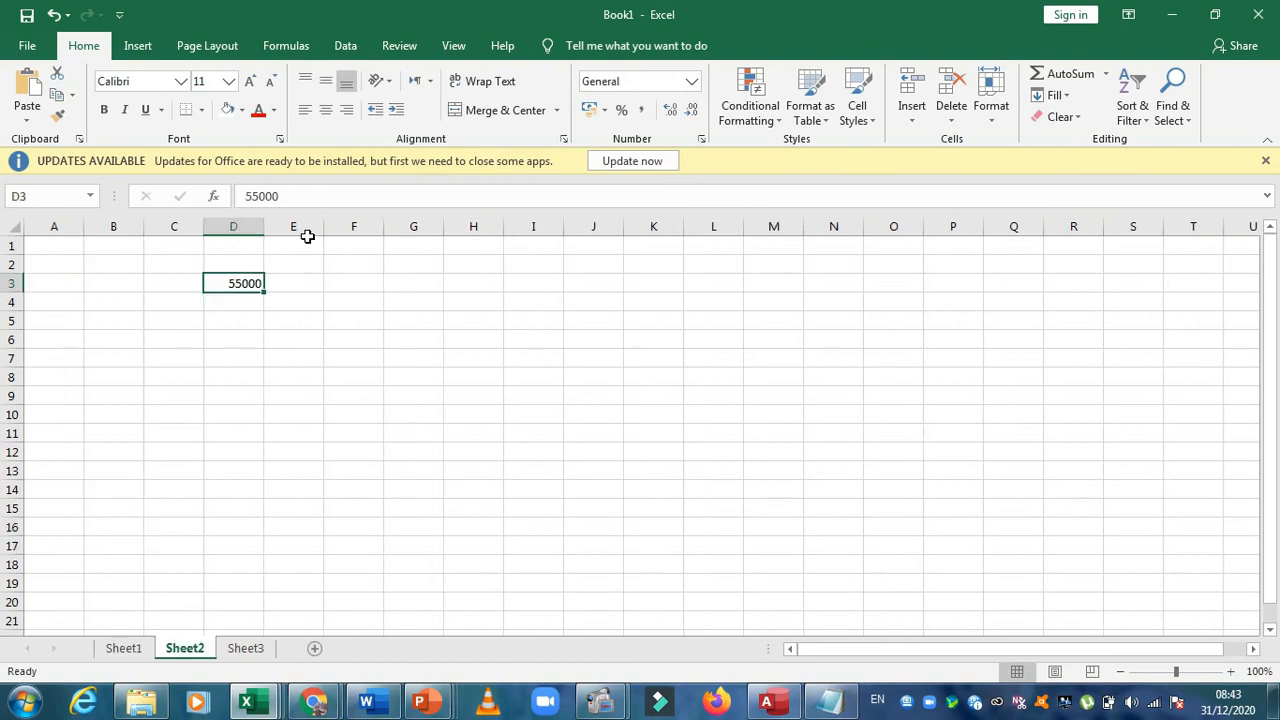
{"action": "left_click", "coordinate": [130, 647]}
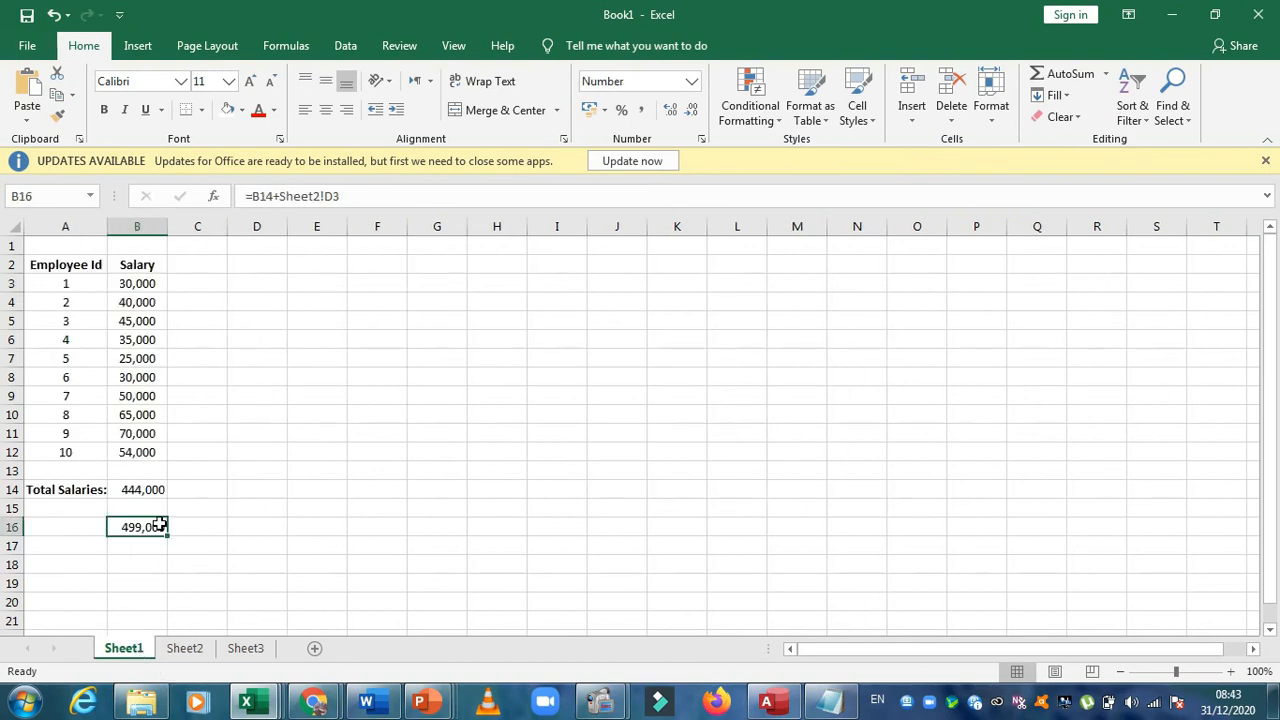
{"action": "left_click", "coordinate": [142, 490]}
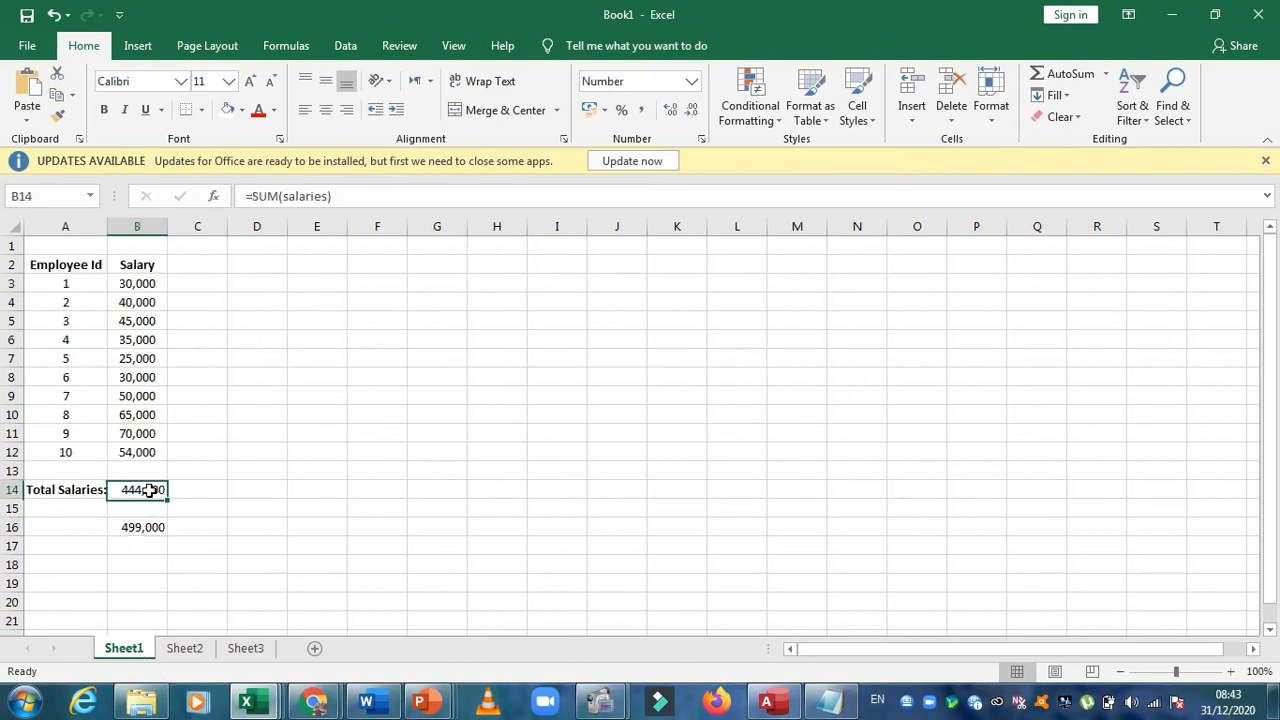
{"action": "left_click", "coordinate": [186, 648]}
{"action": "left_click", "coordinate": [137, 648]}
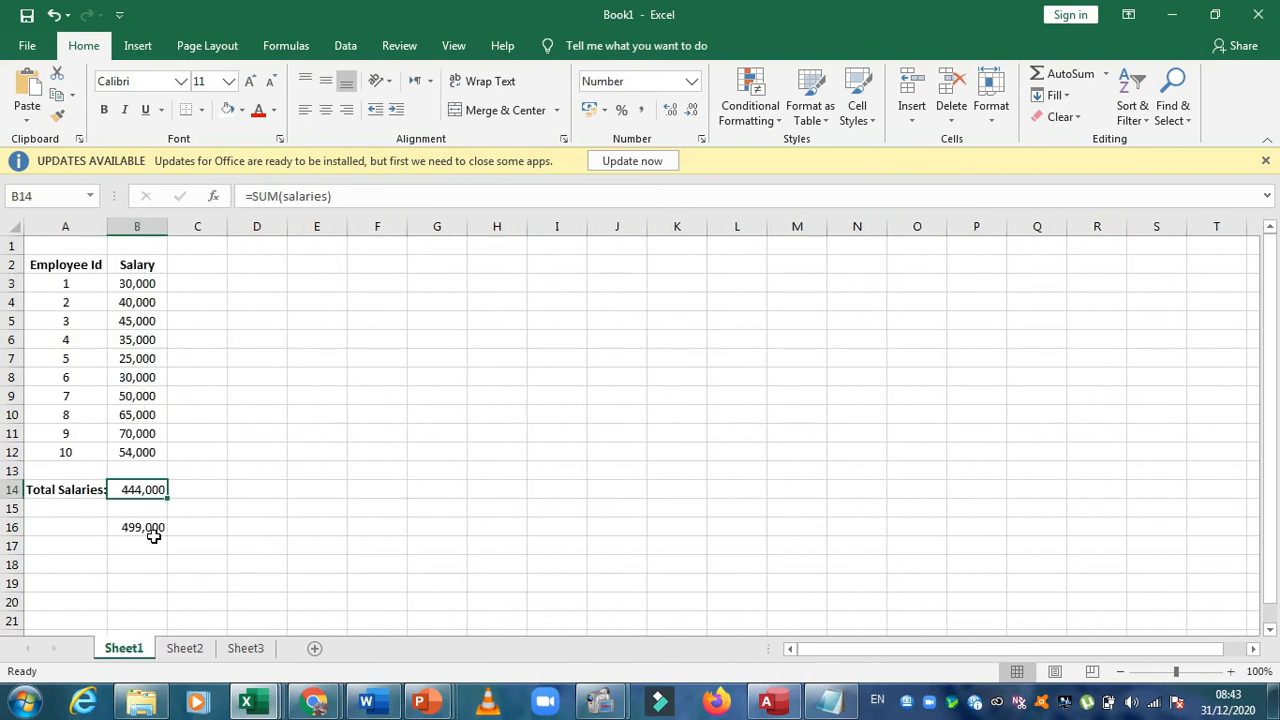
{"action": "left_click", "coordinate": [154, 541]}
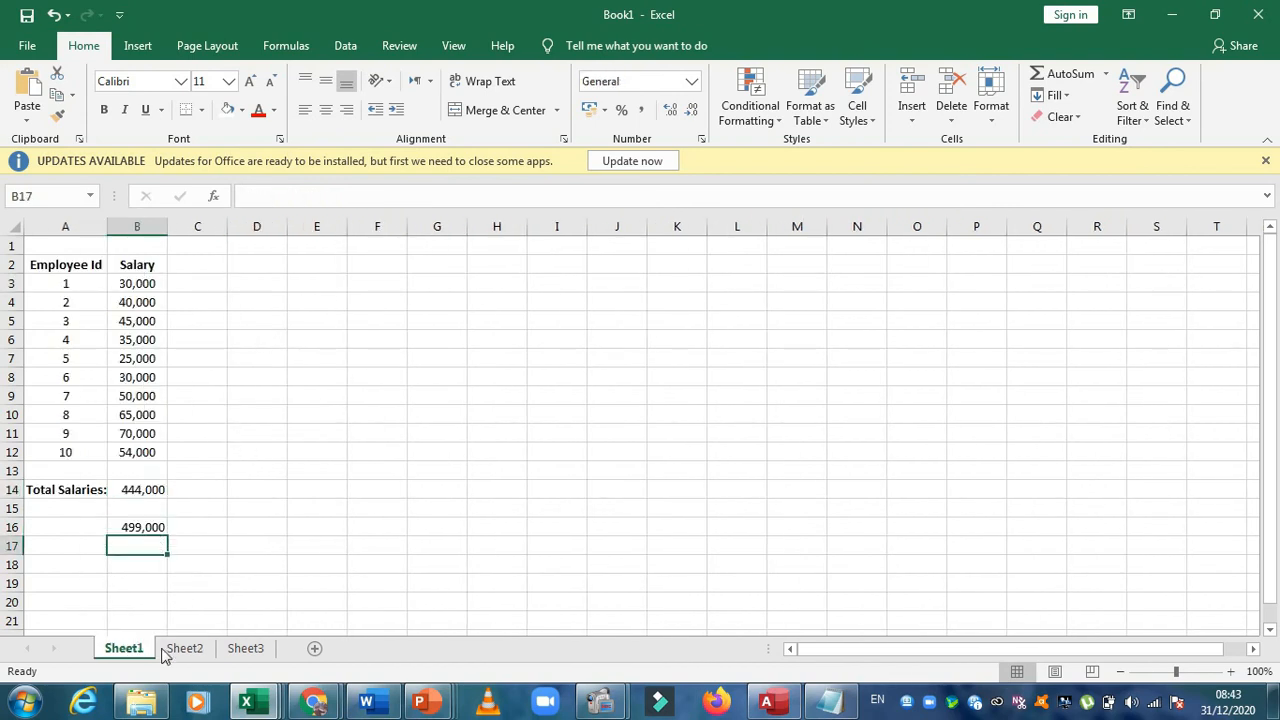
{"action": "left_click", "coordinate": [237, 383]}
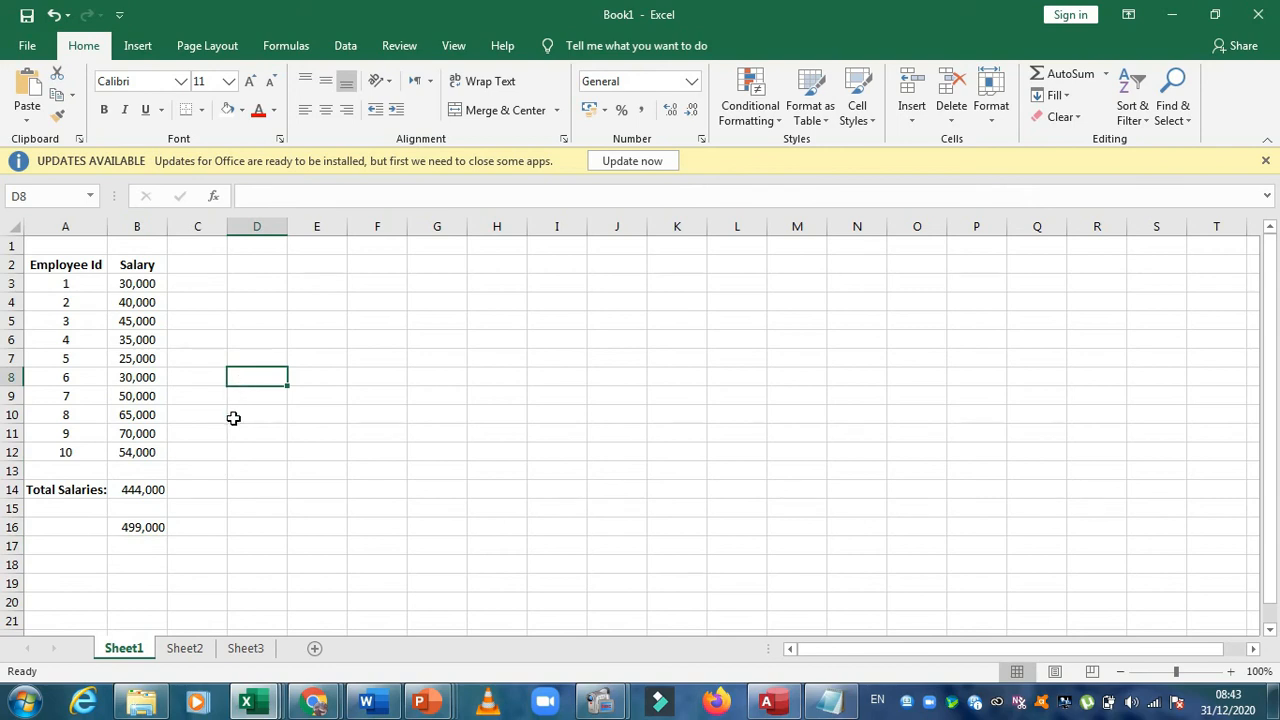
Open the Insert Function list for cell E7 and examine the descriptions of AVERAGE, IF, HYPERLINK and COUNT
{"action": "left_click", "coordinate": [323, 352]}
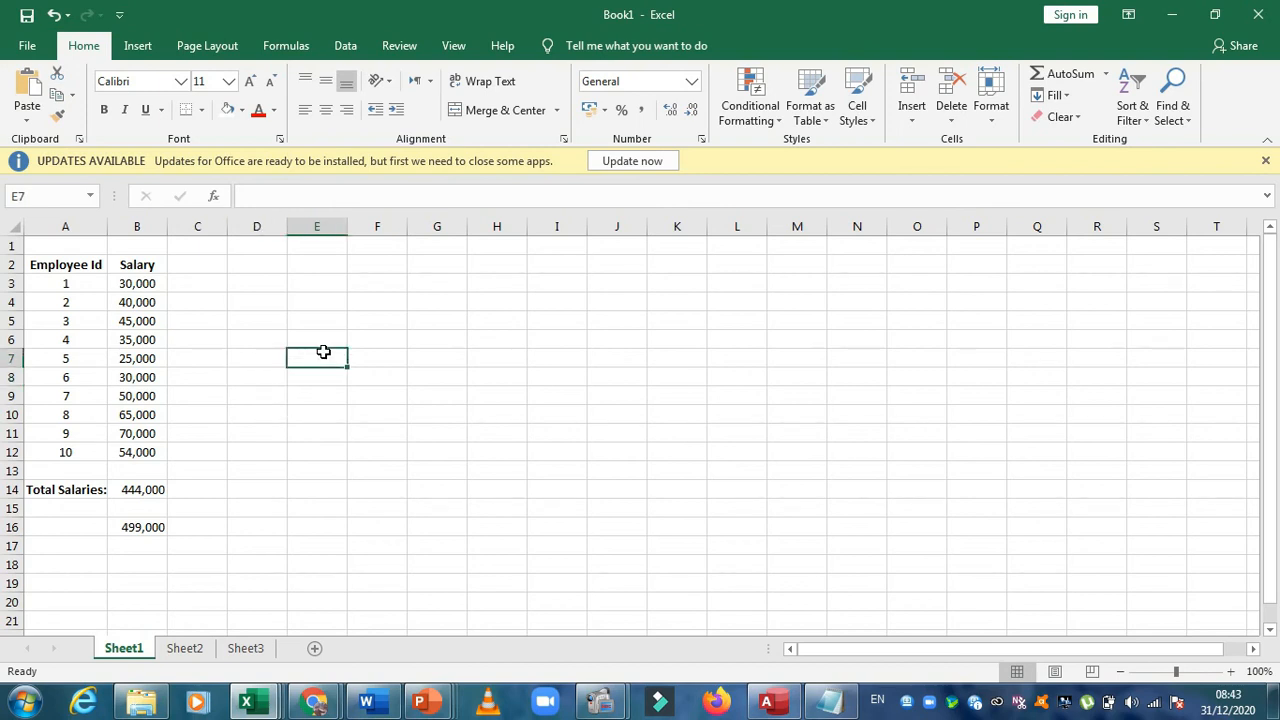
{"action": "left_click", "coordinate": [305, 50]}
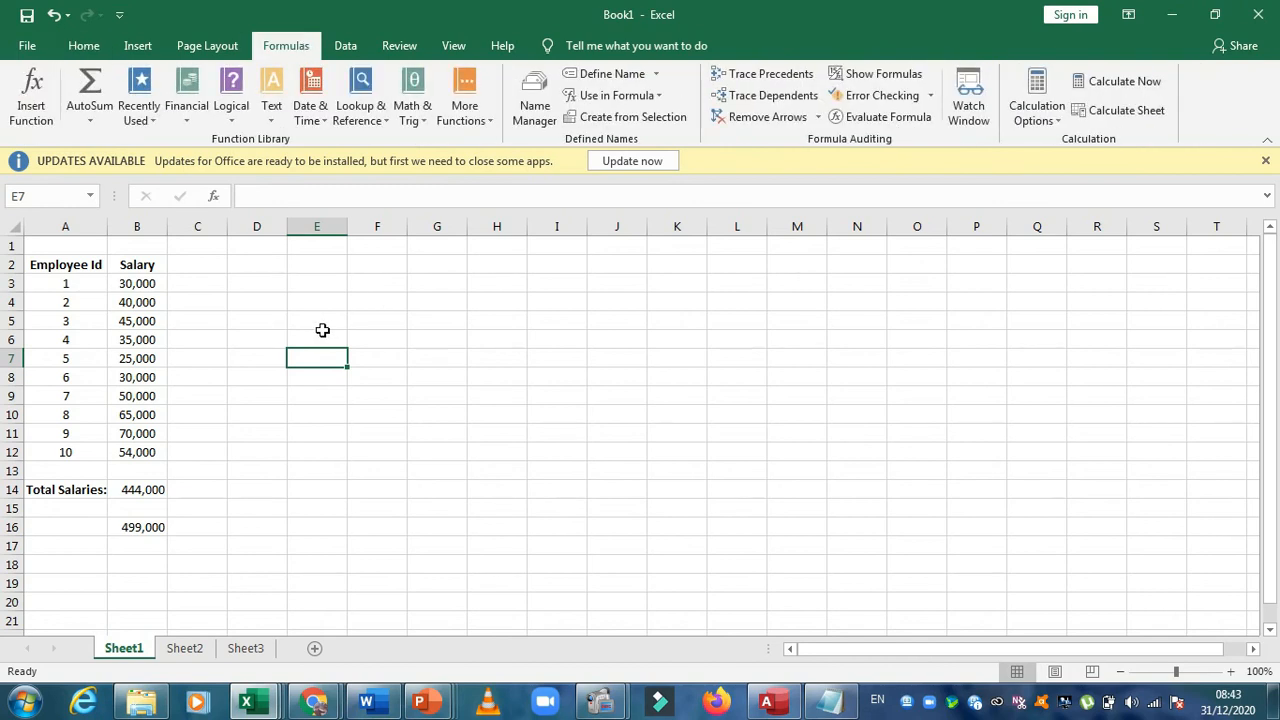
{"action": "left_click", "coordinate": [138, 46]}
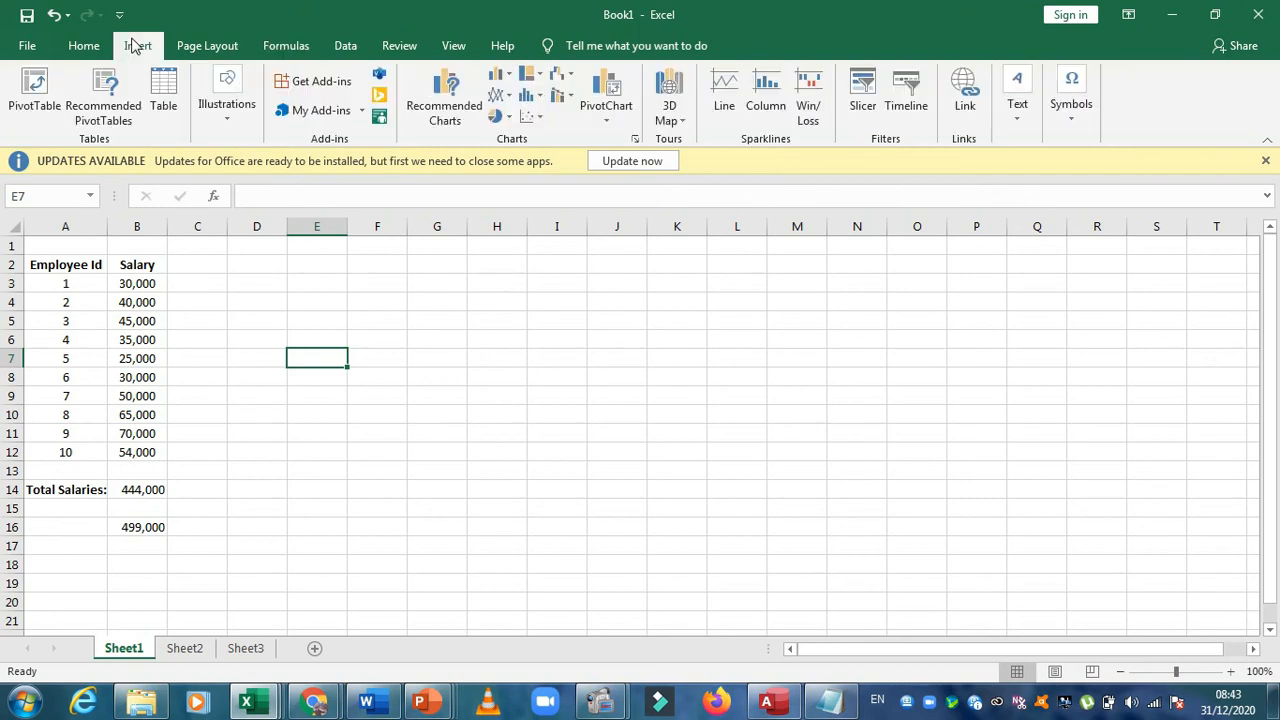
{"action": "left_click", "coordinate": [285, 47]}
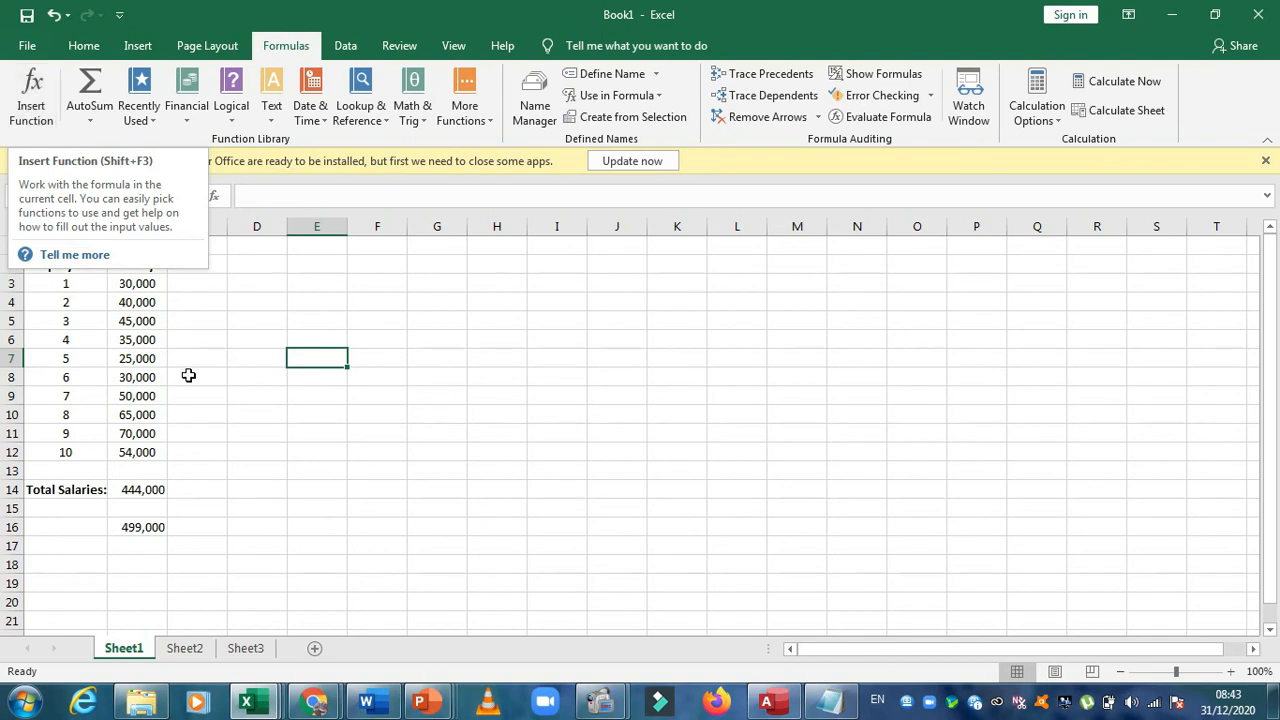
{"action": "left_click", "coordinate": [39, 118]}
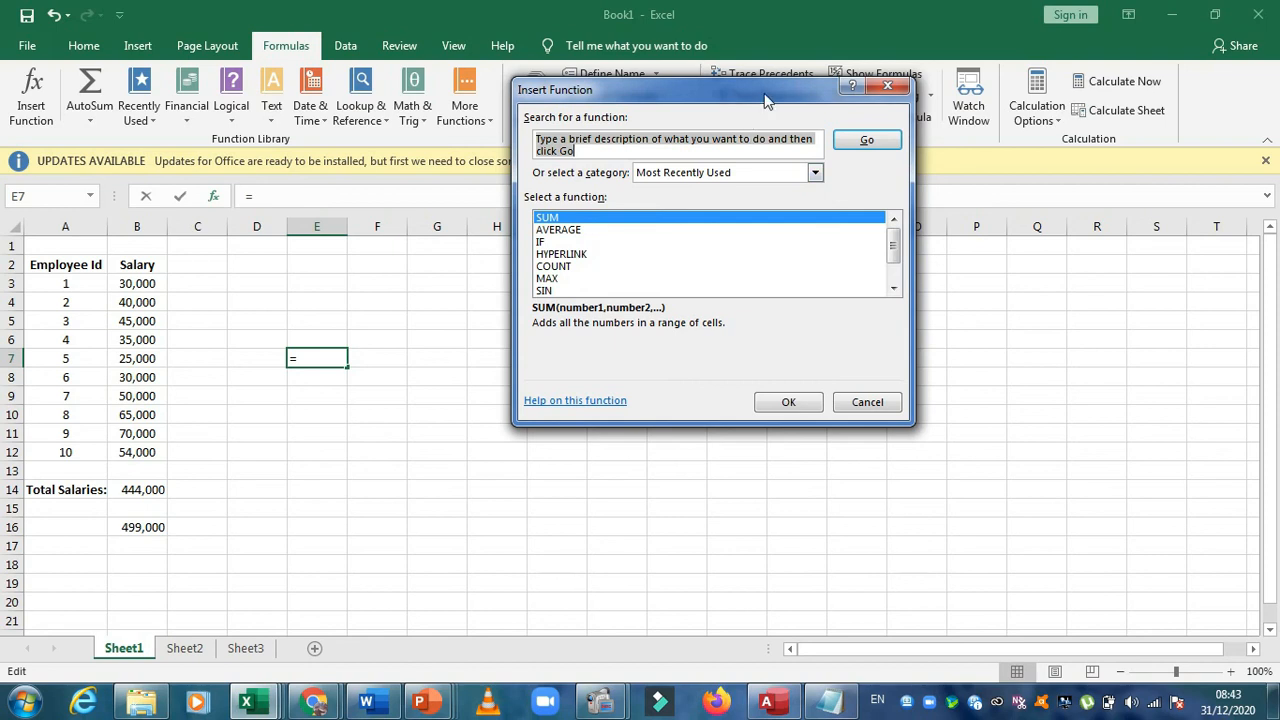
{"action": "left_click_drag", "start_coordinate": [766, 90], "coordinate": [602, 176]}
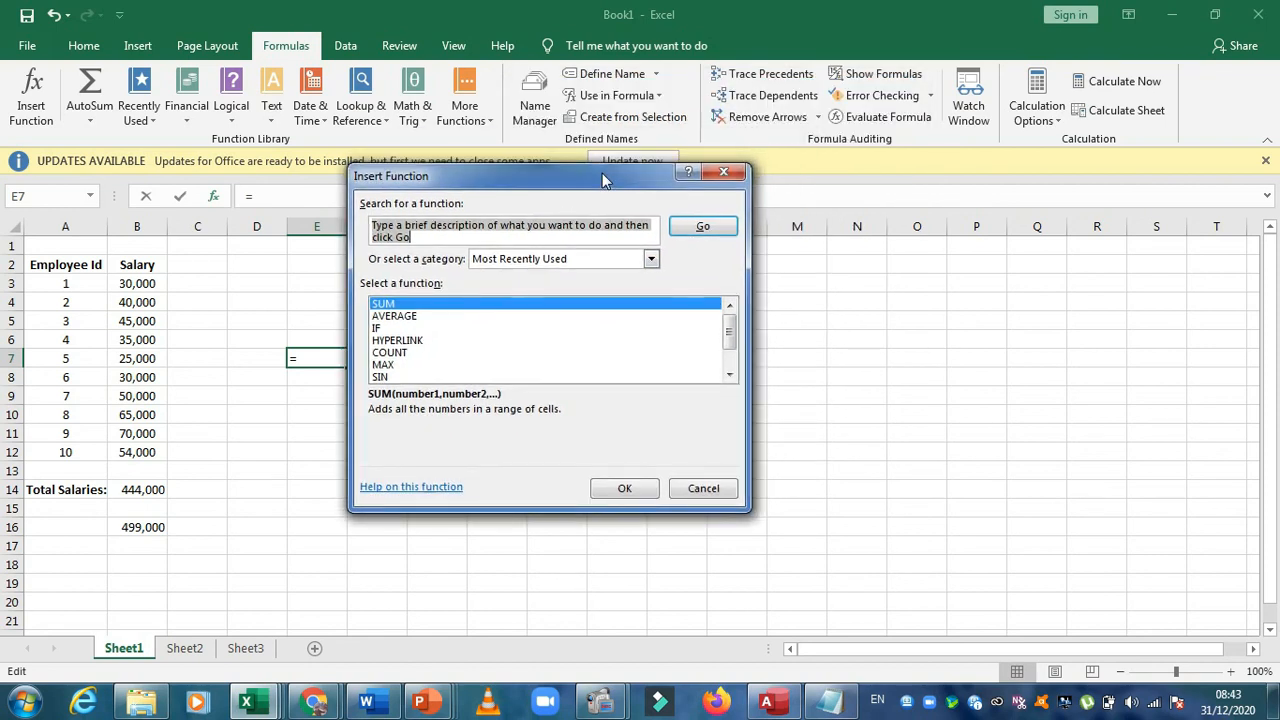
{"action": "left_click", "coordinate": [410, 317]}
{"action": "left_click", "coordinate": [399, 329]}
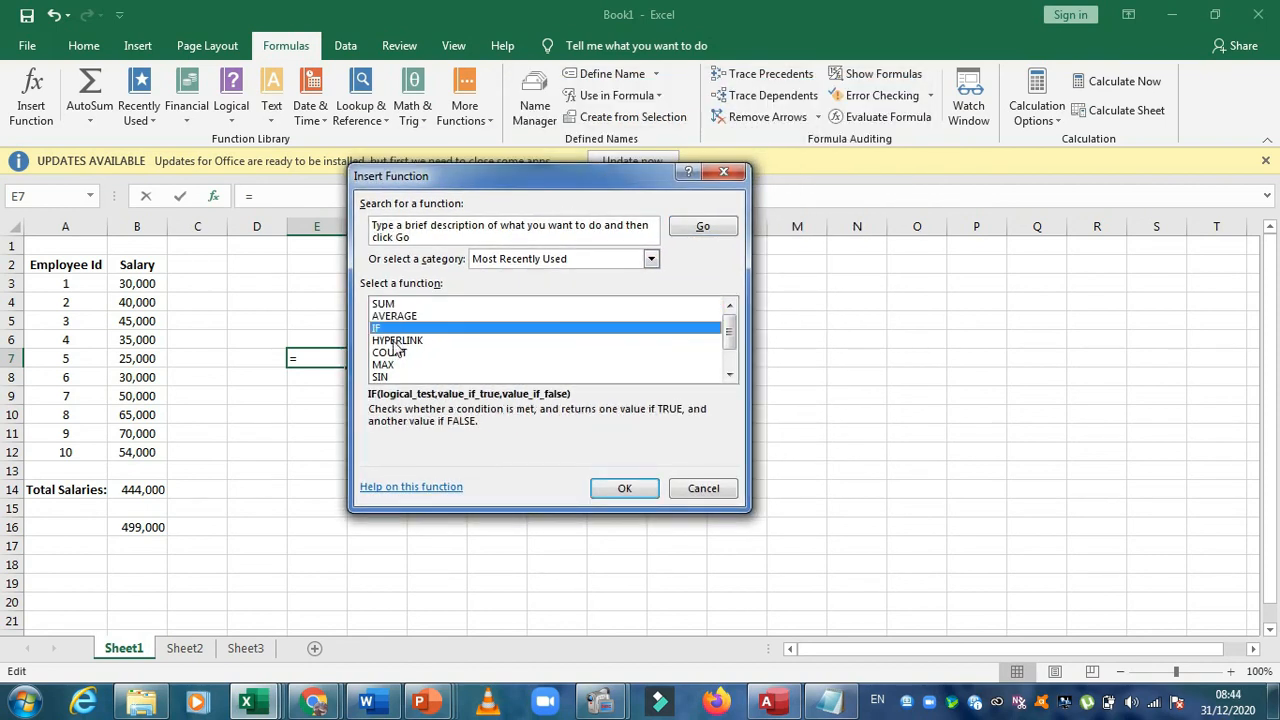
{"action": "left_click", "coordinate": [397, 341]}
{"action": "left_click", "coordinate": [397, 353]}
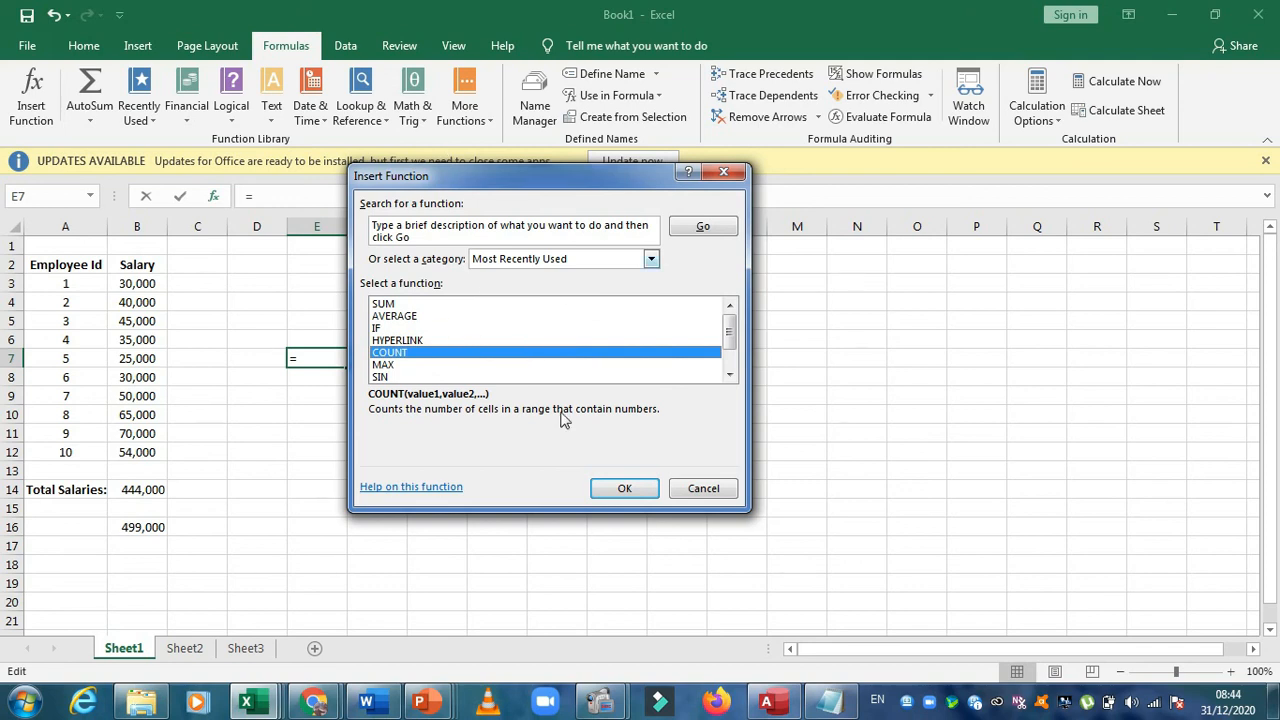
{"action": "left_click", "coordinate": [402, 317]}
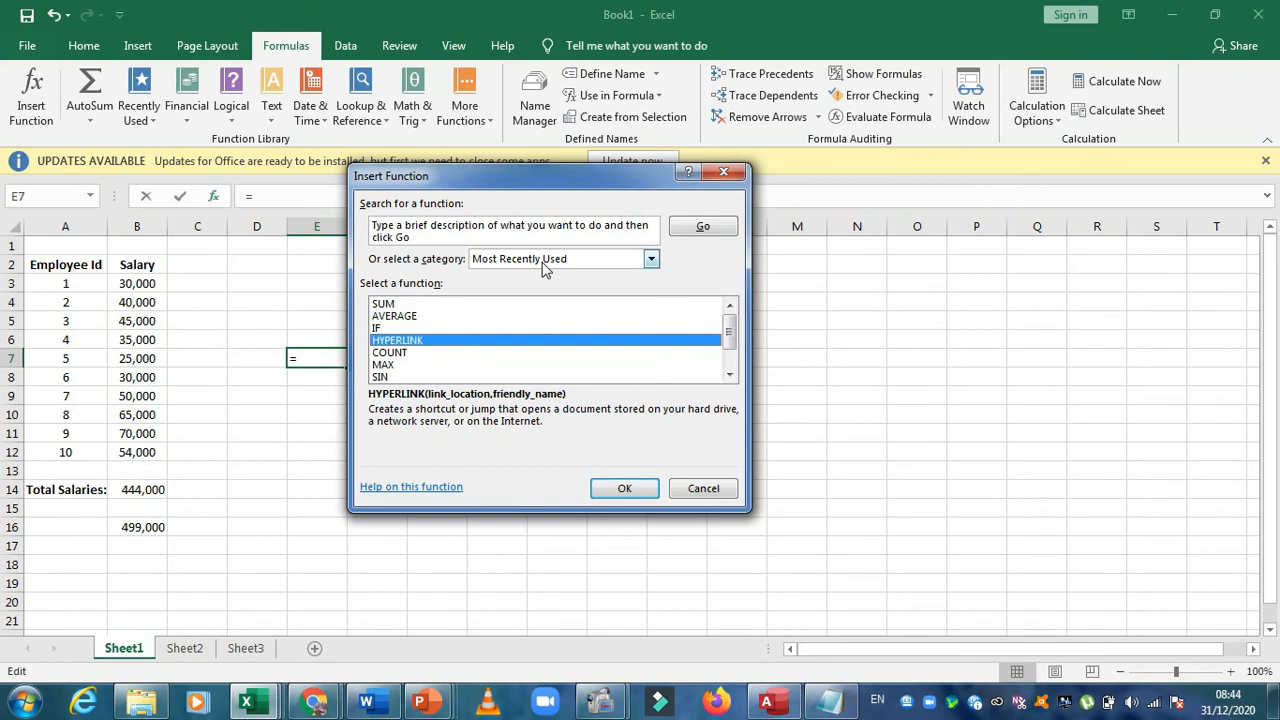
Read through the most recently used functions from SUM to STDEV, closing the list without inserting one
{"action": "left_click", "coordinate": [388, 304]}
{"action": "key", "text": "Down"}
{"action": "key", "text": "Down"}
{"action": "key", "text": "Down"}
{"action": "key", "text": "Down"}
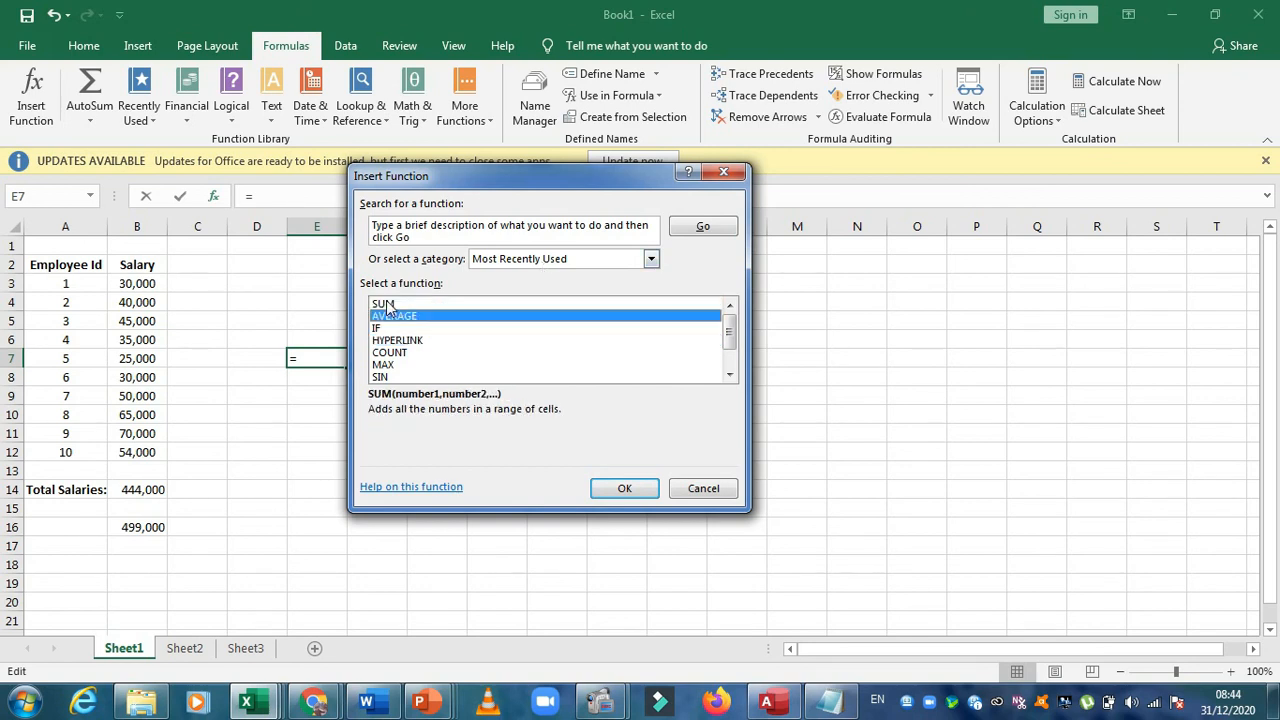
{"action": "key", "text": "Down"}
{"action": "key", "text": "Down"}
{"action": "key", "text": "Up"}
{"action": "key", "text": "Up"}
{"action": "key", "text": "Up"}
{"action": "key", "text": "Up"}
{"action": "key", "text": "Up"}
{"action": "key", "text": "Up"}
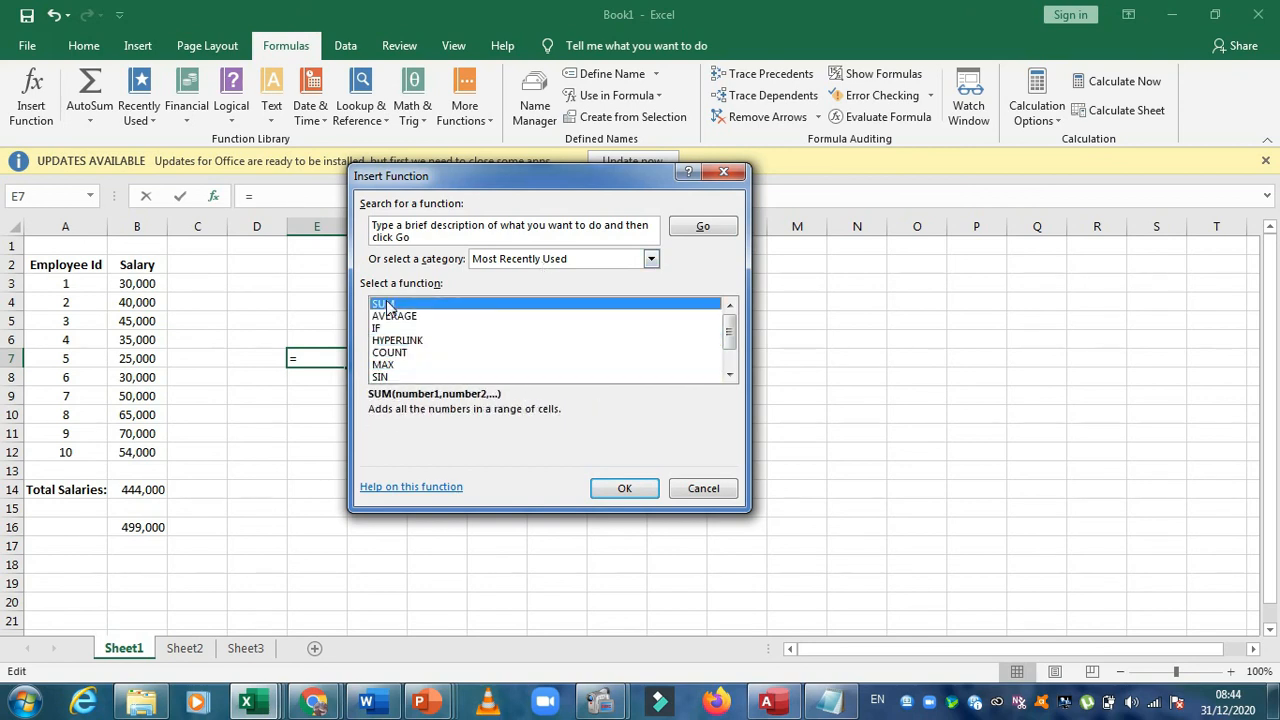
{"action": "key", "text": "Down"}
{"action": "key", "text": "Down"}
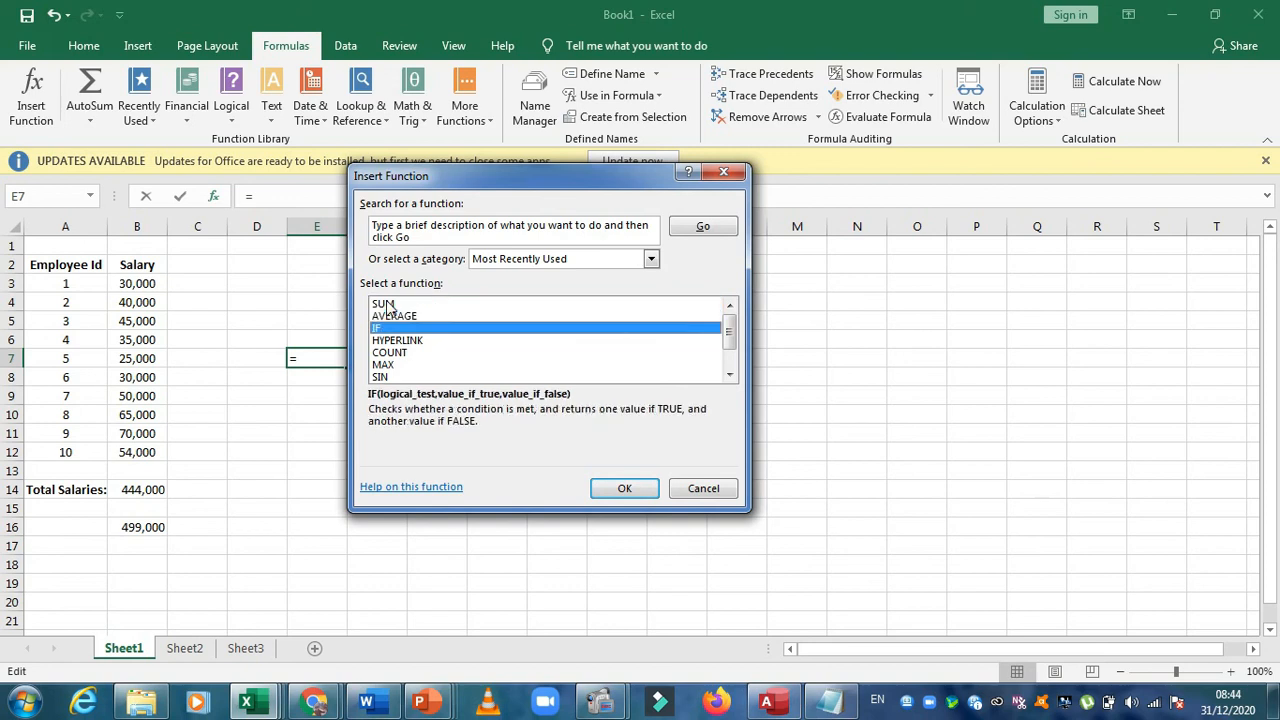
{"action": "key", "text": "Down"}
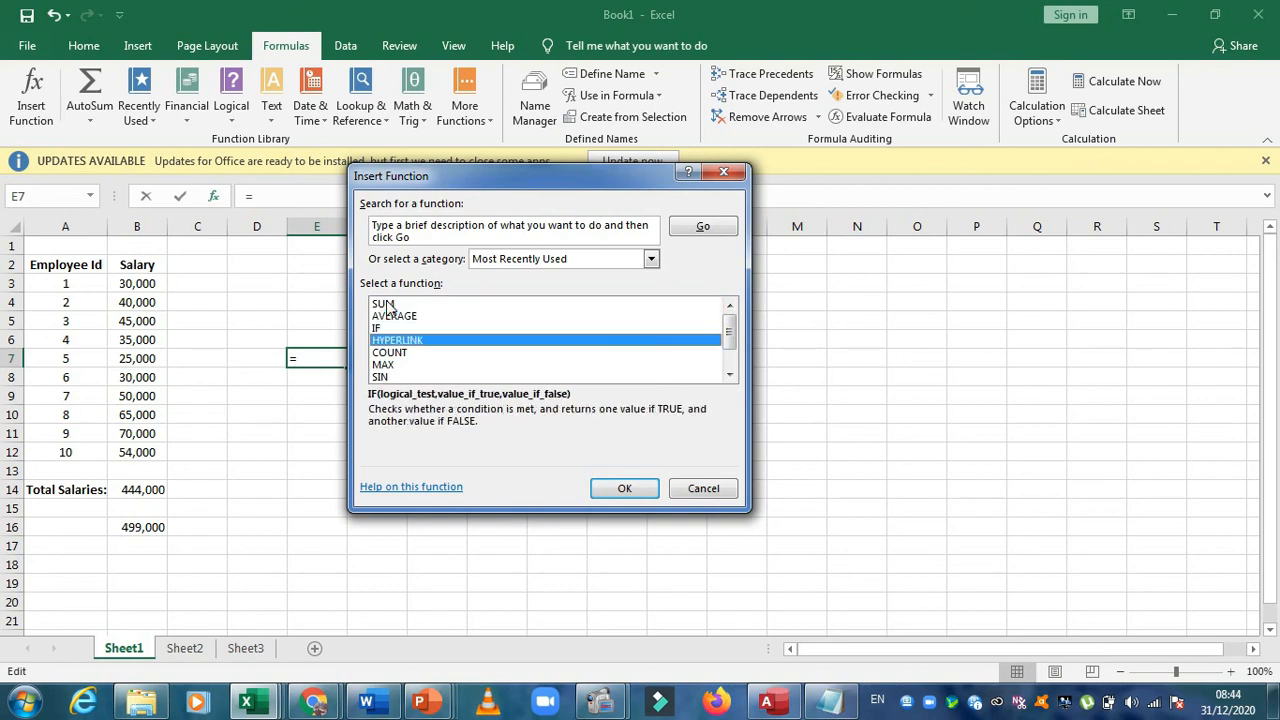
{"action": "key", "text": "Down"}
{"action": "key", "text": "Down"}
{"action": "key", "text": "Down"}
{"action": "key", "text": "Down"}
{"action": "key", "text": "Down"}
{"action": "key", "text": "Down"}
{"action": "key", "text": "Up"}
{"action": "key", "text": "Down"}
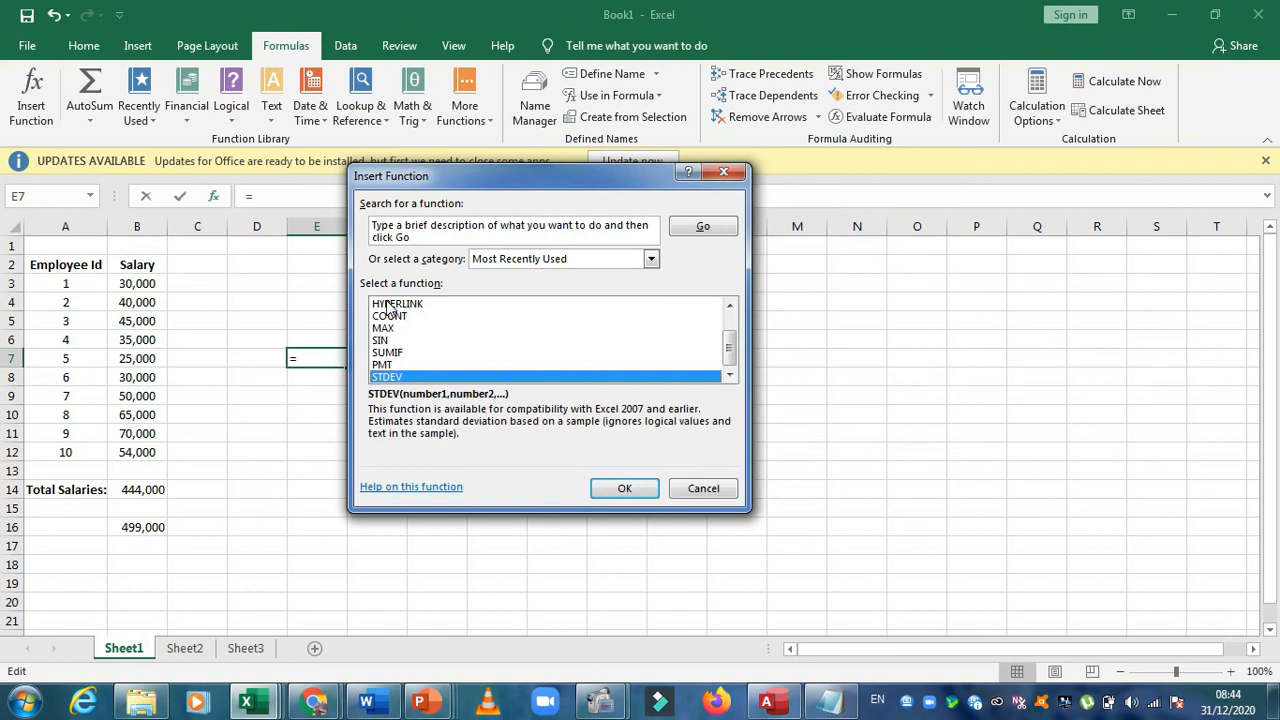
{"action": "key", "text": "Up"}
{"action": "key", "text": "Up"}
{"action": "key", "text": "Up"}
{"action": "key", "text": "Up"}
{"action": "key", "text": "Up"}
{"action": "key", "text": "Up"}
{"action": "key", "text": "Up"}
{"action": "key", "text": "Up"}
{"action": "key", "text": "Up"}
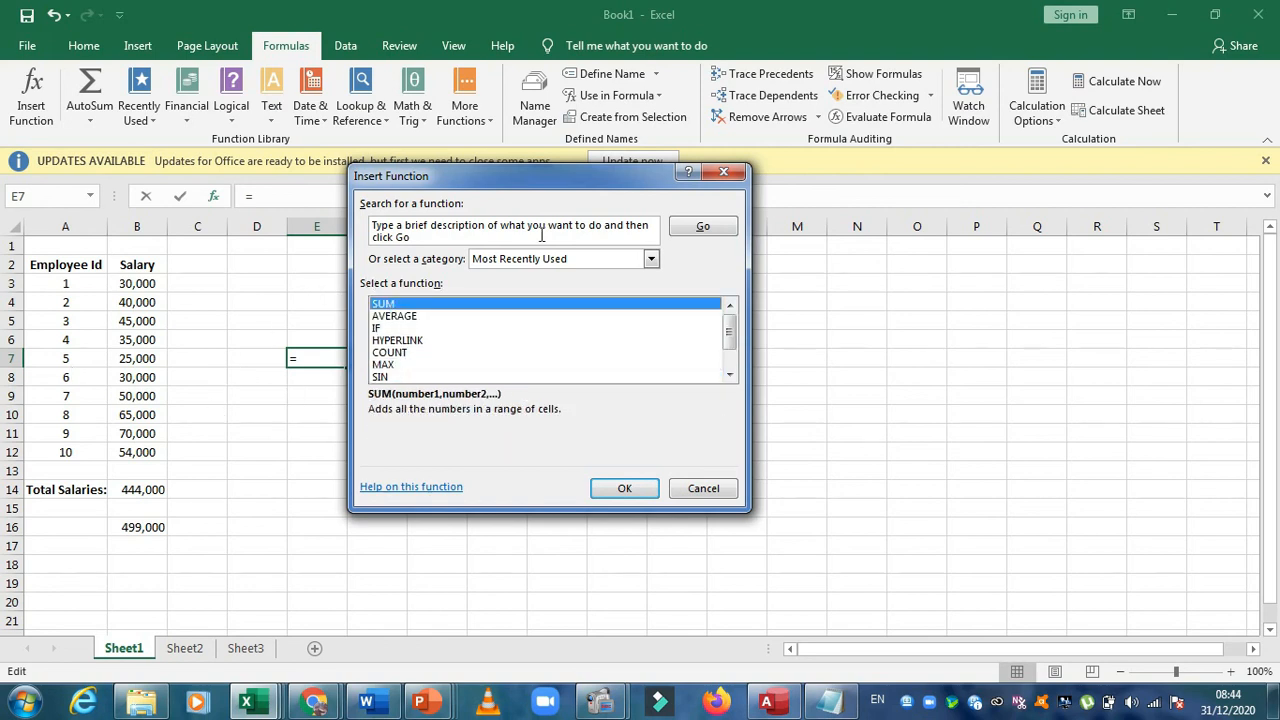
{"action": "left_click", "coordinate": [702, 488]}
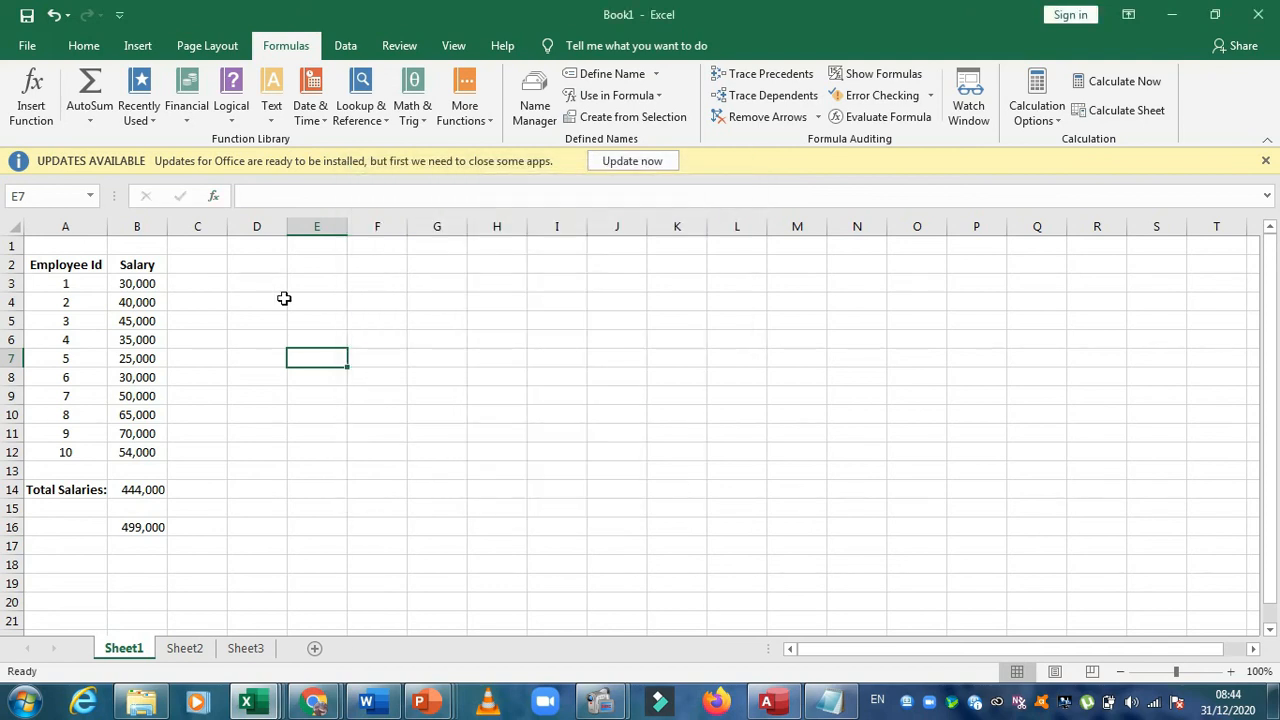
Try to insert a chart with only the empty cell D11 selected
{"action": "left_click", "coordinate": [86, 46]}
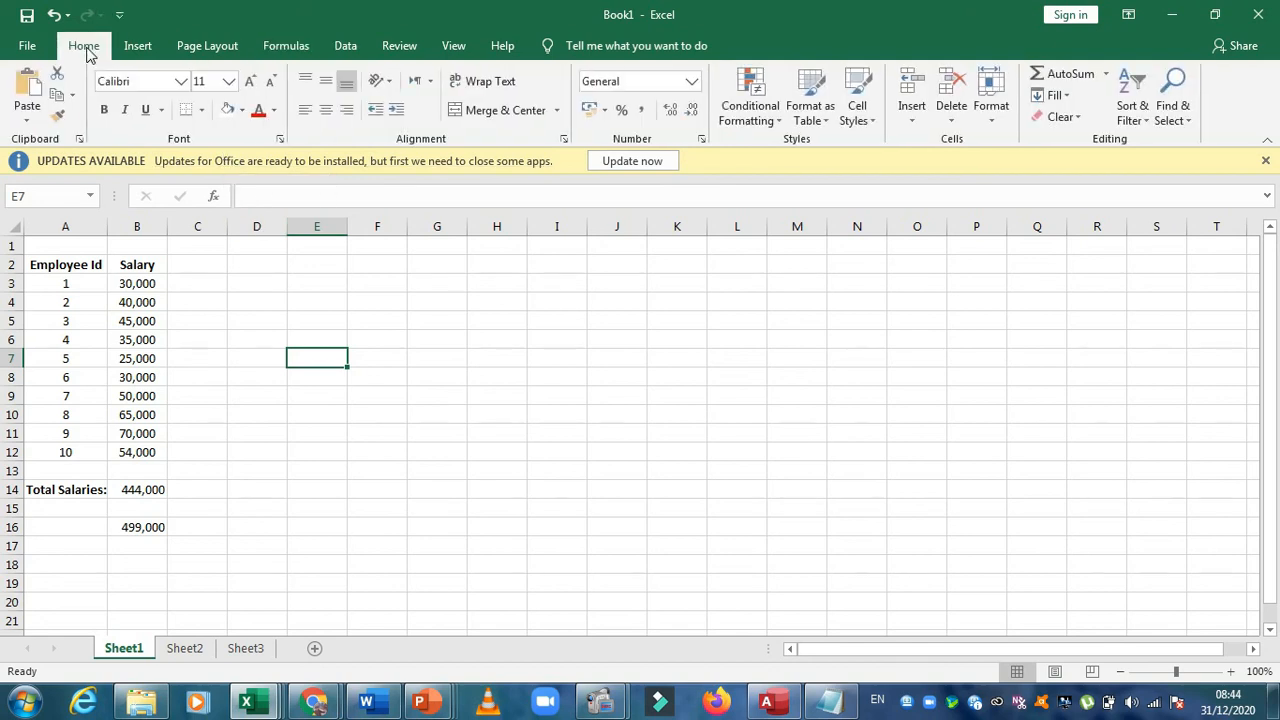
{"action": "left_click", "coordinate": [136, 48]}
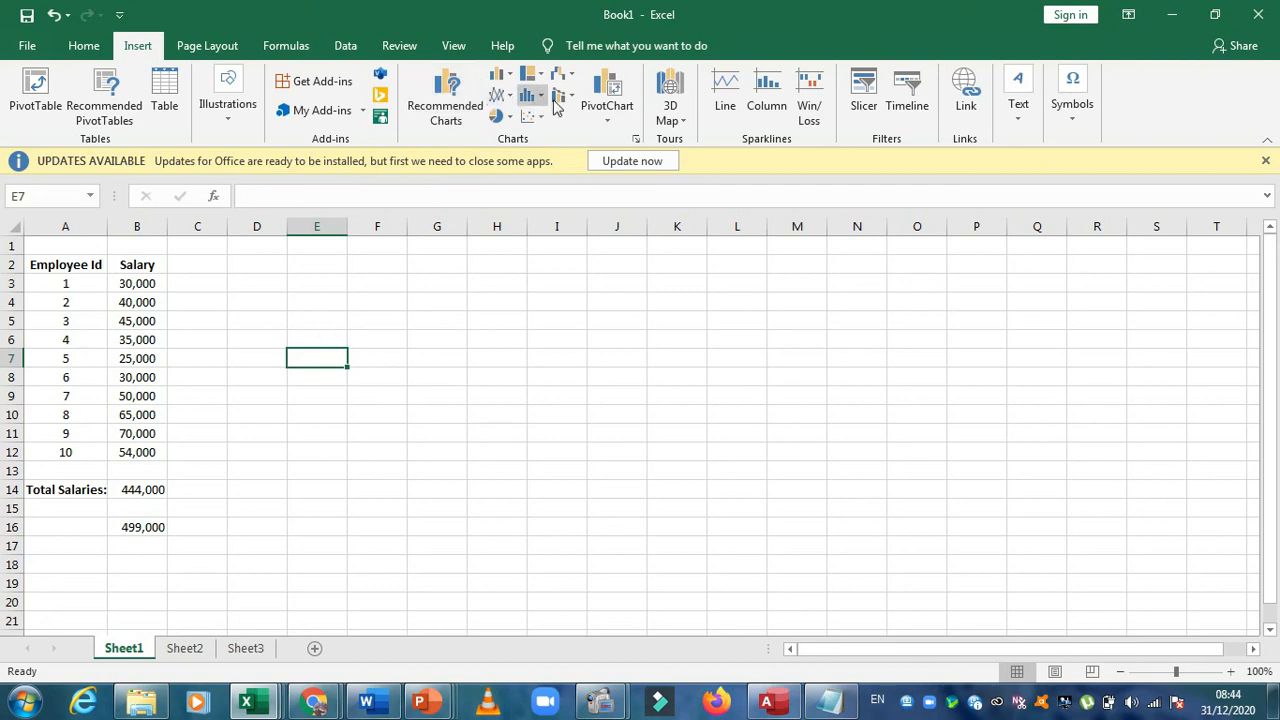
{"action": "left_click", "coordinate": [418, 318]}
{"action": "left_click", "coordinate": [379, 318]}
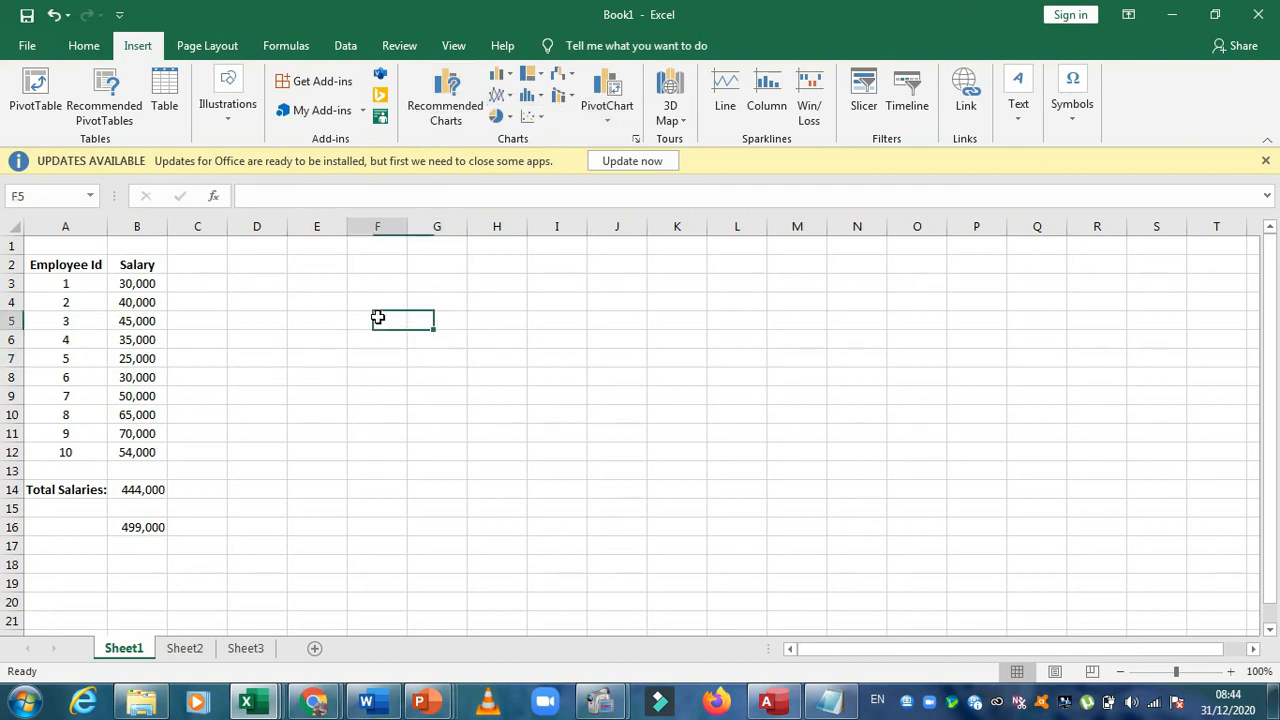
{"action": "left_click_drag", "start_coordinate": [139, 284], "coordinate": [141, 470]}
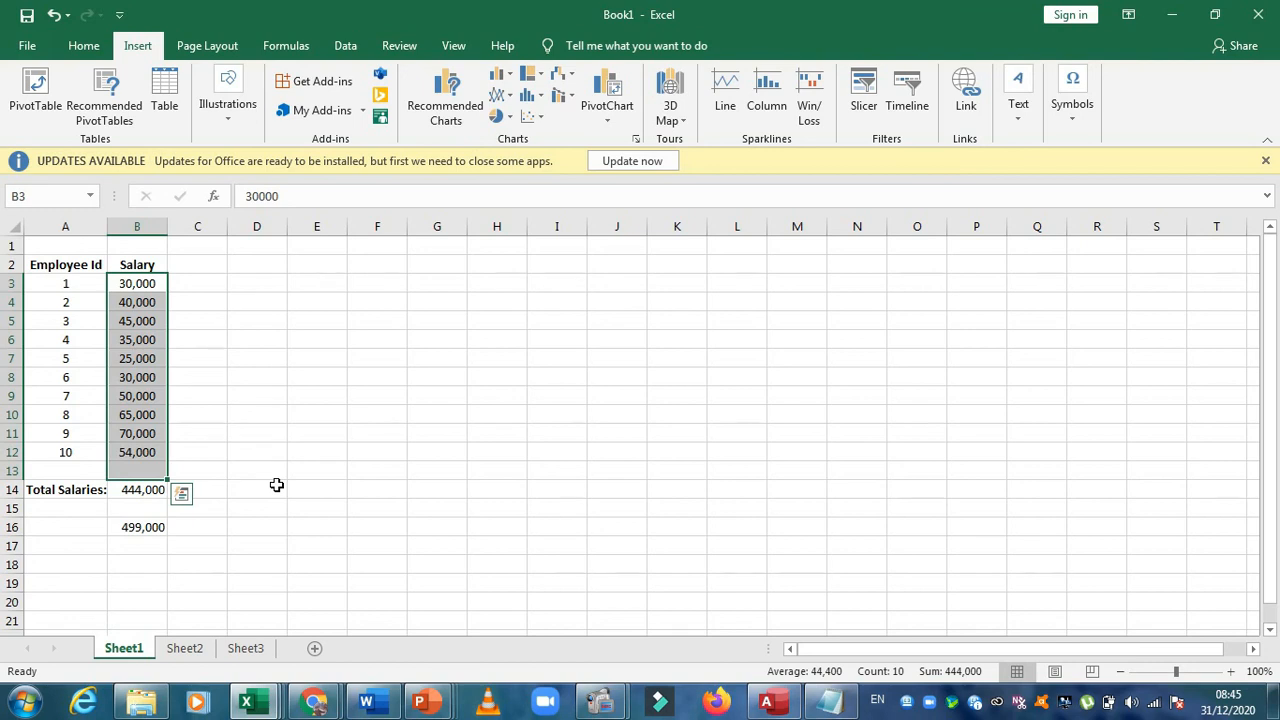
{"action": "left_click", "coordinate": [263, 437]}
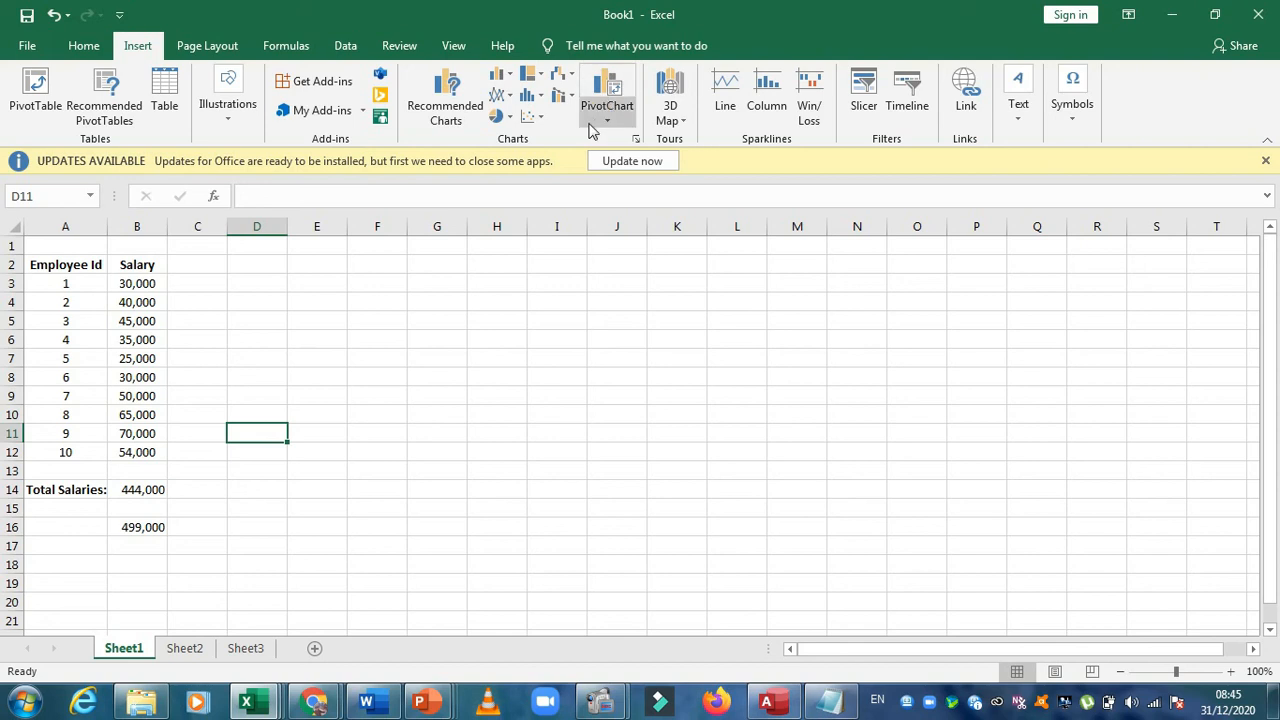
{"action": "left_click", "coordinate": [636, 139]}
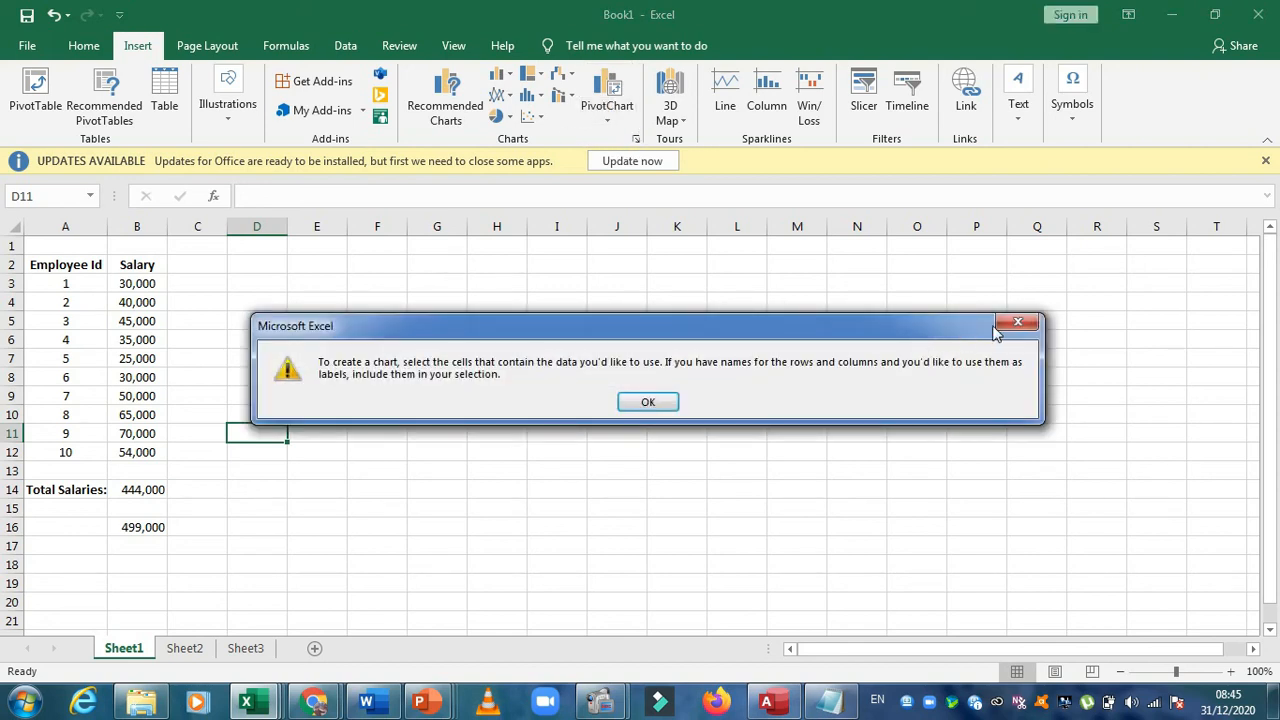
{"action": "left_click", "coordinate": [1013, 323]}
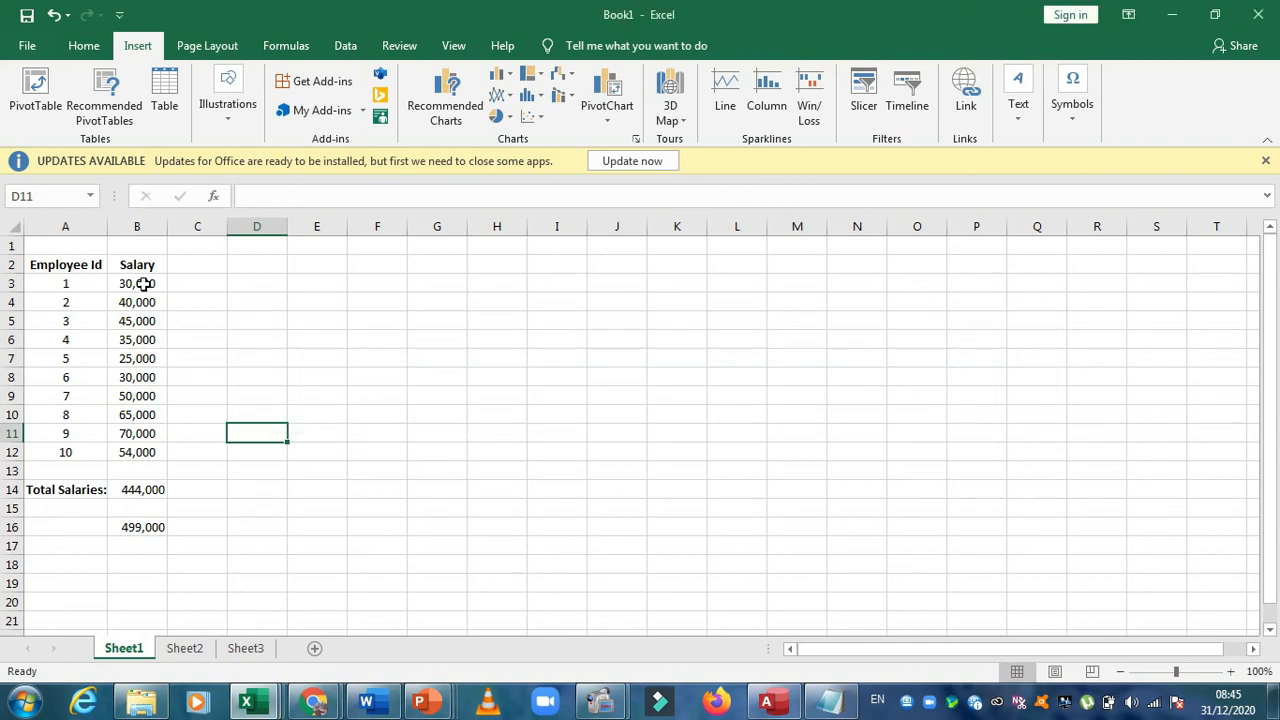
Select the salaries in B3:B12 and bring up the recommended charts for them
{"action": "left_click_drag", "start_coordinate": [144, 284], "coordinate": [147, 452]}
{"action": "left_click", "coordinate": [635, 139]}
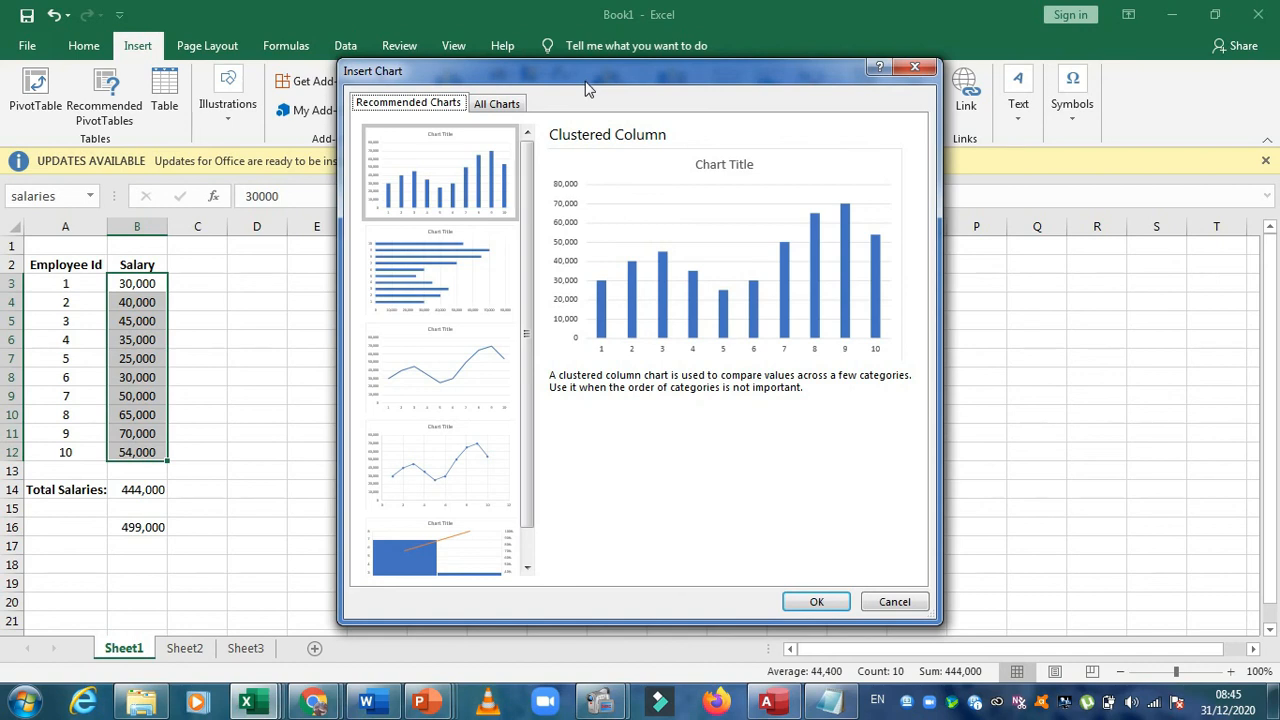
{"action": "left_click_drag", "start_coordinate": [588, 88], "coordinate": [491, 348]}
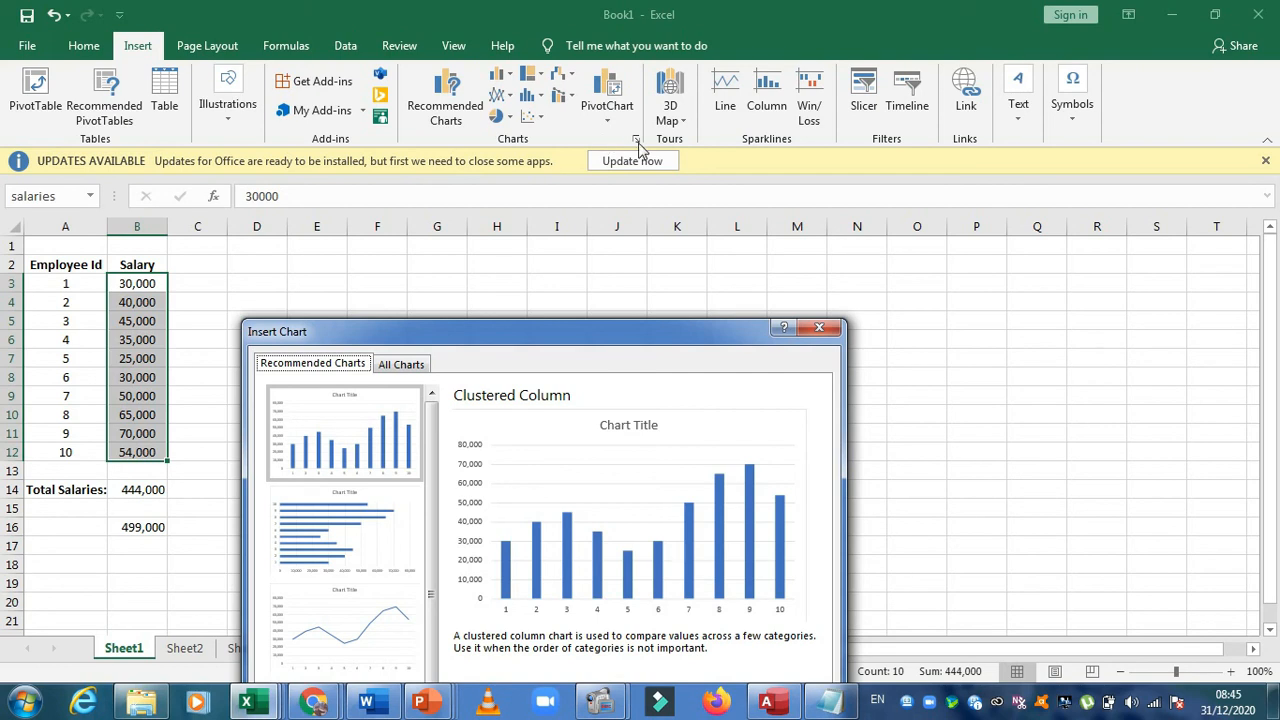
{"action": "left_click_drag", "start_coordinate": [566, 339], "coordinate": [606, 123]}
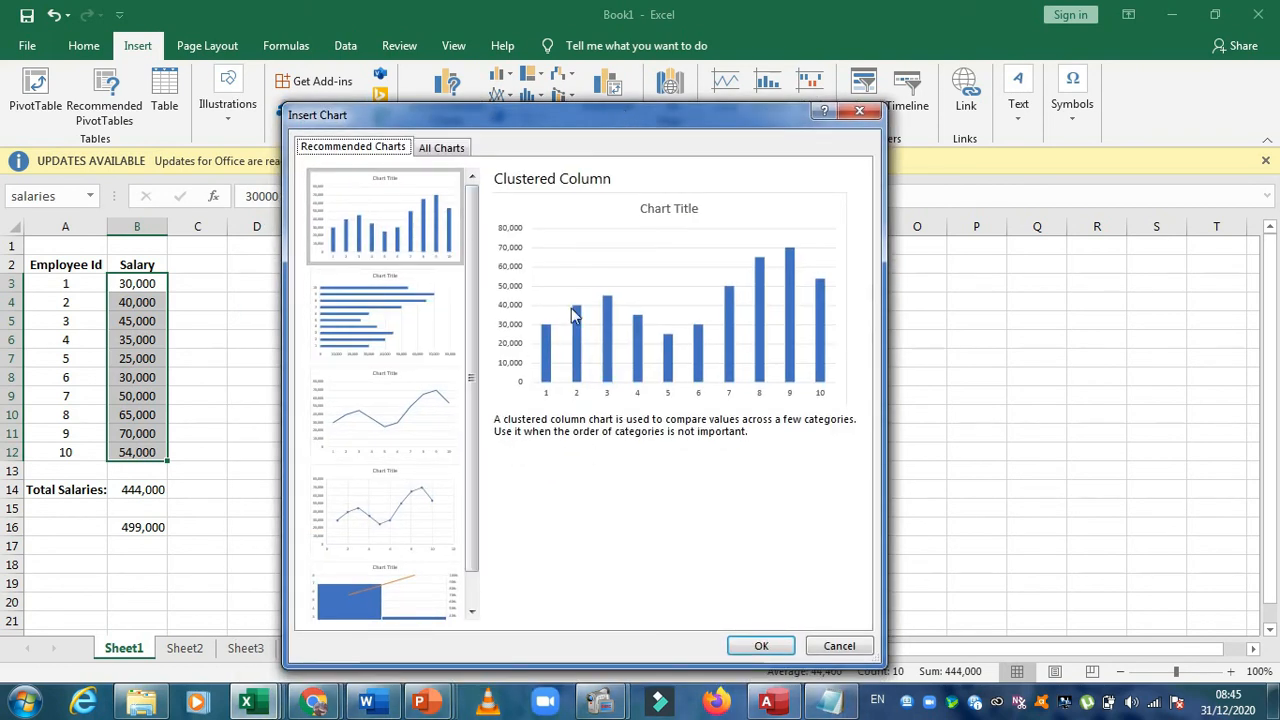
{"action": "scroll", "coordinate": [471, 470], "scroll_direction": "down", "scroll_amount": 1}
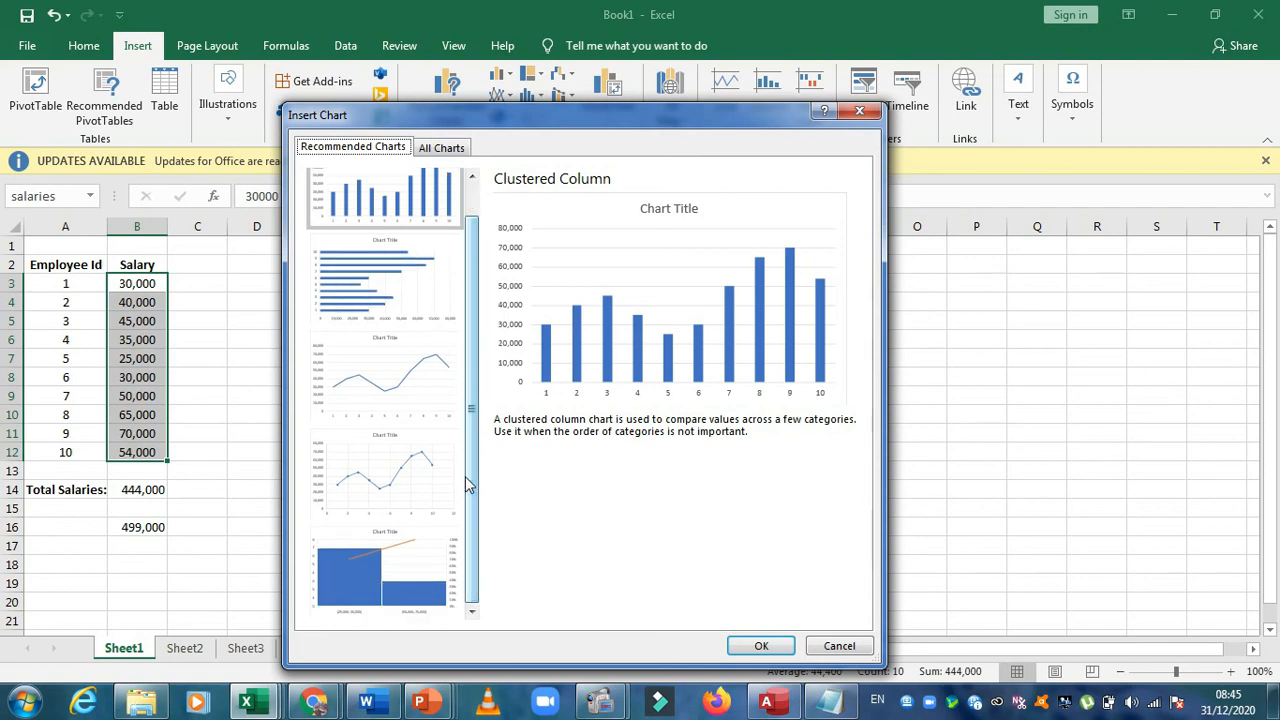
Preview the salaries as Column, Line, Pie, Bar and Area charts among all chart types
{"action": "left_click", "coordinate": [441, 148]}
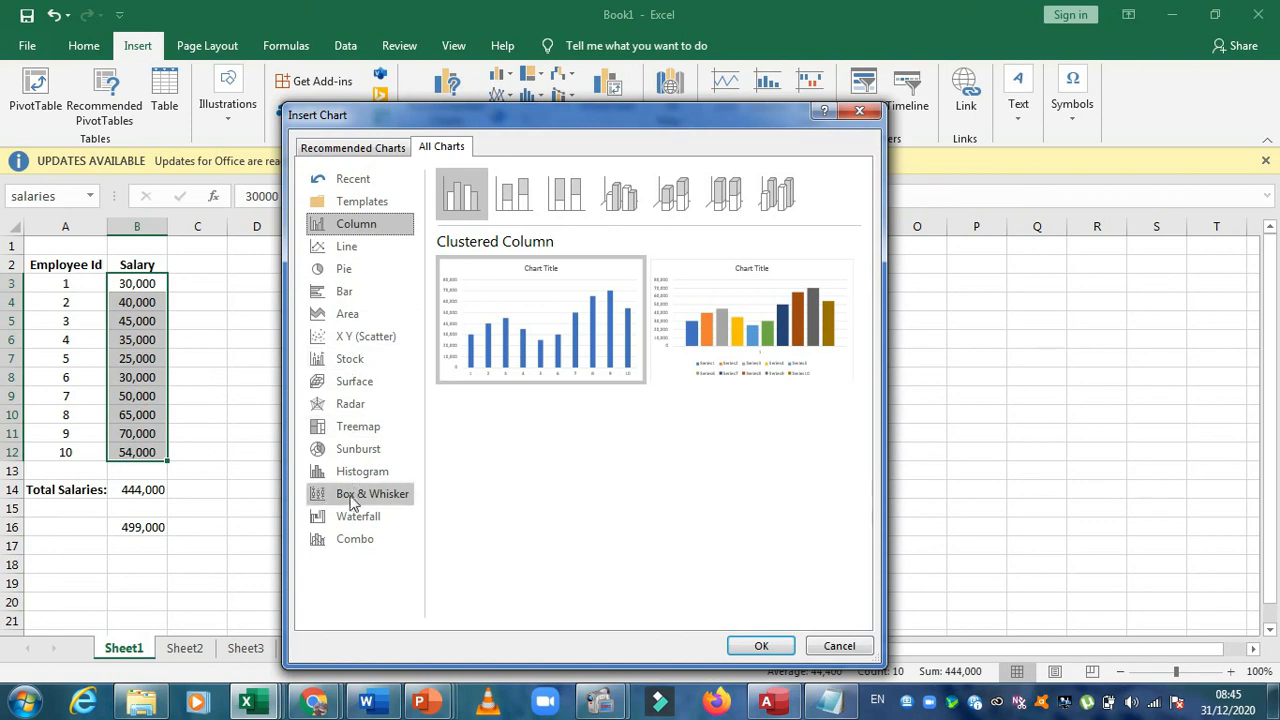
{"action": "mouse_move", "coordinate": [605, 335]}
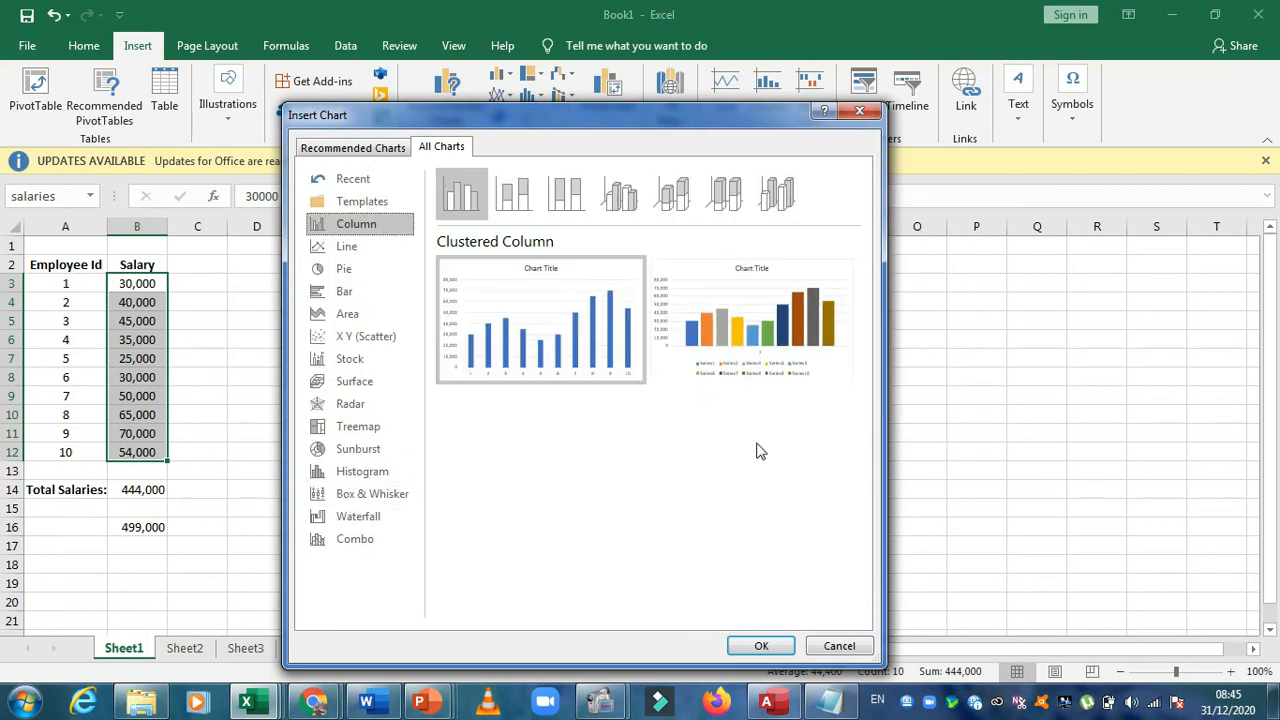
{"action": "mouse_move", "coordinate": [789, 320]}
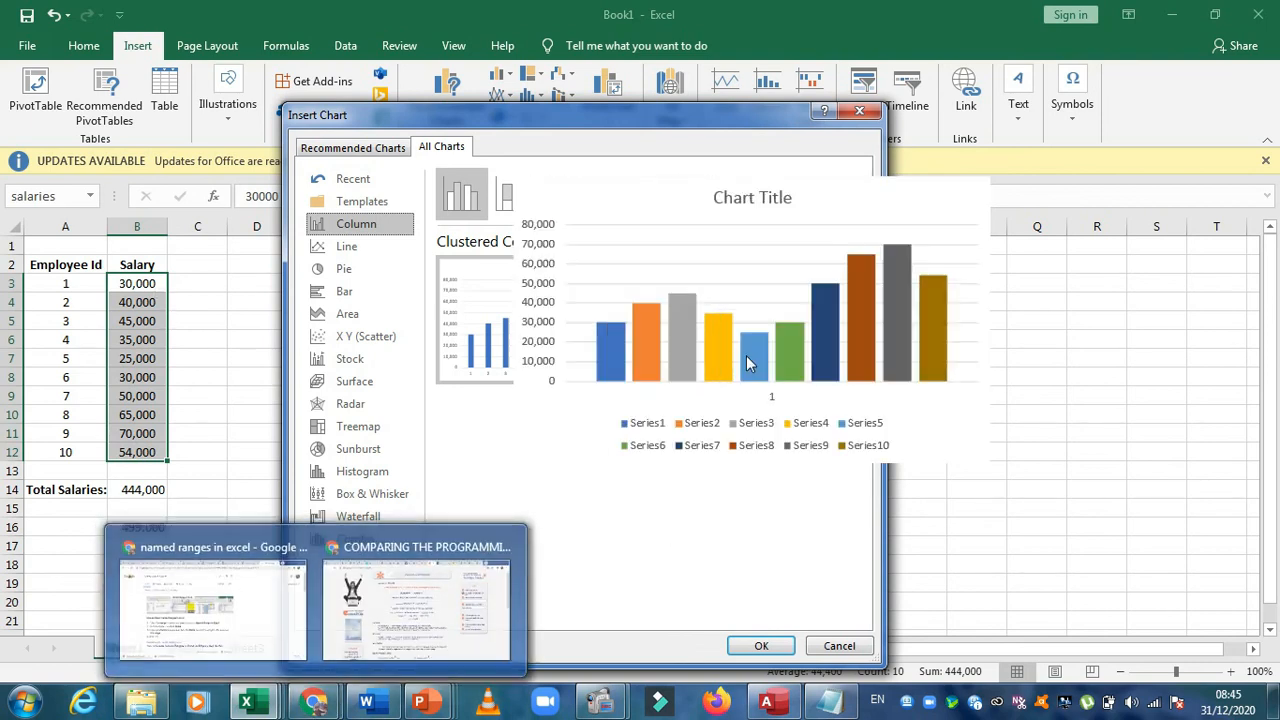
{"action": "mouse_move", "coordinate": [532, 304]}
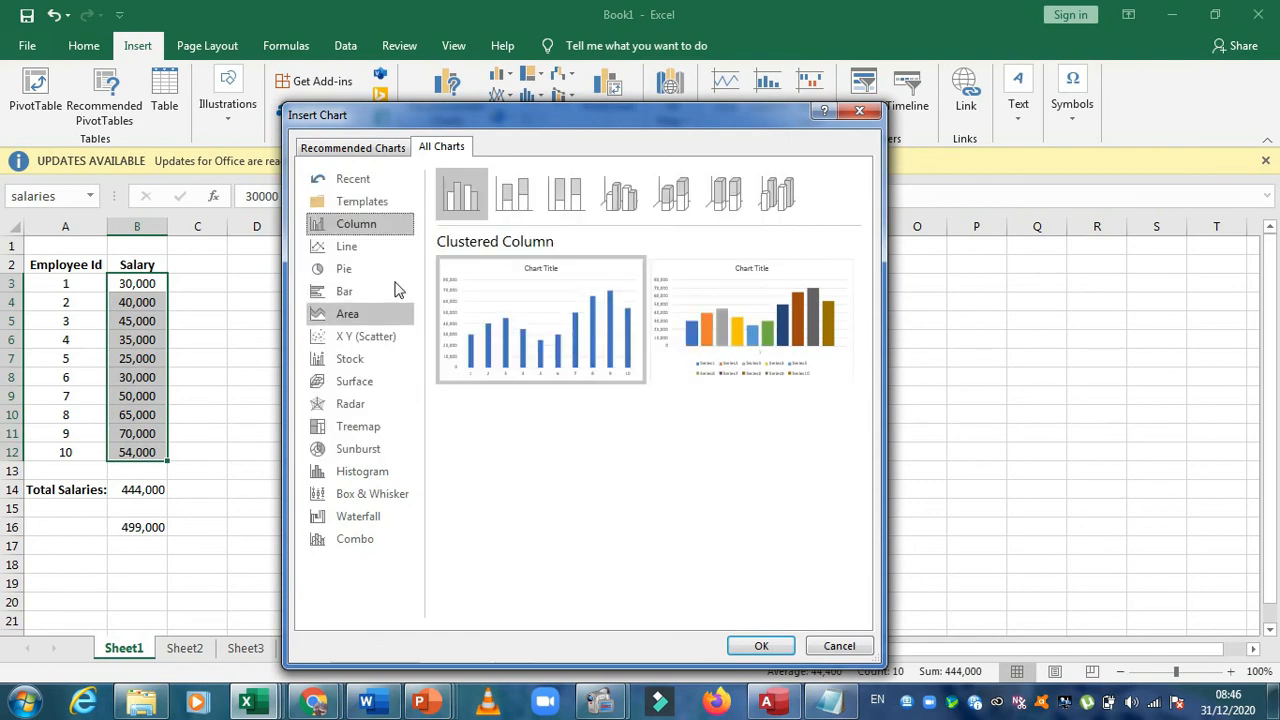
{"action": "left_click", "coordinate": [362, 248]}
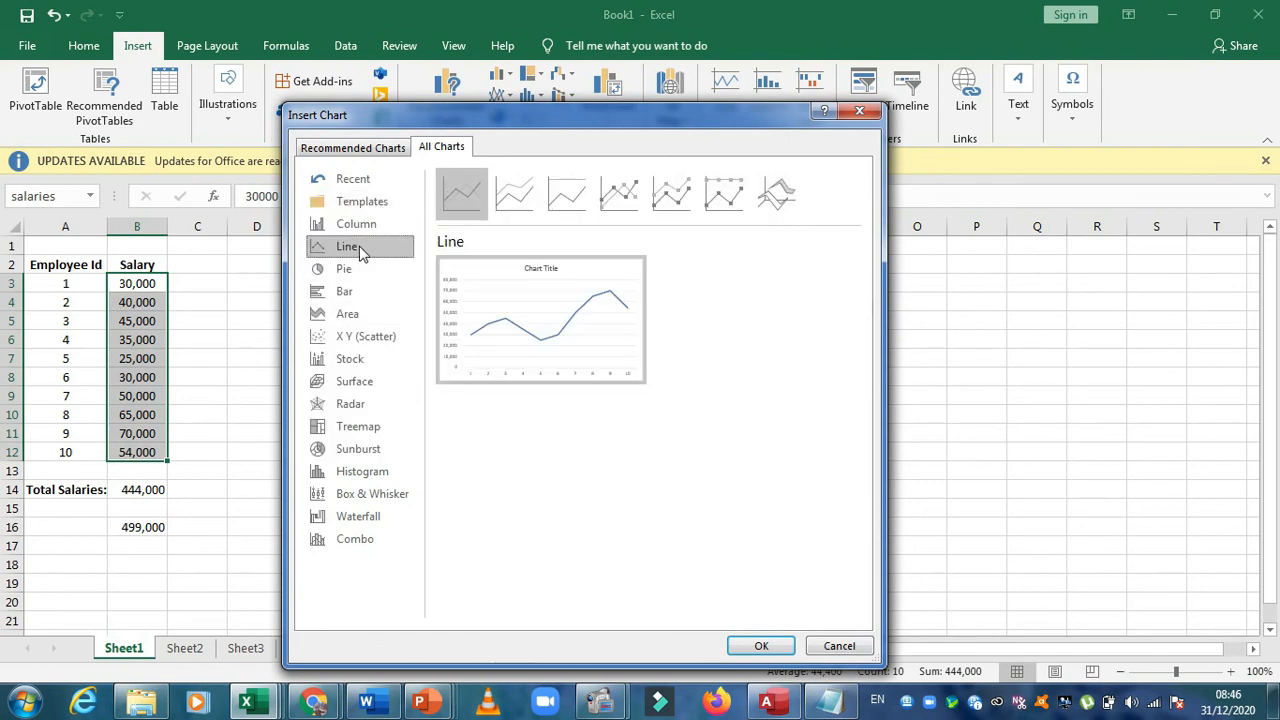
{"action": "left_click", "coordinate": [367, 272]}
{"action": "mouse_move", "coordinate": [565, 360]}
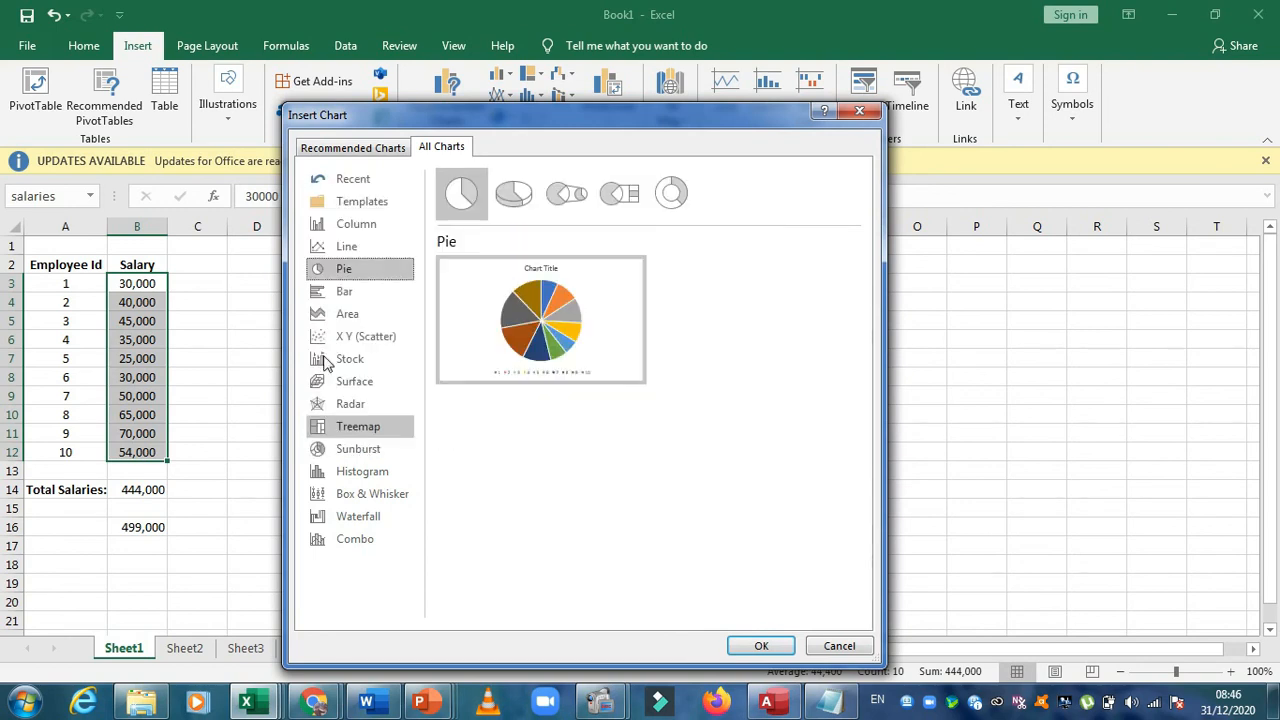
{"action": "left_click", "coordinate": [346, 292]}
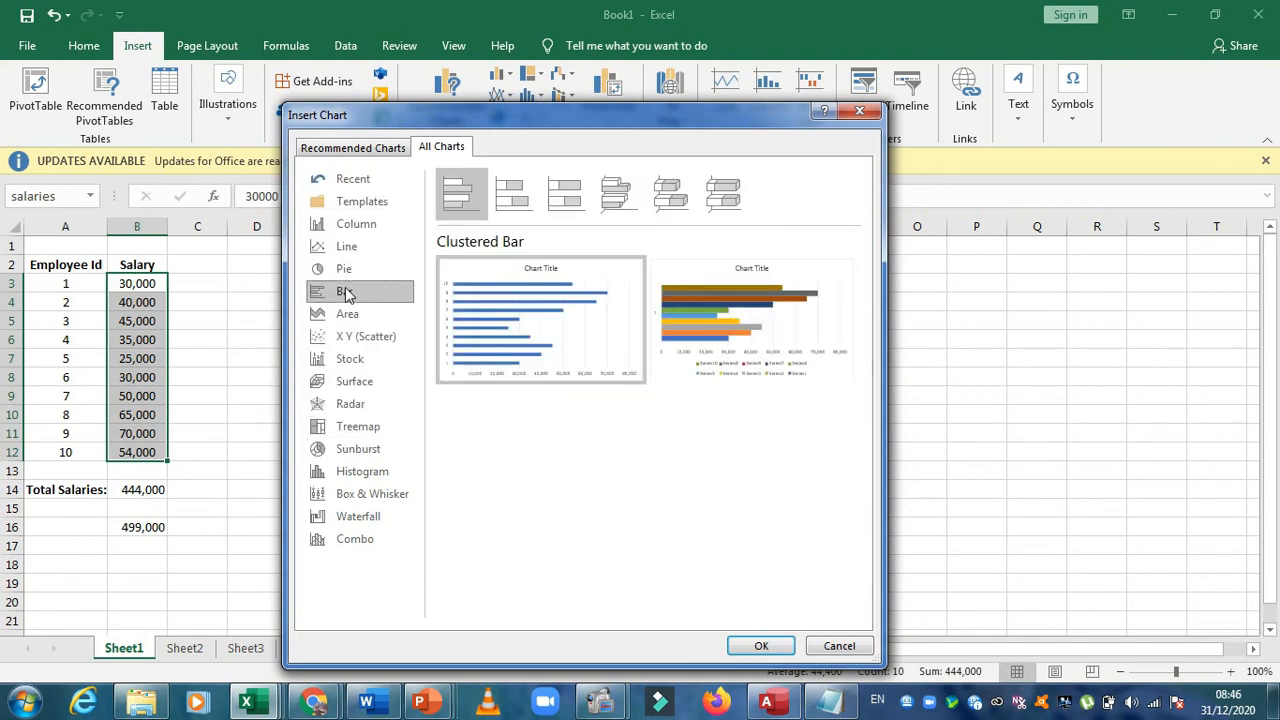
{"action": "left_click", "coordinate": [350, 315]}
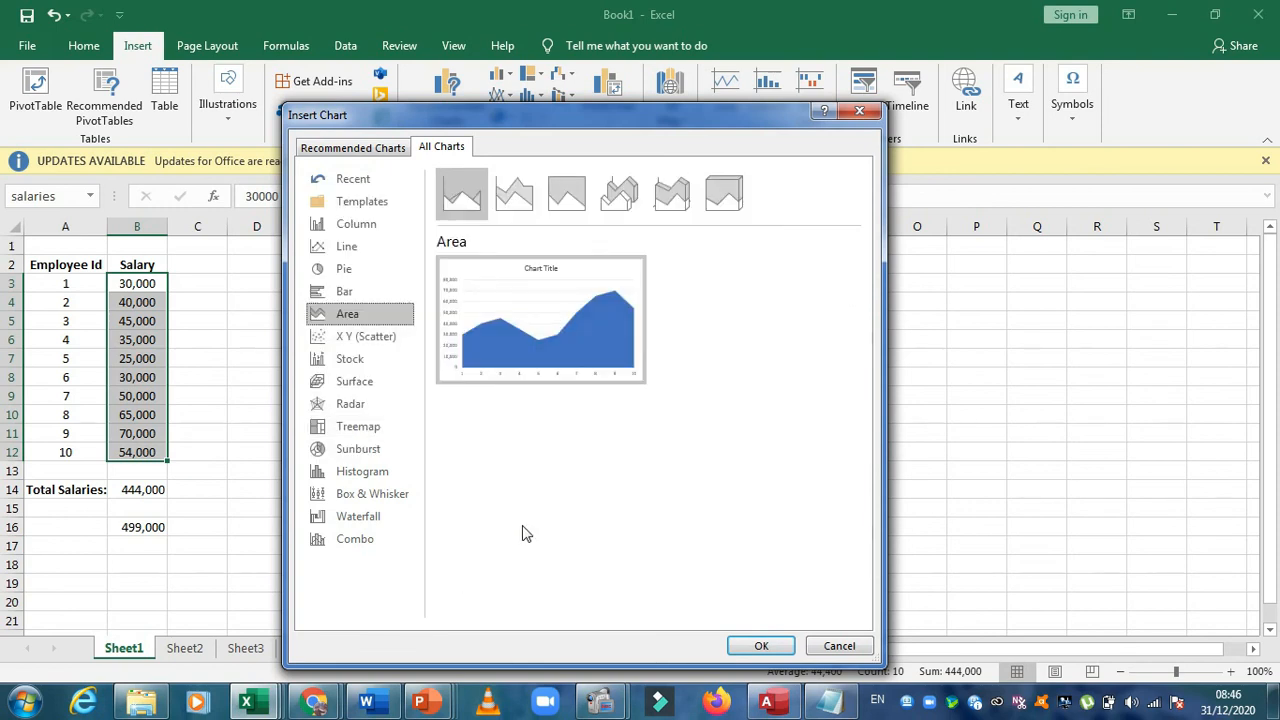
Preview the salaries as Waterfall and Line charts, and insert a Clustered Column chart of them on Sheet1
{"action": "left_click", "coordinate": [387, 523]}
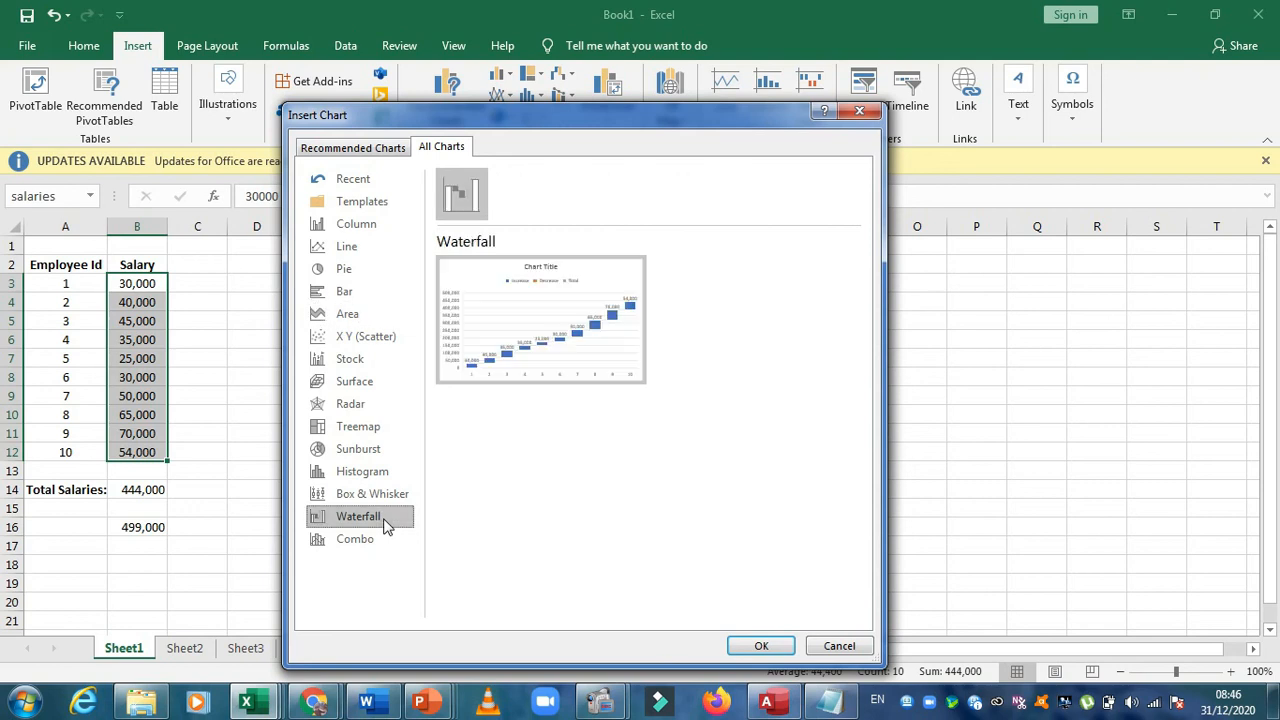
{"action": "left_click", "coordinate": [383, 252]}
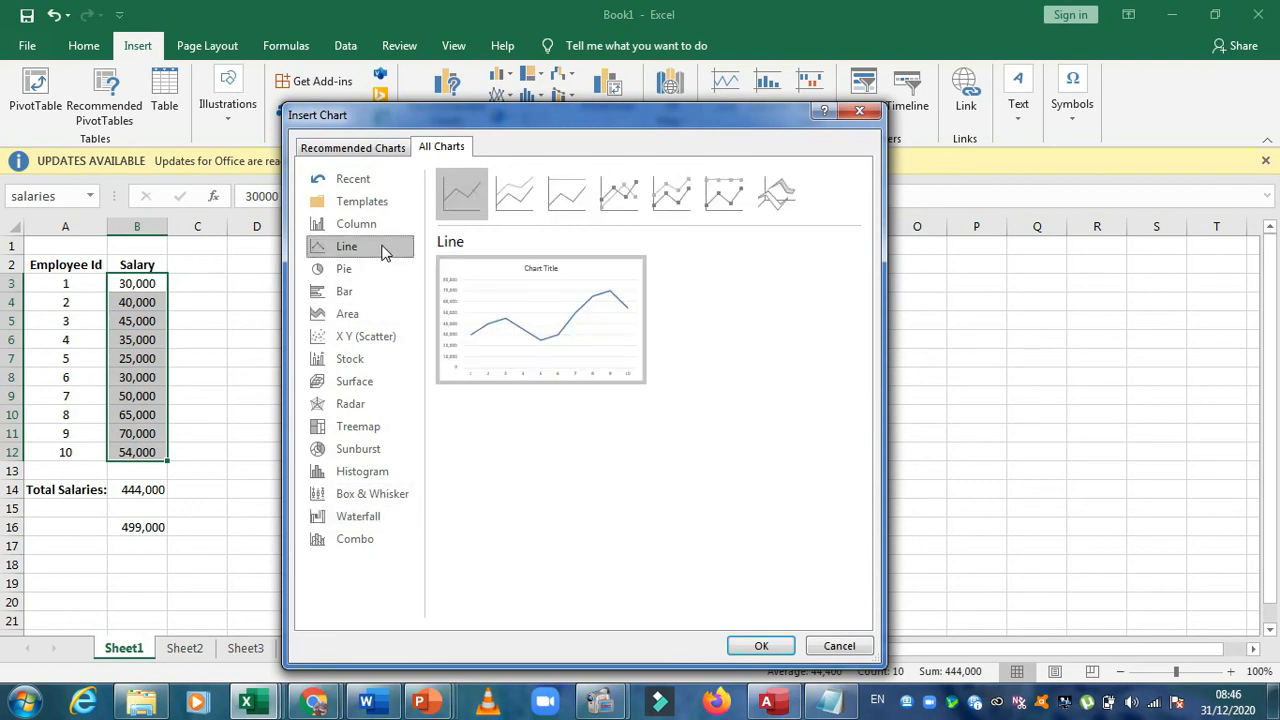
{"action": "left_click", "coordinate": [375, 222]}
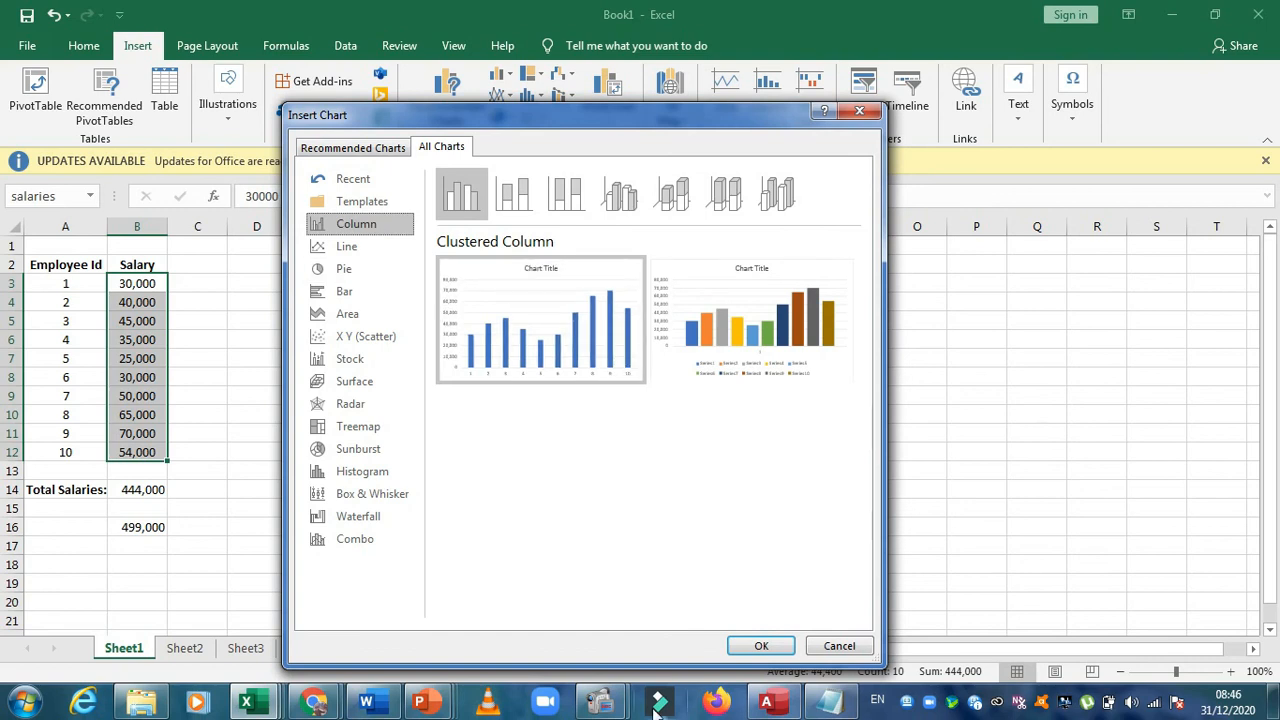
{"action": "mouse_move", "coordinate": [830, 700]}
{"action": "left_click", "coordinate": [745, 642]}
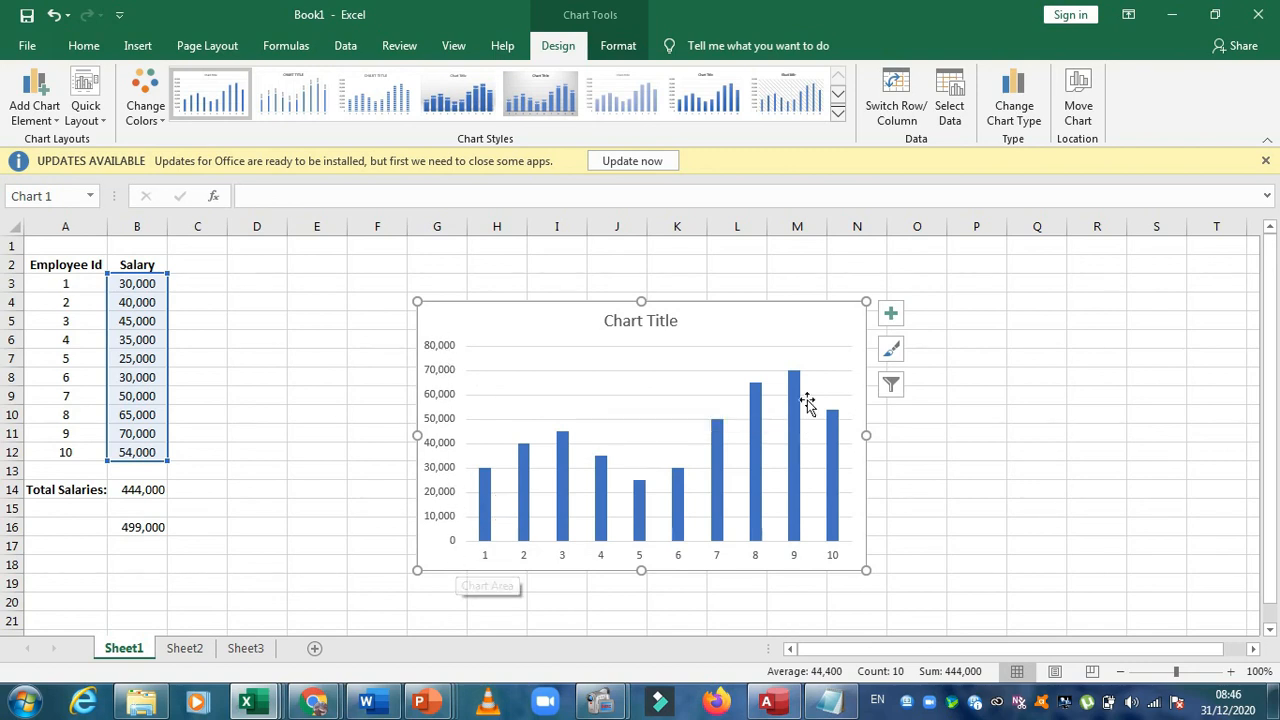
{"action": "mouse_move", "coordinate": [798, 377]}
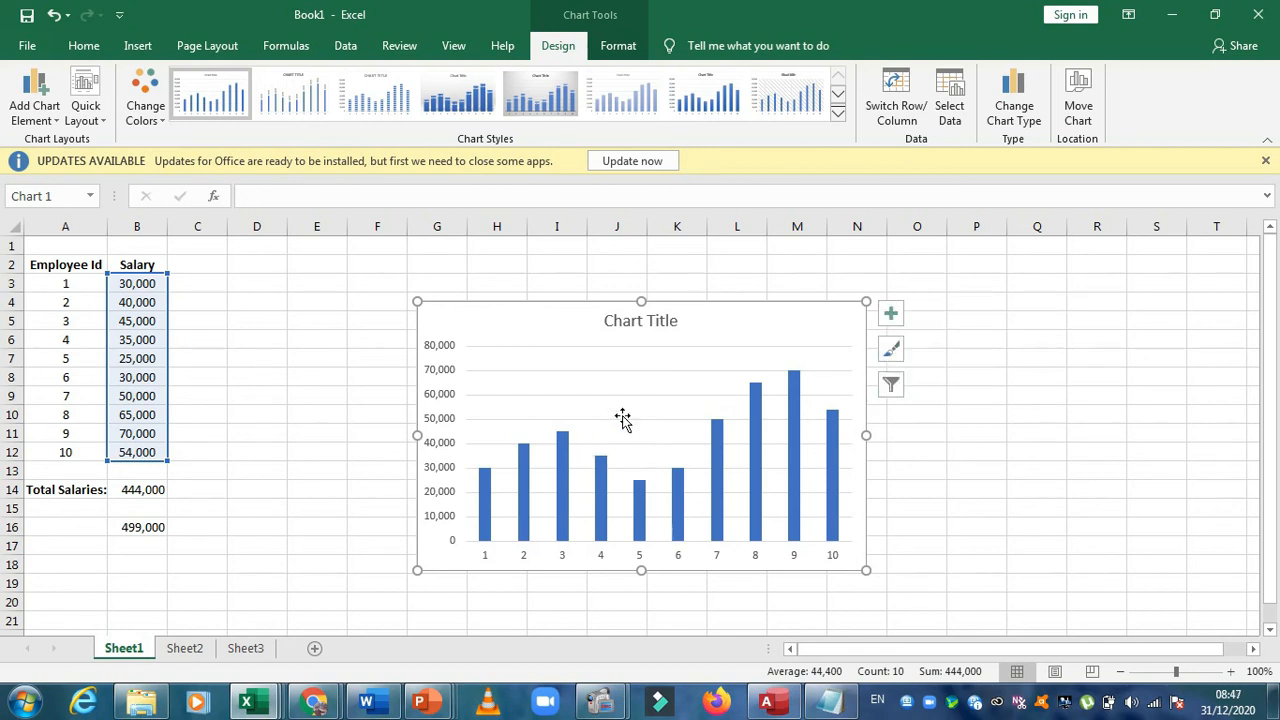
Delete the column chart and undo the accidental clearing of the salaries in B3:B12, leaving cell C9 selected
{"action": "key", "text": "Delete"}
{"action": "key", "text": "Delete"}
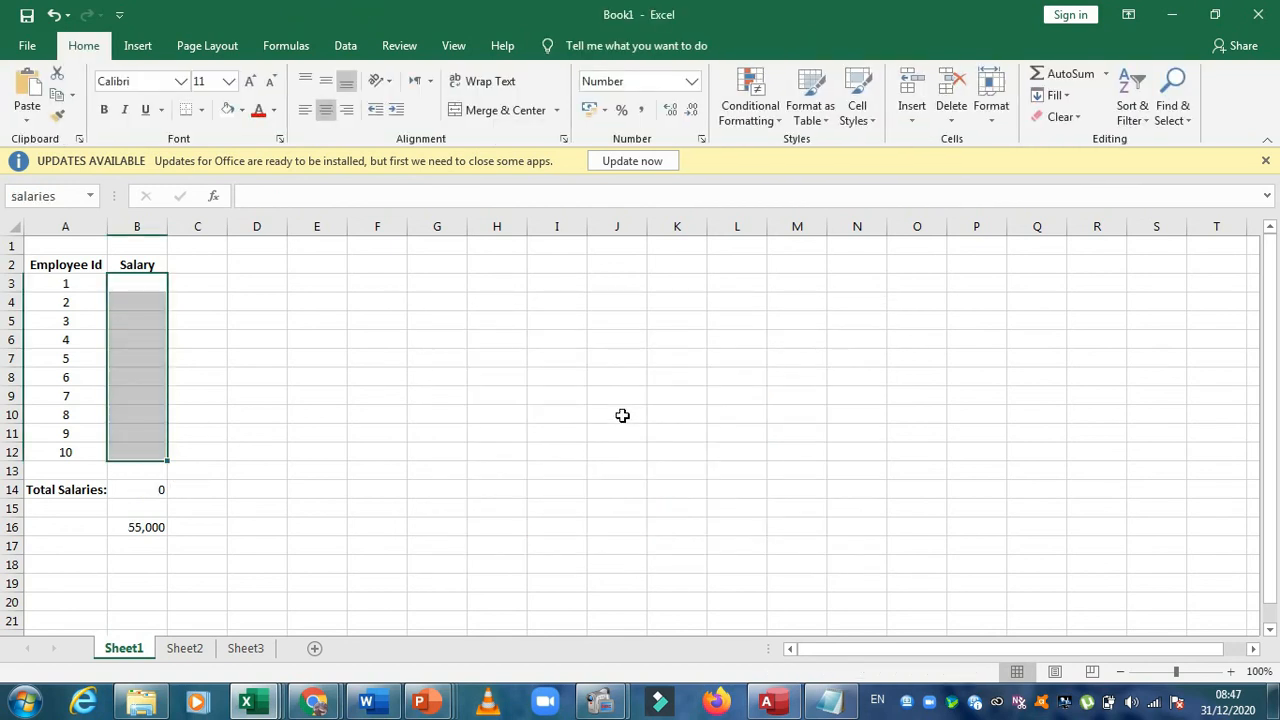
{"action": "key", "text": "ctrl+z"}
{"action": "left_click", "coordinate": [224, 398]}
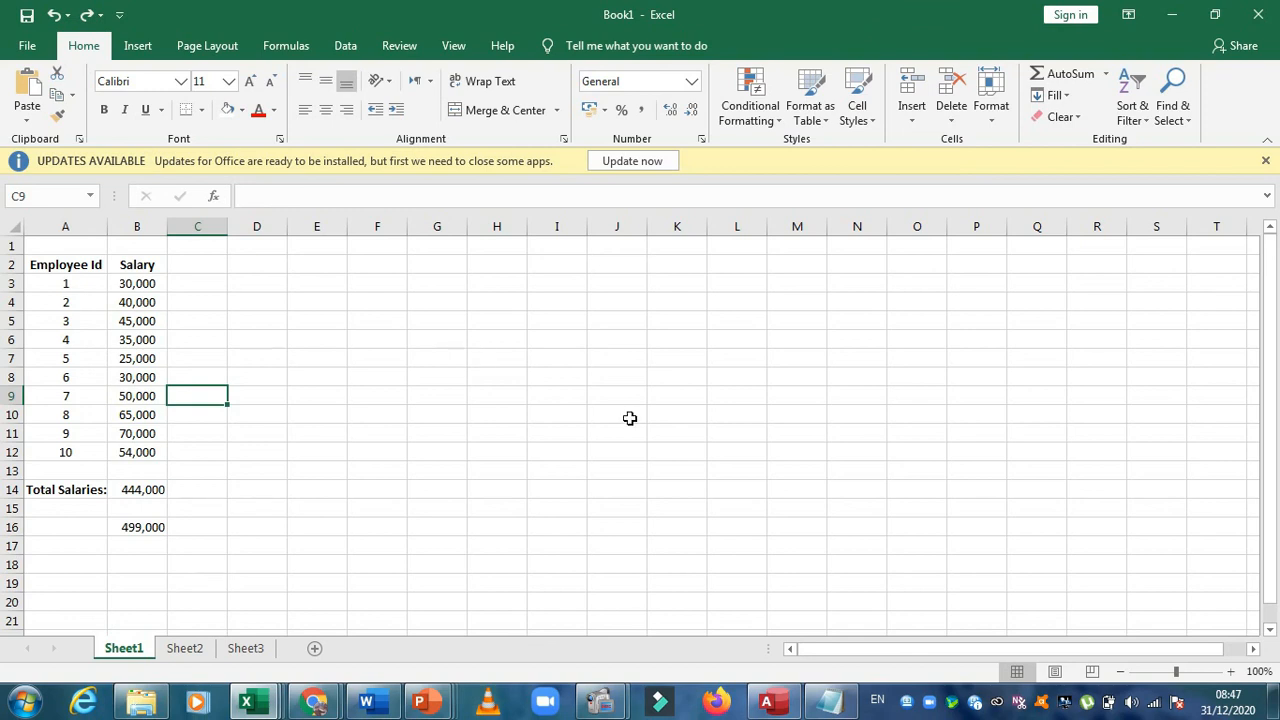
{"action": "mouse_move", "coordinate": [616, 703]}
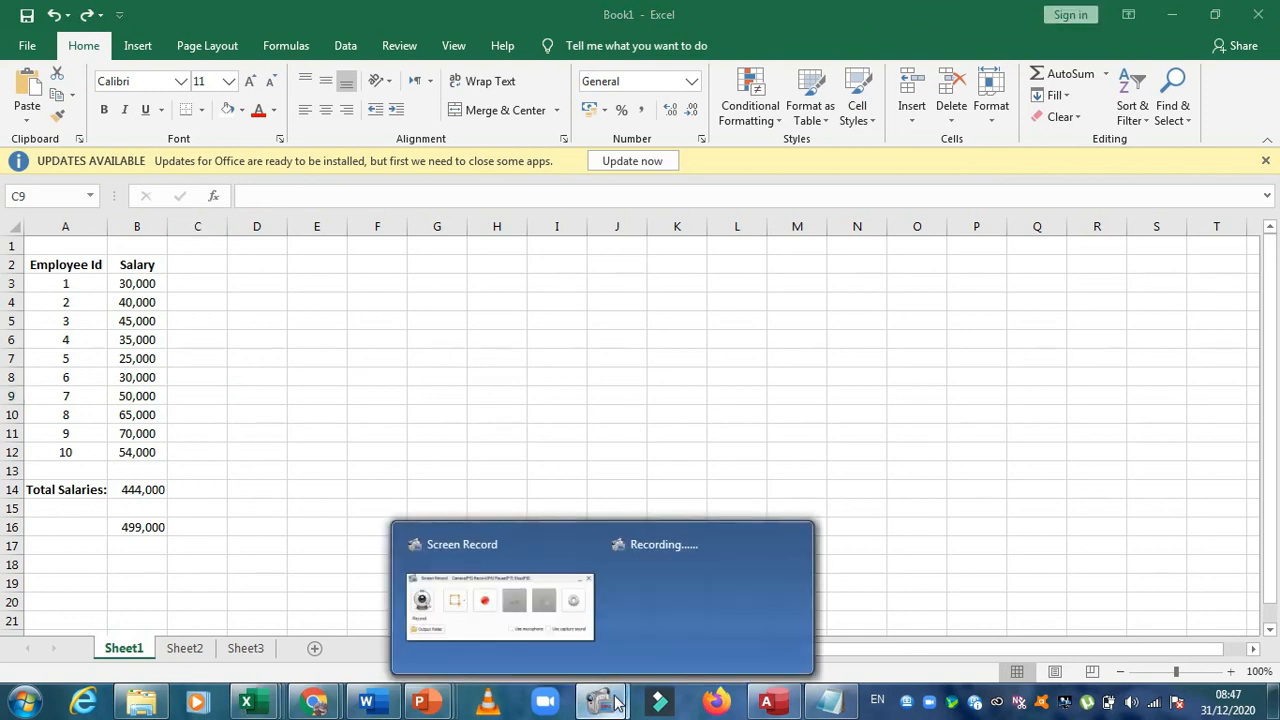
{"action": "left_click", "coordinate": [554, 613]}
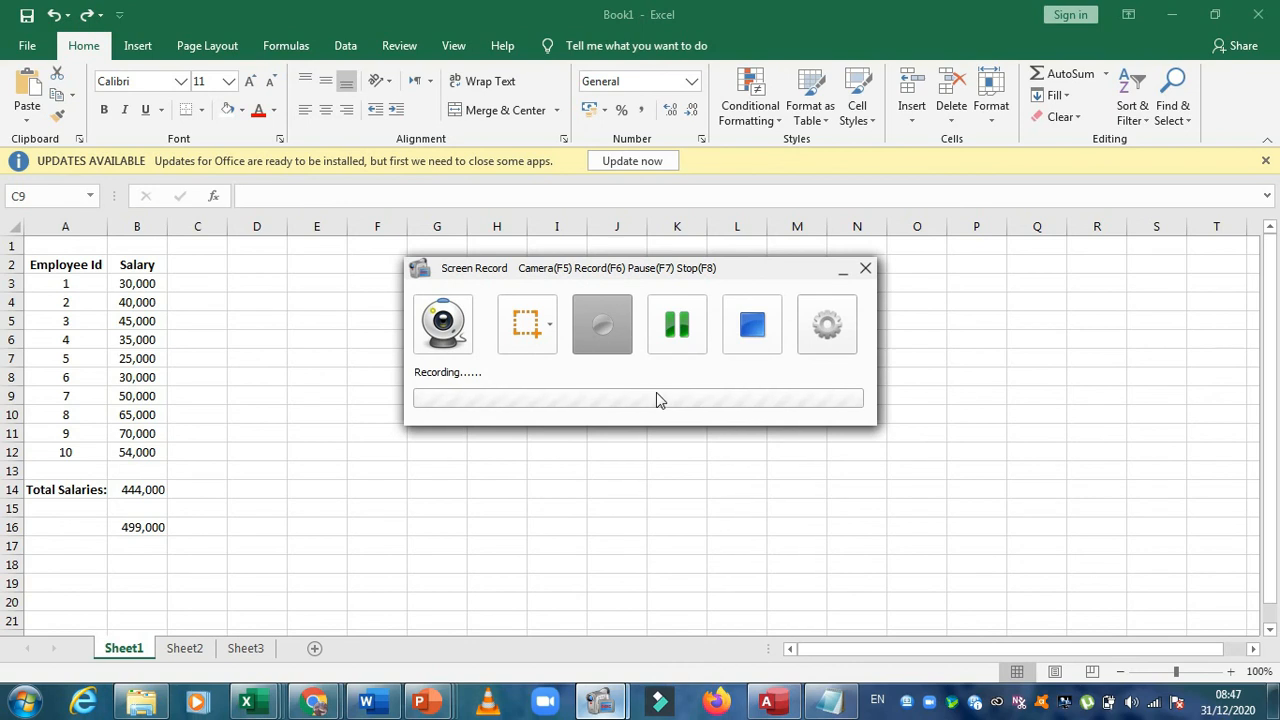
{"action": "left_click", "coordinate": [842, 269]}
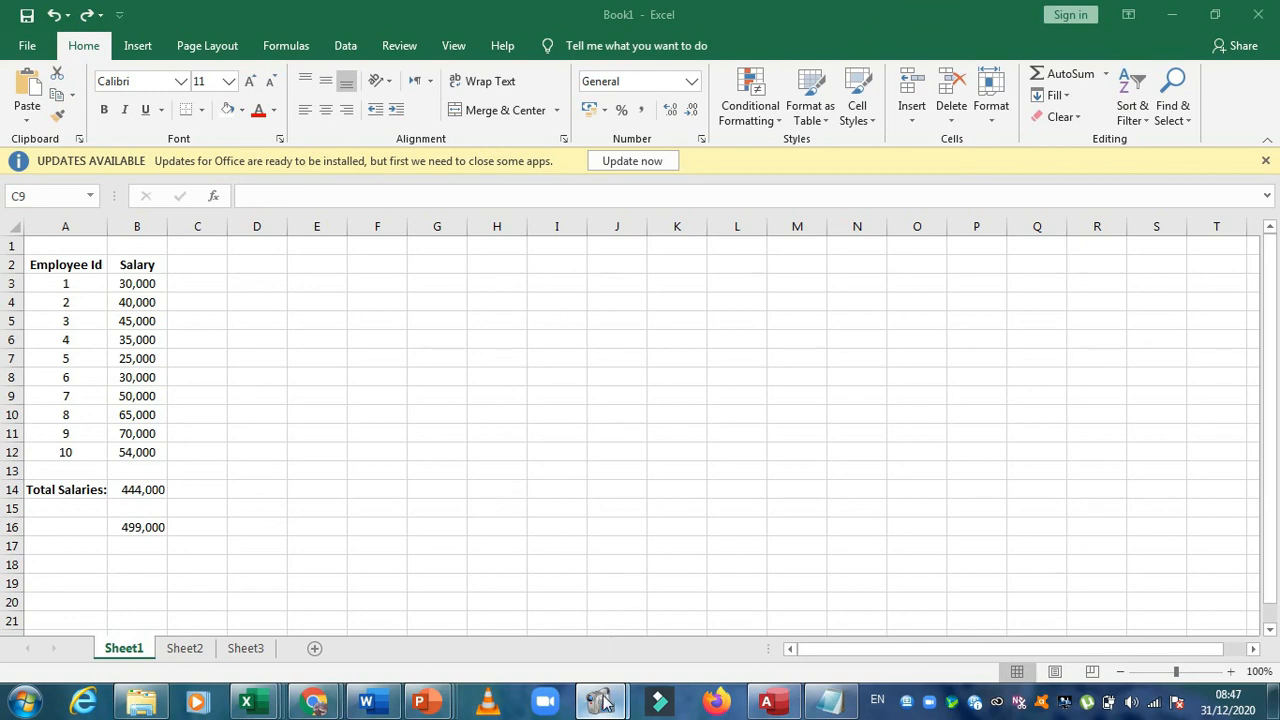
{"action": "mouse_move", "coordinate": [603, 703]}
{"action": "left_click", "coordinate": [545, 617]}
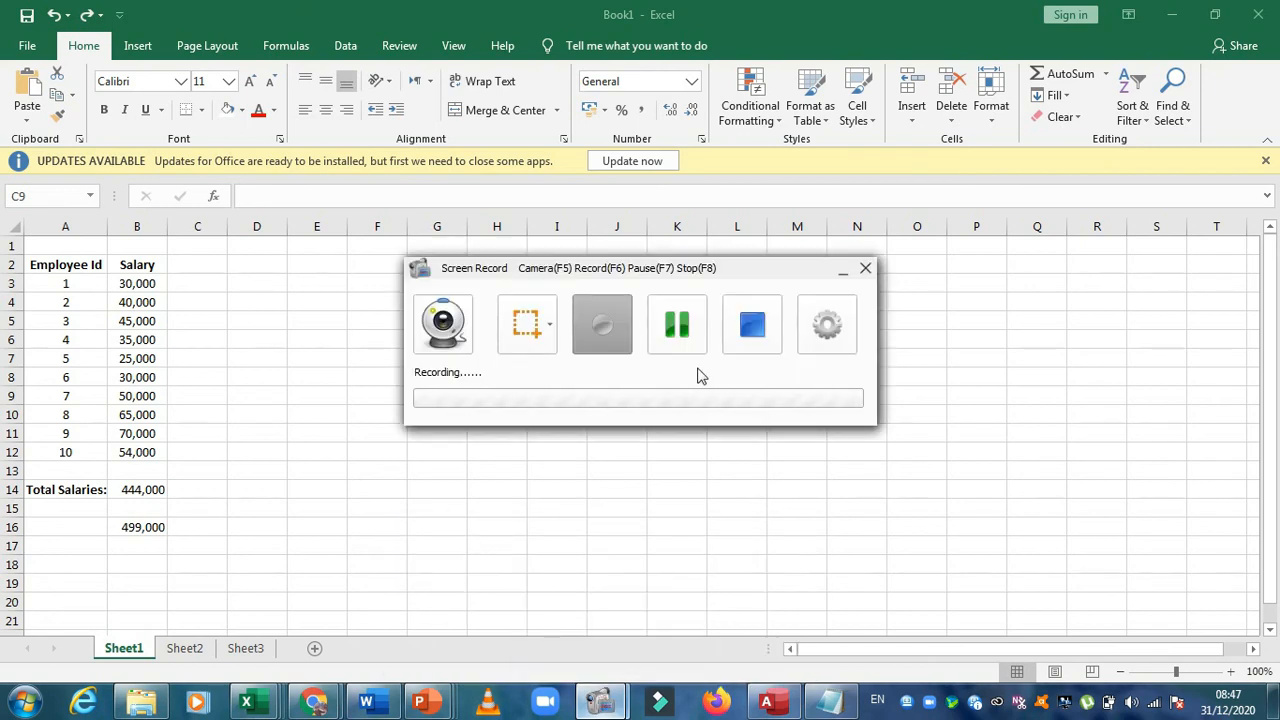
{"action": "left_click", "coordinate": [749, 318]}
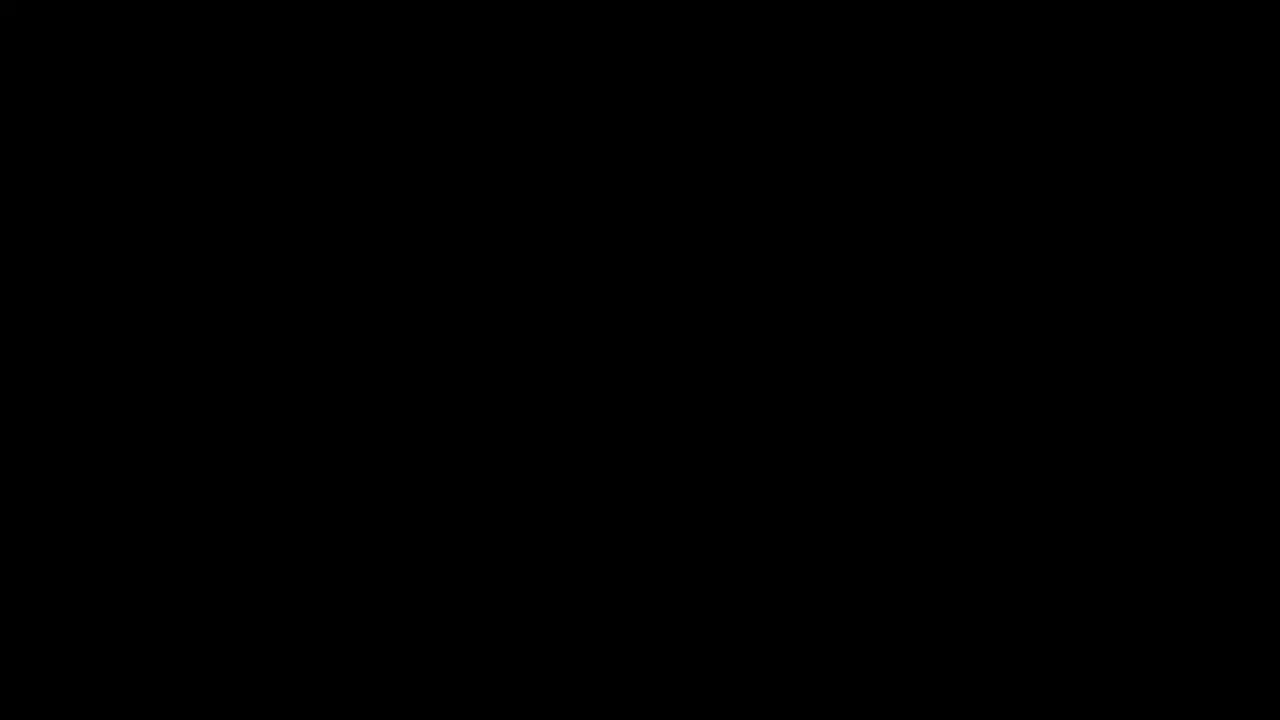